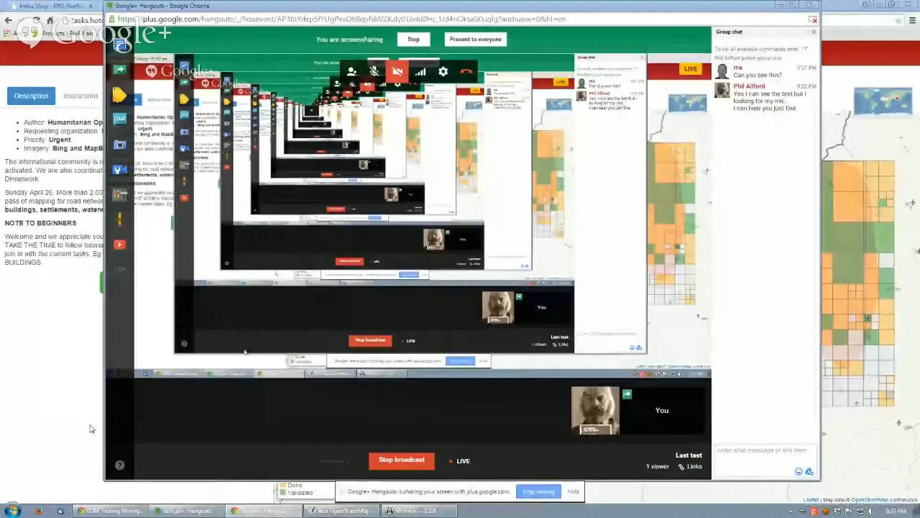
Hide the screen-sharing notice and examine the high-priority mapping area southeast of Kathmandu on the Nepal Earthquake project map.
left_click(266, 510)
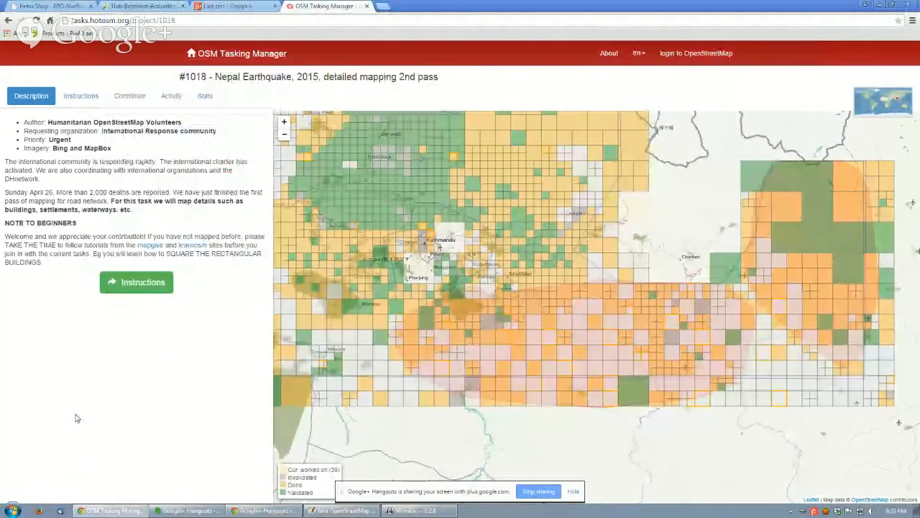
left_click(573, 492)
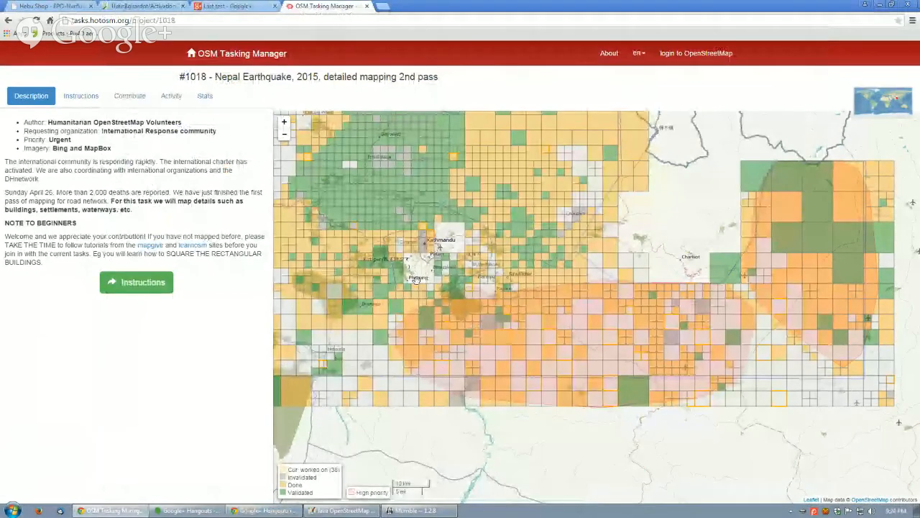
scroll(418, 282, "up", 1)
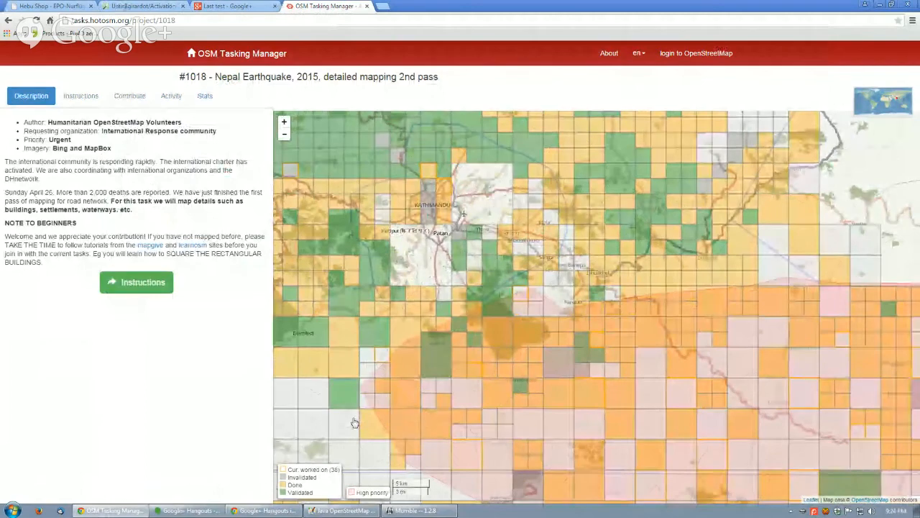
left_click_drag(355, 423, 392, 325)
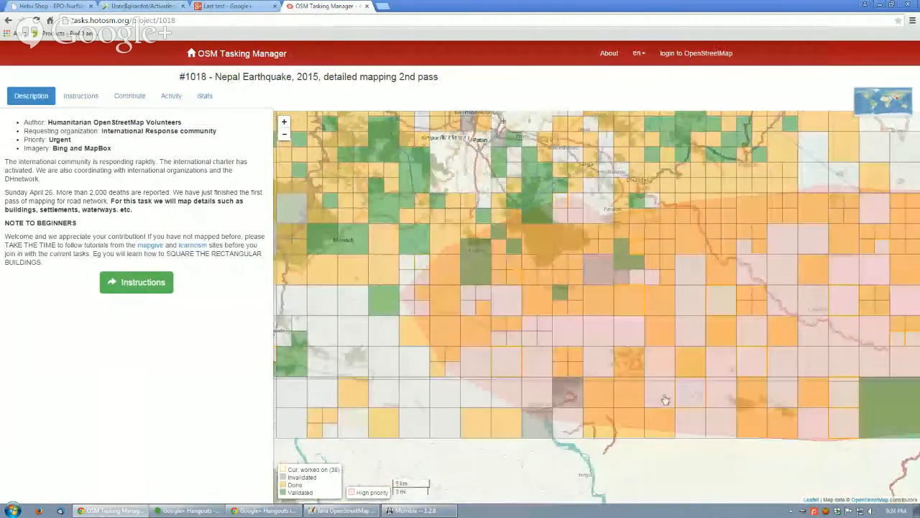
left_click_drag(677, 400, 492, 392)
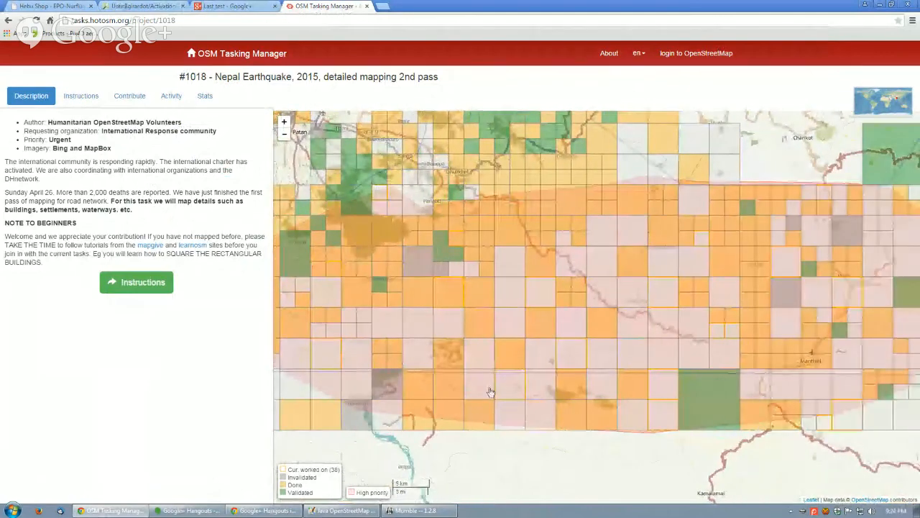
left_click_drag(725, 401, 583, 407)
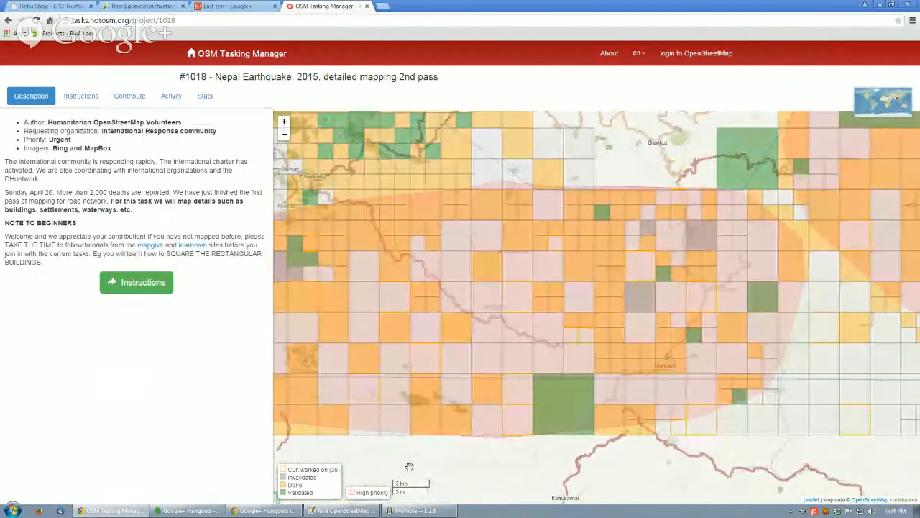
left_click(188, 510)
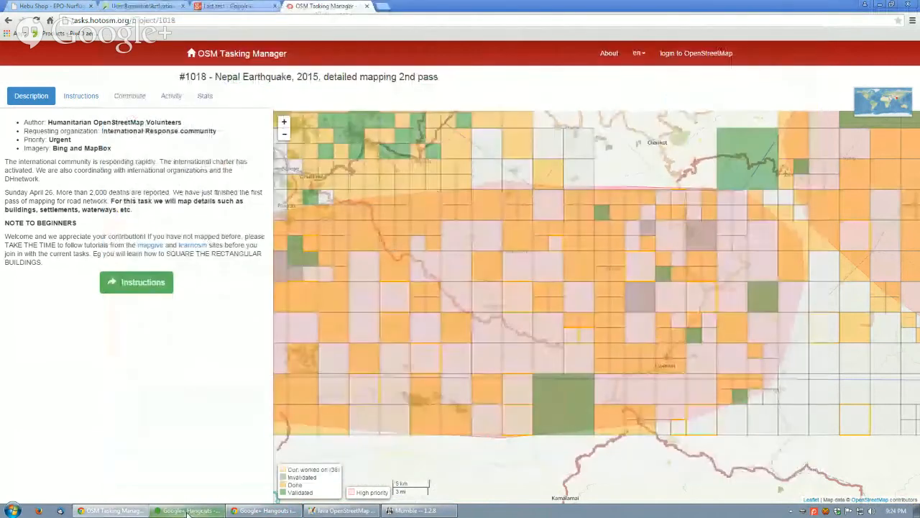
left_click(188, 511)
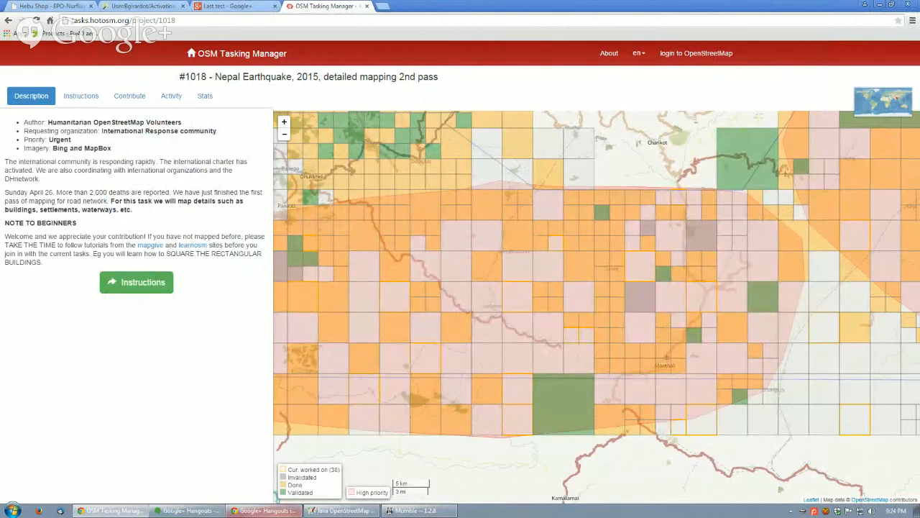
mouse_move(174, 513)
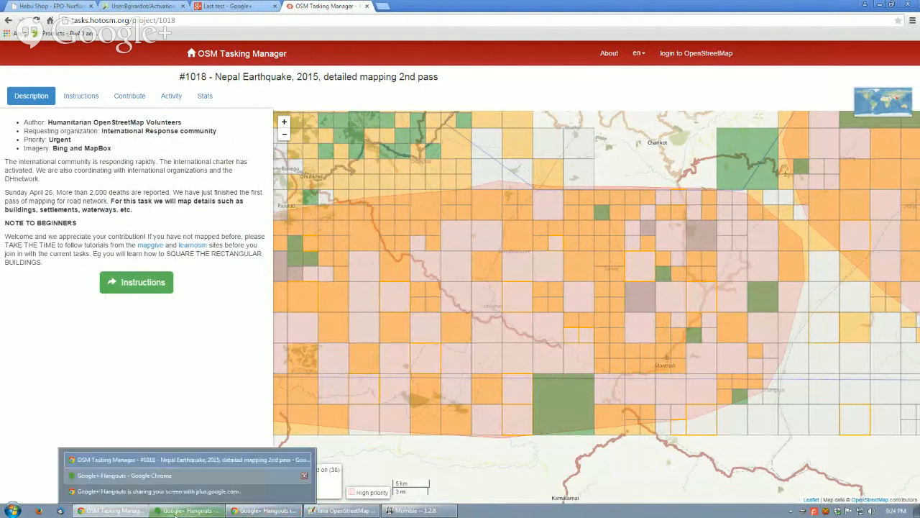
Switch to Mumble and send the Lobby "I am going to log out in the interest of better google hangouts performance. see you later".
left_click(404, 512)
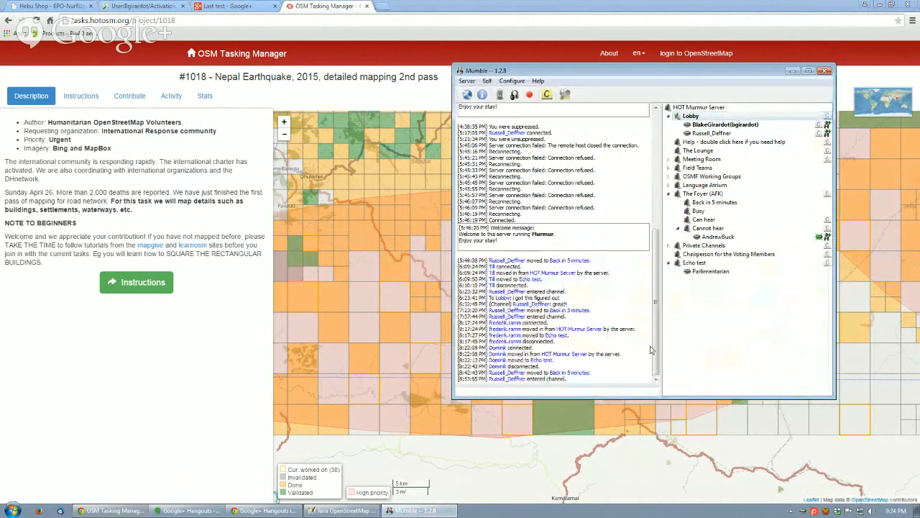
type("I am going to l")
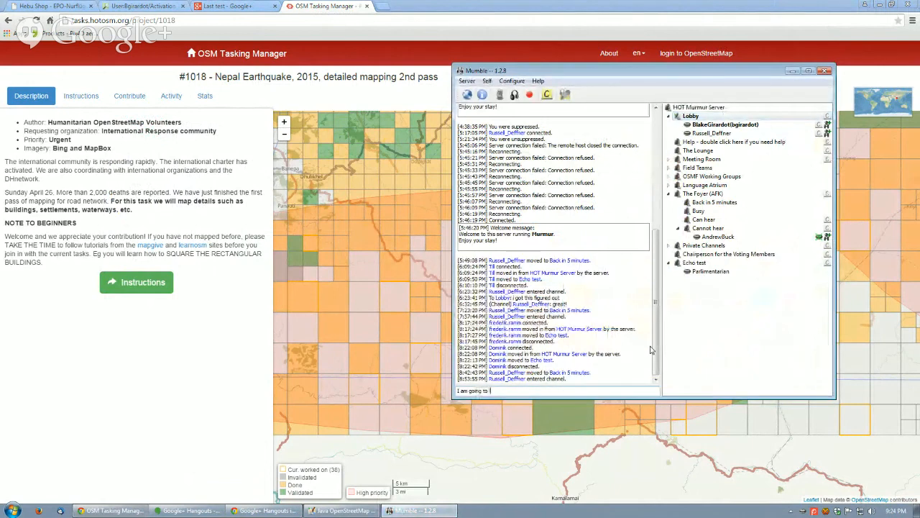
type("og out in the interest of")
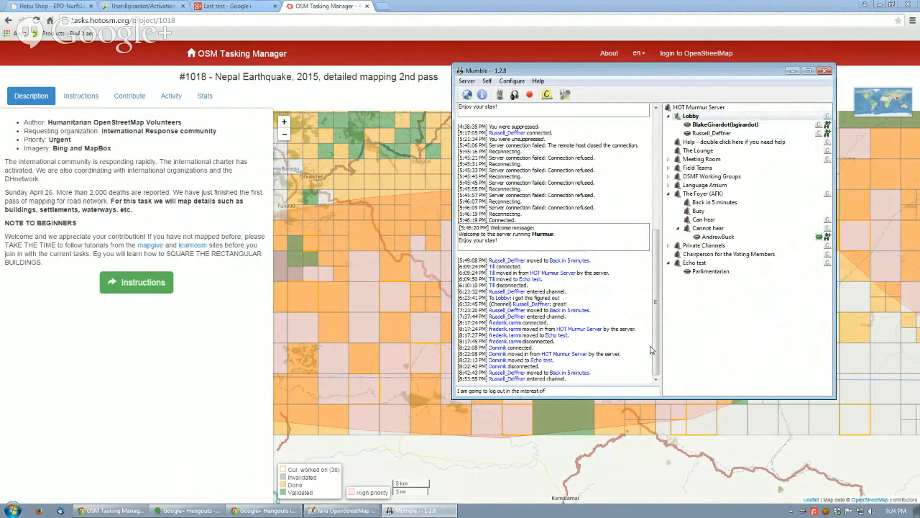
type(" better per")
type(" google han")
type("gouts performance. see you later")
key("Return")
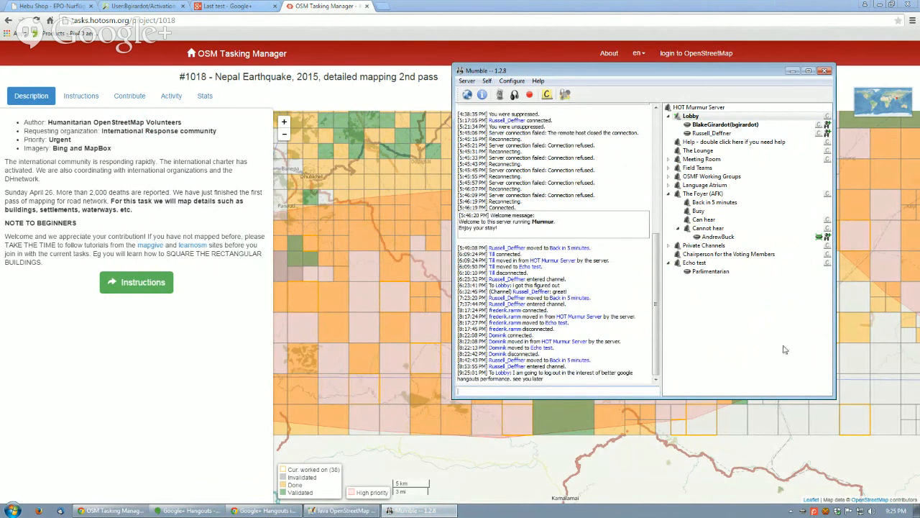
Quit Mumble completely so that it no longer runs in the background.
right_click(805, 511)
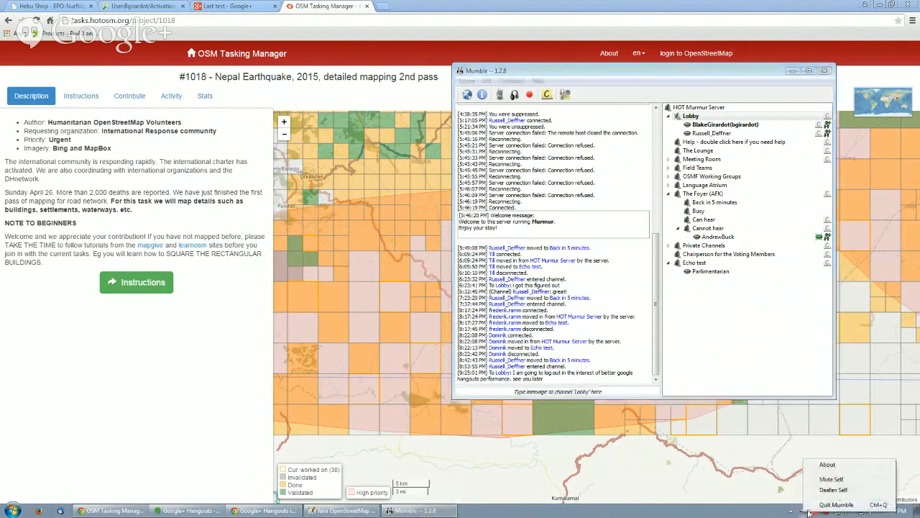
left_click(834, 504)
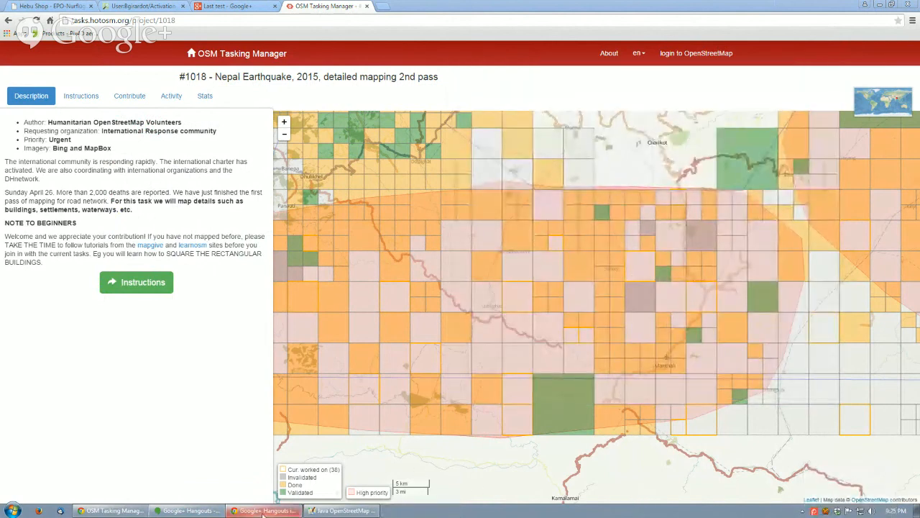
Switch to the Google+ Hangouts window to check the live broadcast and the group chat.
left_click(188, 511)
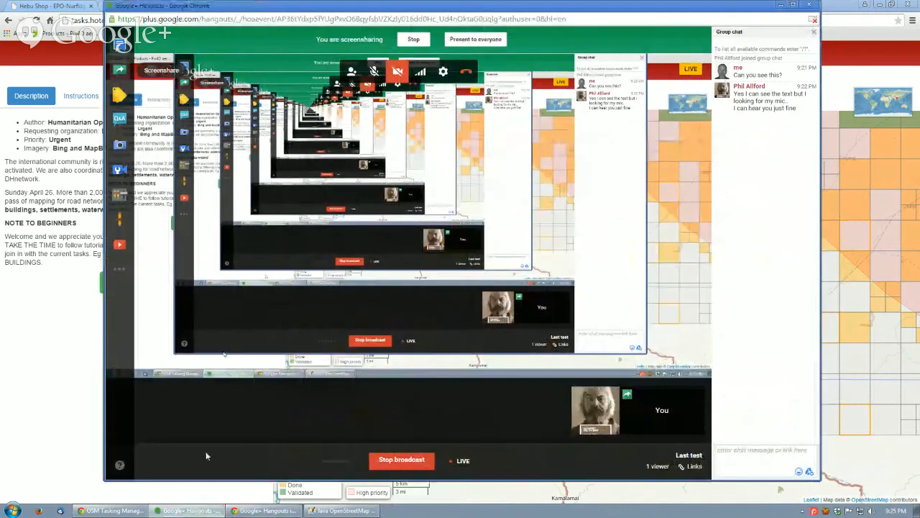
left_click(47, 448)
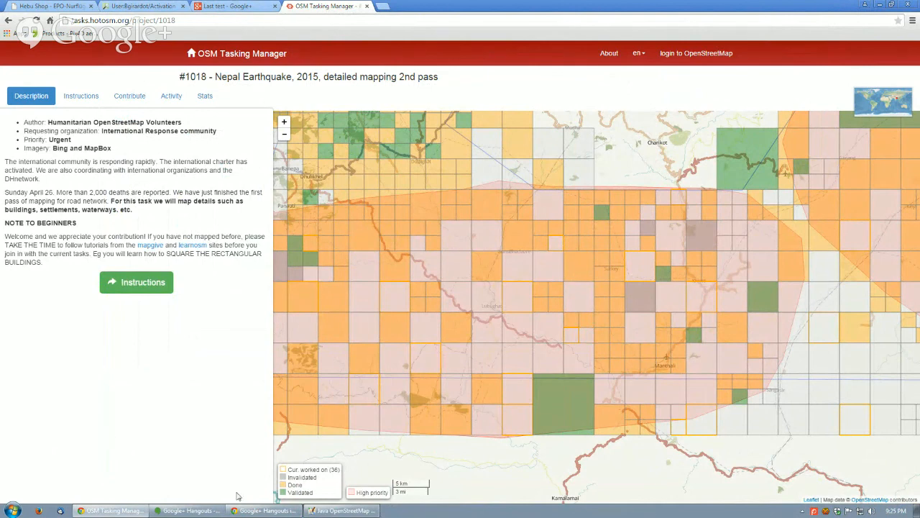
left_click(285, 512)
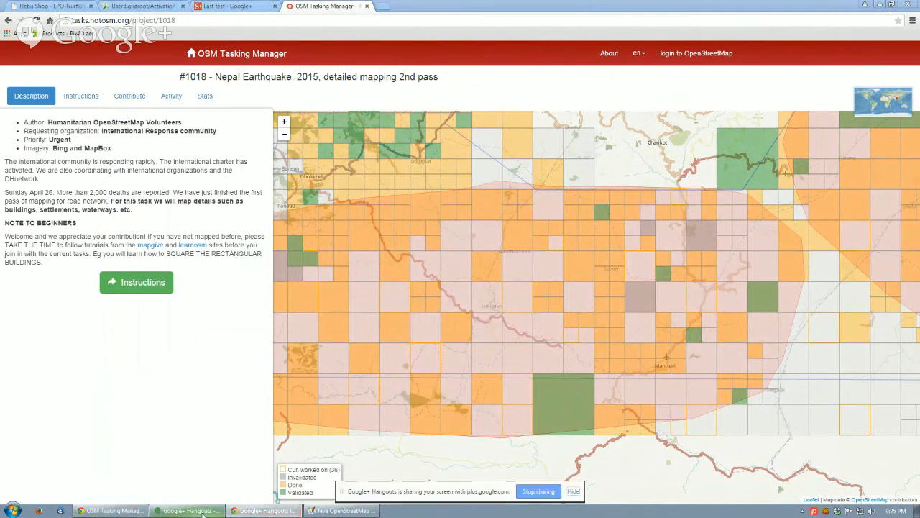
left_click(191, 511)
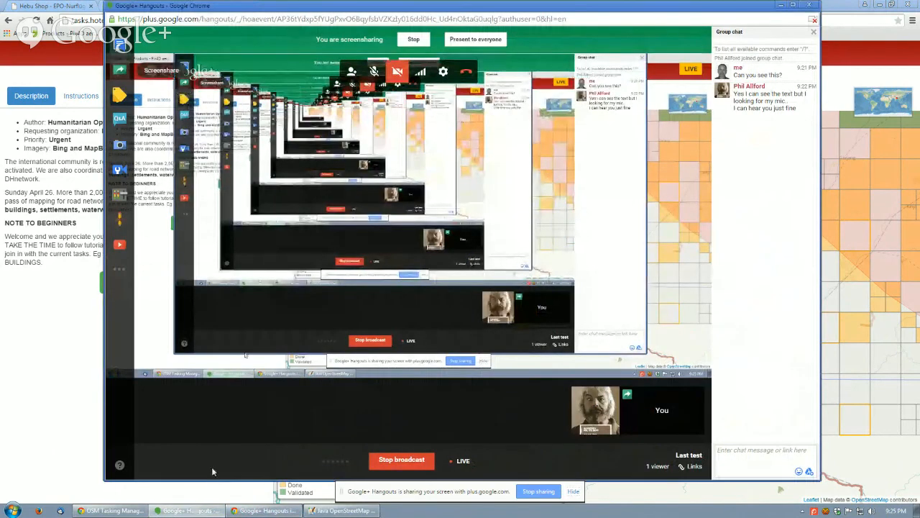
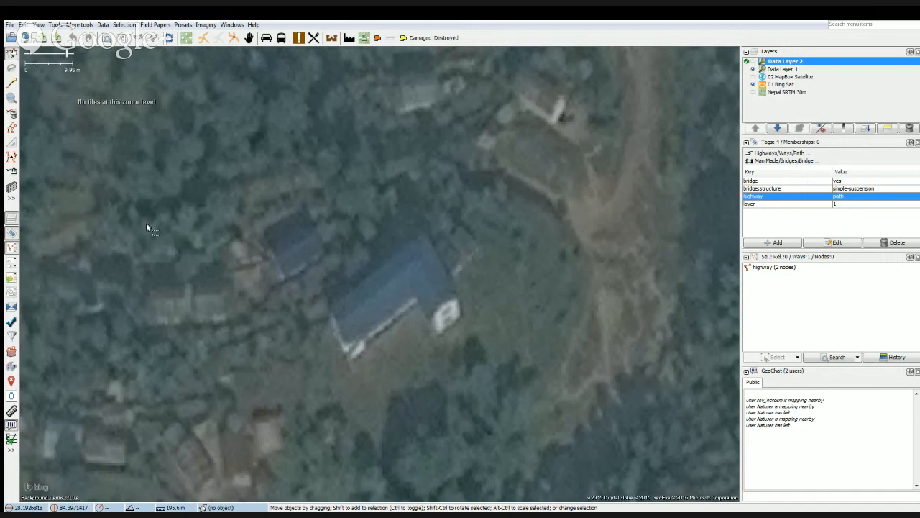
Trace the large blue-roofed building as a rectangle with the building drawing tool.
key("b")
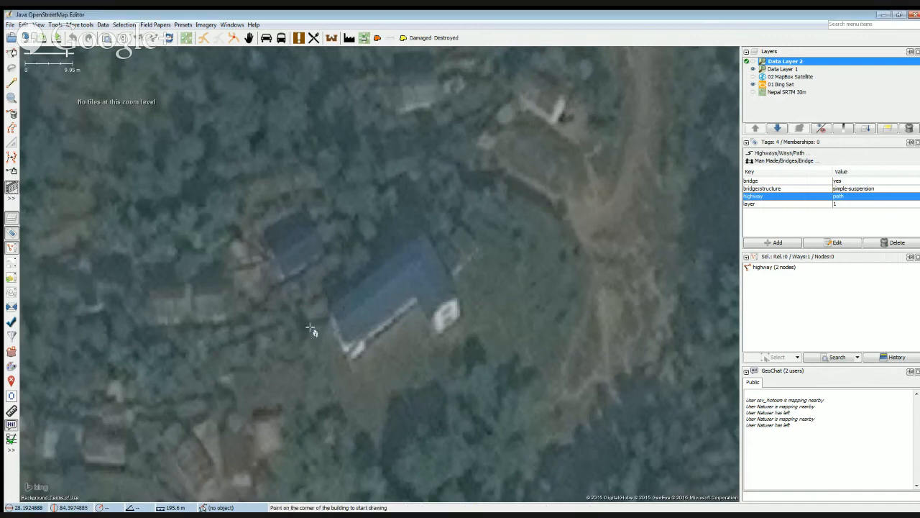
left_click(327, 309)
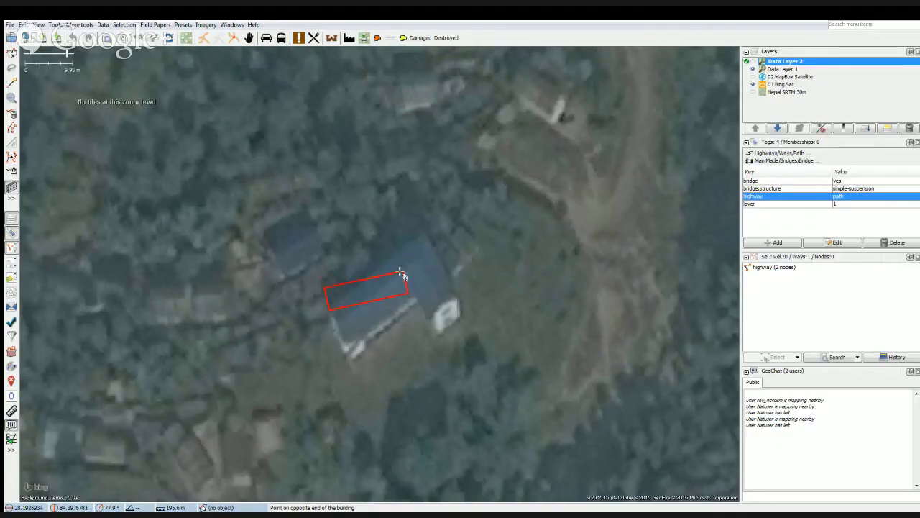
key("Escape")
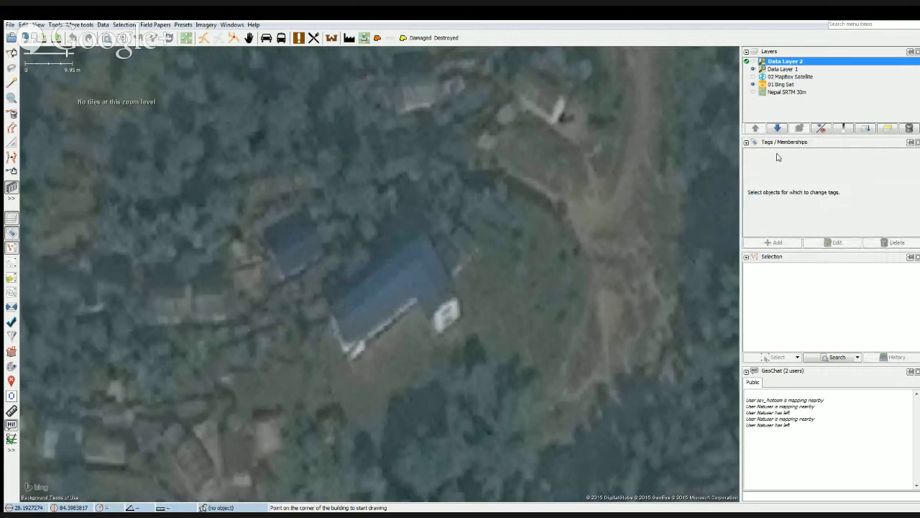
left_click(327, 306)
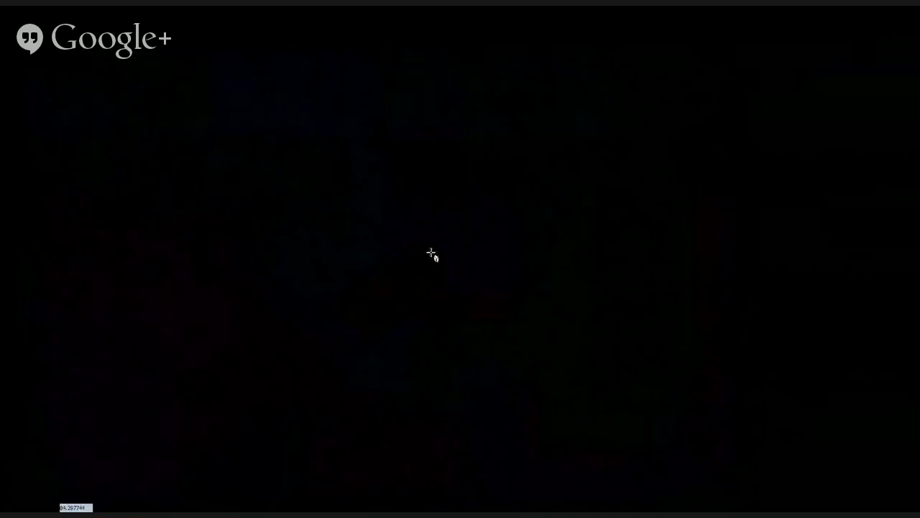
left_click(431, 239)
left_click(441, 278)
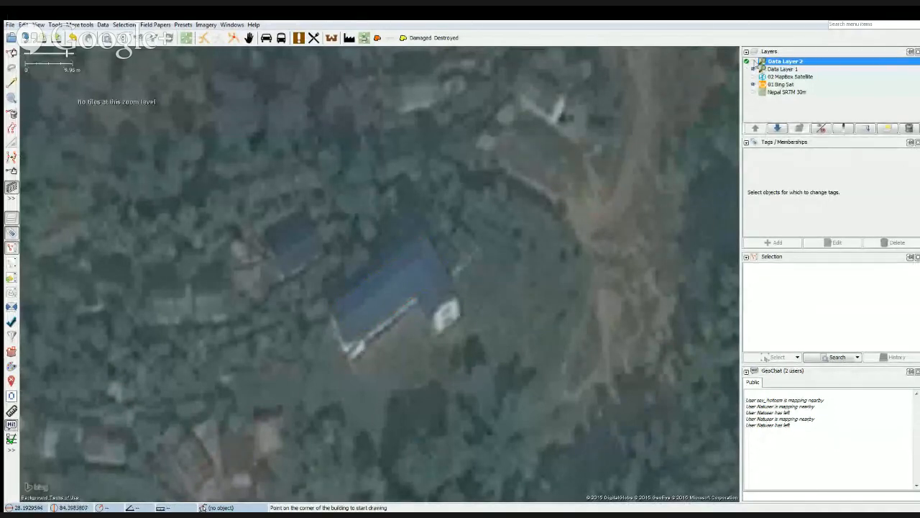
Show Data Layer 2 and delete both existing data layers.
left_click(753, 62)
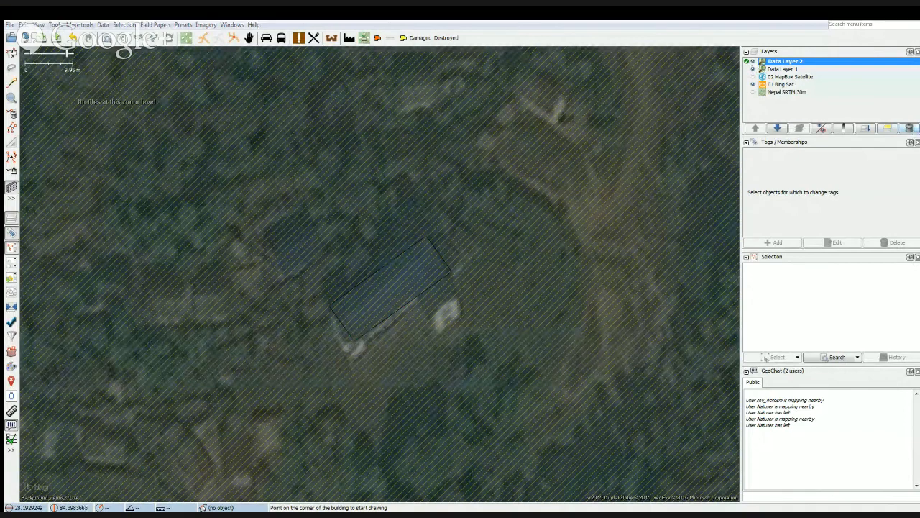
left_click(569, 296)
left_click(909, 128)
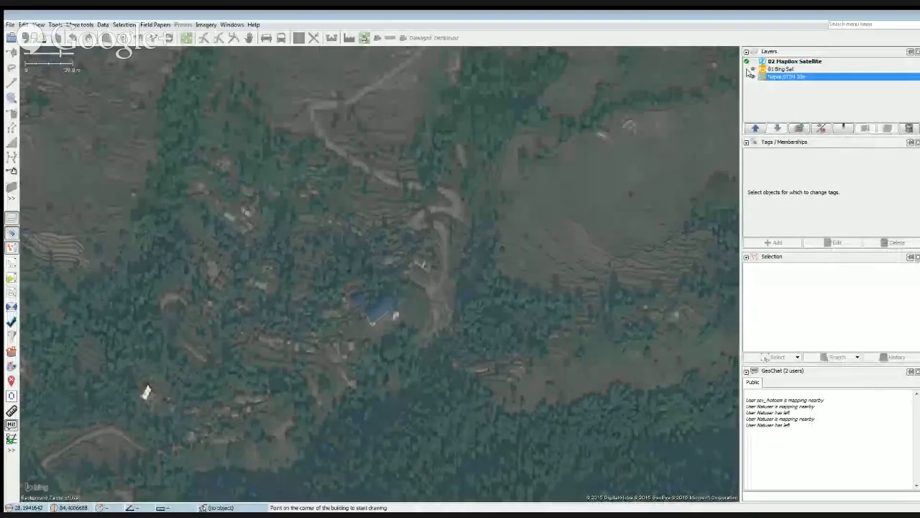
Hide the Bing Sat imagery to view the Nepal SRTM 30m elevation layer, and switch back to Bing Sat.
left_click(749, 70)
left_click(748, 69)
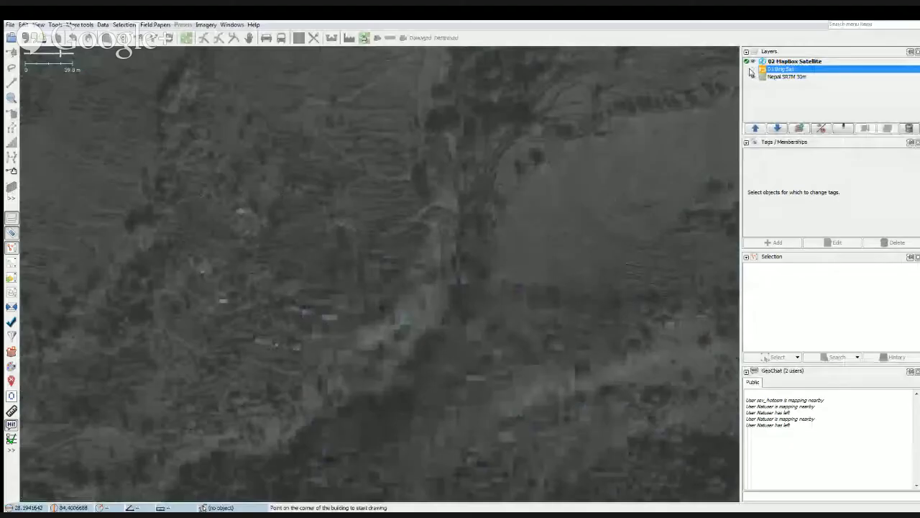
left_click(750, 62)
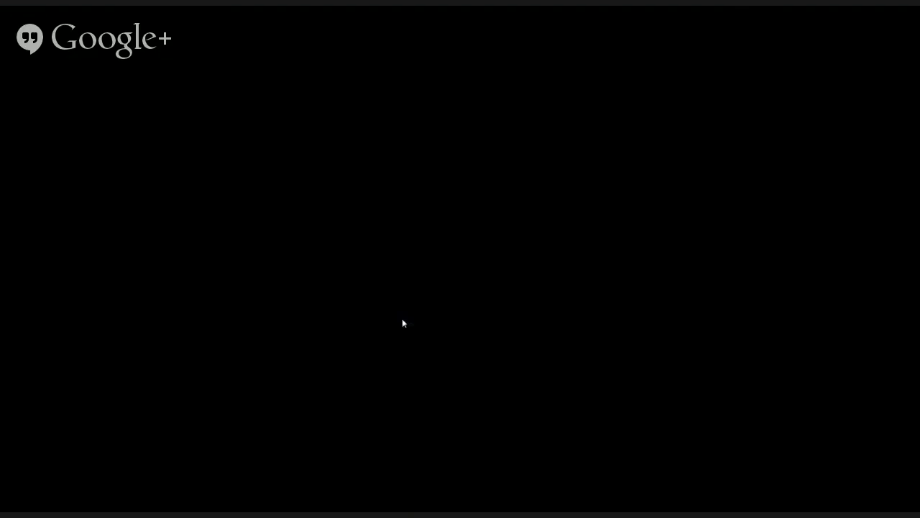
scroll(403, 320, "down", 3)
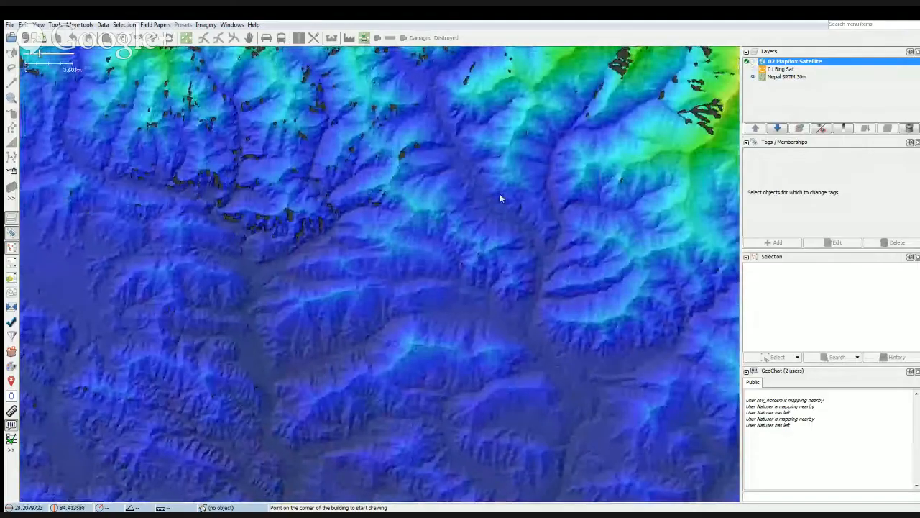
left_click(753, 76)
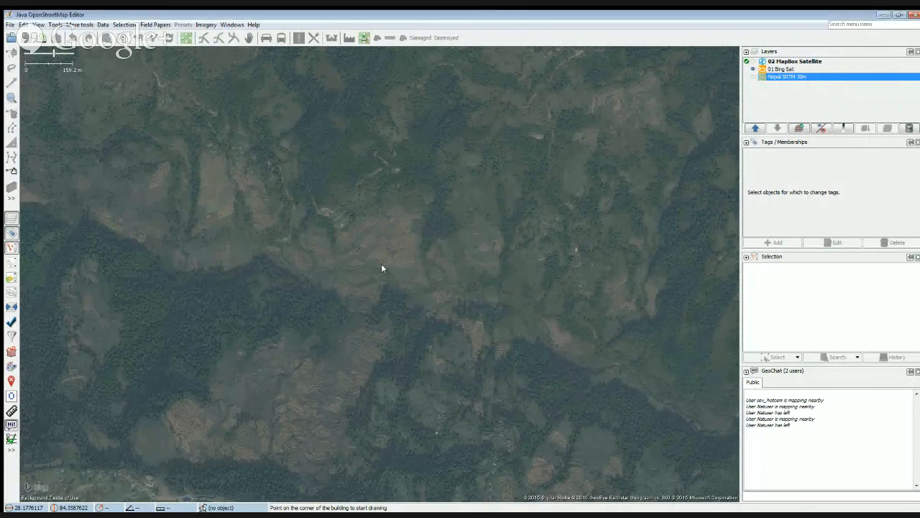
Download the existing OSM data around the large blue-roofed building into a new data layer.
scroll(382, 267, "down", 6)
scroll(382, 267, "up", 2)
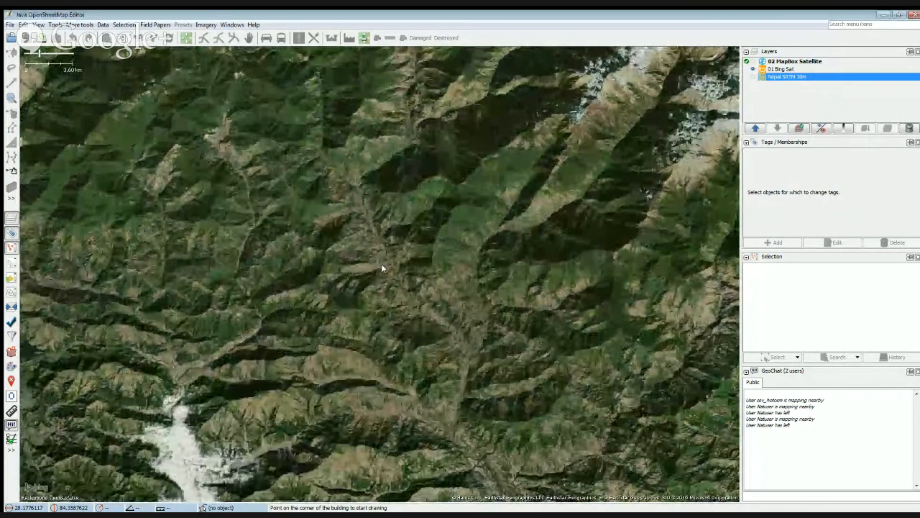
scroll(381, 267, "up", 10)
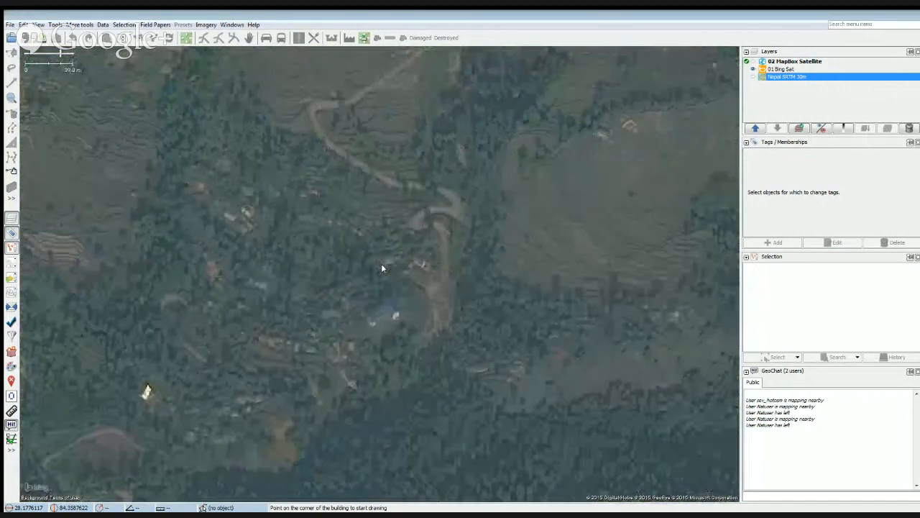
scroll(382, 268, "up", 3)
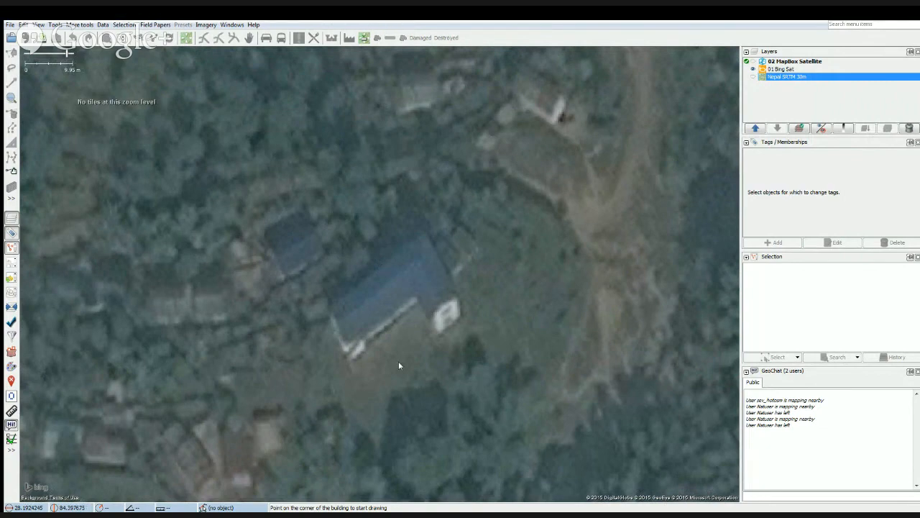
left_click_drag(396, 363, 400, 302)
left_click_drag(406, 270, 394, 301)
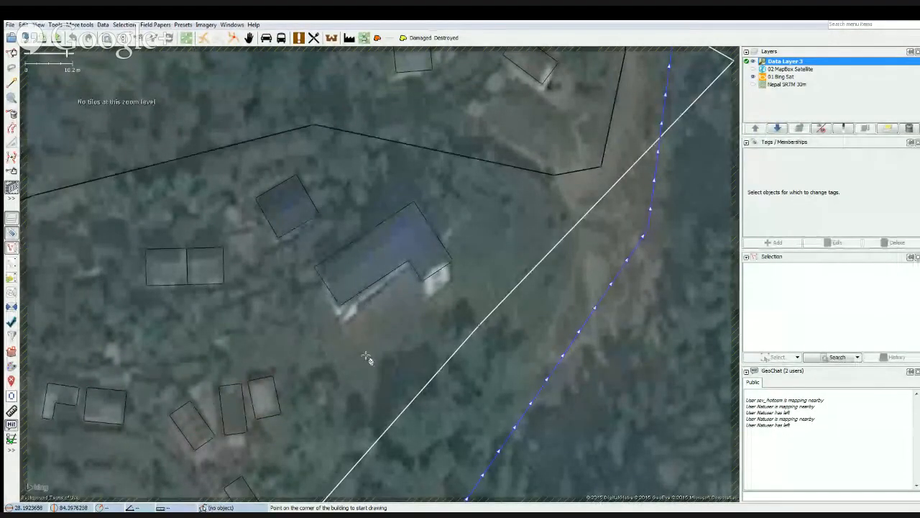
Delete the existing L-shaped outline of the large blue-roofed building.
key("s")
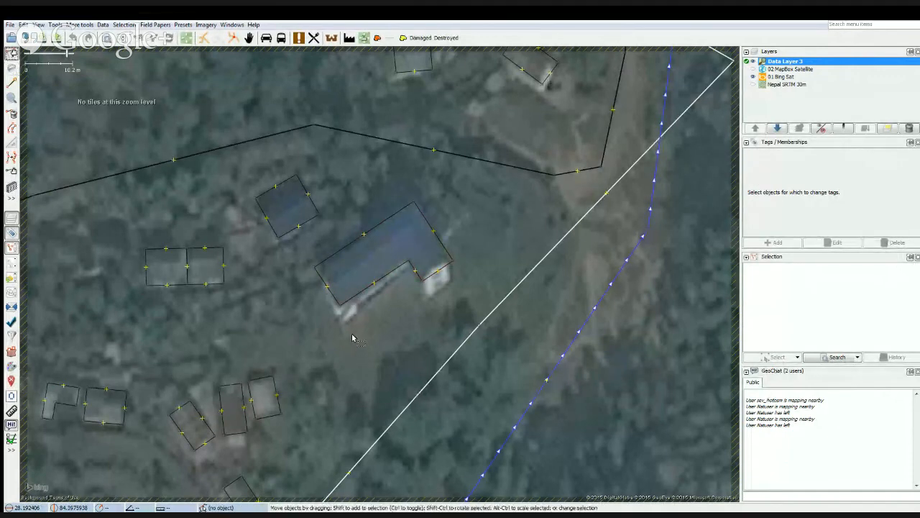
left_click(345, 285)
key("Delete")
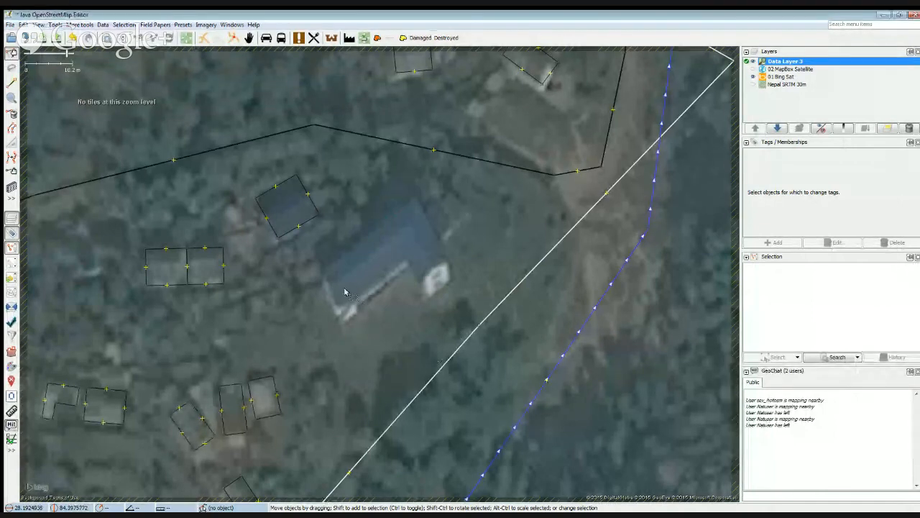
Draw a rectangular building outline over the main wing of the blue roof with the building tool.
left_click_drag(345, 289, 351, 309)
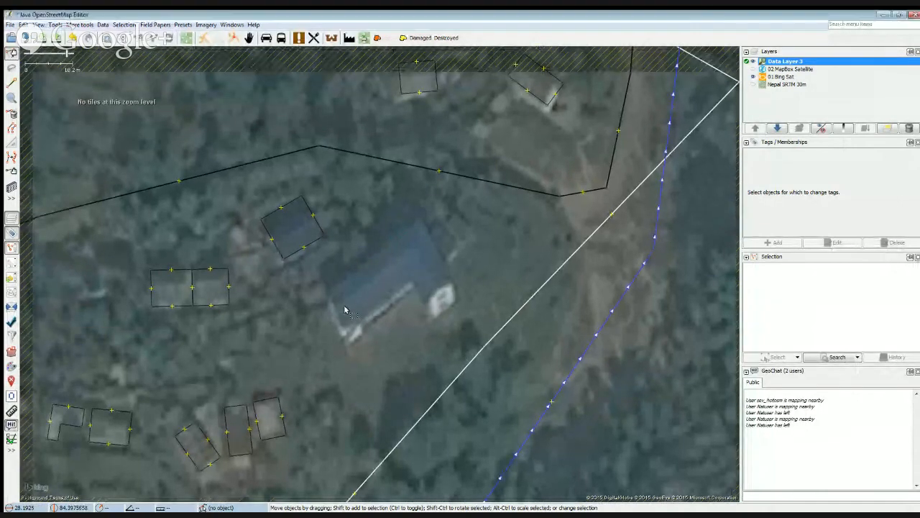
key("b")
left_click(328, 297)
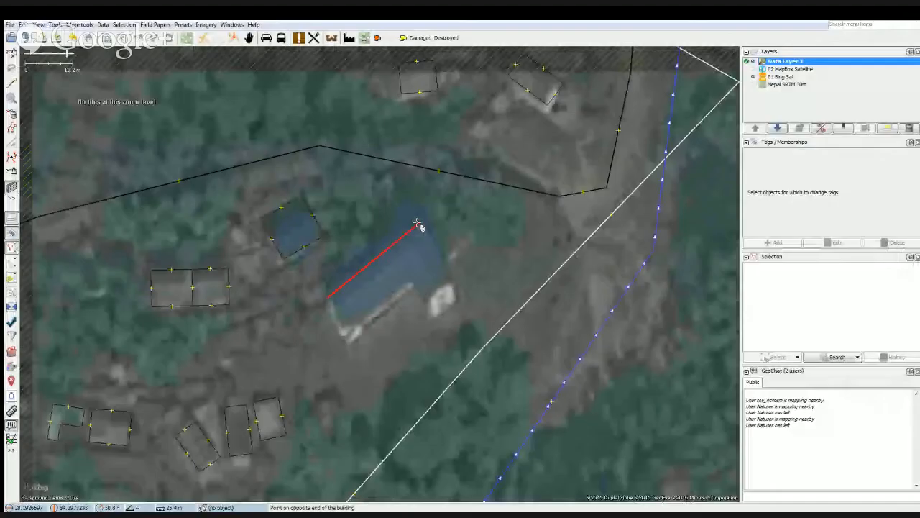
left_click(420, 225)
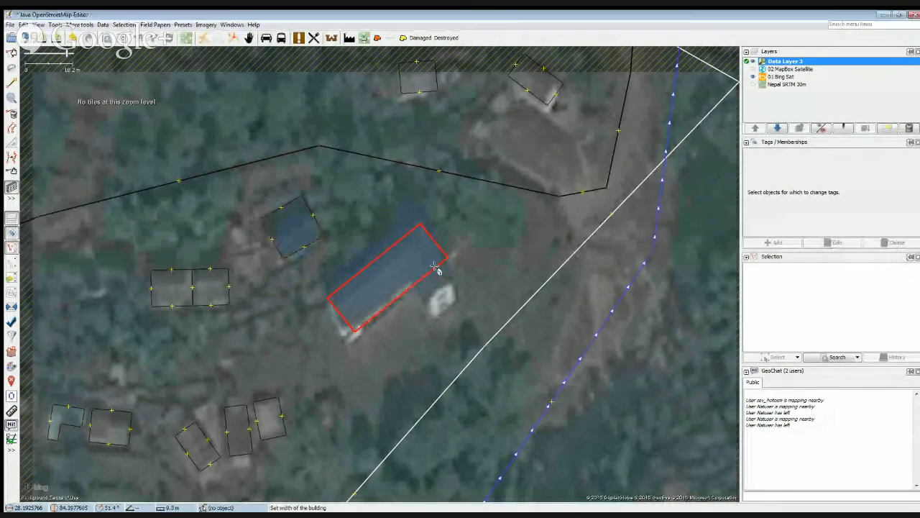
left_click(437, 269)
Select the new rectangular building outline and rotate it to align with the roof edges.
key("s")
left_click(417, 278)
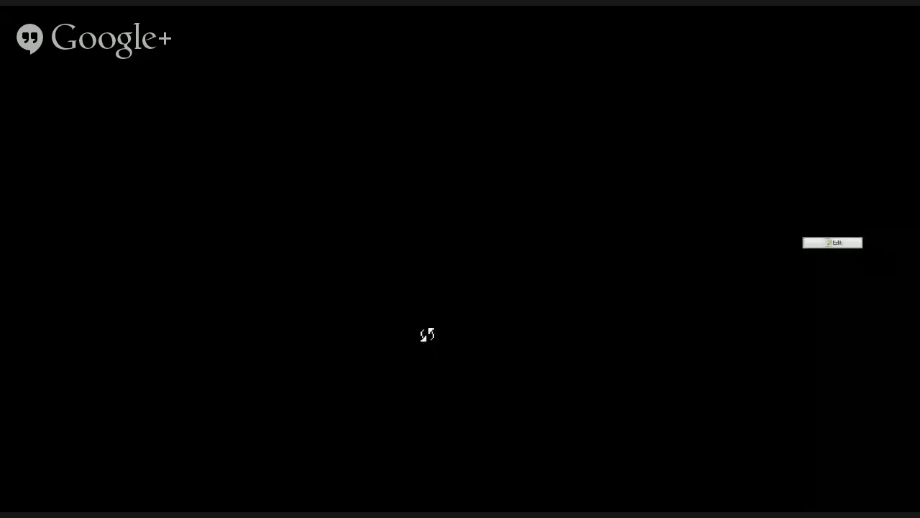
left_click_drag(427, 335, 427, 298)
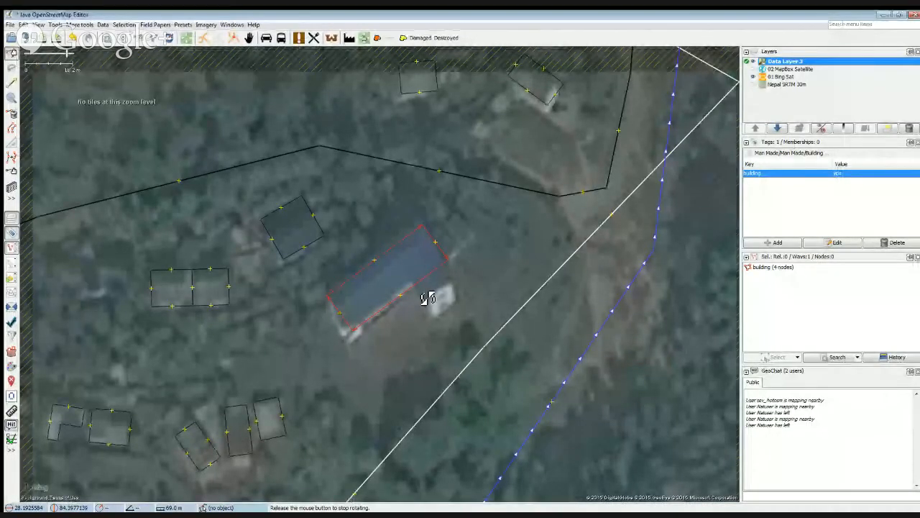
left_click_drag(427, 298, 426, 296)
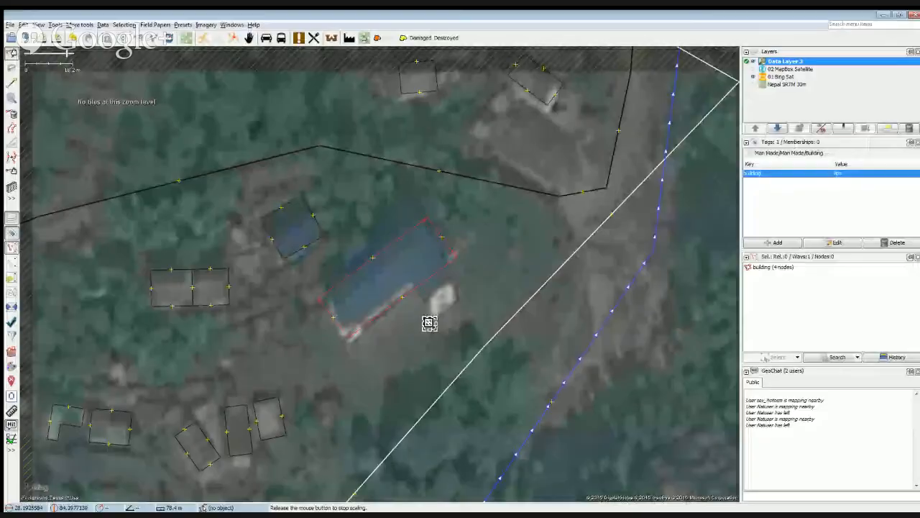
Scale the building outline to match the roof's size and move it into position over the roof.
mouse_move(430, 323)
left_mouse_down()
mouse_move(436, 345)
mouse_move(427, 317)
left_mouse_up()
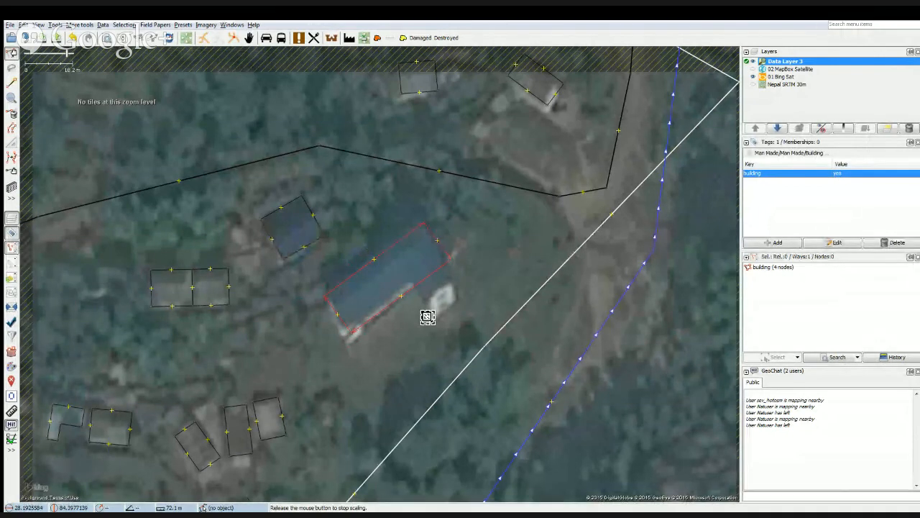
mouse_move(428, 316)
left_mouse_down()
mouse_move(436, 337)
mouse_move(424, 305)
mouse_move(423, 313)
left_mouse_up()
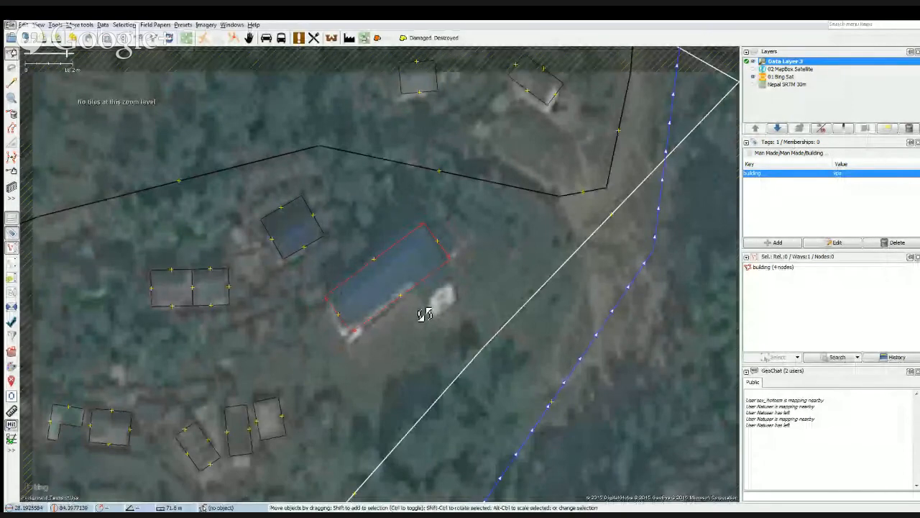
left_click_drag(458, 289, 418, 279)
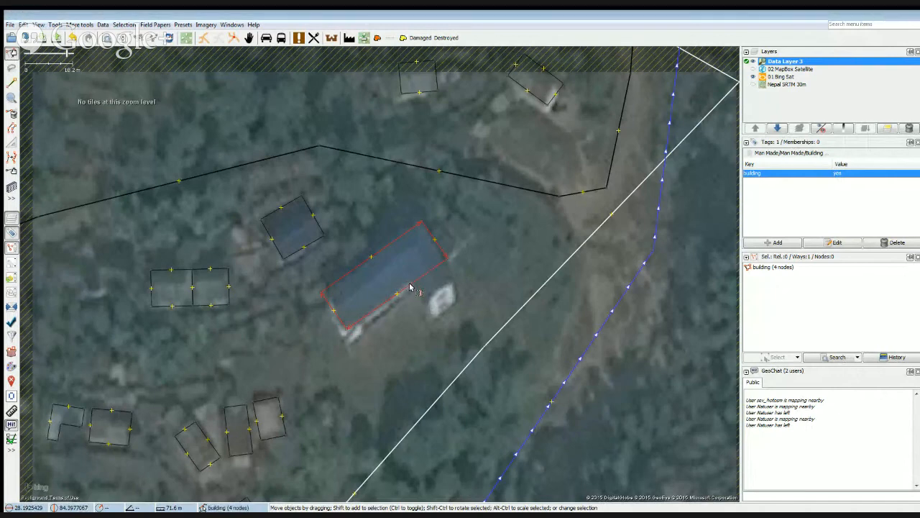
Insert a node on the building's southeastern long edge where the shorter wing of the L-shaped roof begins.
left_click(363, 345)
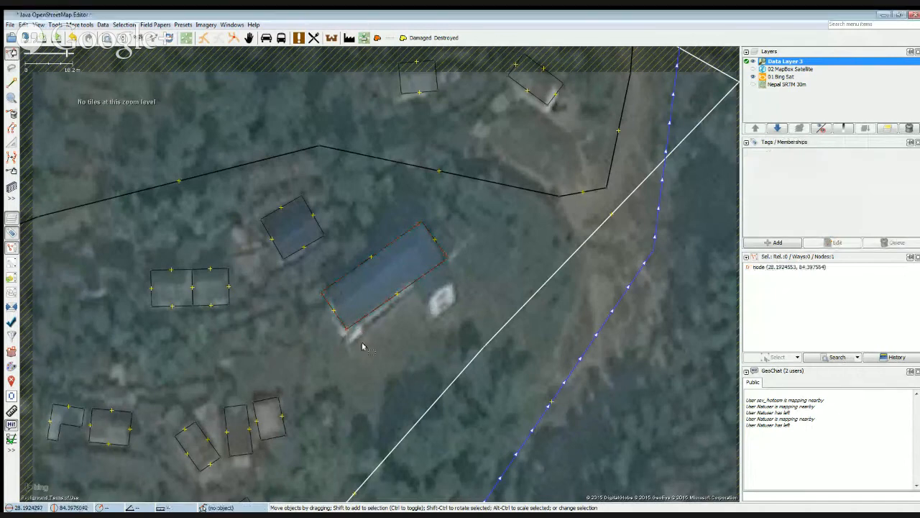
left_click(411, 286)
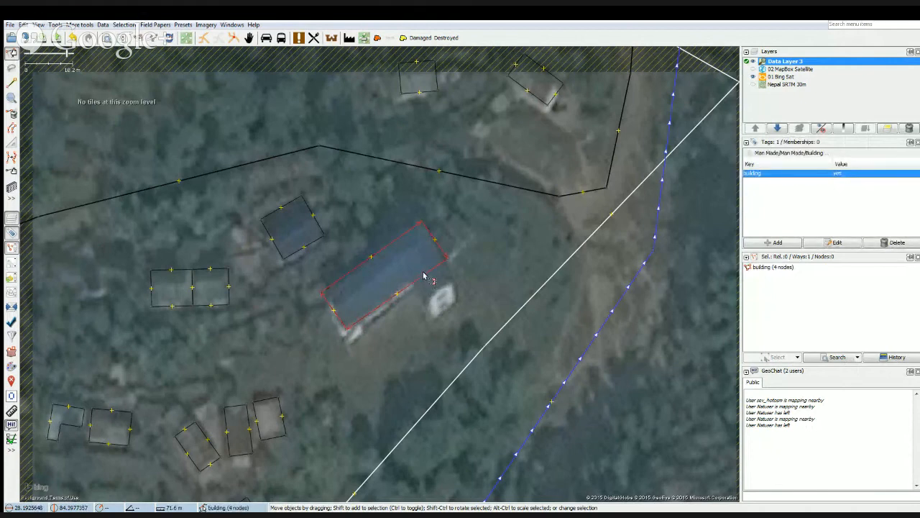
left_click(430, 295)
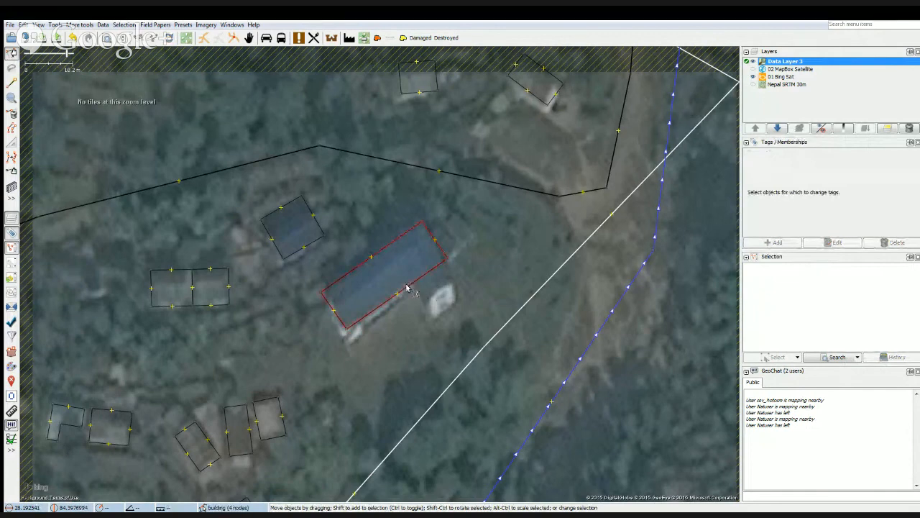
left_click(405, 291)
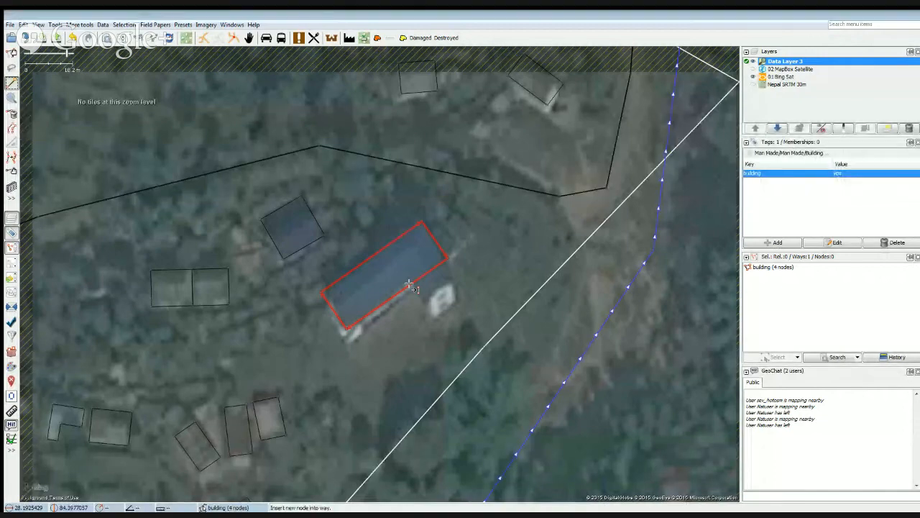
left_click(410, 285)
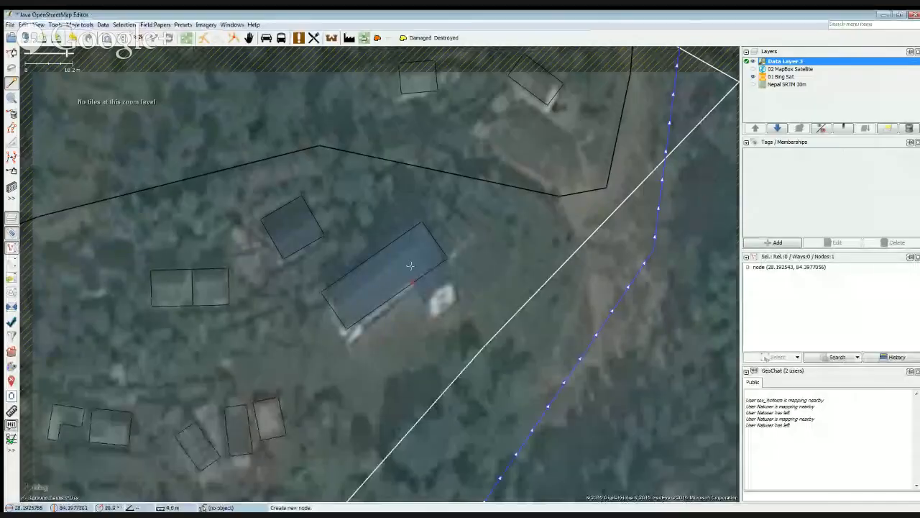
Extrude the edge segment east of the new node southeastward so the outline covers the L-shaped roof's shorter wing.
scroll(413, 292, "up", 2)
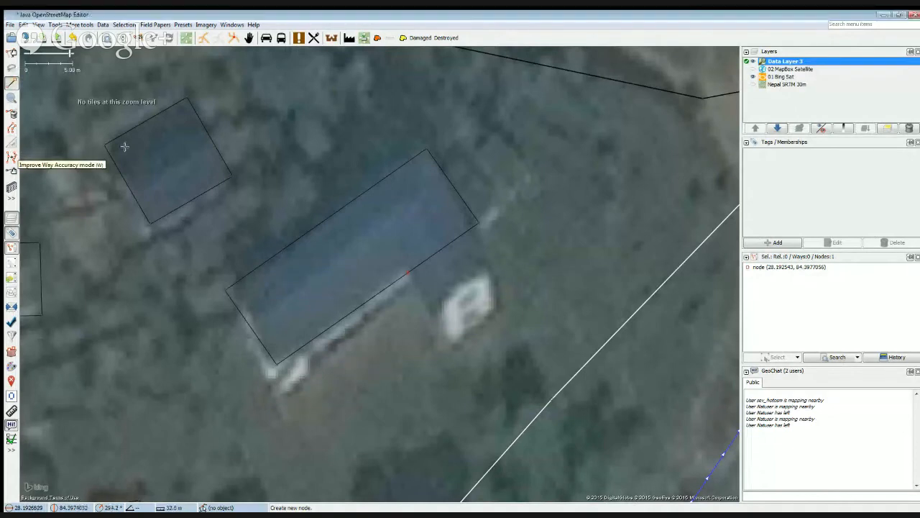
left_click(11, 155)
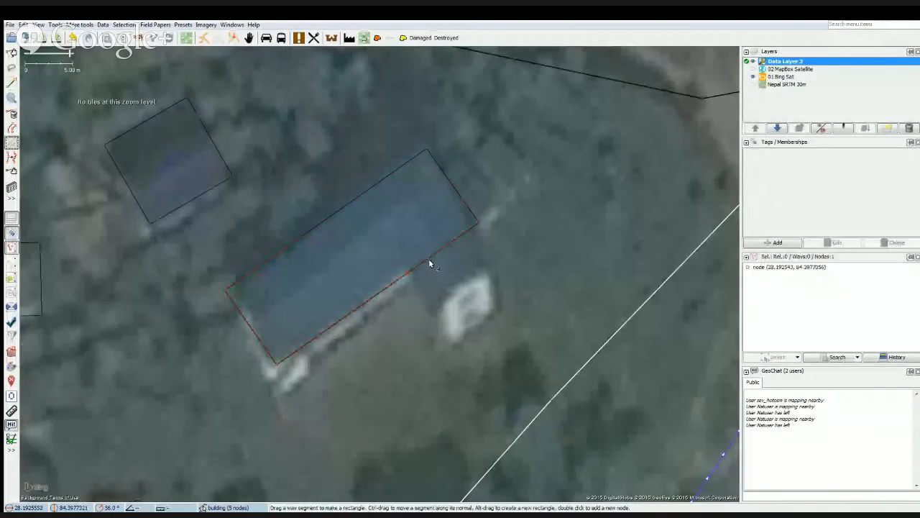
left_click_drag(433, 254, 438, 267)
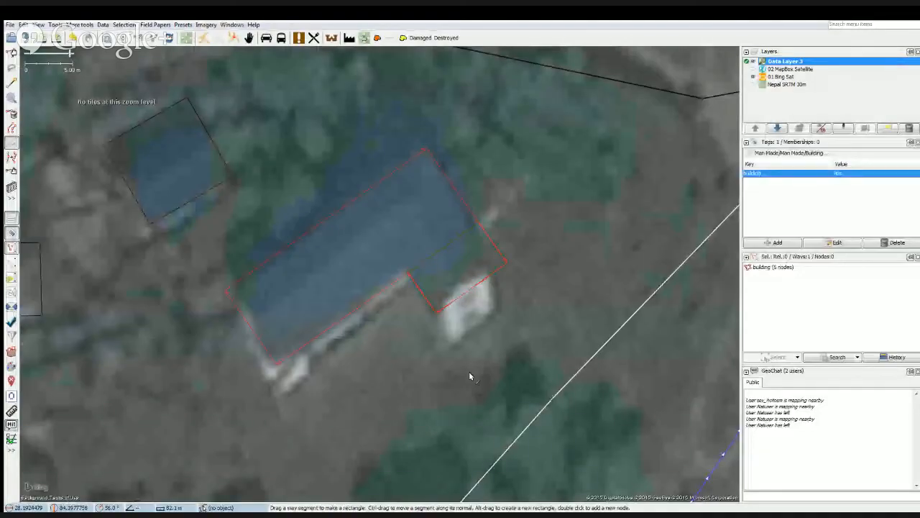
scroll(467, 380, "down", 4)
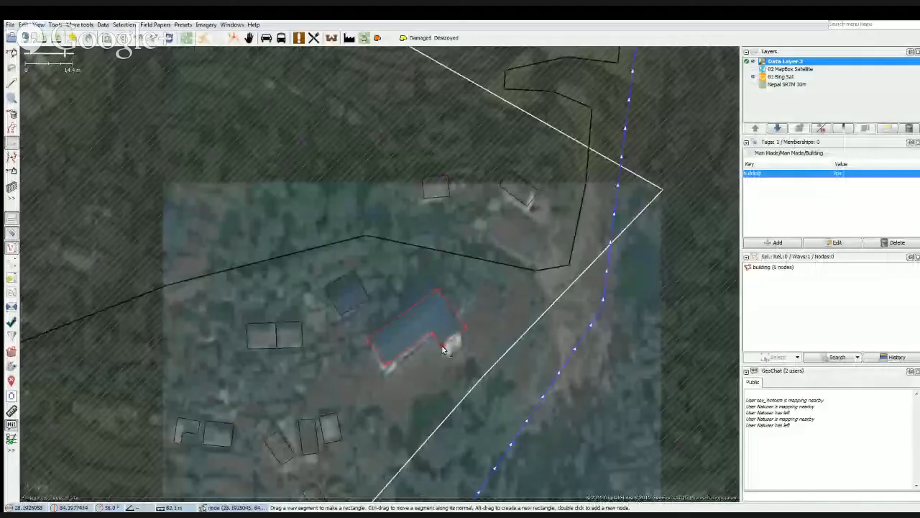
scroll(444, 315, "up", 5)
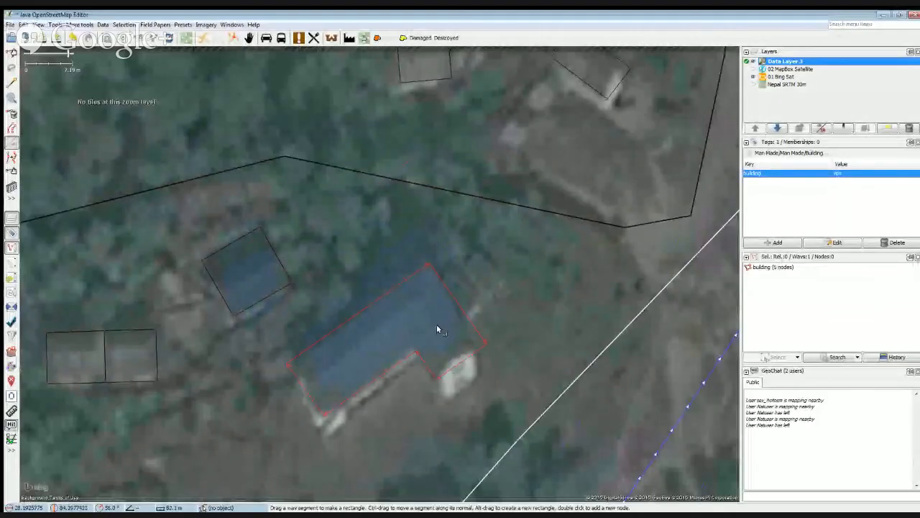
Move the northeastern, southeastern and southwestern edges of the L-shaped building outline slightly to match the roof edges.
scroll(436, 324, "up", 1)
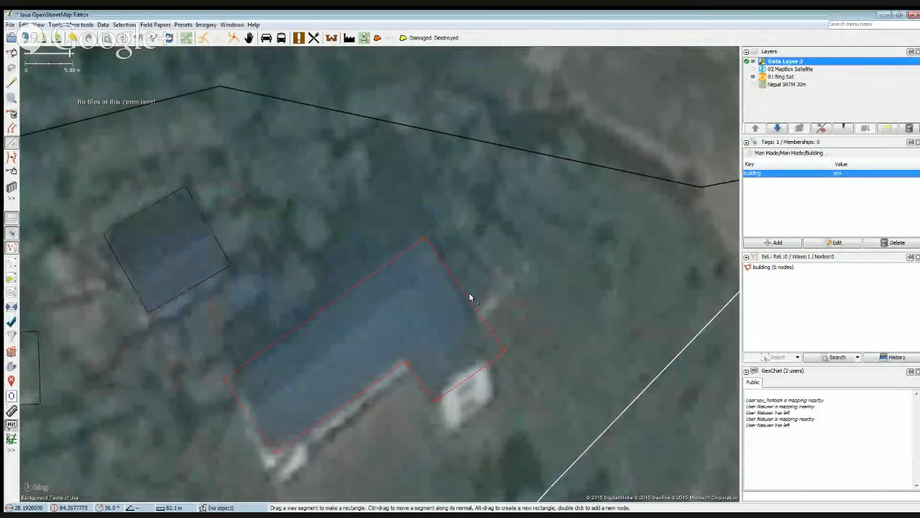
left_click_drag(485, 330, 479, 333)
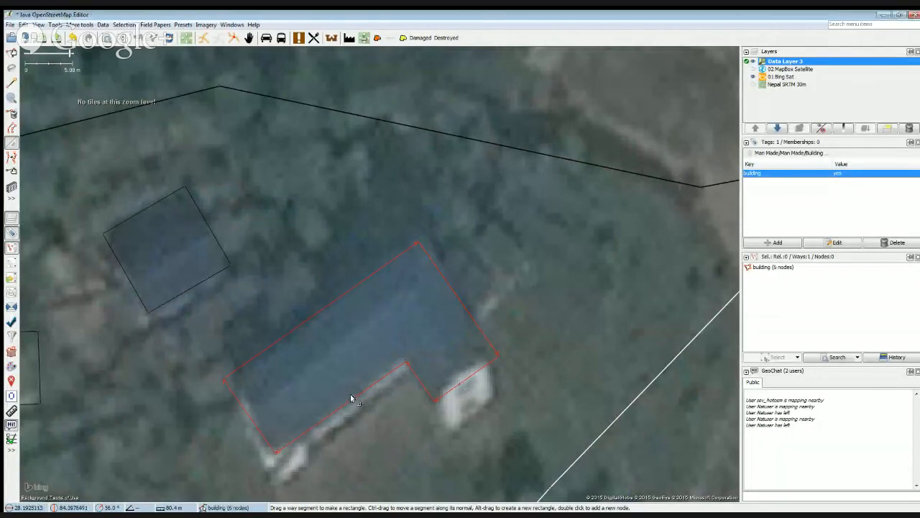
left_click_drag(348, 400, 354, 405)
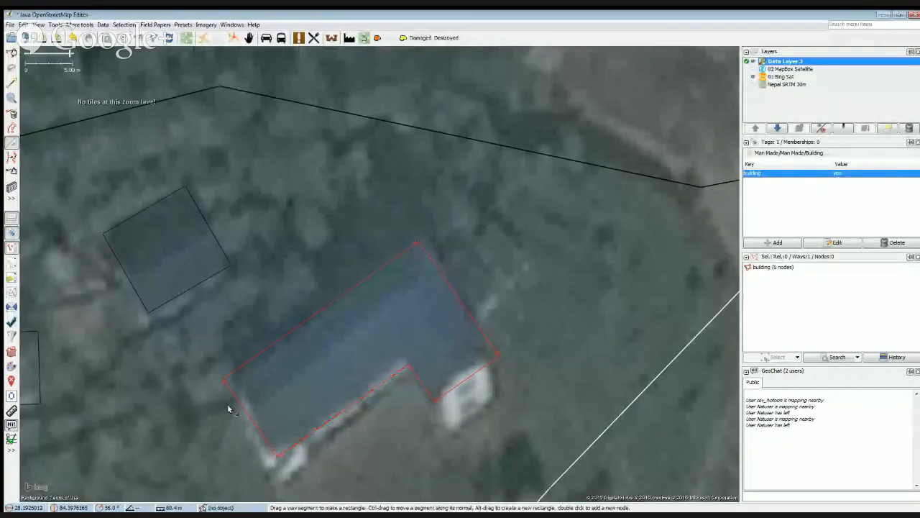
left_click_drag(252, 425, 259, 423)
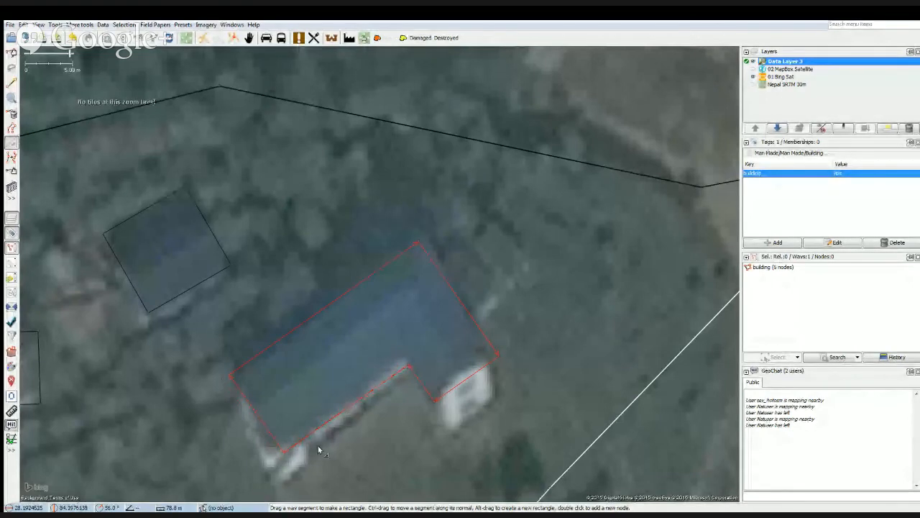
left_click_drag(350, 402, 360, 435)
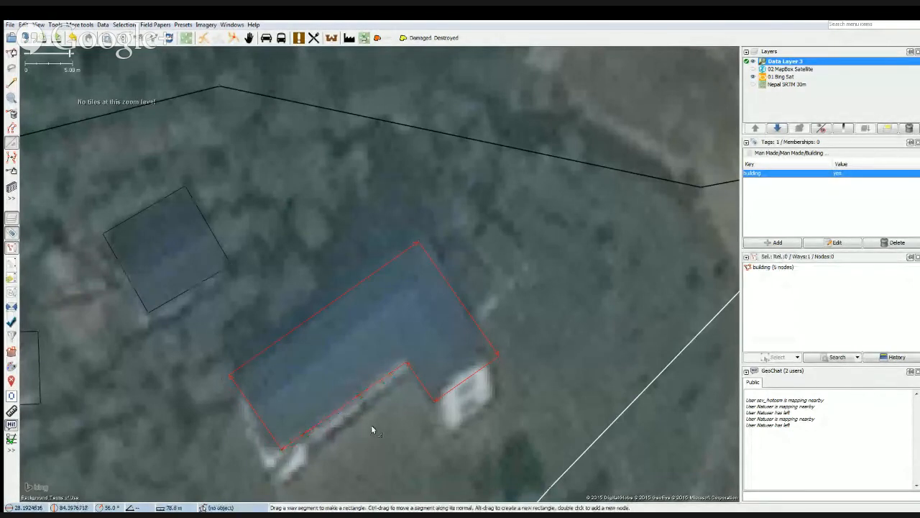
Draw a two-node way across the building's northwestern edge and turn it into a circle with Create Circle.
scroll(383, 436, "down", 4)
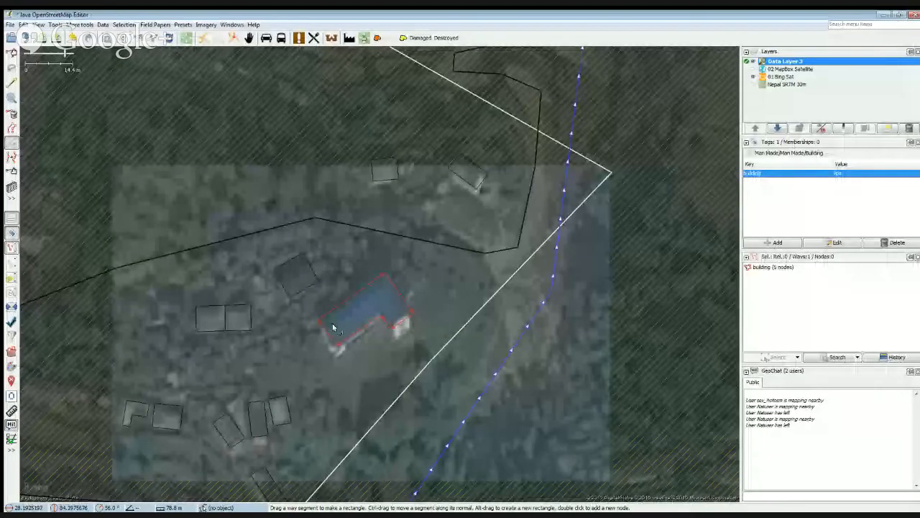
scroll(364, 315, "up", 5)
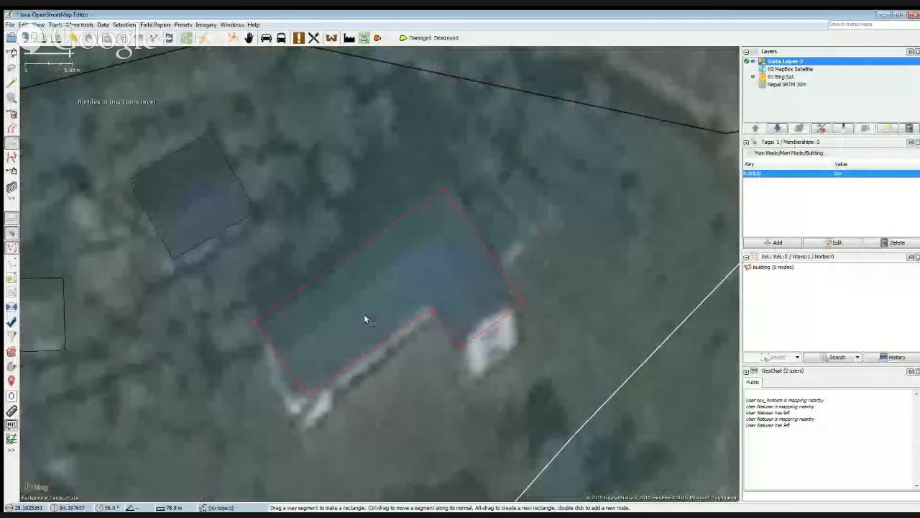
scroll(354, 309, "down", 2)
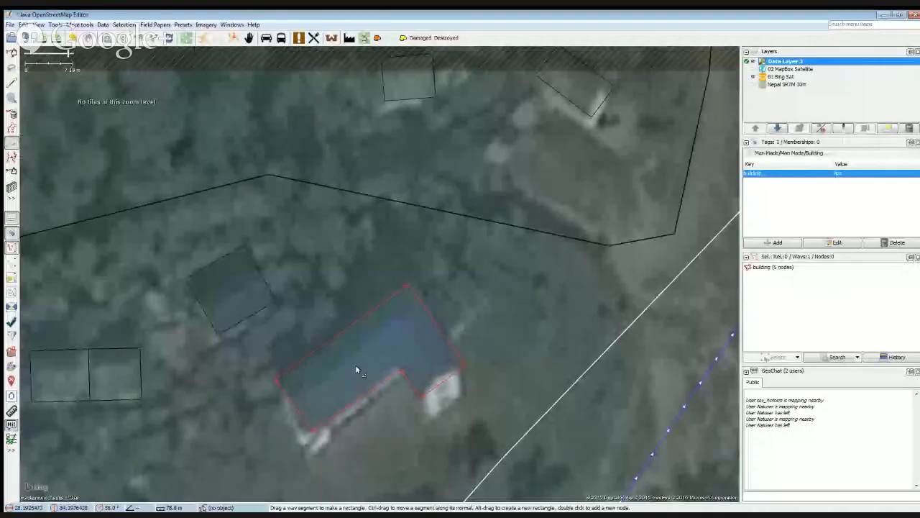
scroll(309, 291, "up", 1)
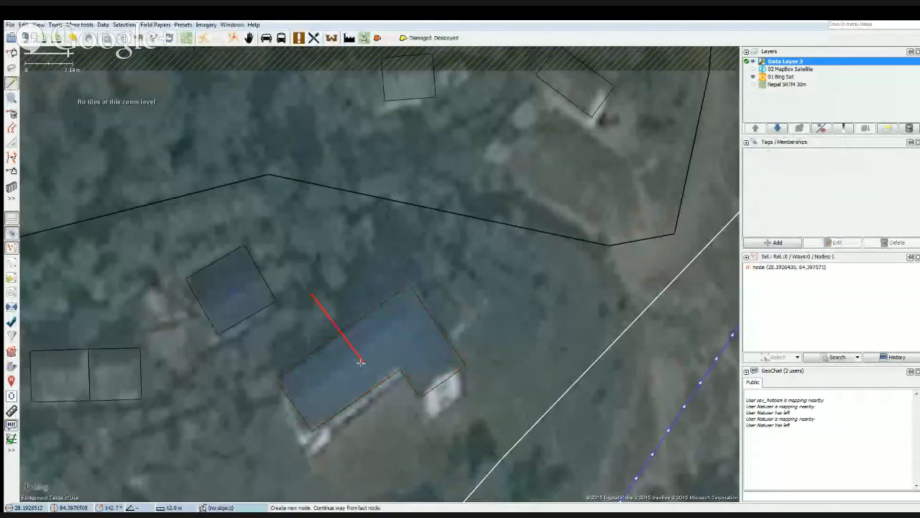
double_click(361, 361)
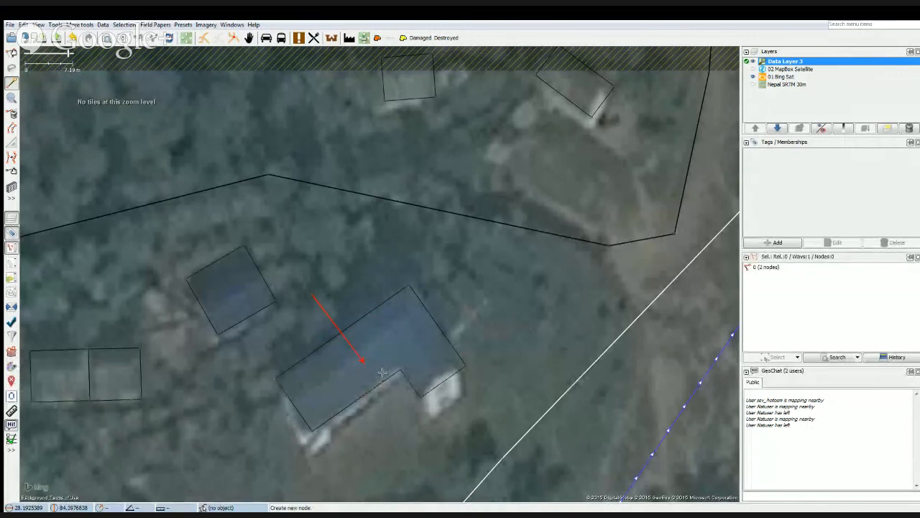
key("shift+o")
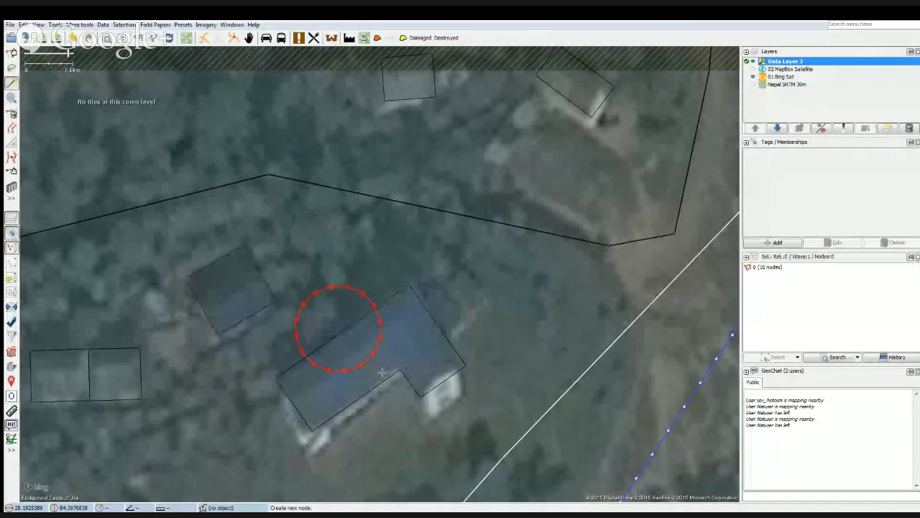
Select the building together with the circle and merge them into one outline with Join Overlapping Areas.
key("s")
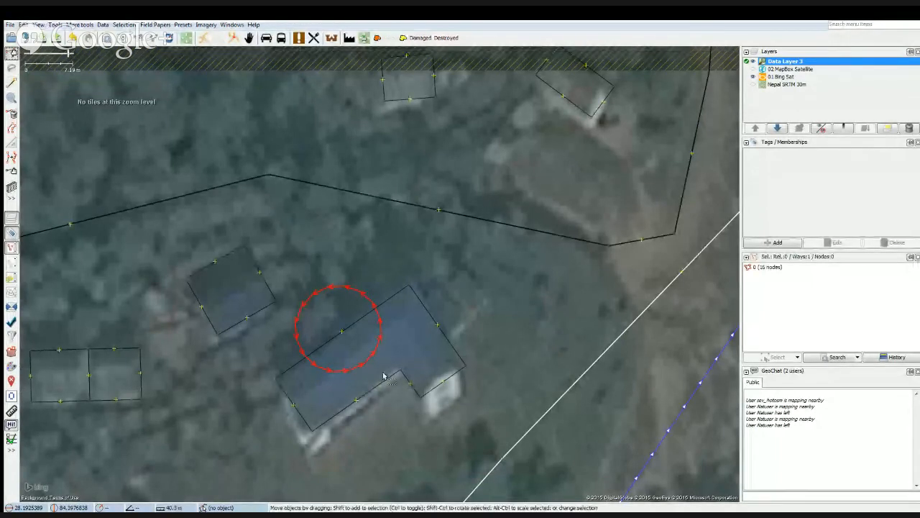
left_click(379, 385, "shift")
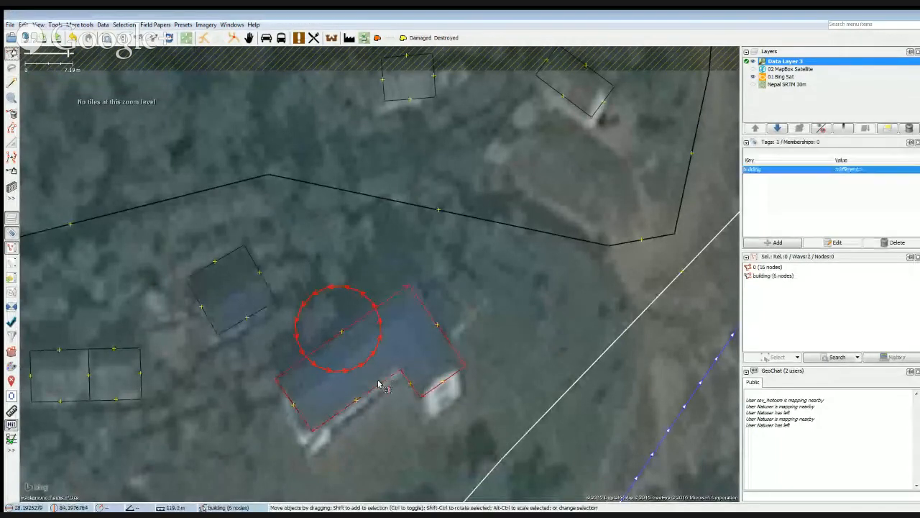
left_click(56, 24)
left_click(84, 252)
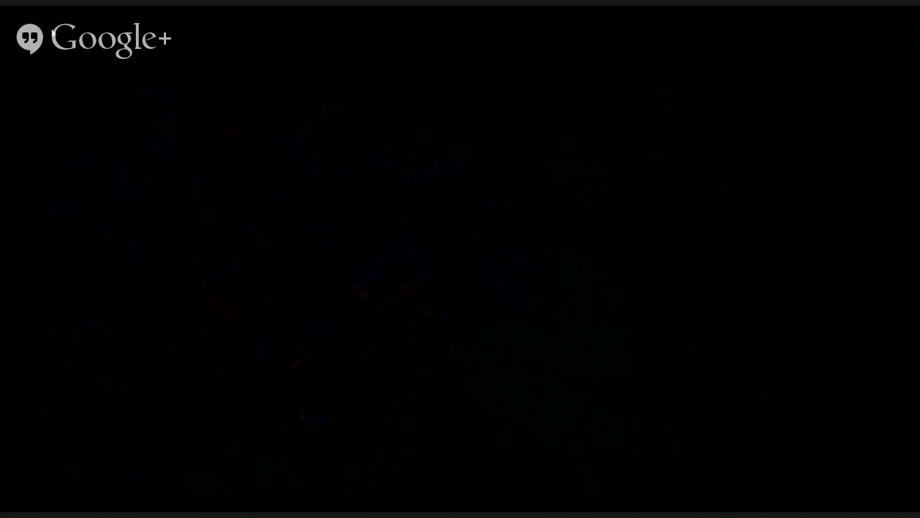
left_click(55, 25)
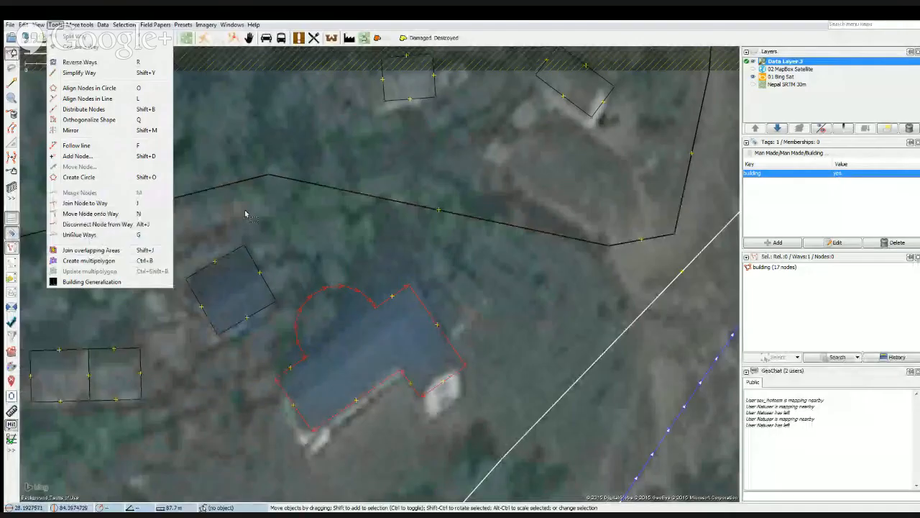
left_click(247, 212)
Undo the area join, the circle and the previous edits to the L-shaped building outline.
key("ctrl+z")
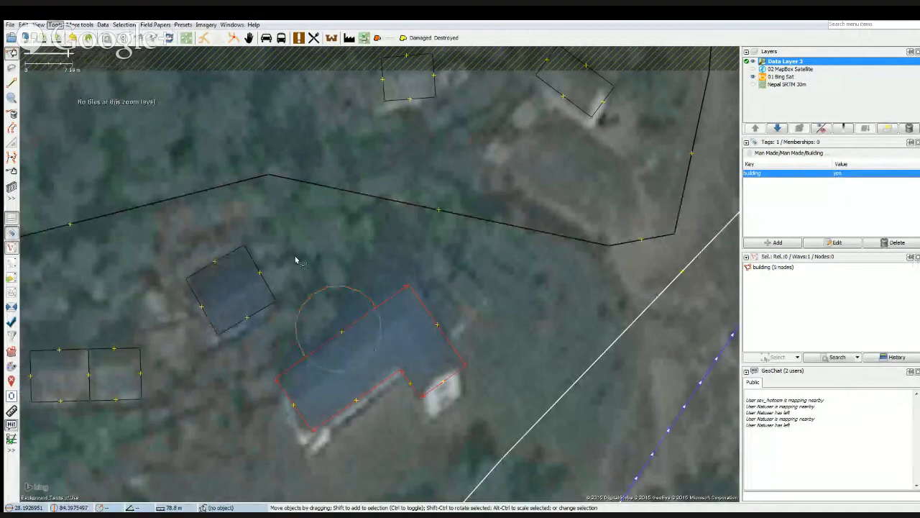
key("ctrl+z")
scroll(379, 360, "down", 3)
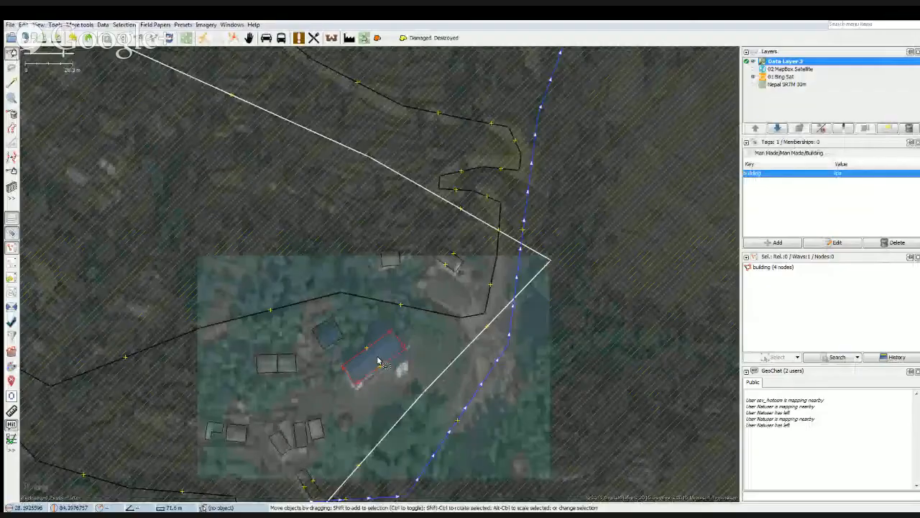
key("shift+y")
key("ctrl+z")
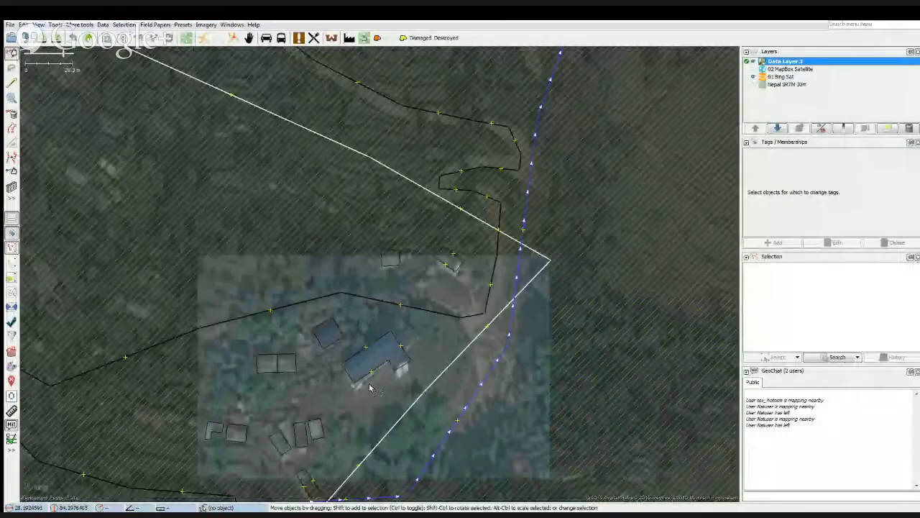
Delete Data Layer 3 with the practice building traces.
left_click_drag(369, 403, 380, 386)
left_click(911, 129)
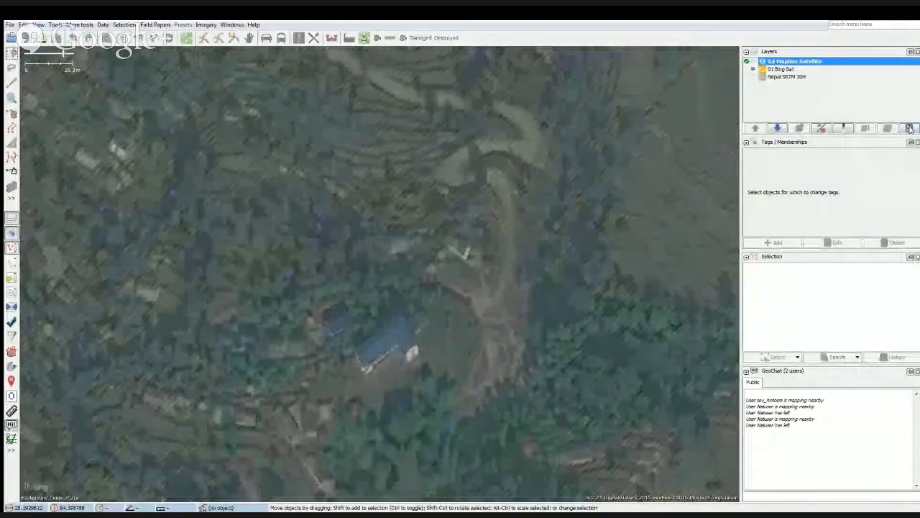
Examine the Bing imagery around the blue-roofed building for other settlements.
scroll(430, 326, "down", 1)
left_click_drag(315, 327, 435, 207)
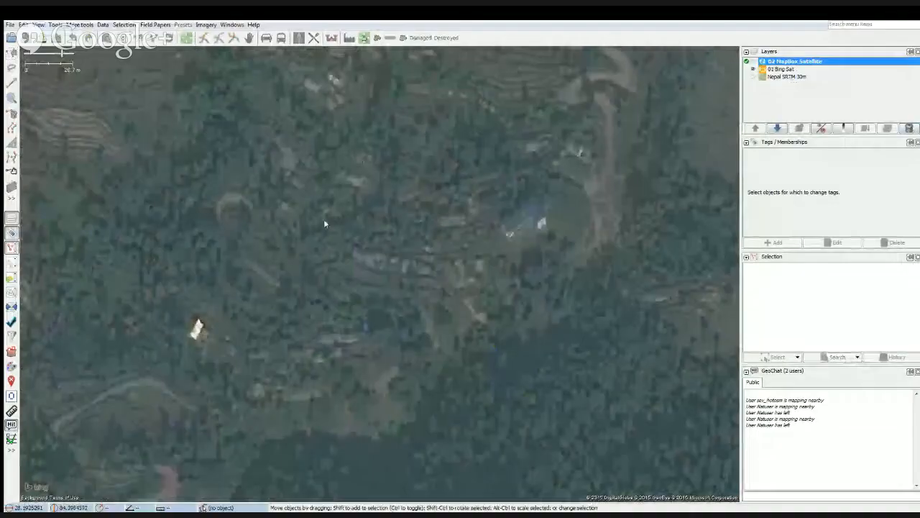
left_click_drag(341, 360, 321, 269)
left_click_drag(448, 374, 382, 398)
left_click_drag(287, 206, 323, 249)
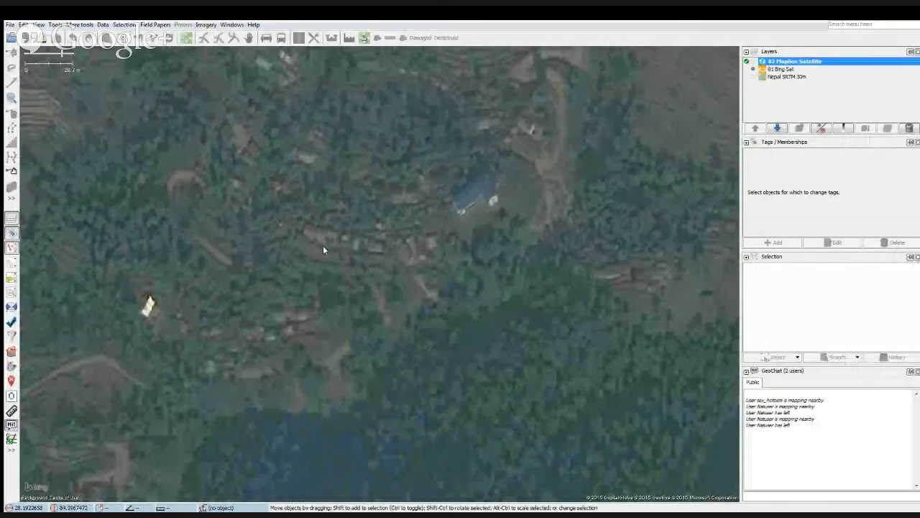
left_click_drag(310, 174, 326, 299)
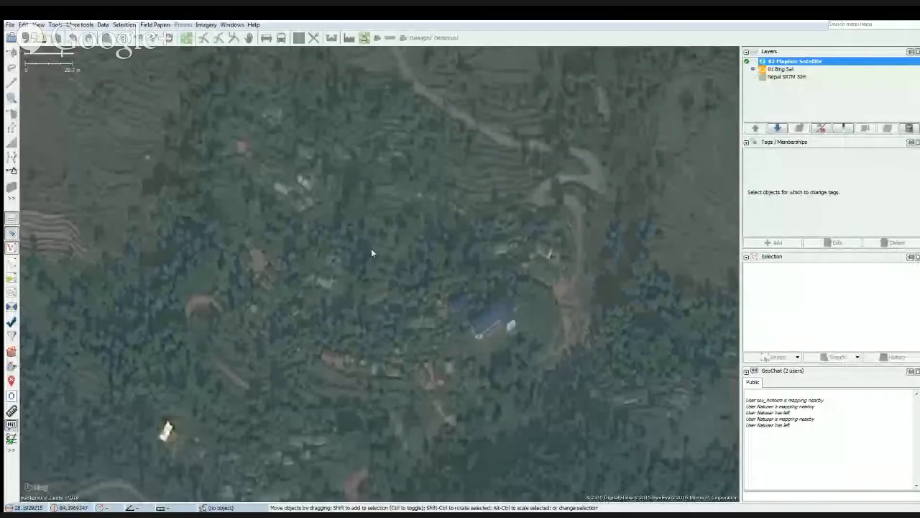
scroll(381, 273, "down", 3)
Show the GeoChat users on the map and look over the wider region around the village.
right_click(796, 432)
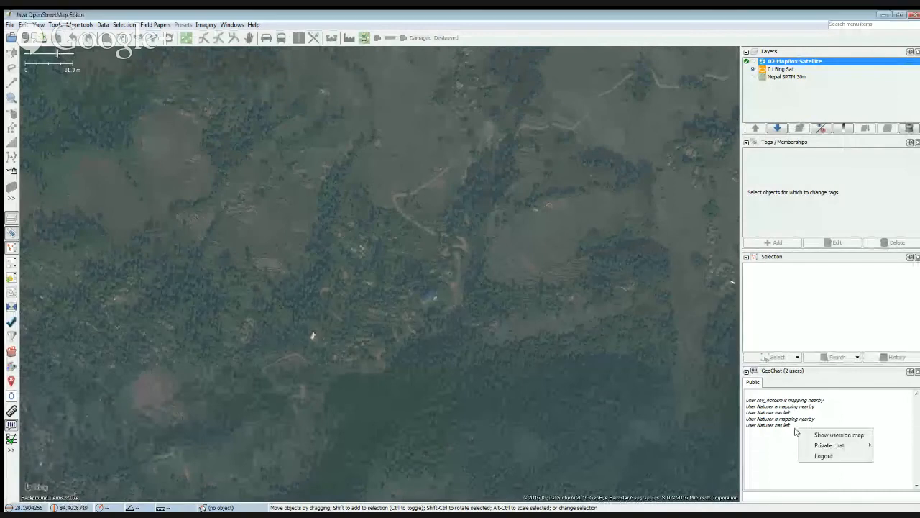
left_click(810, 435)
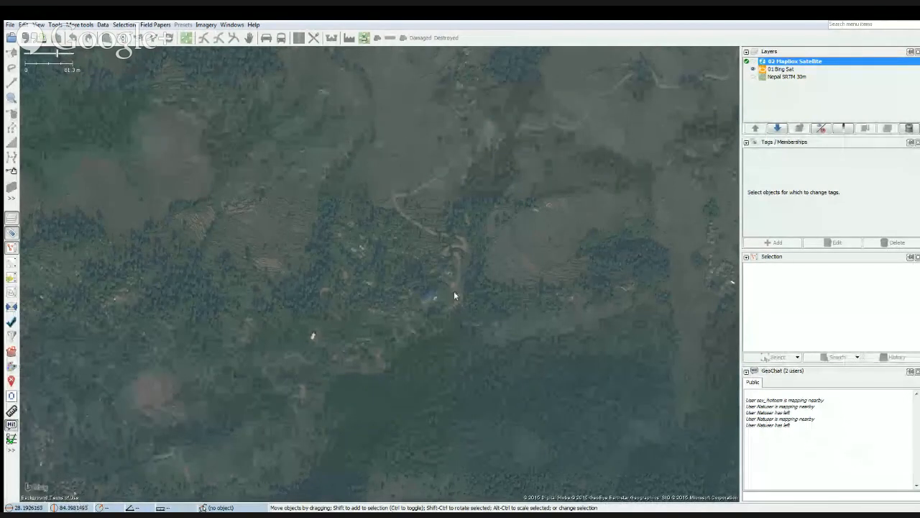
scroll(381, 268, "down", 2)
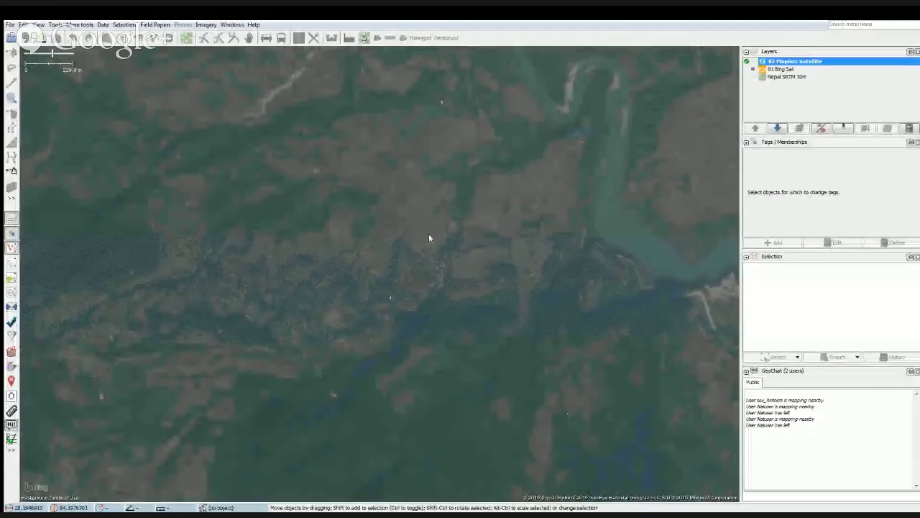
left_click_drag(429, 238, 433, 308)
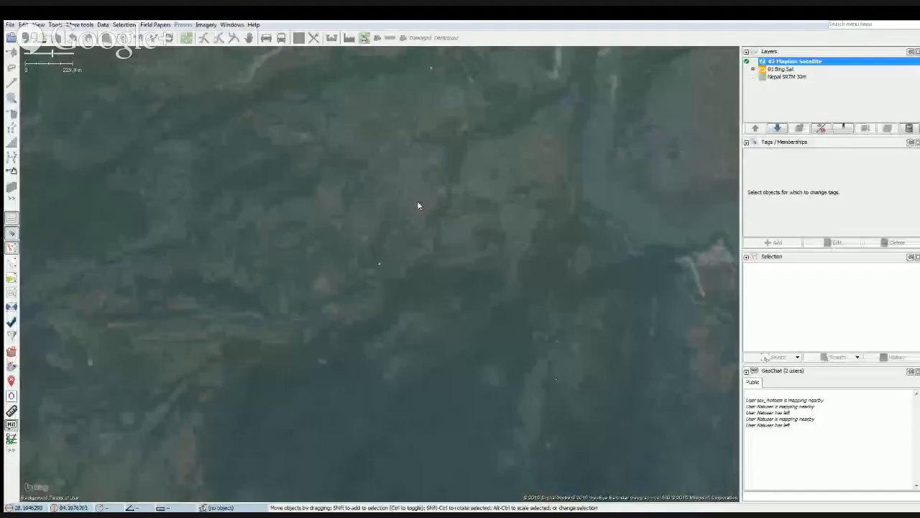
scroll(433, 292, "down", 1)
scroll(401, 280, "down", 1)
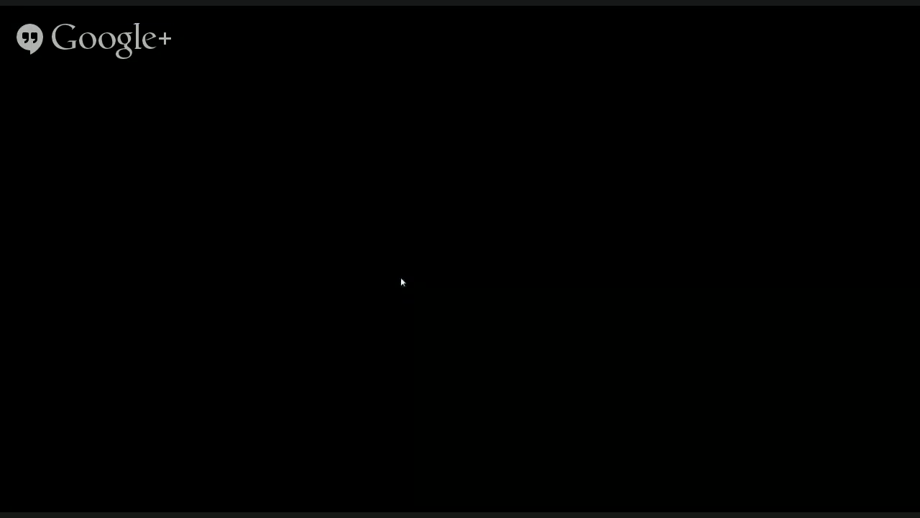
left_click_drag(382, 274, 401, 339)
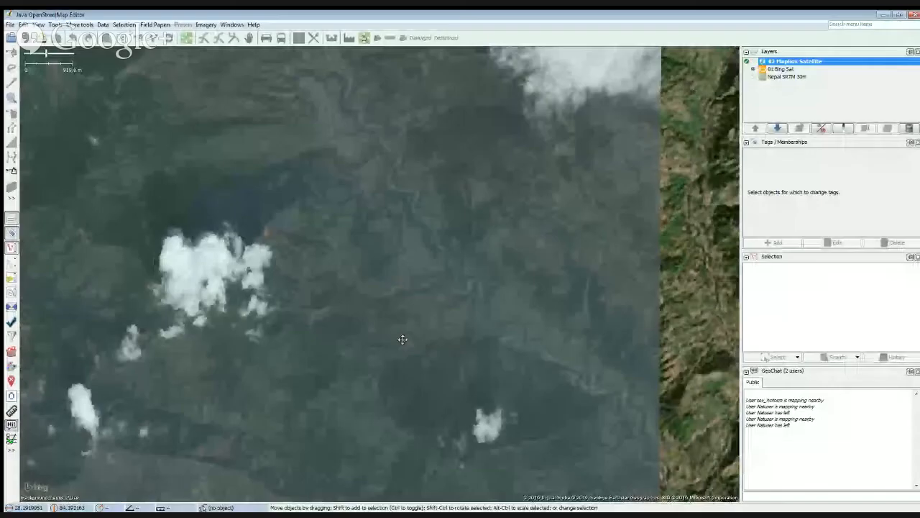
scroll(397, 351, "up", 1)
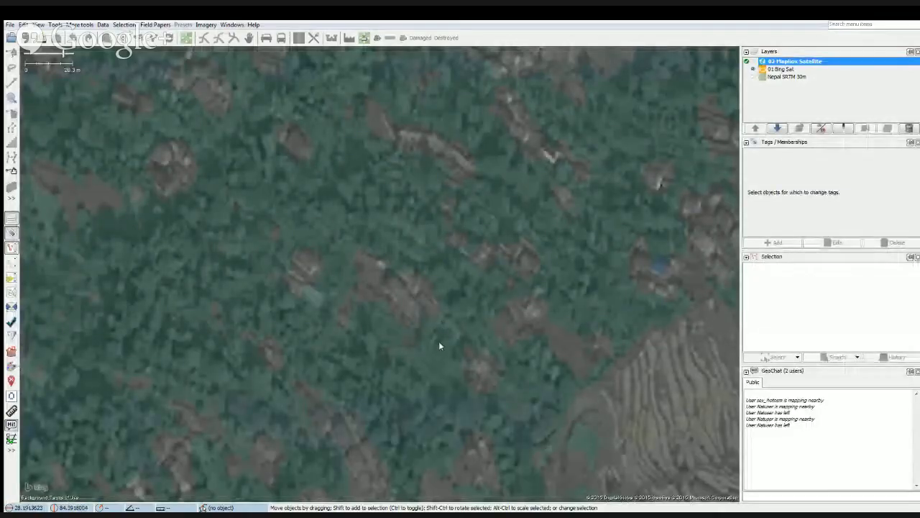
Examine the wooded hillside beside the terraced fields up close for buildings suitable for tracing.
left_click_drag(440, 346, 426, 315)
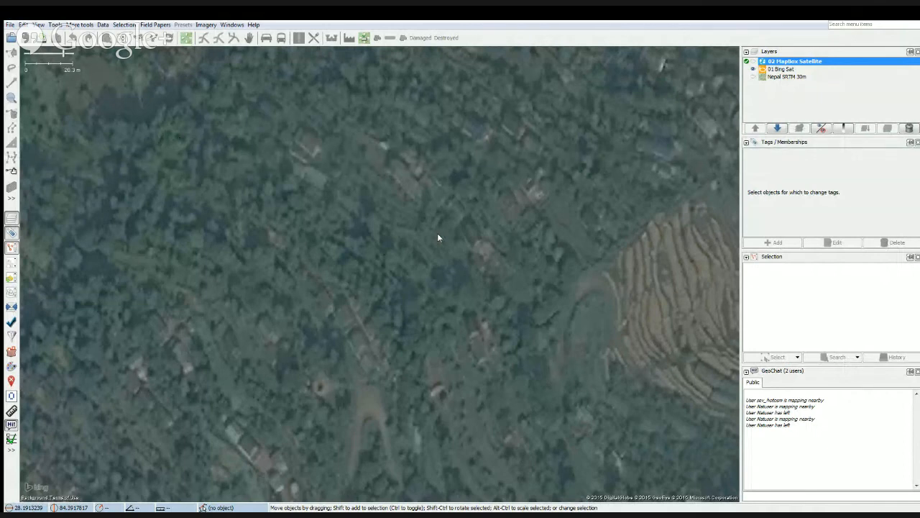
left_click_drag(443, 271, 455, 311)
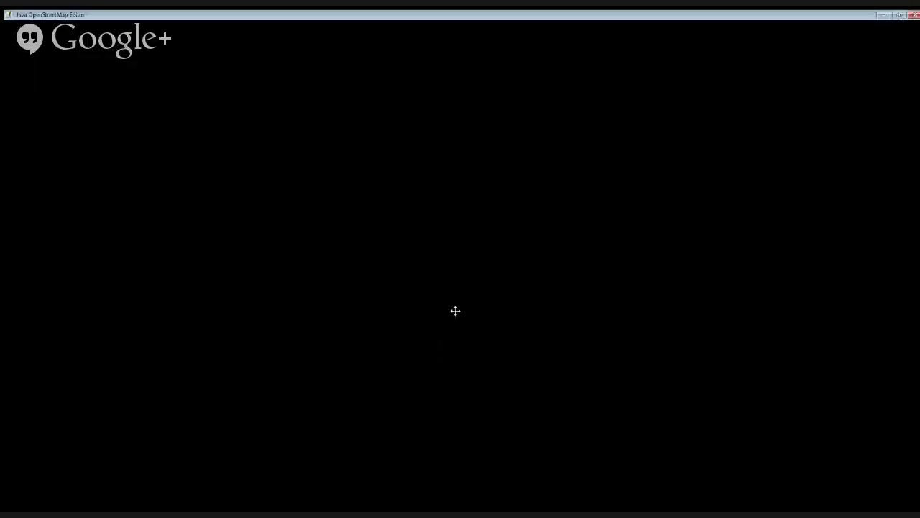
left_click_drag(484, 279, 401, 286)
scroll(366, 304, "up", 3)
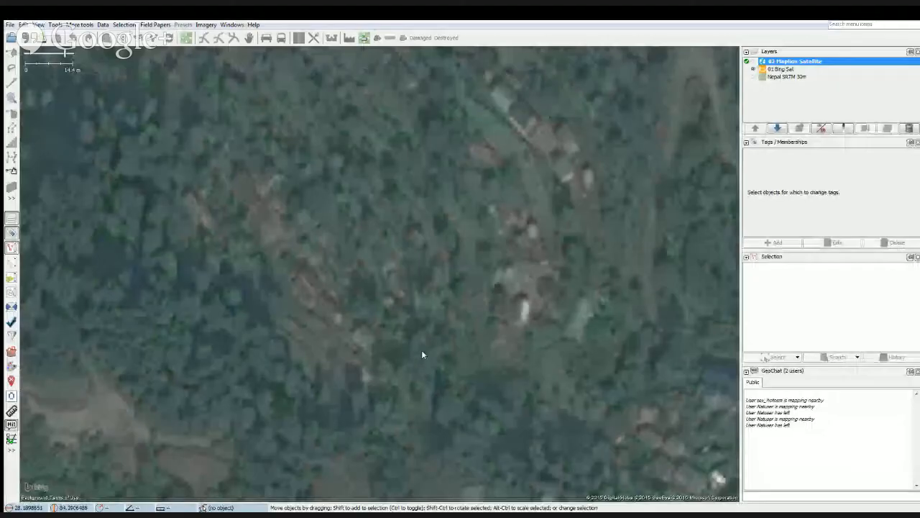
left_click_drag(419, 349, 324, 216)
left_click_drag(519, 339, 376, 313)
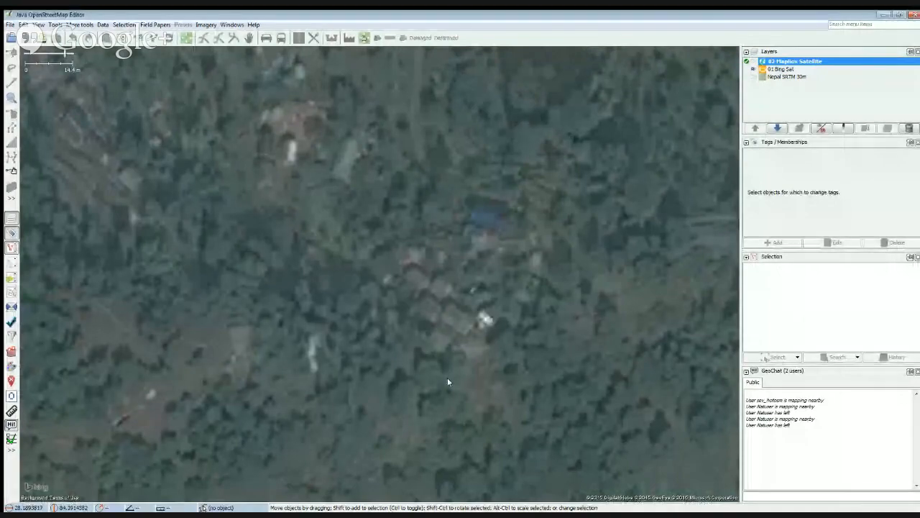
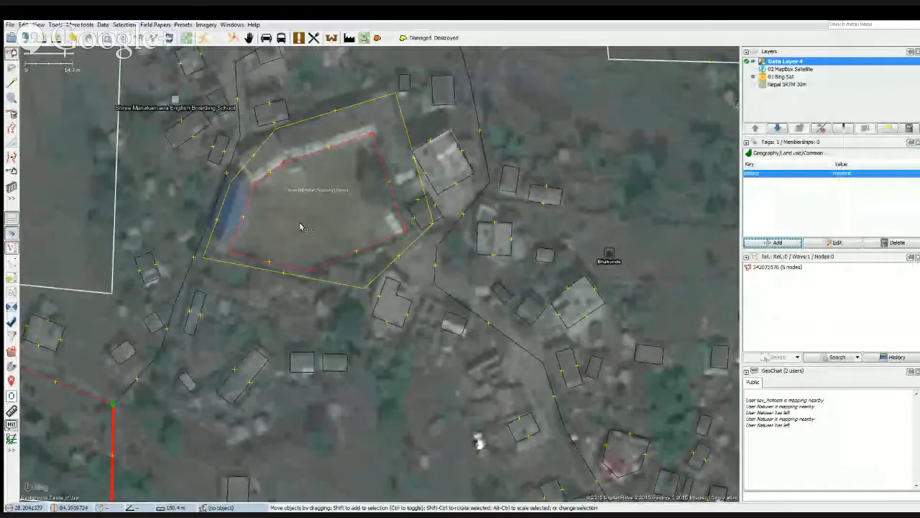
Reshape the school boundary's northwest side by moving its two corner nodes outward around the building there.
left_click_drag(302, 227, 355, 269)
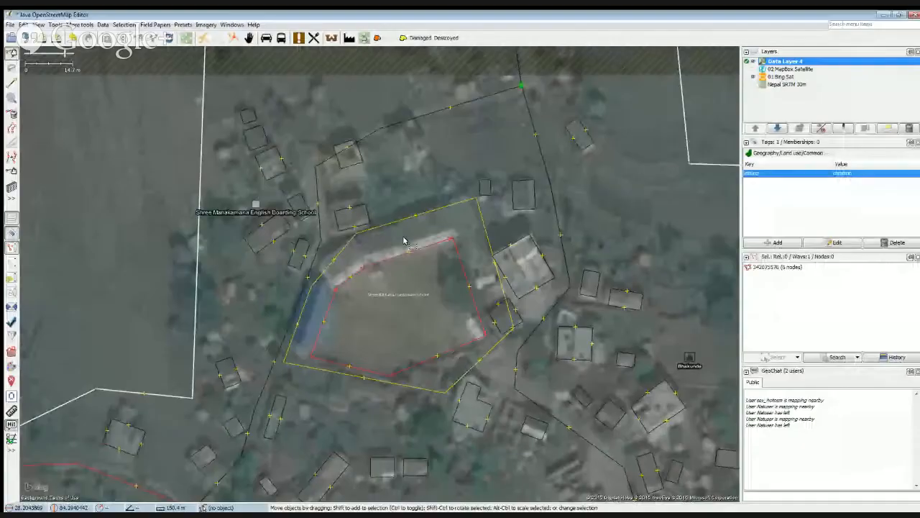
scroll(405, 241, "up", 3)
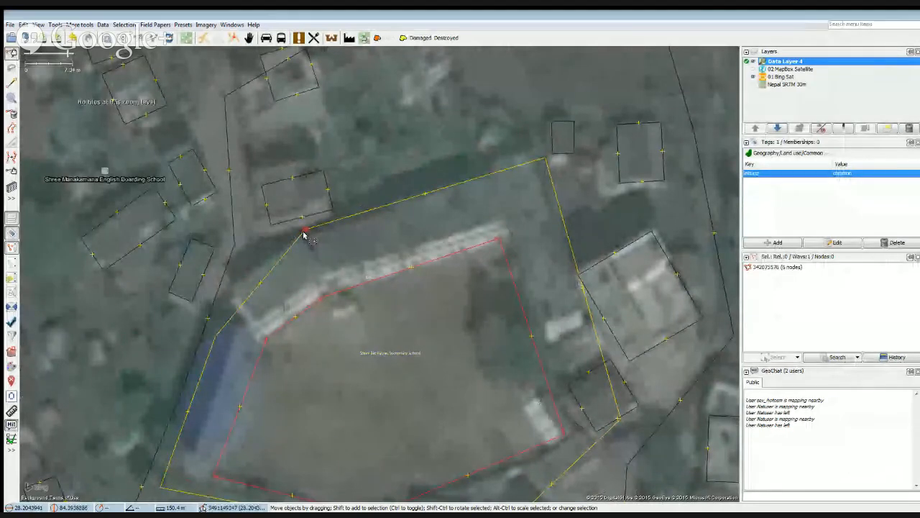
left_click_drag(300, 228, 288, 226)
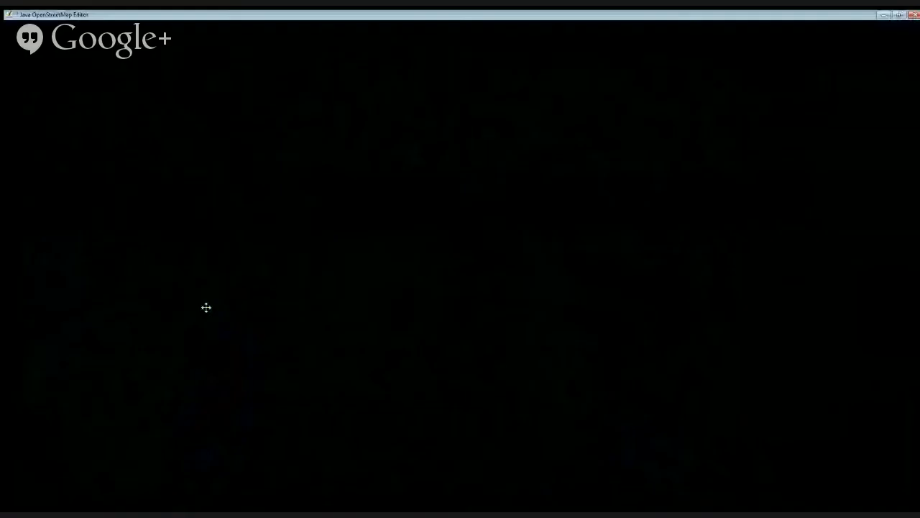
left_click_drag(226, 277, 224, 273)
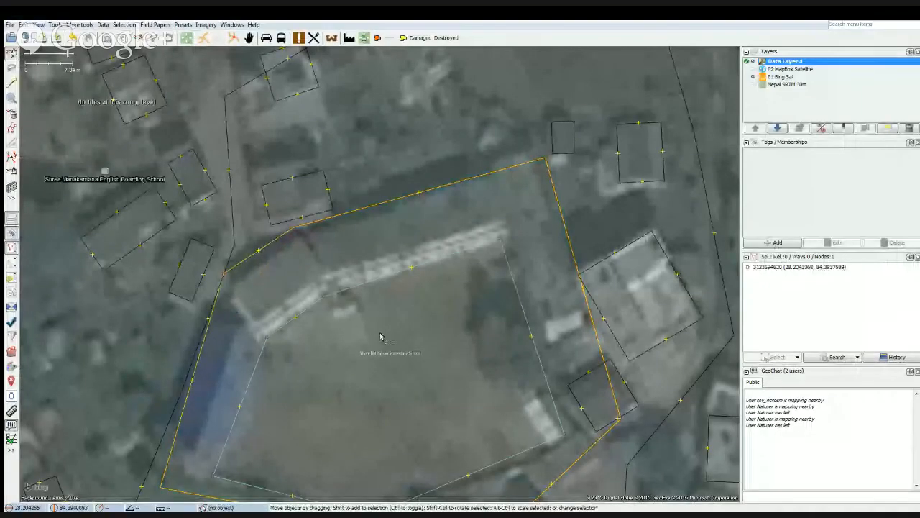
Move the northern nodes of the inner playing-field outline inward so they clear the school building roofs.
left_click_drag(266, 338, 271, 343)
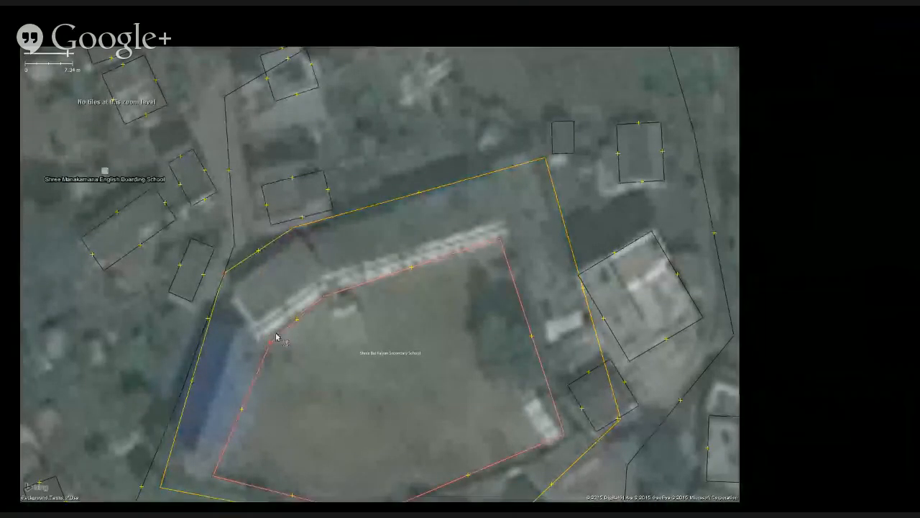
left_click(322, 297)
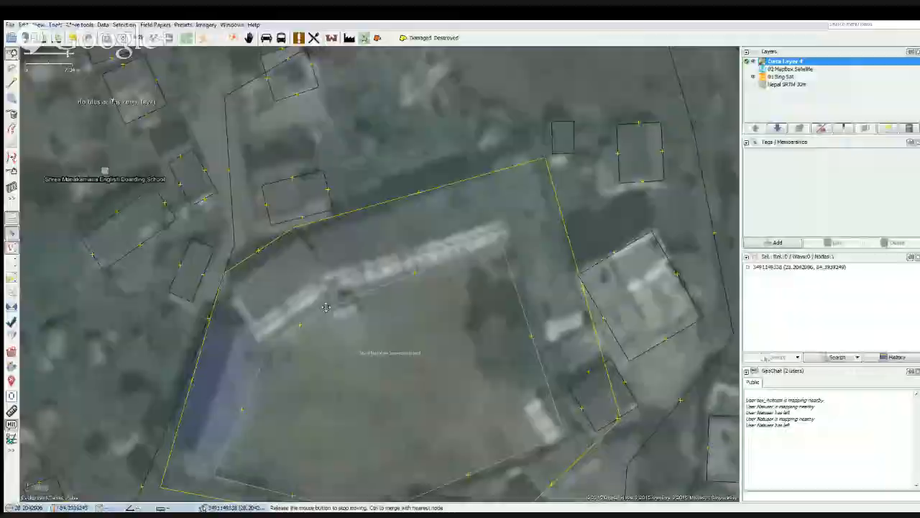
left_click(498, 239)
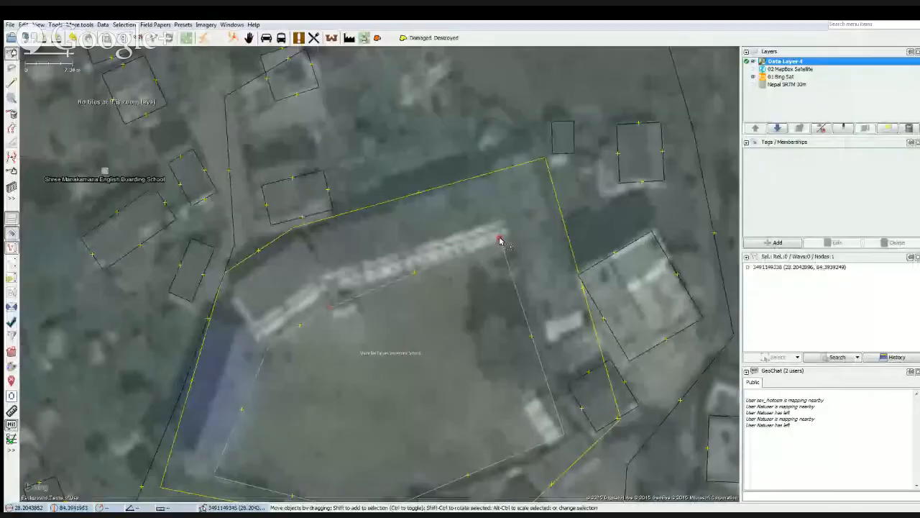
left_click_drag(494, 239, 500, 248)
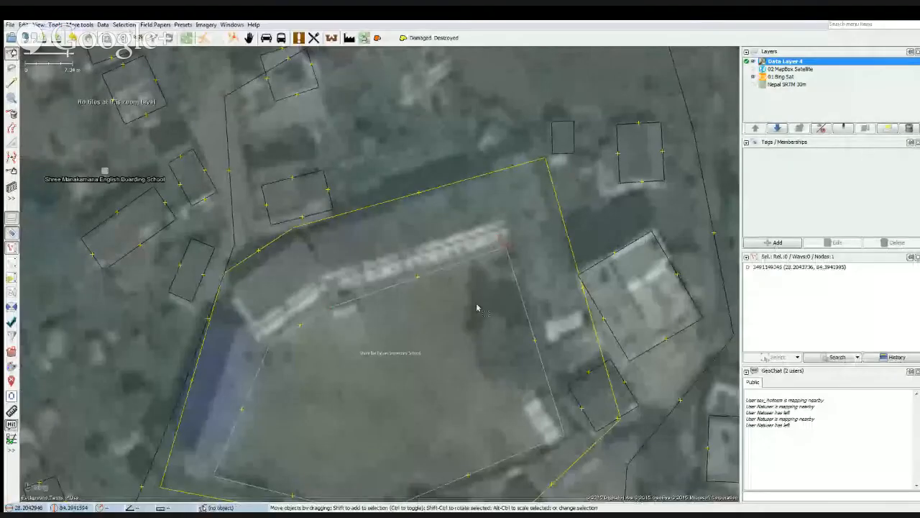
mouse_move(471, 302)
left_mouse_down()
mouse_move(477, 324)
mouse_move(476, 312)
left_mouse_up()
left_click_drag(429, 258, 395, 281)
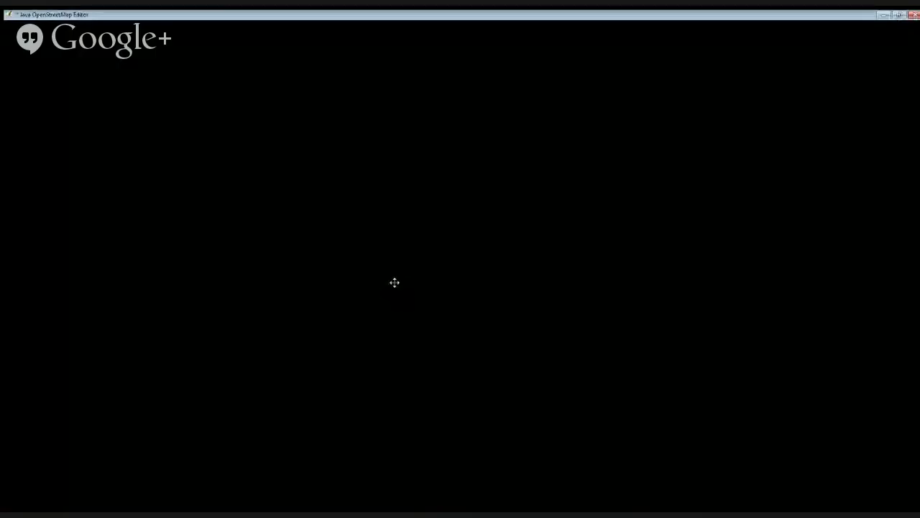
left_click(367, 321)
scroll(368, 321, "down", 2)
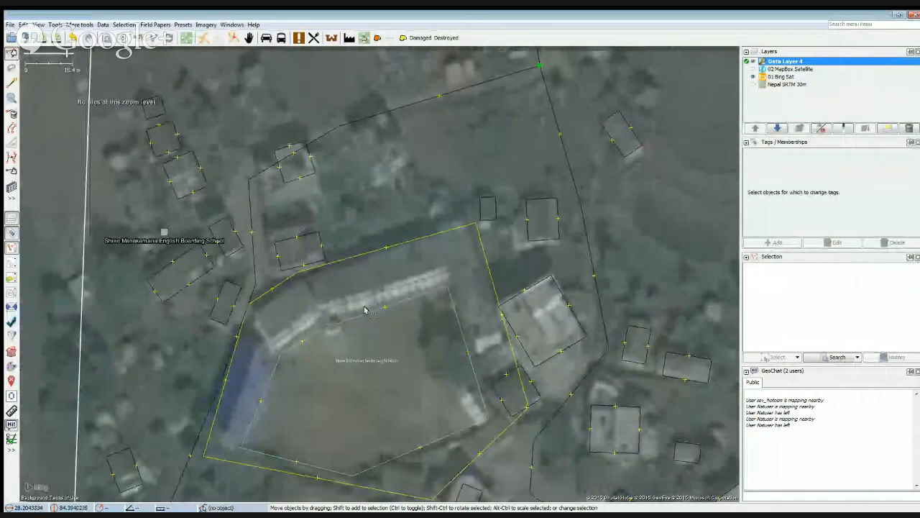
Select the MapBox Satellite layer and adjust the position of the school boundary's northeast corner node.
left_click(752, 71)
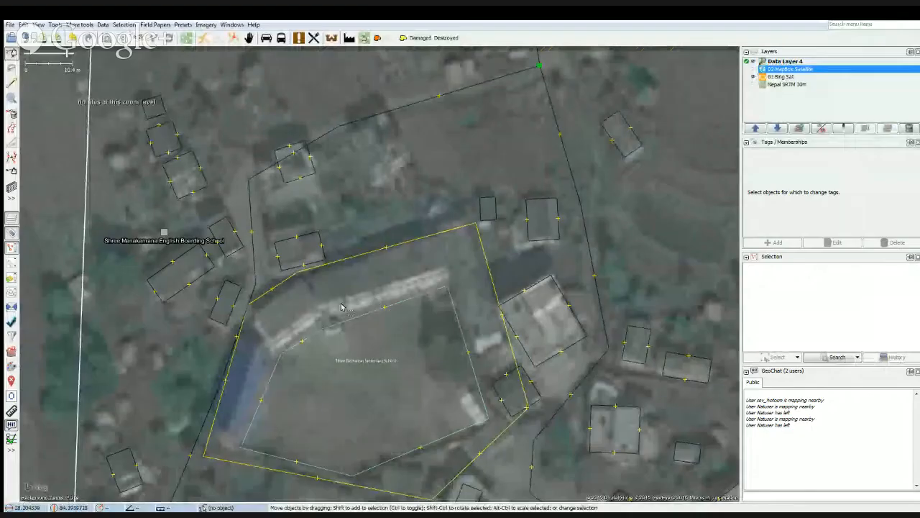
scroll(333, 300, "up", 1)
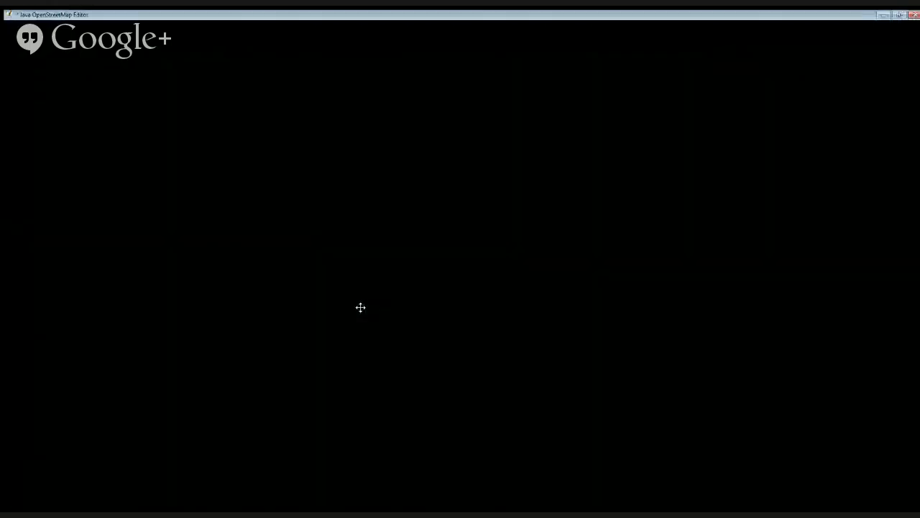
left_click(515, 217)
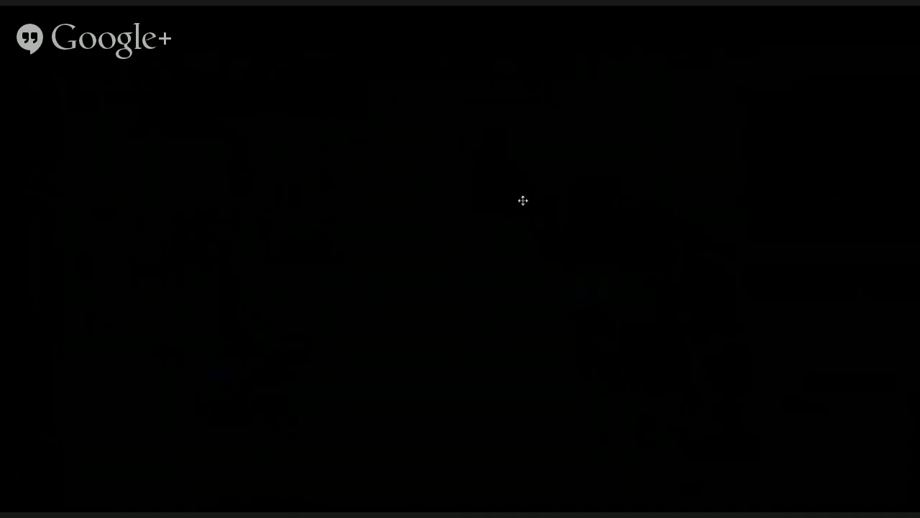
left_click_drag(522, 201, 520, 195)
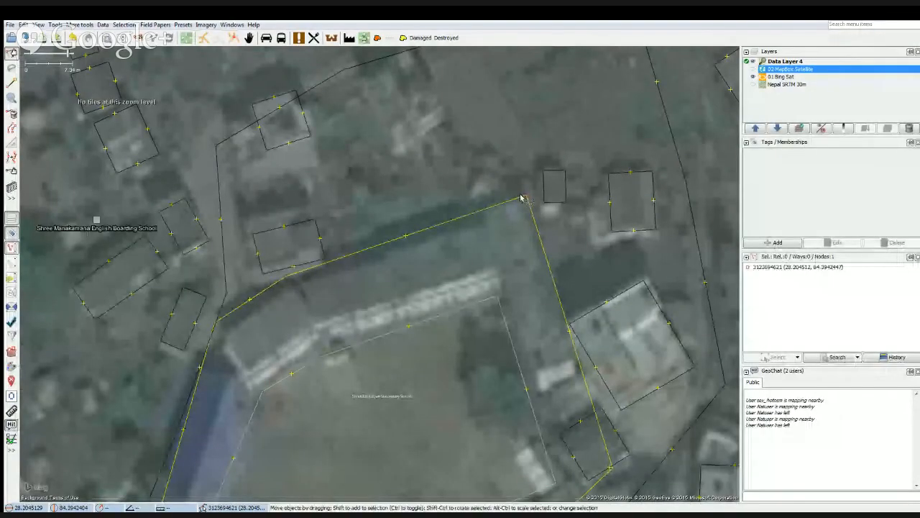
left_click_drag(382, 298, 427, 271)
left_click(299, 313)
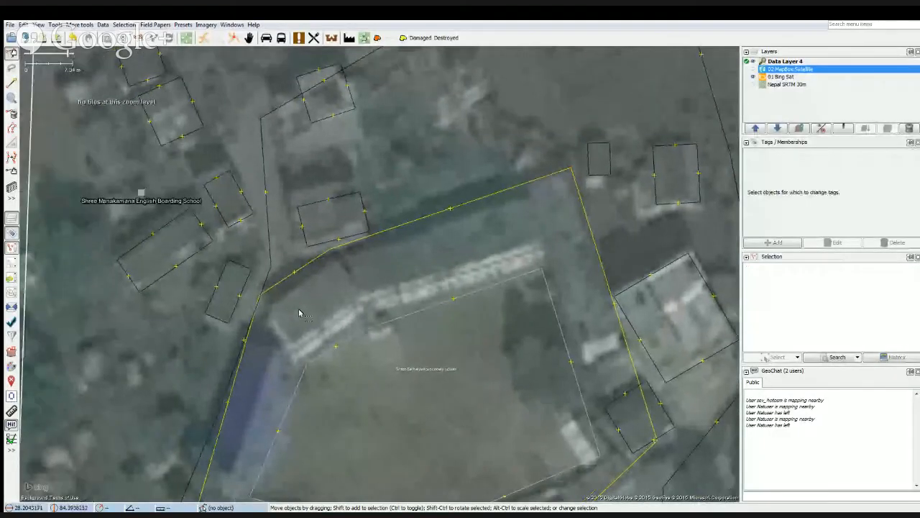
Draw a rectangular building about 6.4 m wide at the school's northwest corner and shift it south onto the imaged structure.
key("b")
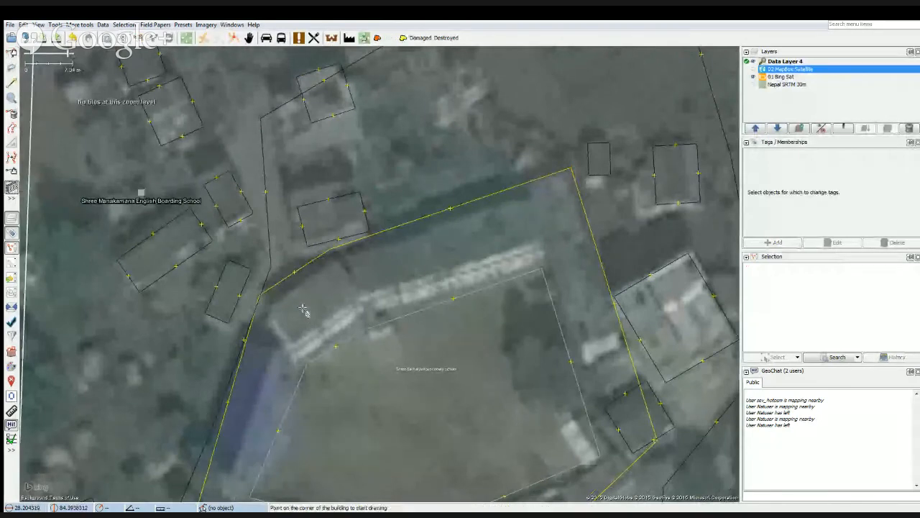
left_click(266, 313)
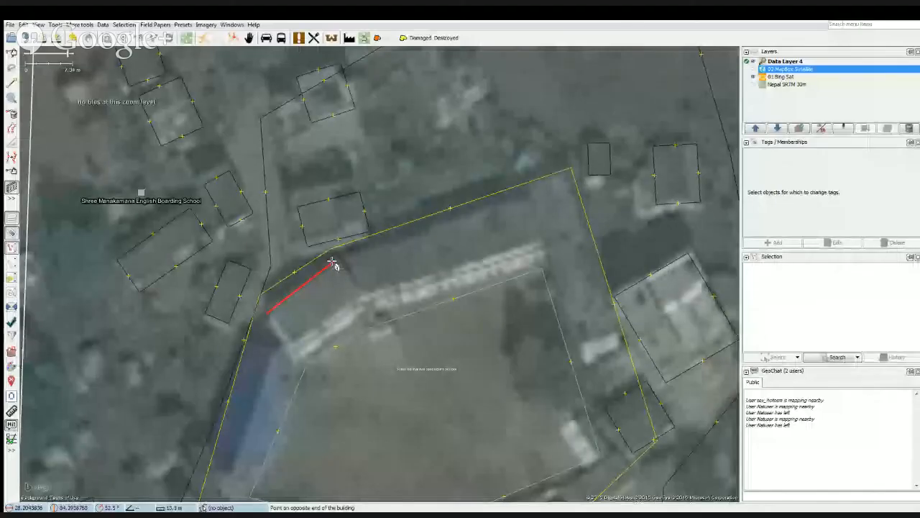
left_click(333, 265)
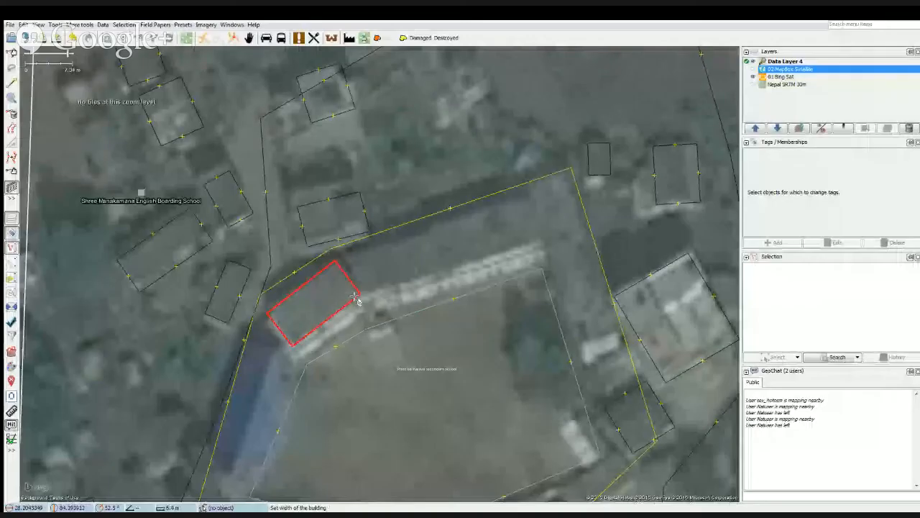
left_click(327, 318)
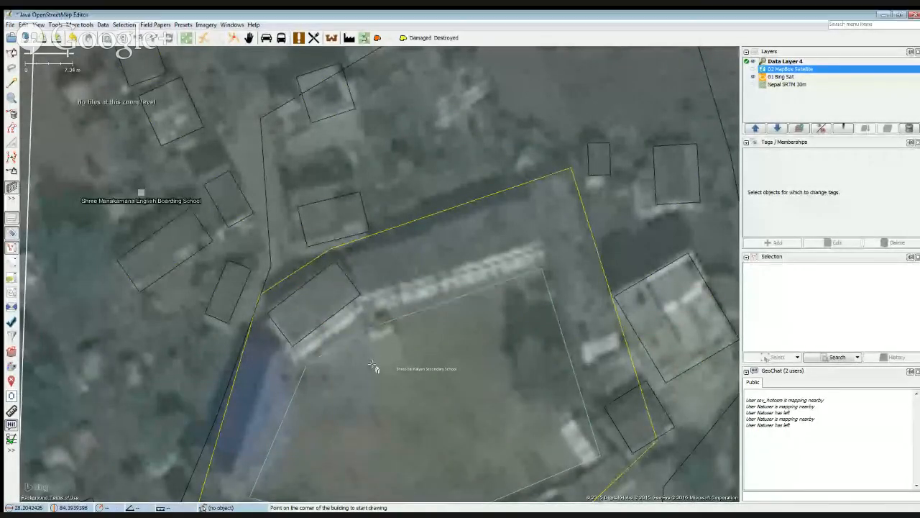
key("s")
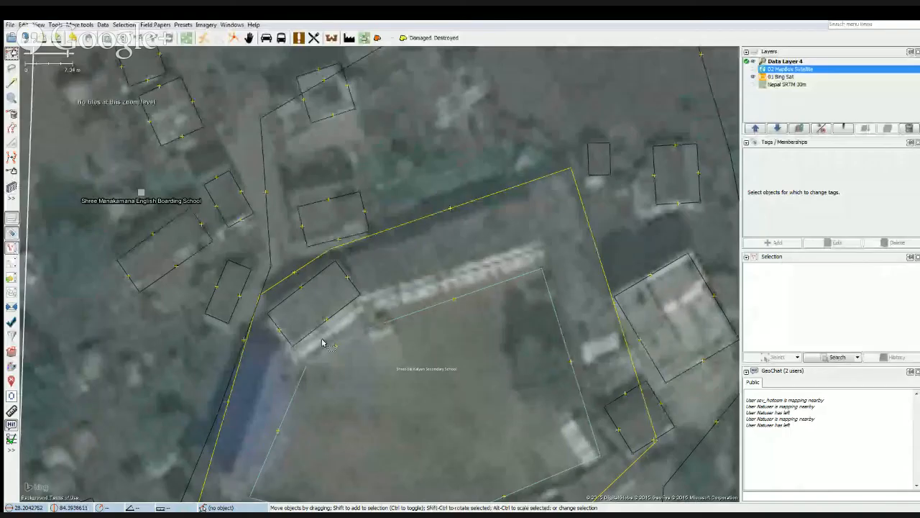
left_click(311, 338)
left_click_drag(310, 336, 310, 349)
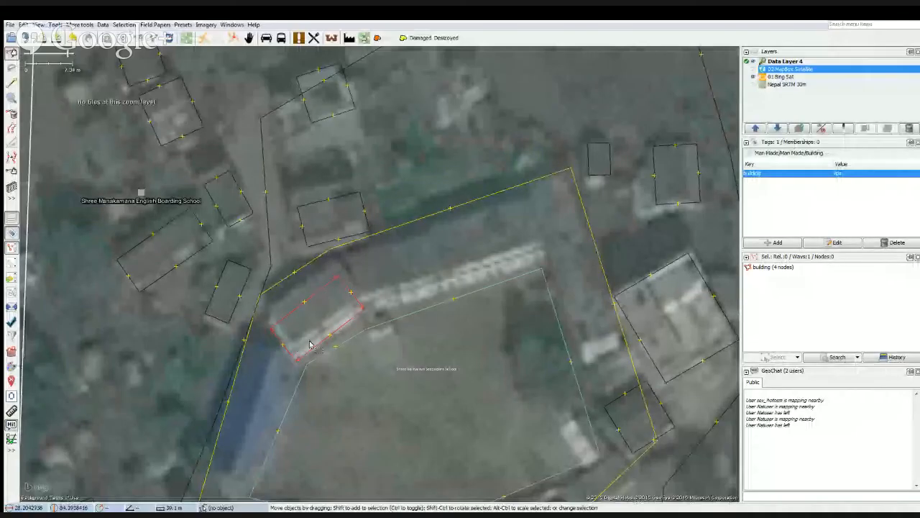
mouse_move(310, 345)
left_mouse_down()
mouse_move(306, 329)
mouse_move(311, 347)
left_mouse_up()
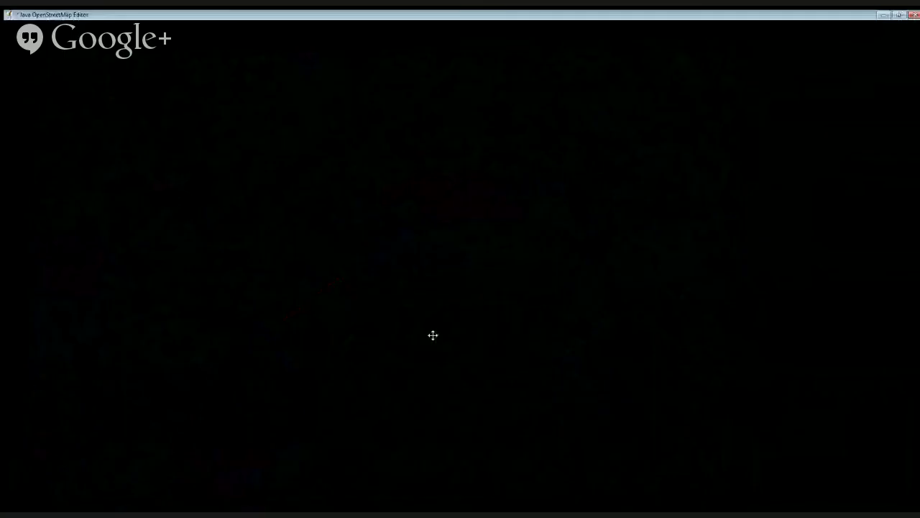
Draw a rectangular building about 28.5 m long over the long roof on the school's north side.
left_click_drag(386, 386, 343, 340)
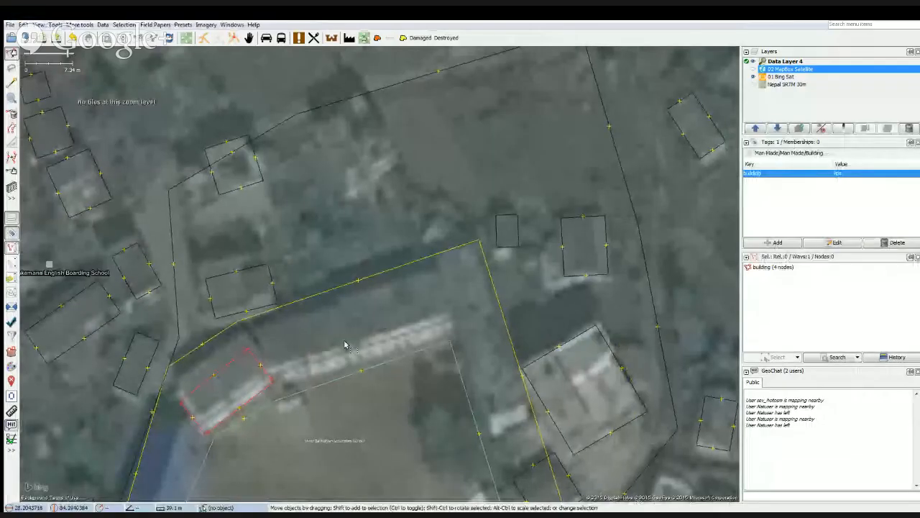
left_click(343, 346)
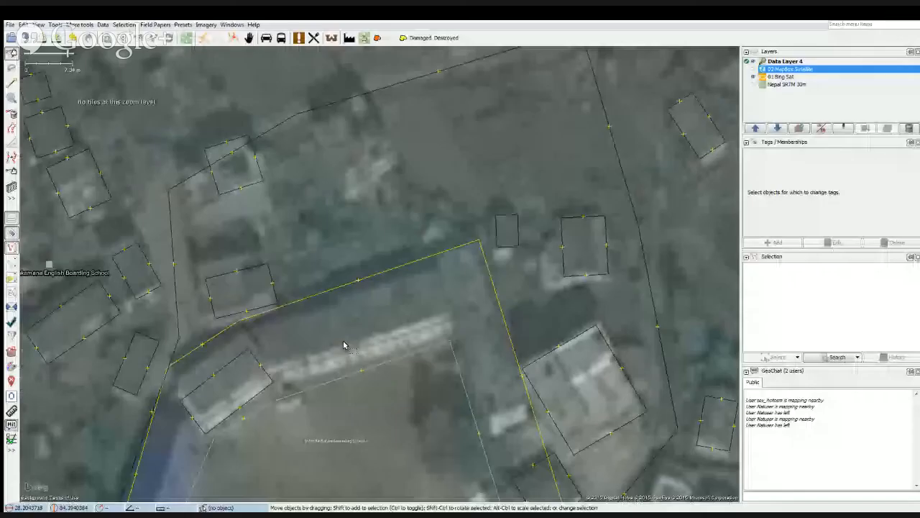
key("b")
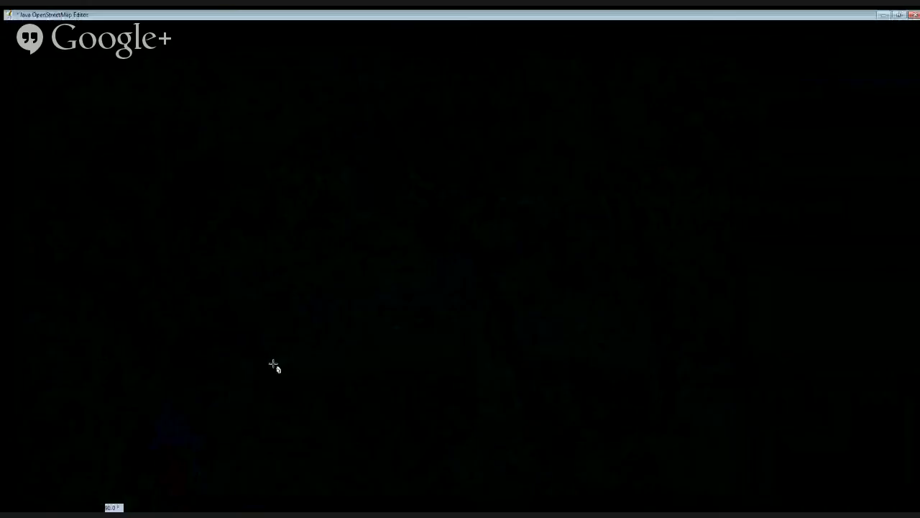
left_click(272, 364)
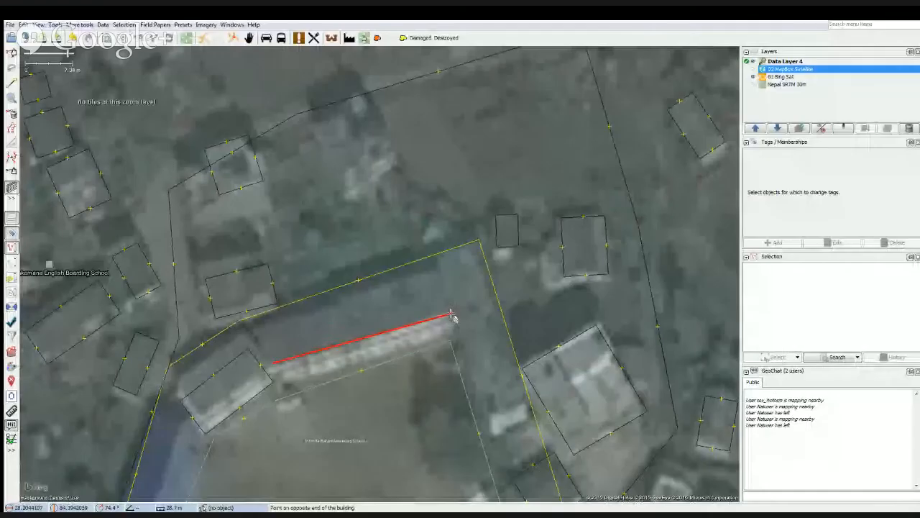
left_click(450, 315)
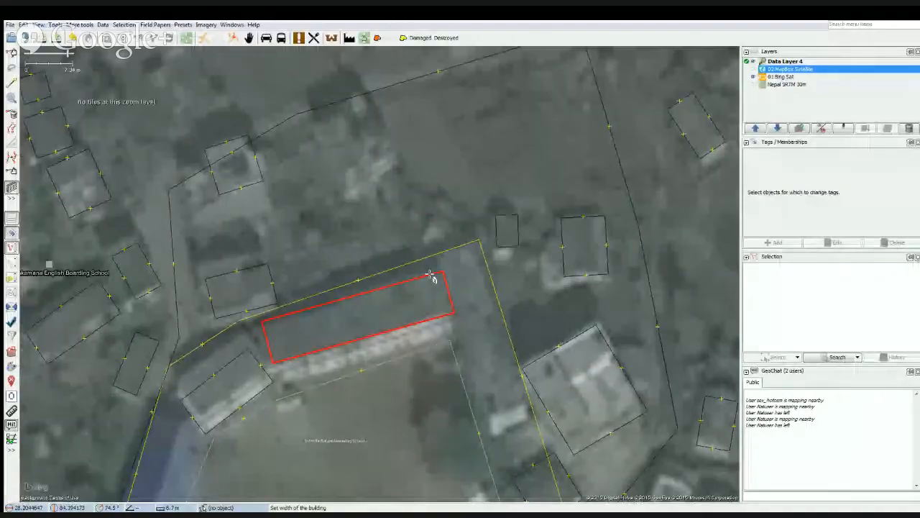
left_click(433, 277)
Shift the long north building south over its bright edge and extend its east end into the eastern wing.
left_click_drag(424, 333, 411, 329)
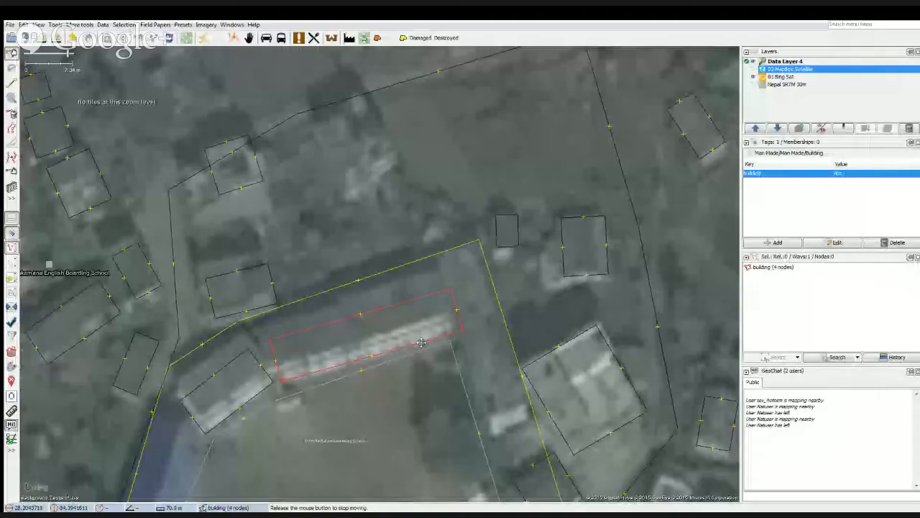
left_click_drag(422, 343, 421, 345)
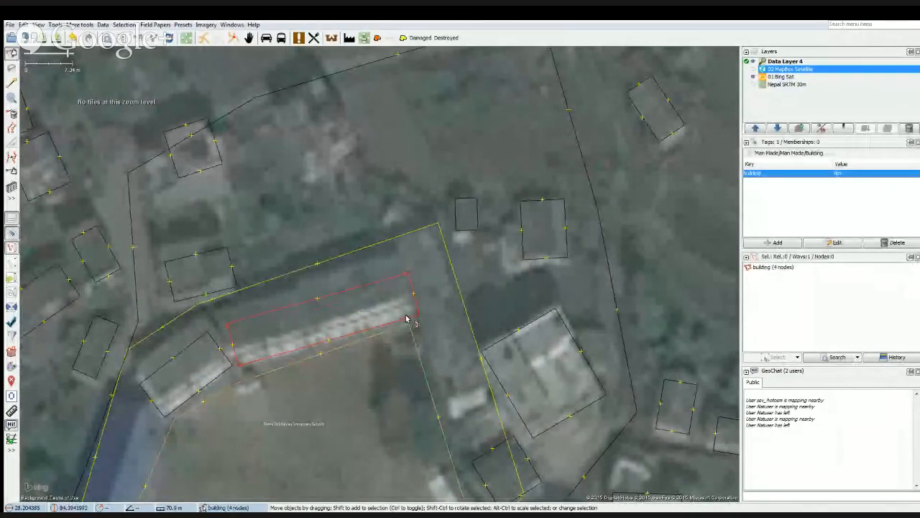
left_click_drag(406, 318, 431, 305)
key("x")
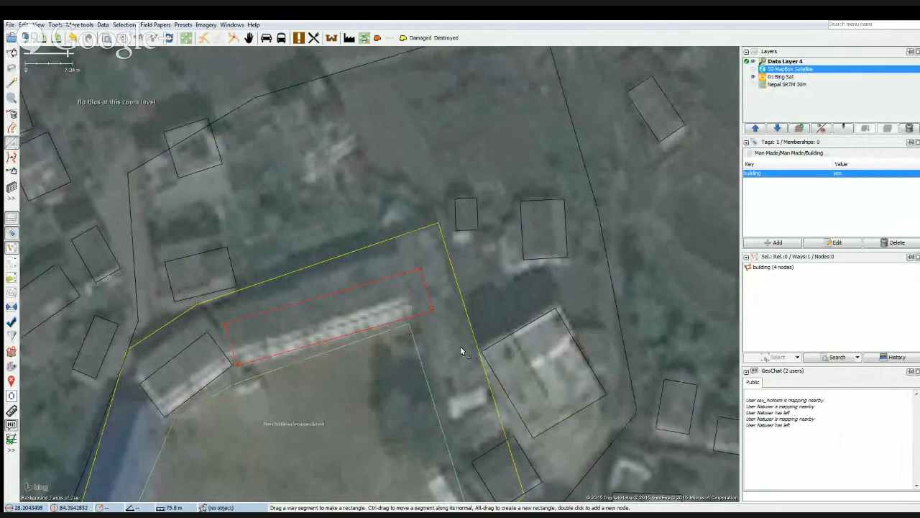
key("Escape")
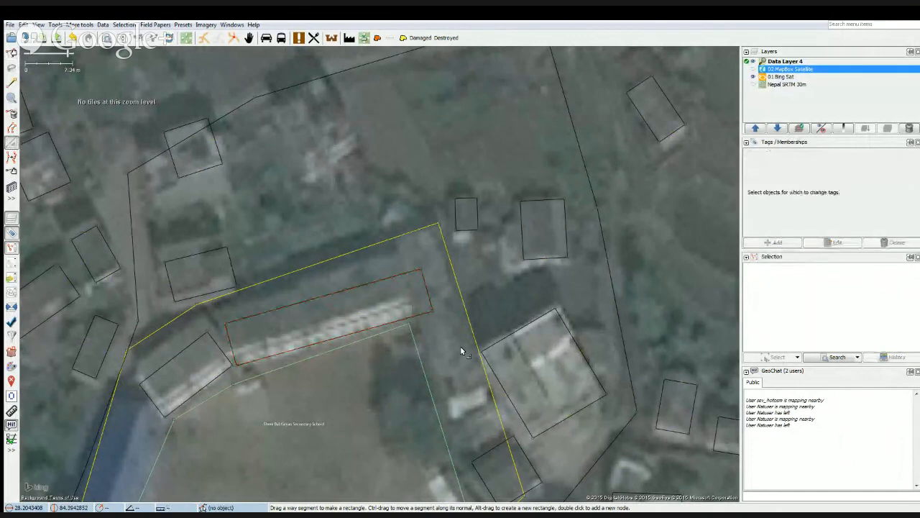
Draw the school's eastern wing as a building about 5.7 m wide and move it to overlap the long north building.
key("b")
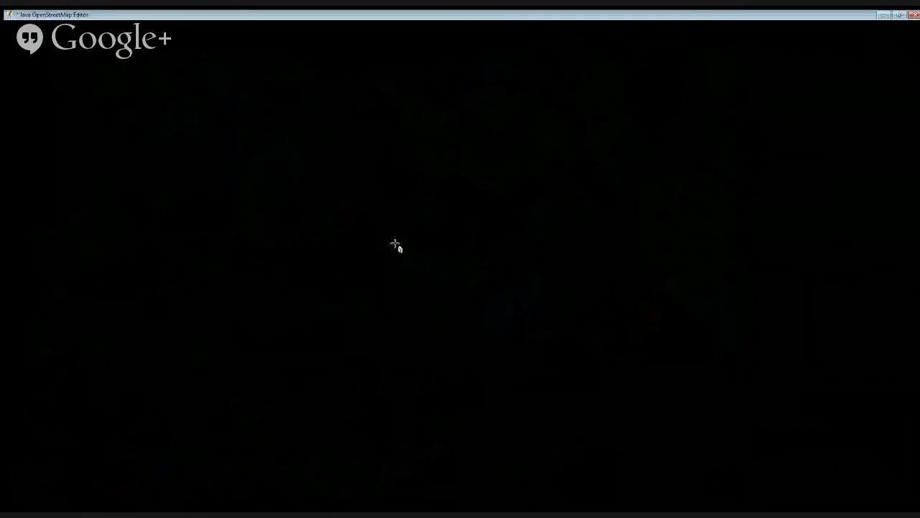
left_click(394, 244)
left_click(428, 232)
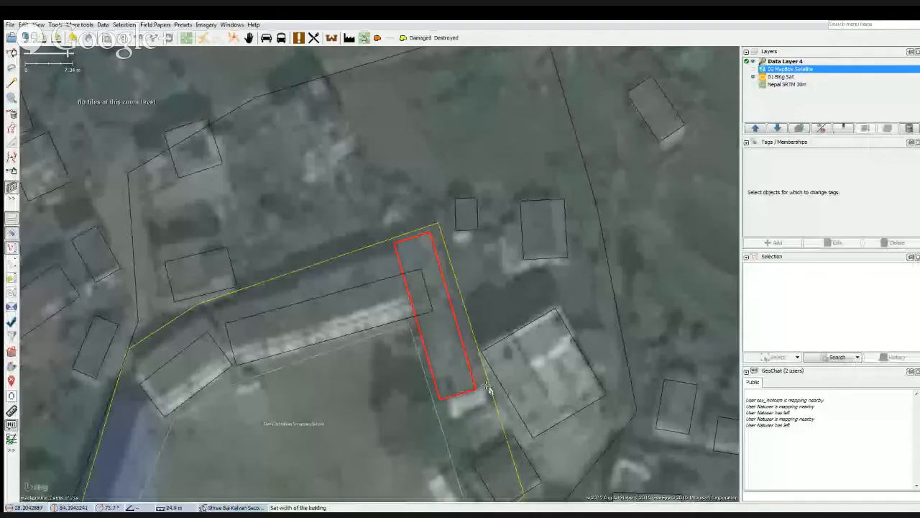
left_click(487, 388)
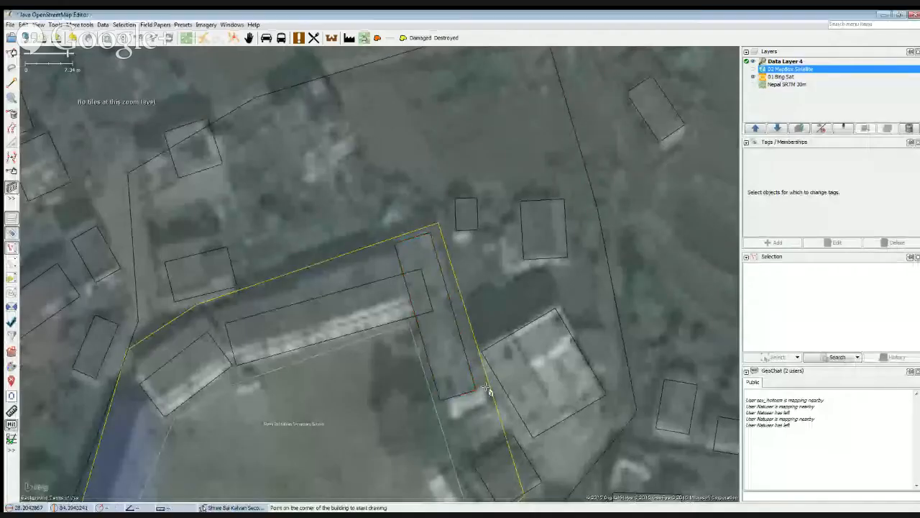
key("s")
left_click_drag(461, 396, 464, 389)
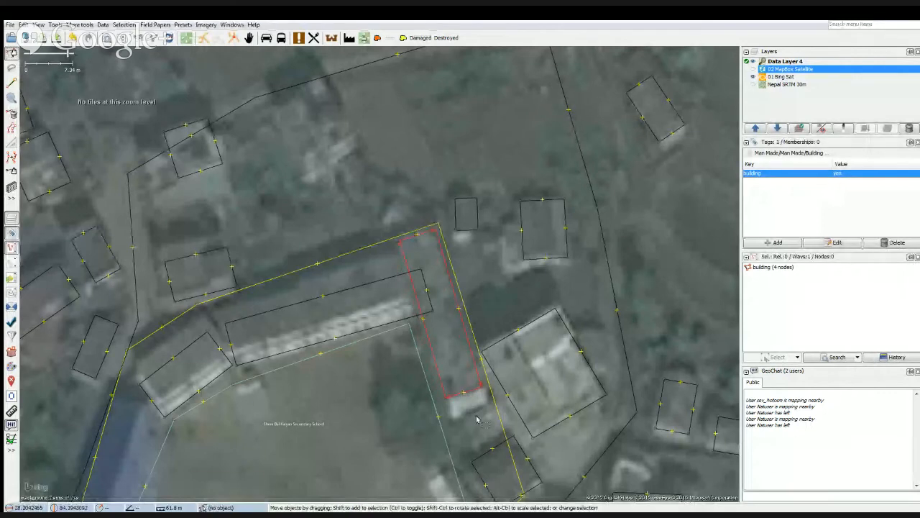
left_click_drag(475, 423, 461, 412)
Join the overlapping long north building and eastern wing of the school into one building outline.
left_click(353, 334, "shift")
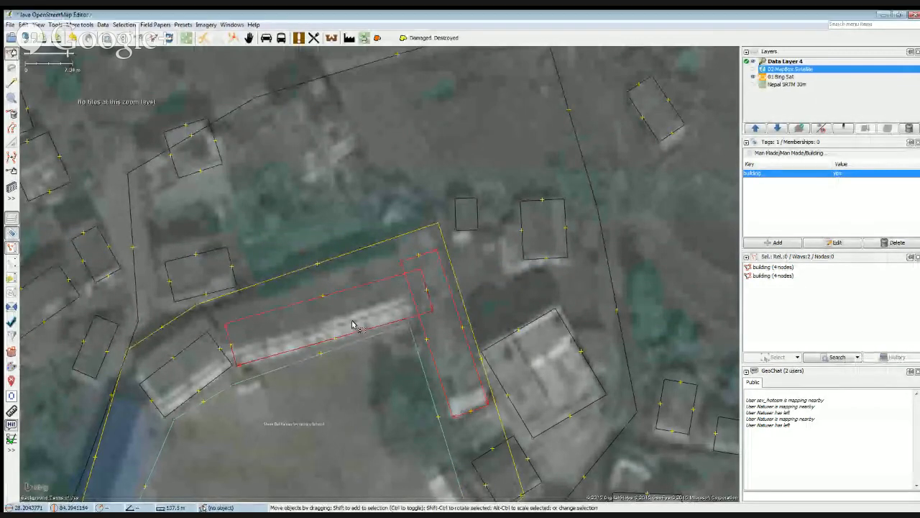
key("shift+j")
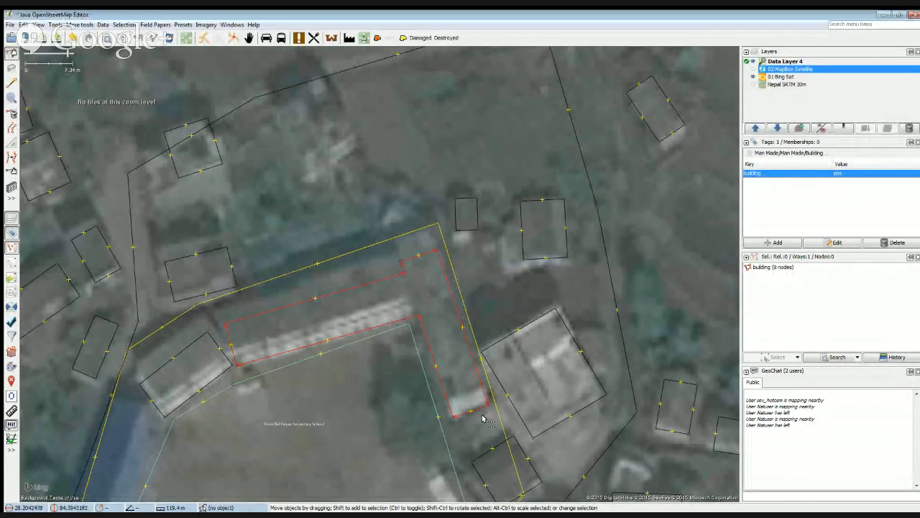
scroll(338, 429, "down", 2)
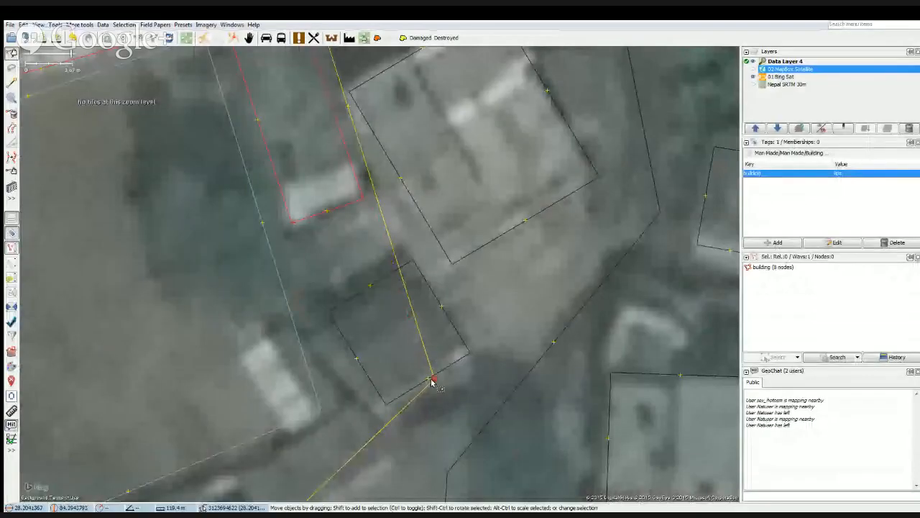
Pull the school boundary's southeast corner around the small building and bend its east edge between the eastern wing and the large neighbouring building.
left_click_drag(432, 382, 480, 359)
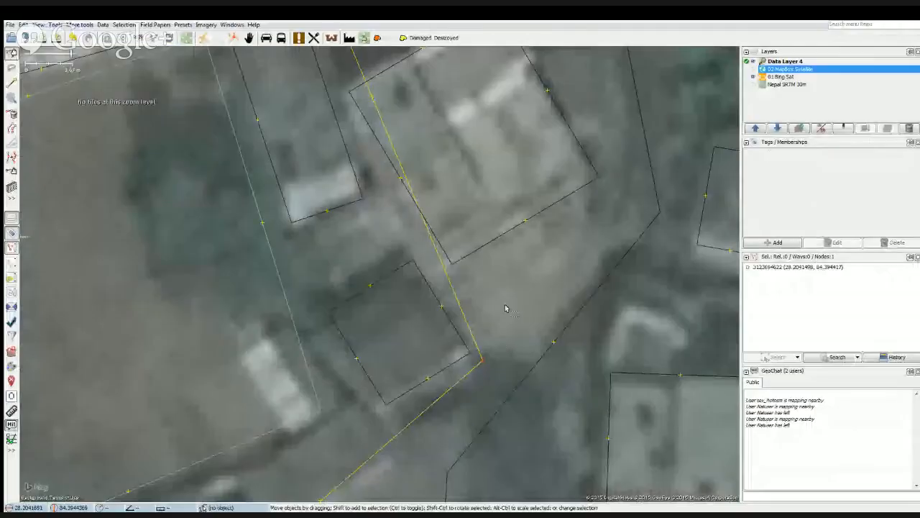
left_click_drag(503, 298, 524, 471)
left_click_drag(405, 290, 369, 283)
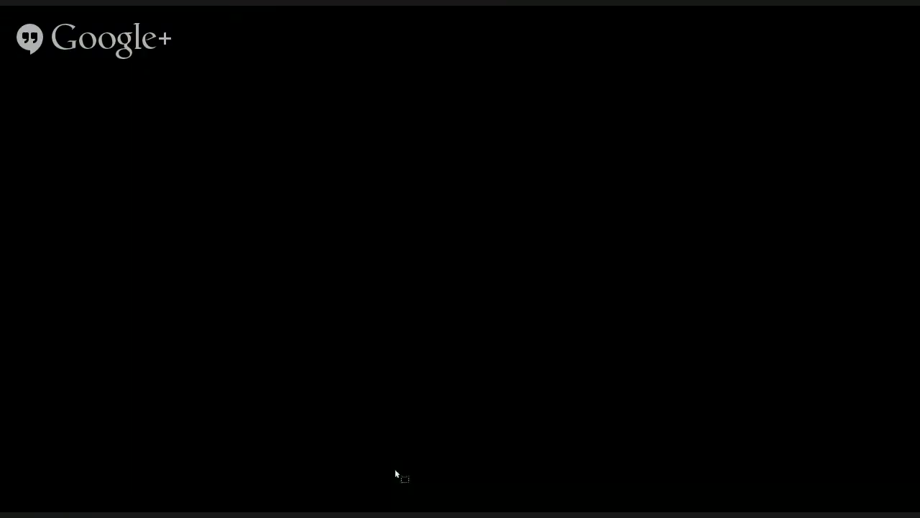
Nudge the school boundary's southwest corner northwest, closer to the residential road.
left_click_drag(395, 472, 307, 442)
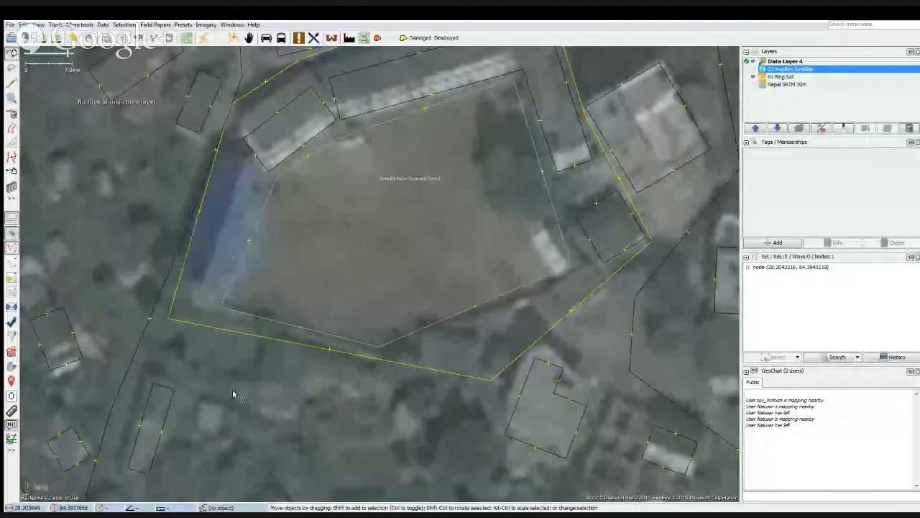
left_click_drag(232, 394, 352, 498)
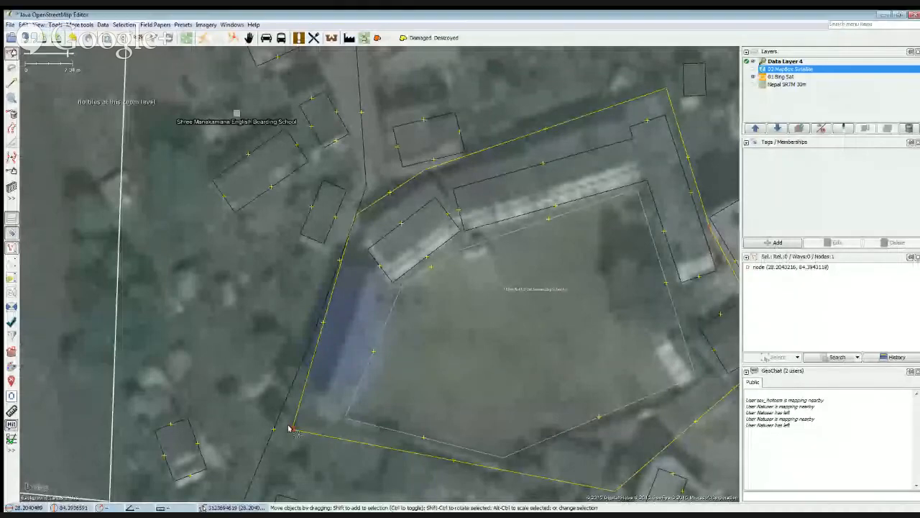
left_click_drag(291, 433, 286, 426)
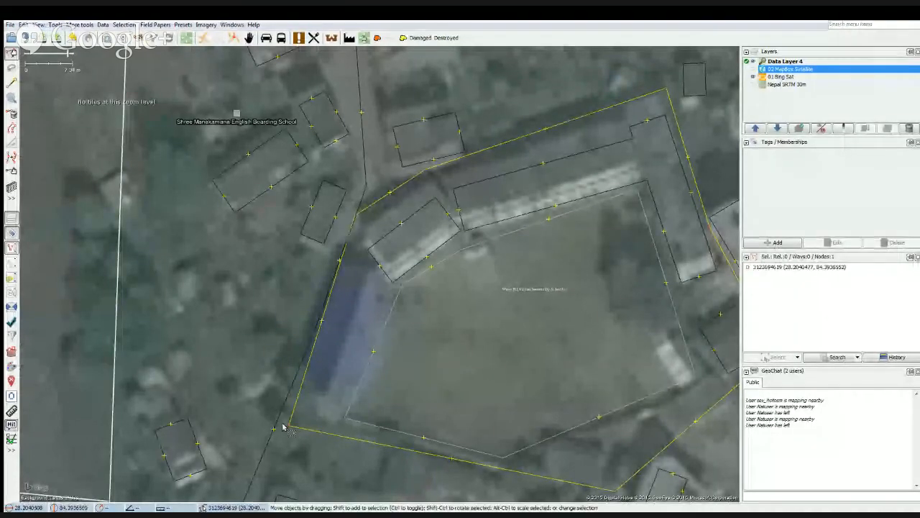
Reshape the residential road southwest of the school by moving its bend northeast and deleting the extra node just north of it.
left_click(275, 422)
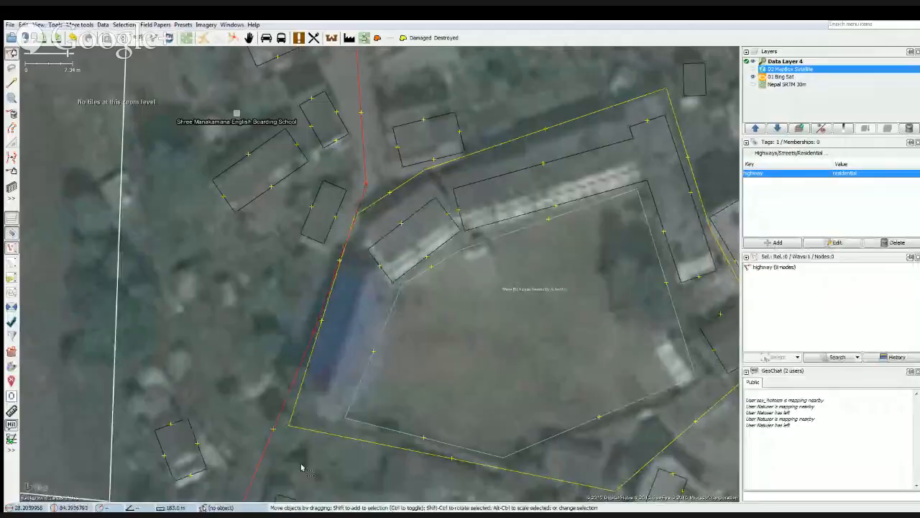
left_click_drag(307, 446, 327, 214)
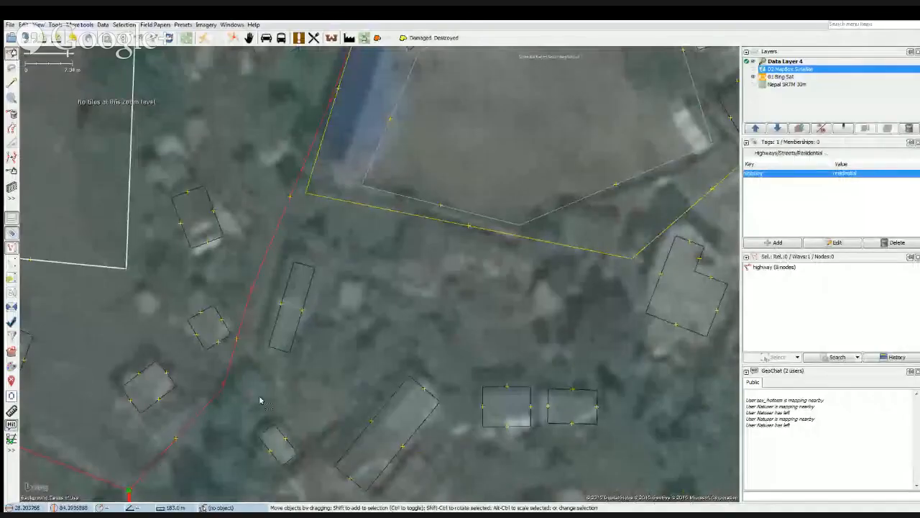
scroll(260, 401, "down", 1)
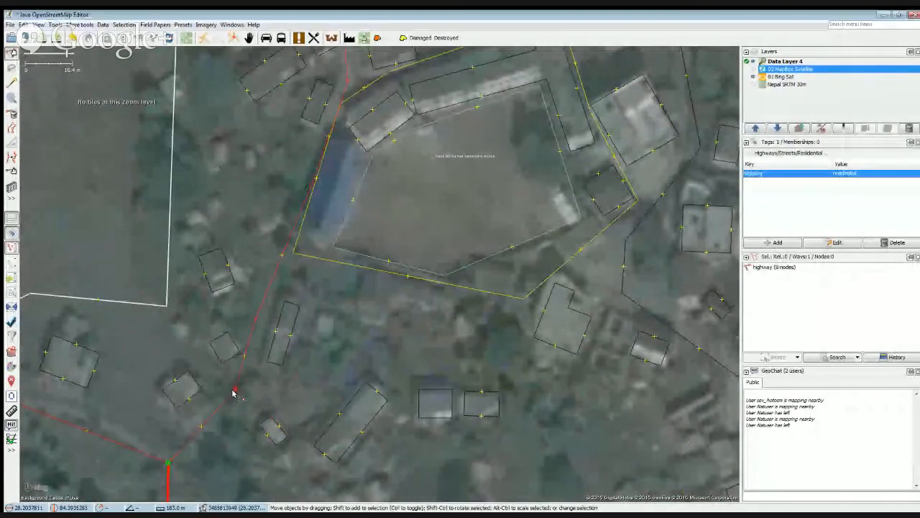
left_click_drag(232, 391, 248, 373)
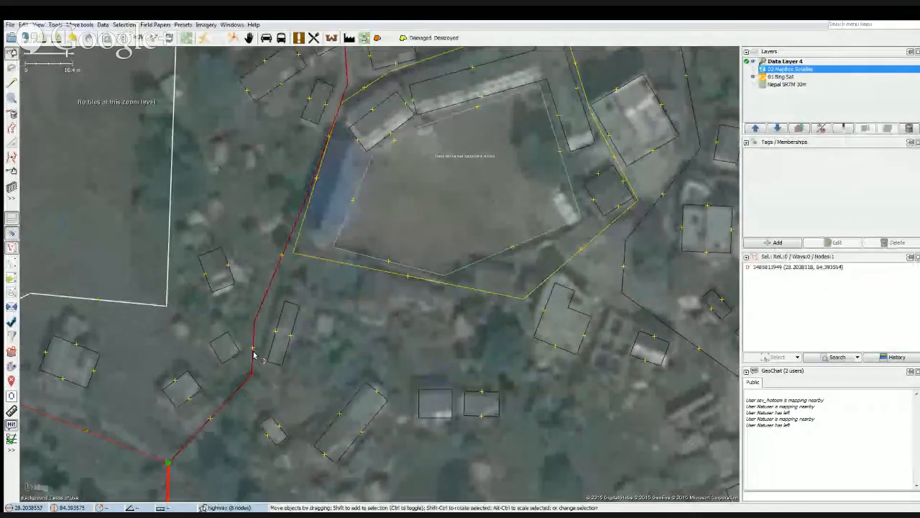
left_click(250, 324)
left_click(516, 338)
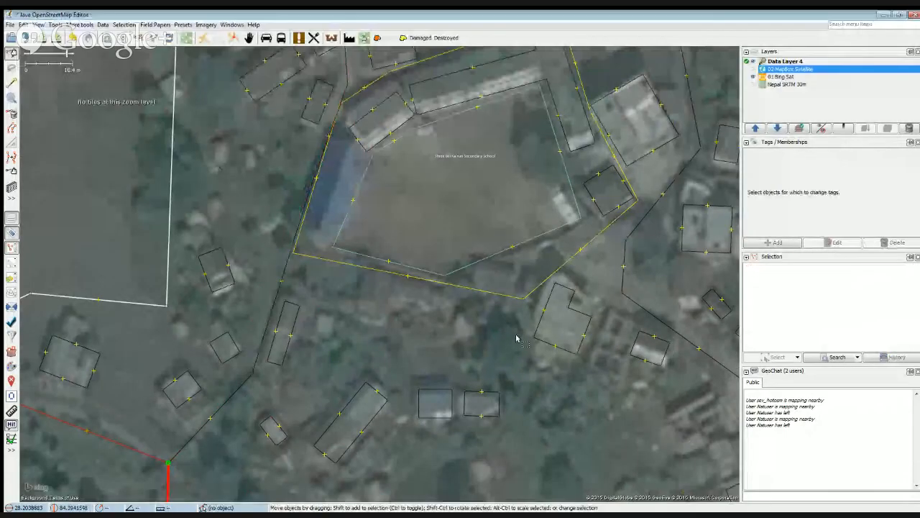
Shift the school boundary's southwest corner slightly northeast and adjust its northwest corner beside the residential road.
scroll(370, 354, "up", 3)
scroll(264, 384, "down", 4)
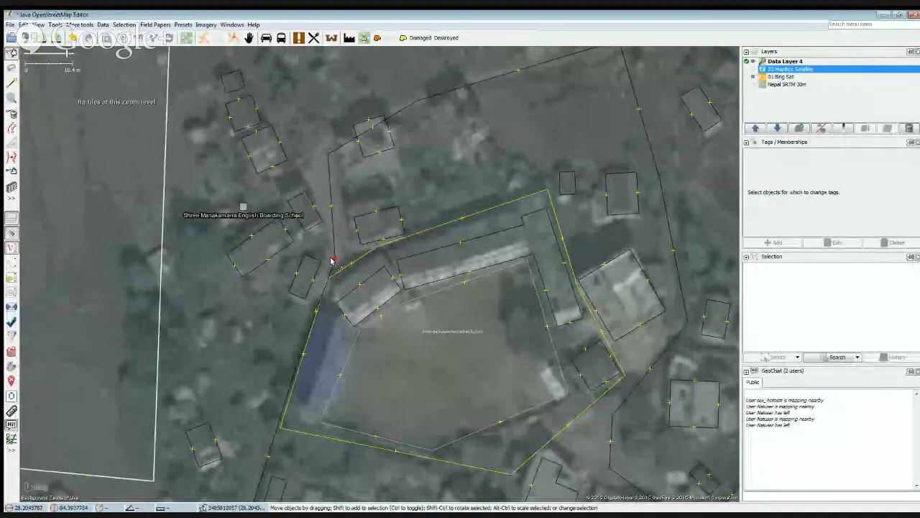
left_click_drag(333, 260, 327, 257)
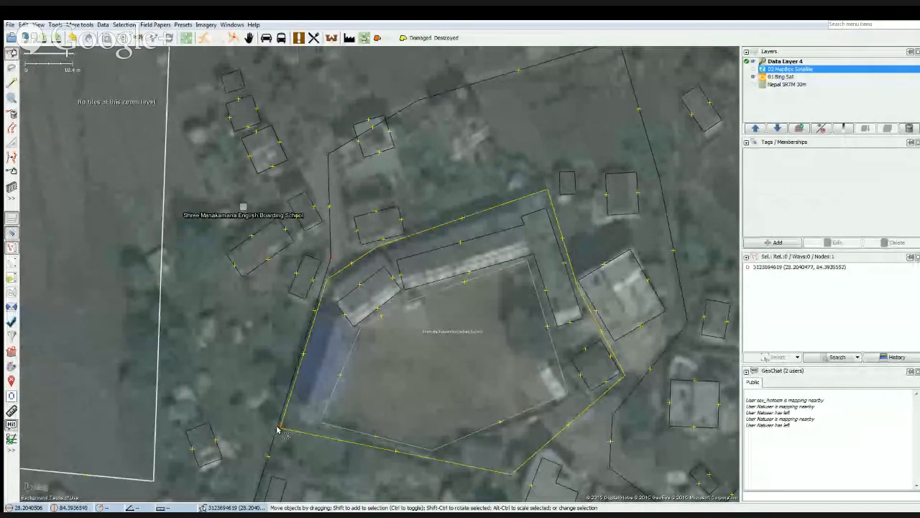
left_click_drag(277, 430, 285, 417)
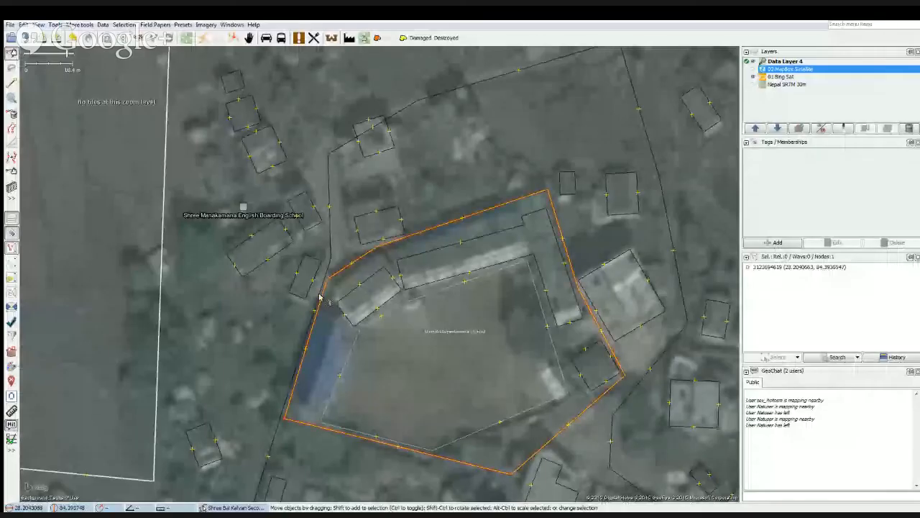
left_click_drag(320, 297, 326, 277)
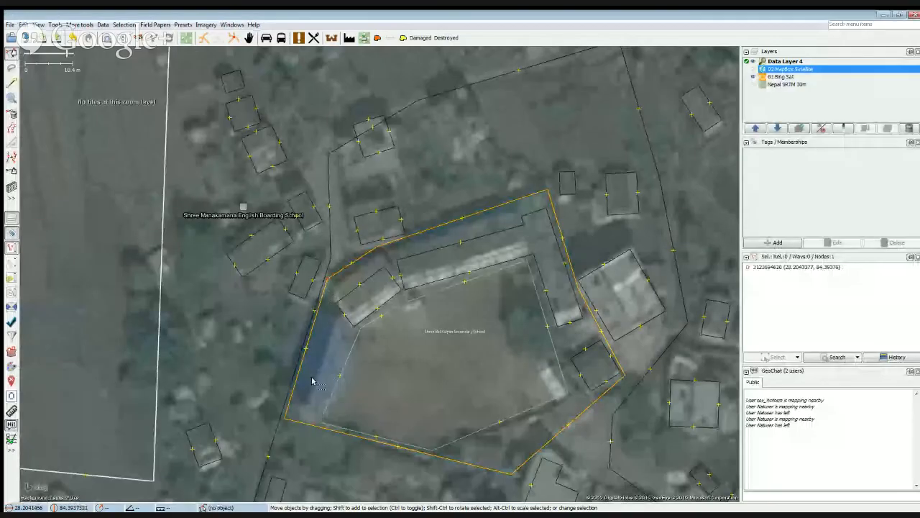
Move the residential road's southern bend slightly northwest and delete the extra road node along the school's west side.
left_click_drag(287, 447, 297, 431)
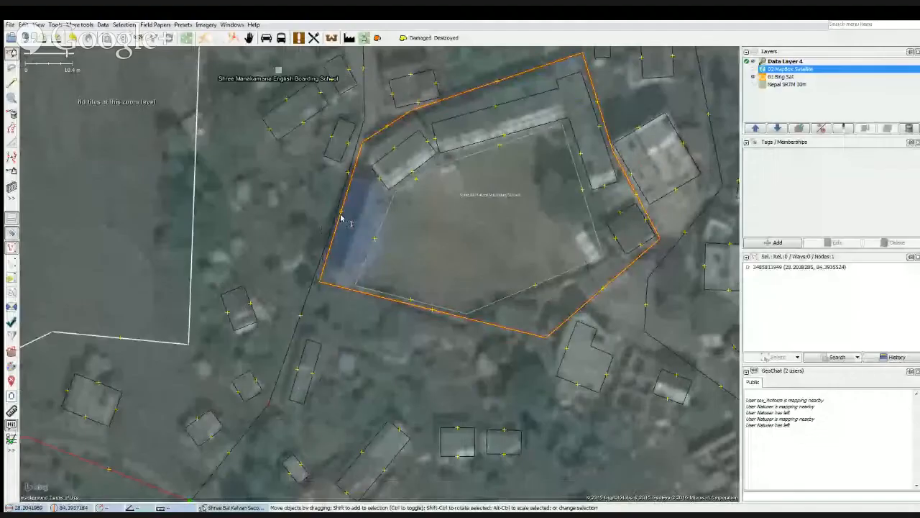
left_click(330, 228)
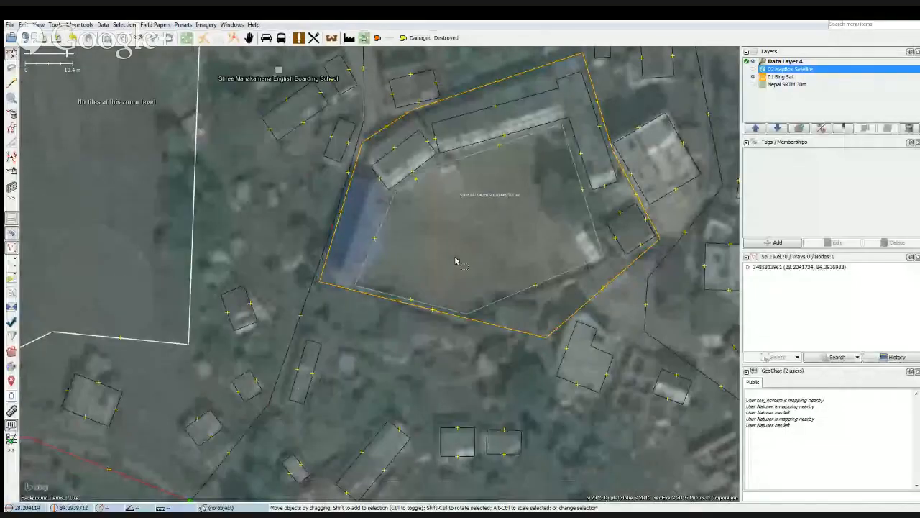
left_click(455, 259)
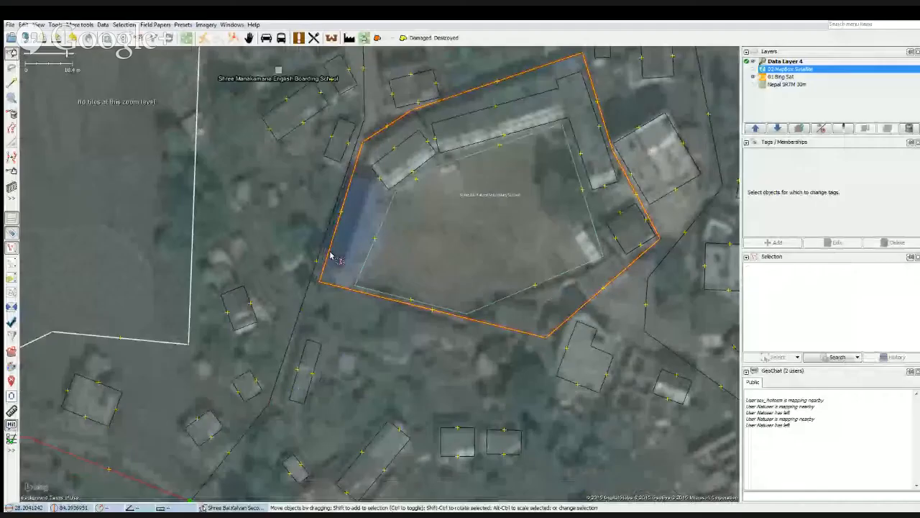
Nudge the school boundary's southwest corner north, clear of the road, and select the residential road beside it.
scroll(331, 252, "up", 3)
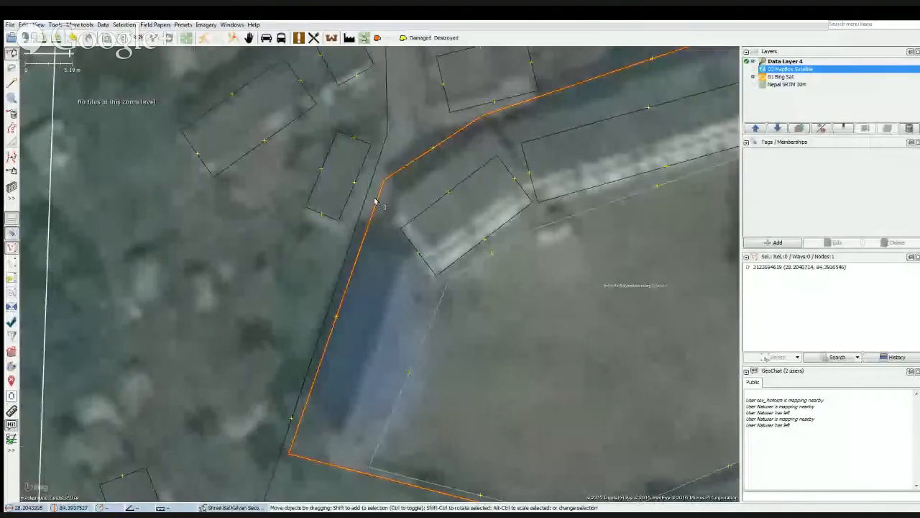
left_click_drag(376, 206, 381, 185)
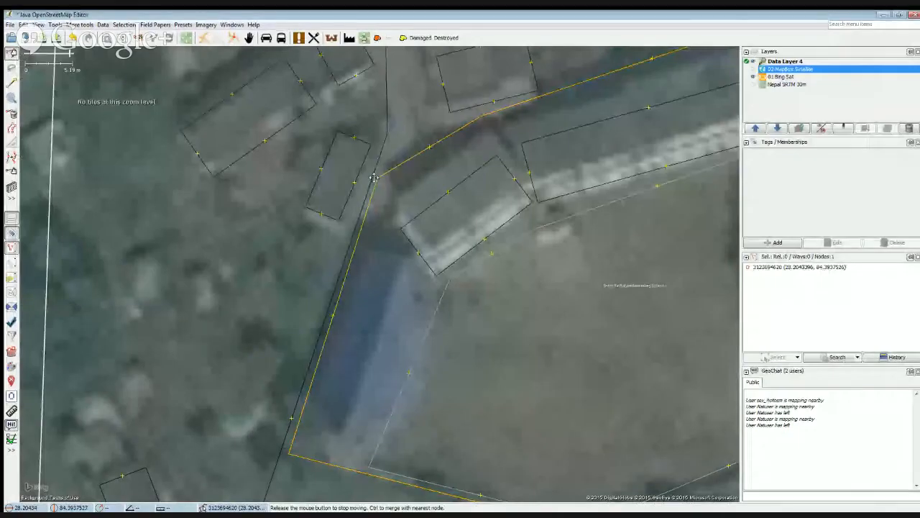
left_click_drag(374, 178, 378, 175)
left_click(379, 149)
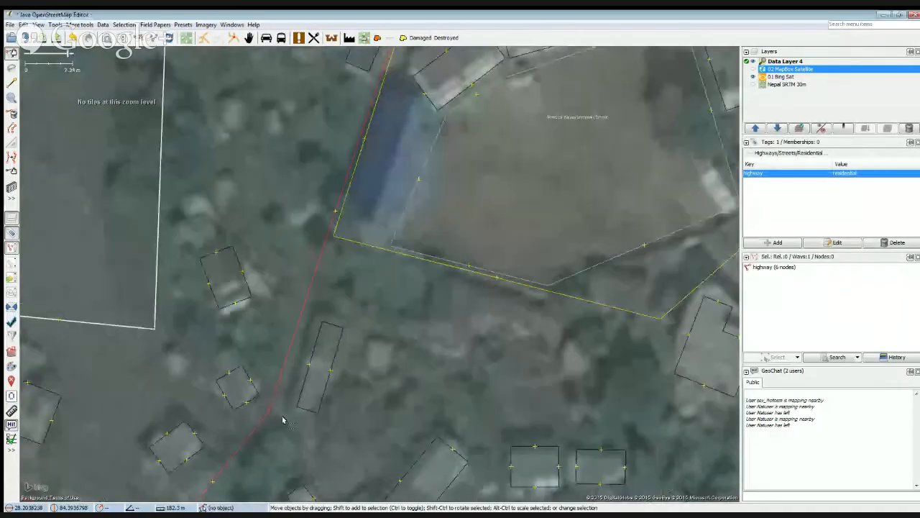
Move the bend of the unpaved unclassified road, west of its junction with the residential road, northeast onto the imaged track.
scroll(284, 419, "down", 2)
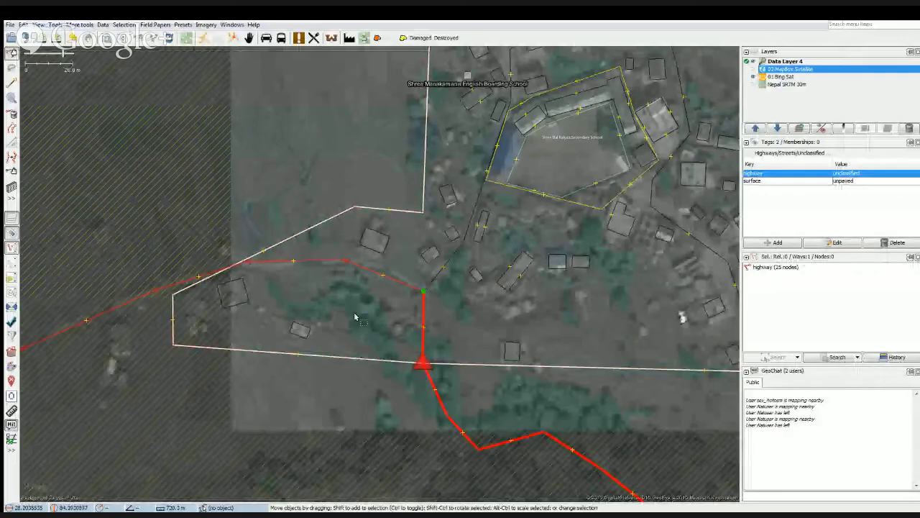
scroll(542, 286, "up", 5)
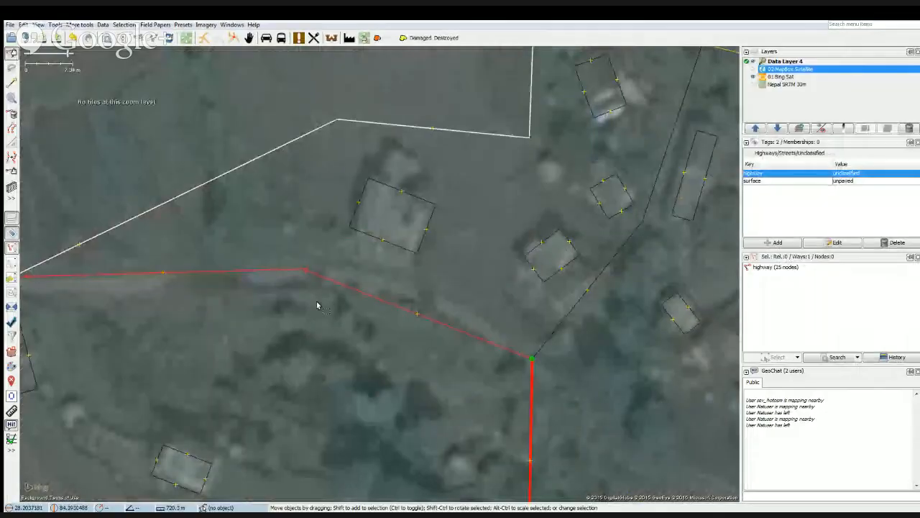
left_click(317, 305)
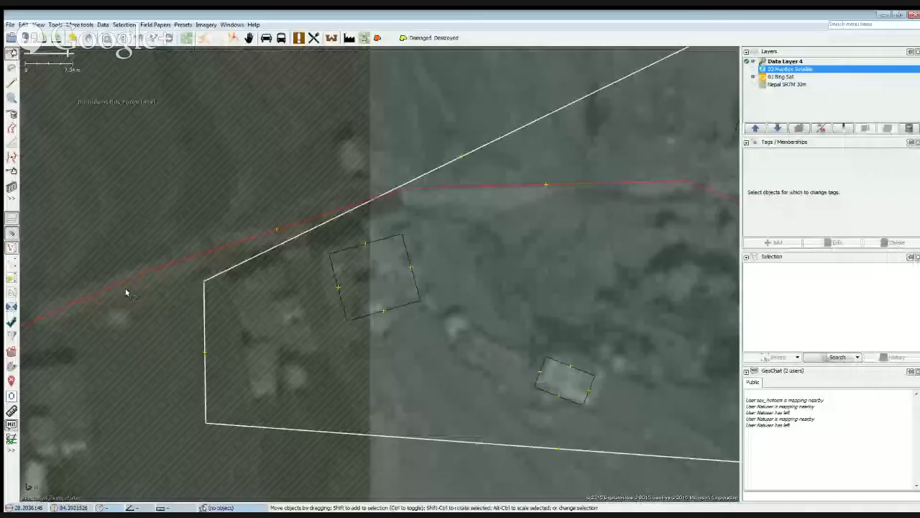
left_click(115, 287)
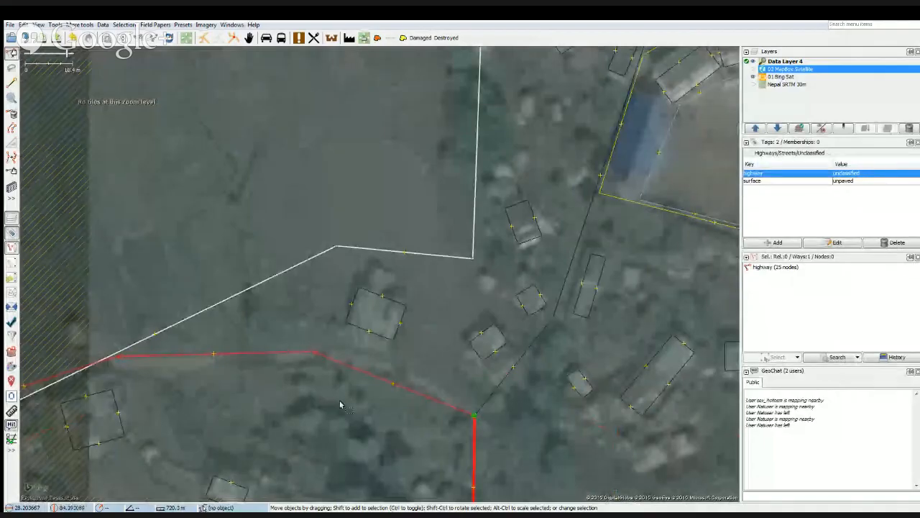
left_click(384, 414)
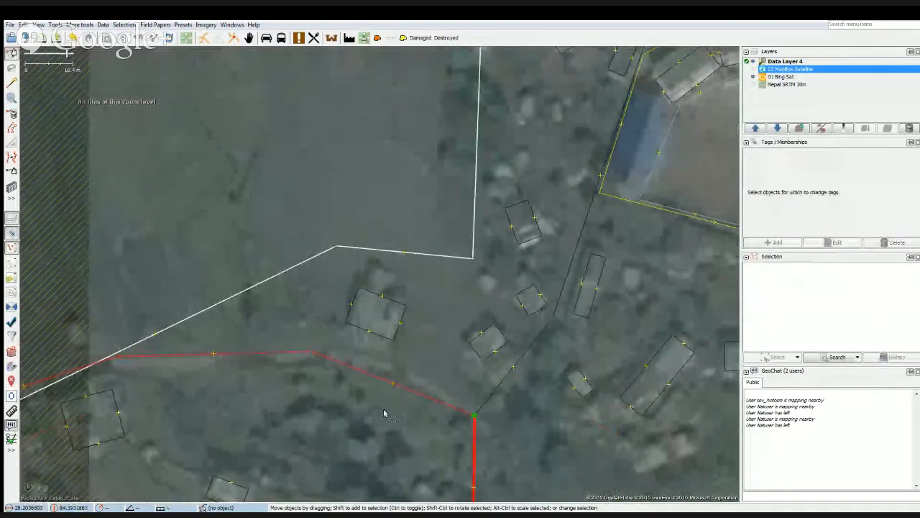
left_click_drag(313, 352, 324, 345)
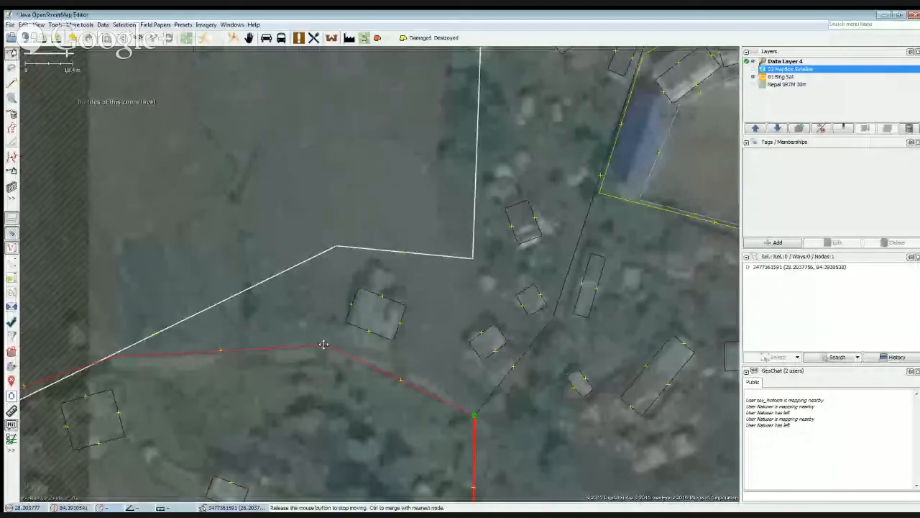
left_click_drag(324, 345, 325, 346)
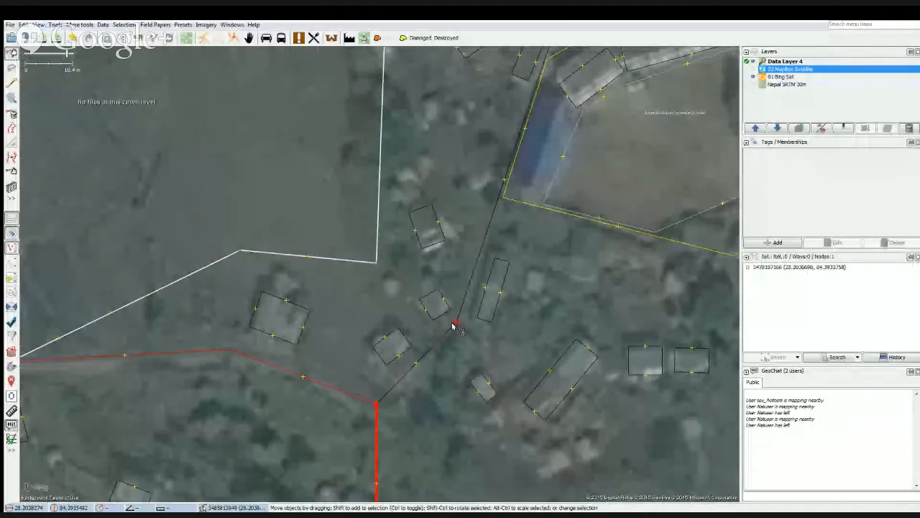
Nudge the junction of the residential and unclassified roads northwest and shift the residential road's bend slightly west.
left_click_drag(454, 326, 448, 319)
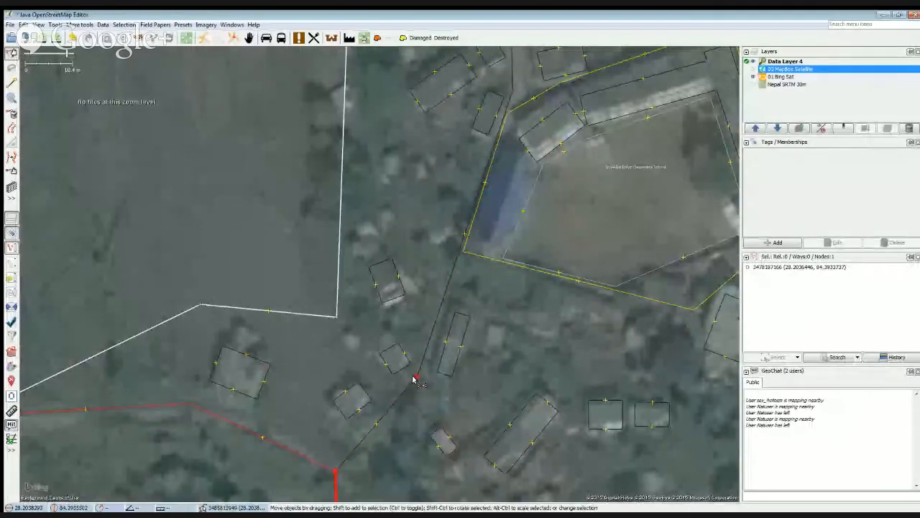
left_click_drag(416, 379, 410, 376)
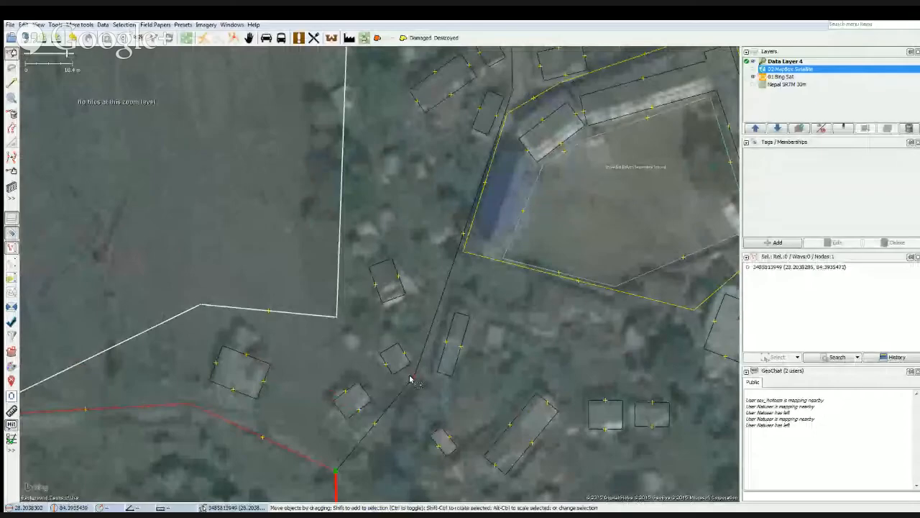
left_click_drag(413, 415, 478, 307)
left_click_drag(210, 365, 323, 360)
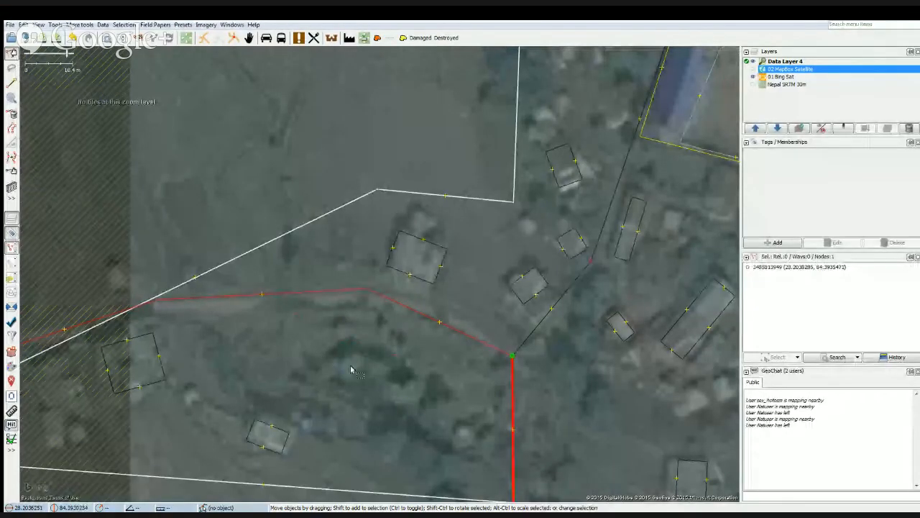
scroll(343, 359, "down", 1)
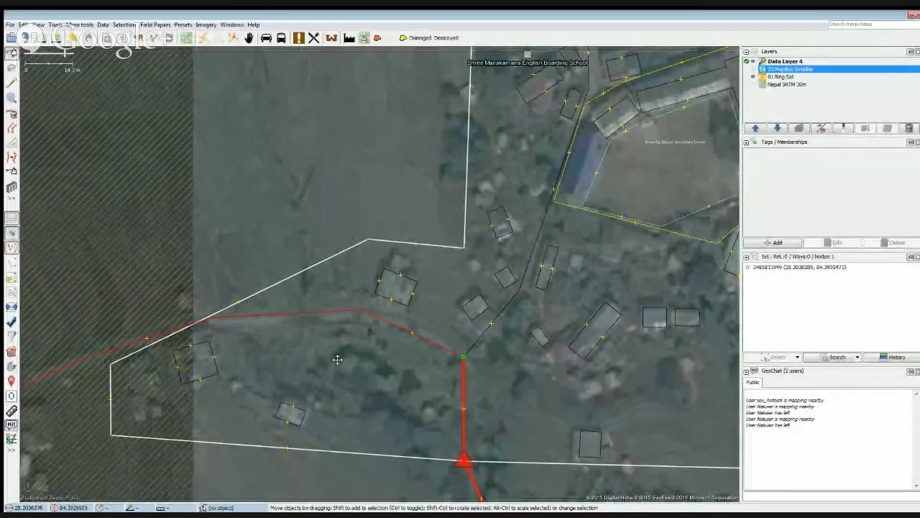
left_click_drag(338, 359, 224, 400)
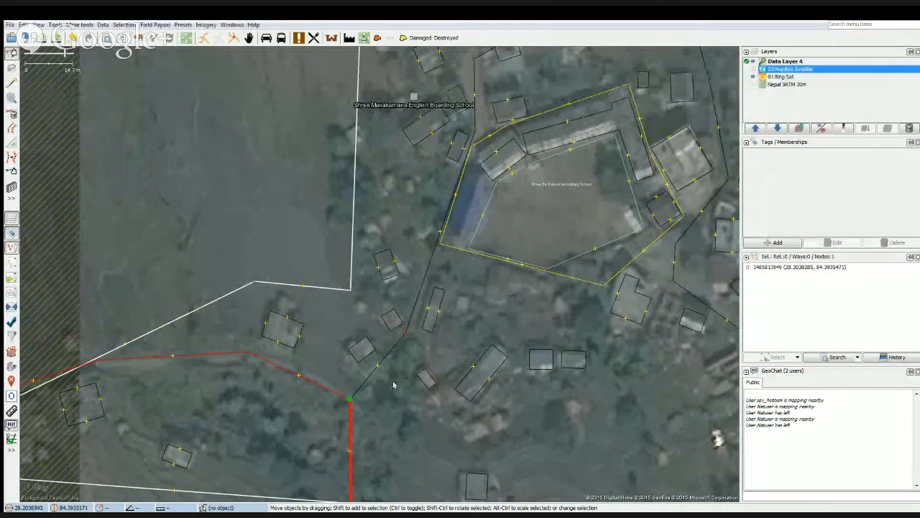
scroll(454, 281, "down", 3)
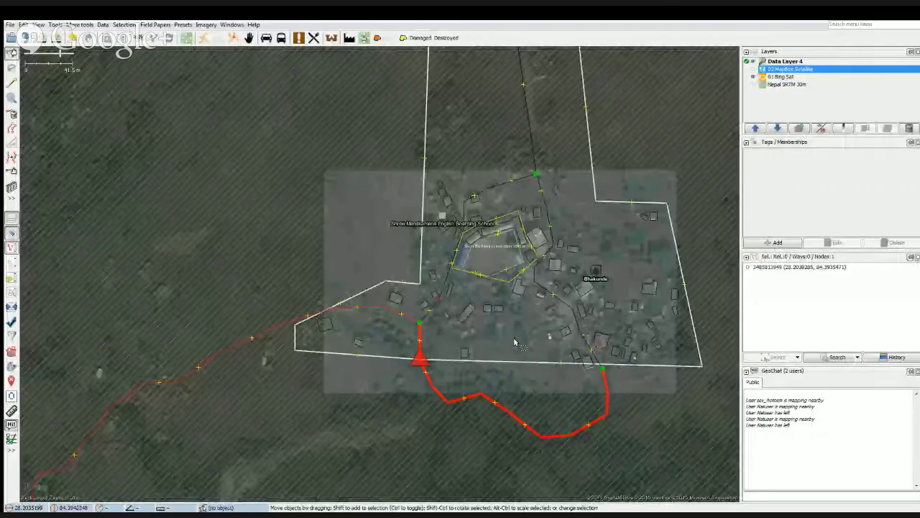
Trace the blue-roofed school wing beside the western boundary as a rectangular building about 18 m long.
left_click_drag(515, 341, 457, 374)
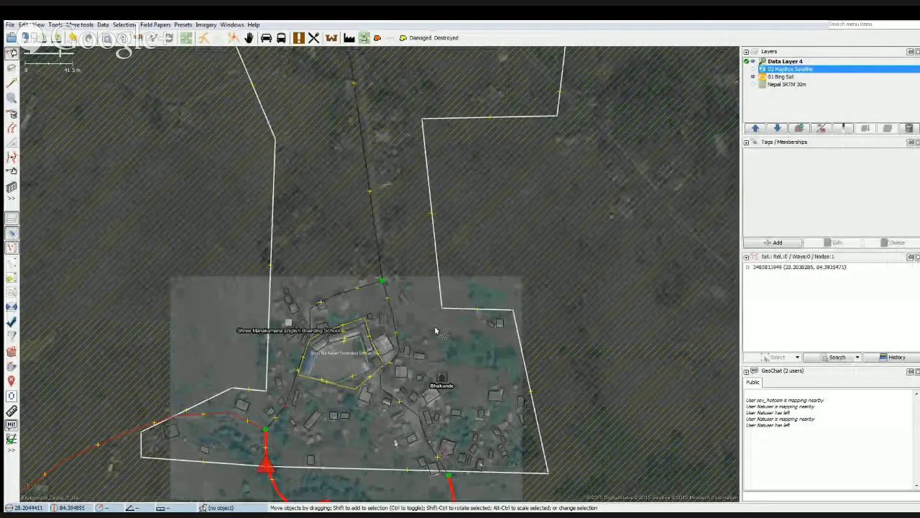
scroll(316, 437, "up", 3)
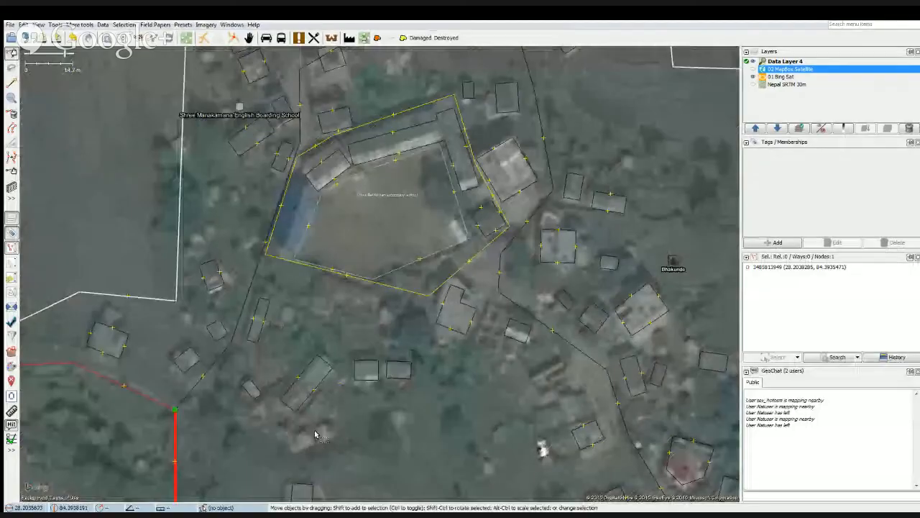
left_click_drag(322, 430, 350, 321)
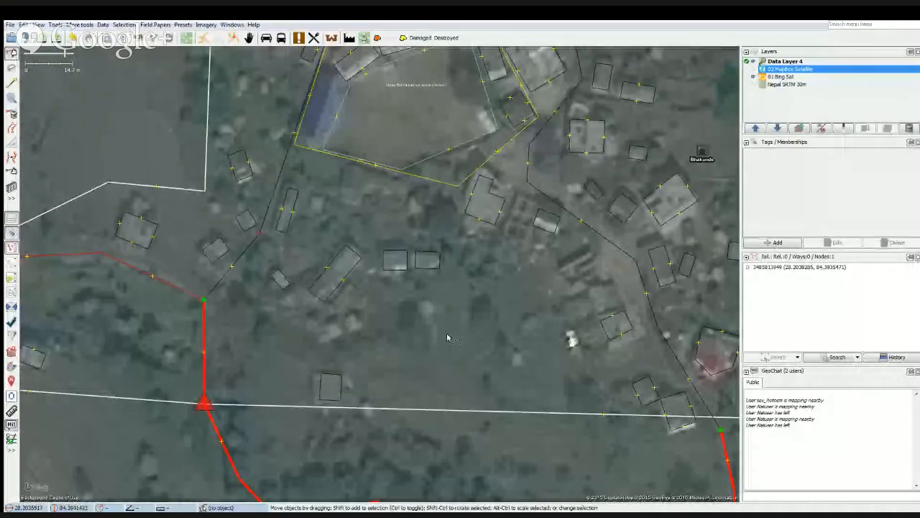
scroll(450, 333, "down", 2)
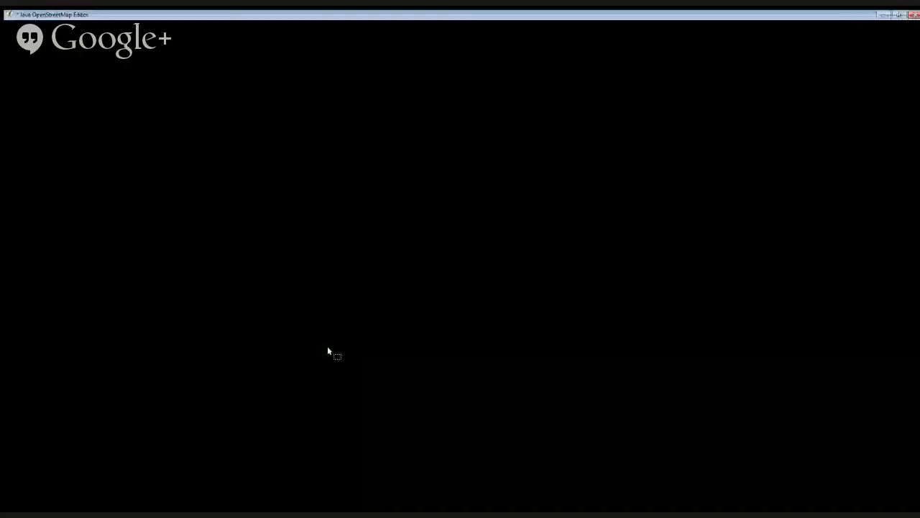
scroll(328, 349, "up", 2)
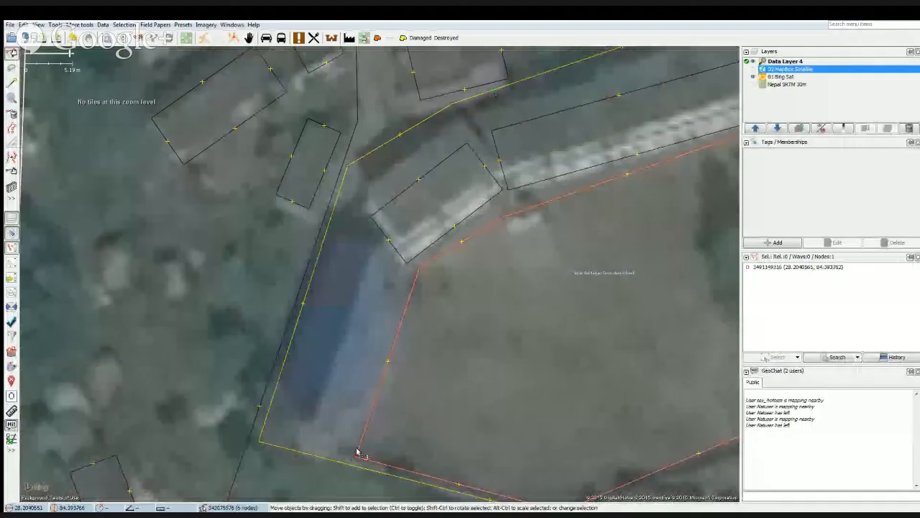
left_click_drag(340, 351, 335, 370)
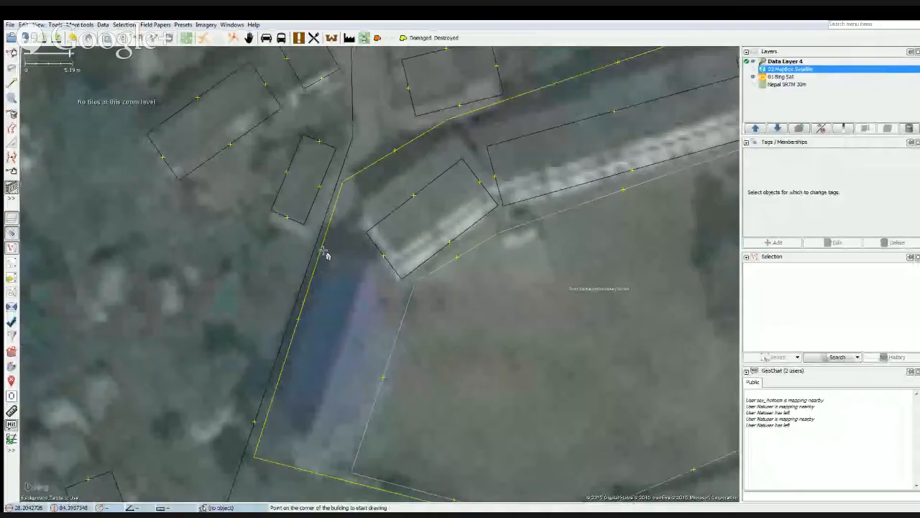
left_click(327, 252)
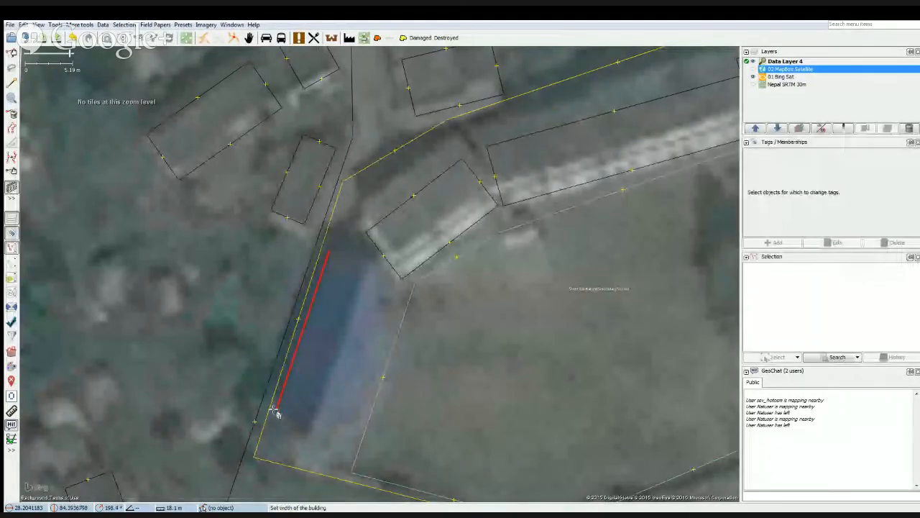
left_click(278, 413)
left_click(335, 452)
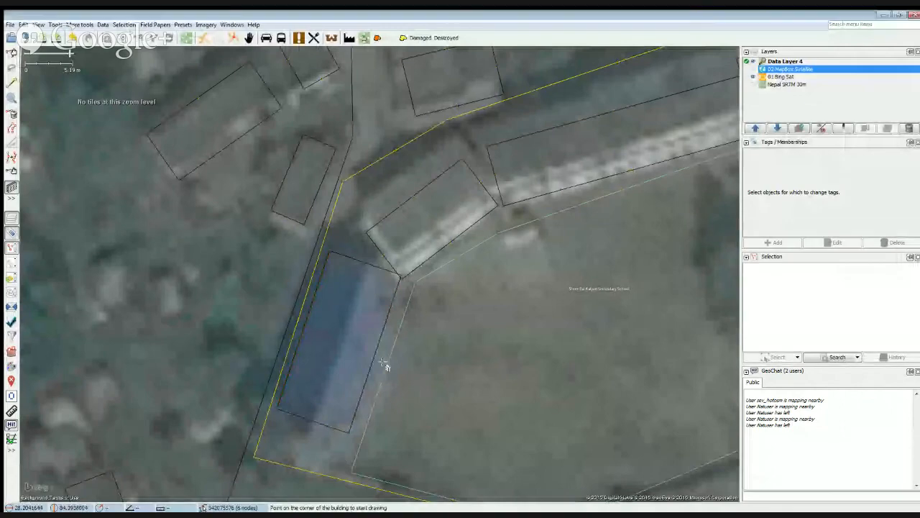
Nudge the newly traced blue-roofed building slightly southwest to fit the imagery and deselect it.
key("s")
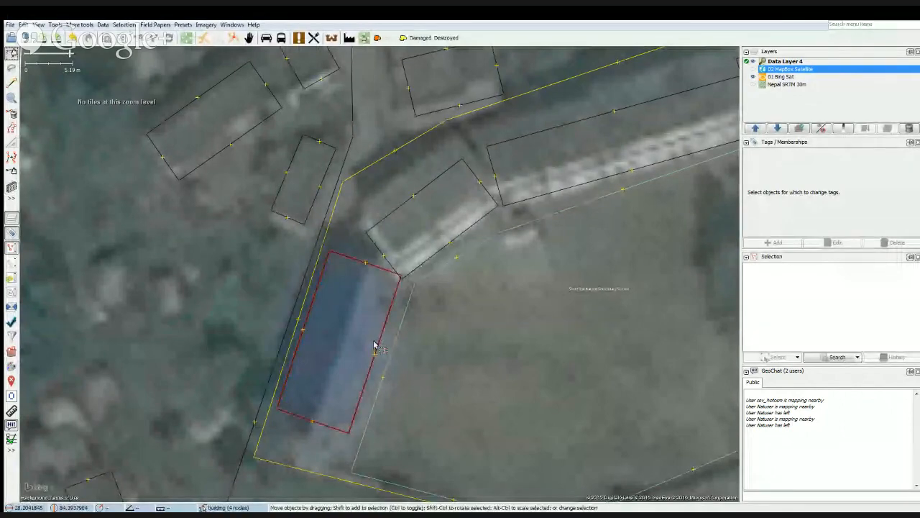
left_click_drag(374, 345, 372, 349)
left_click(443, 349)
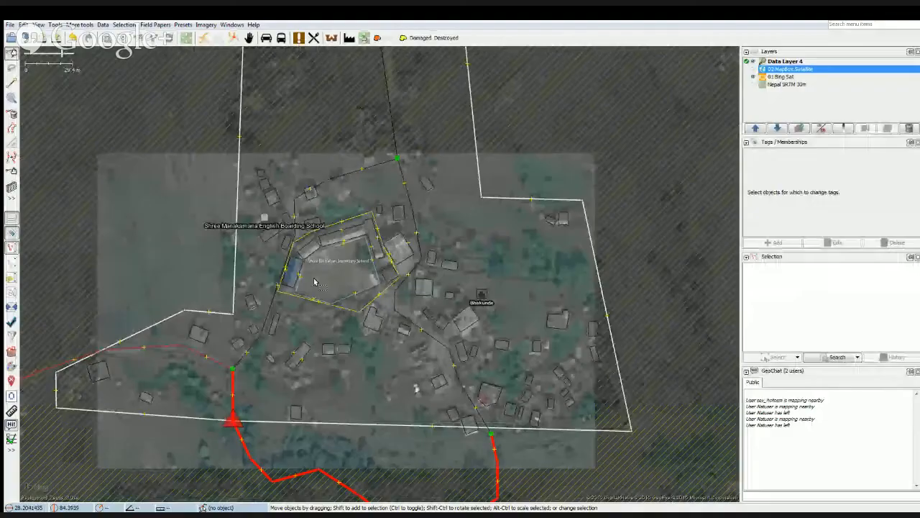
Review the school and surrounding village buildings, and delete the Data Layer 4 layer.
scroll(314, 280, "up", 4)
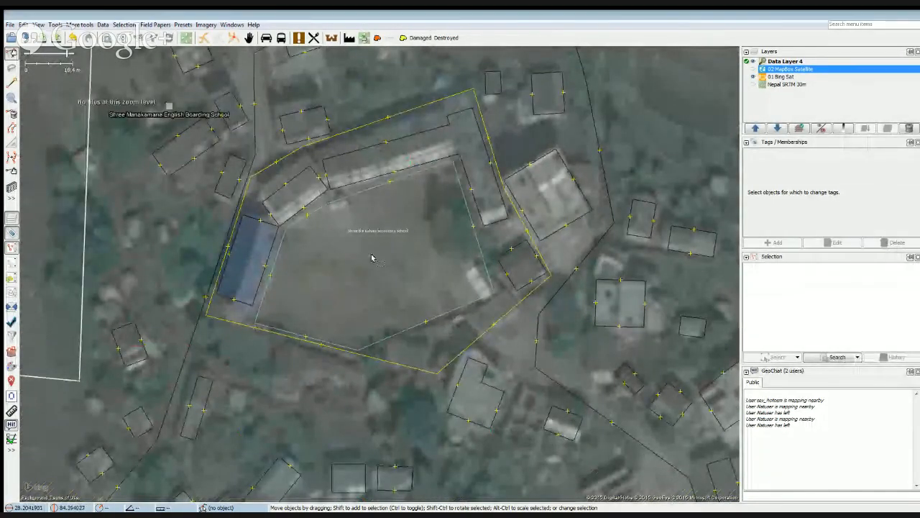
left_click_drag(367, 290, 384, 269)
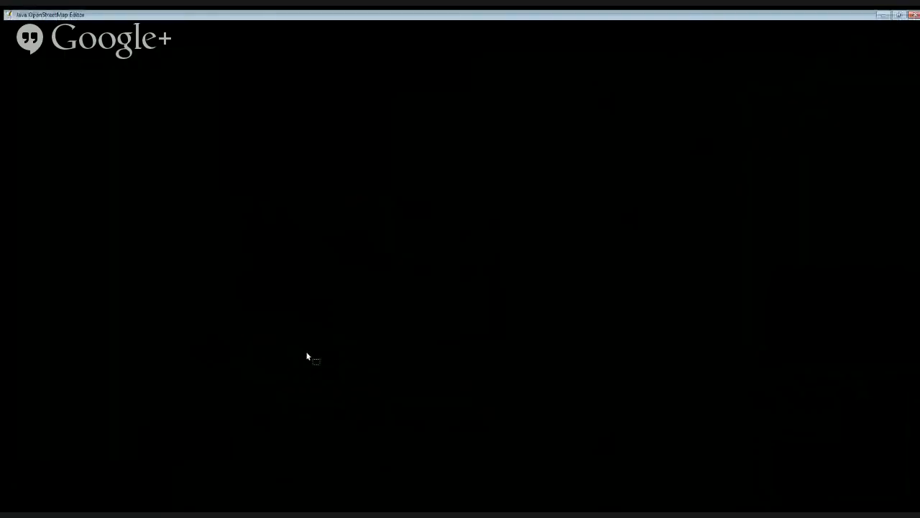
scroll(309, 351, "up", 3)
left_click_drag(289, 386, 232, 360)
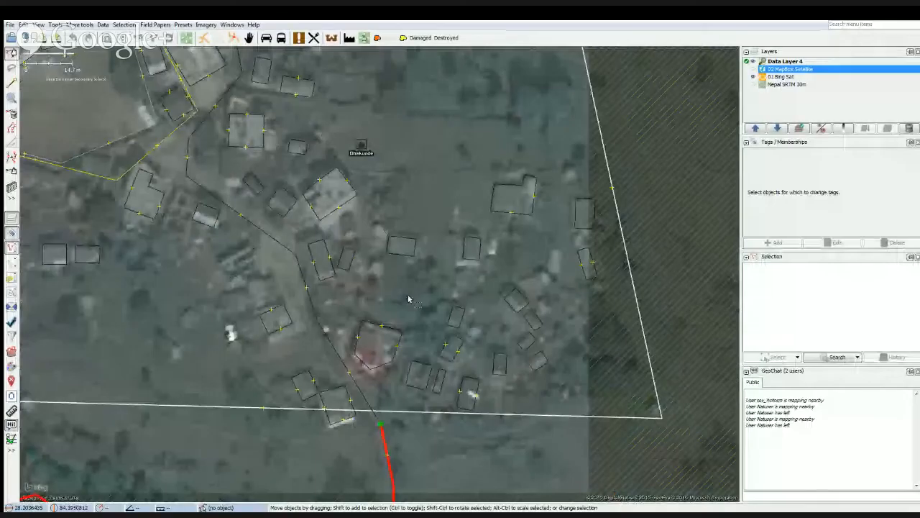
scroll(407, 298, "down", 5)
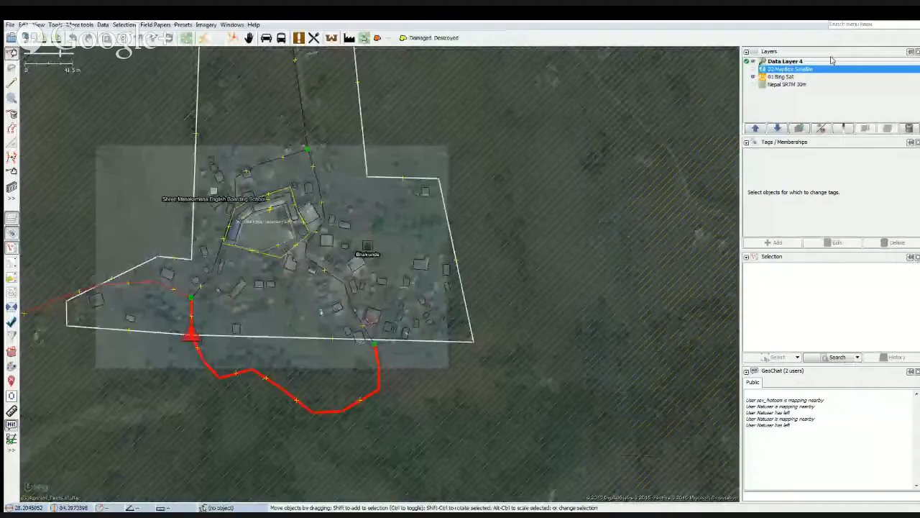
left_click(832, 61)
left_click(908, 128)
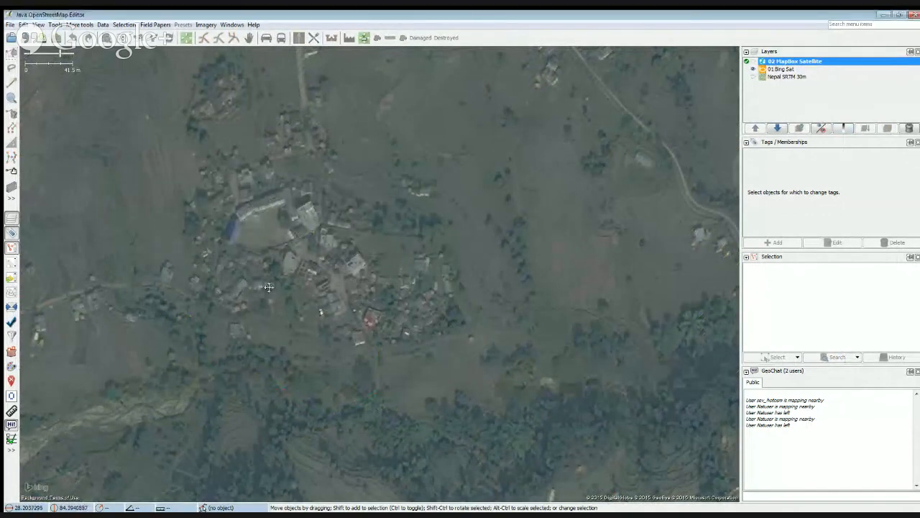
left_click_drag(276, 300, 338, 290)
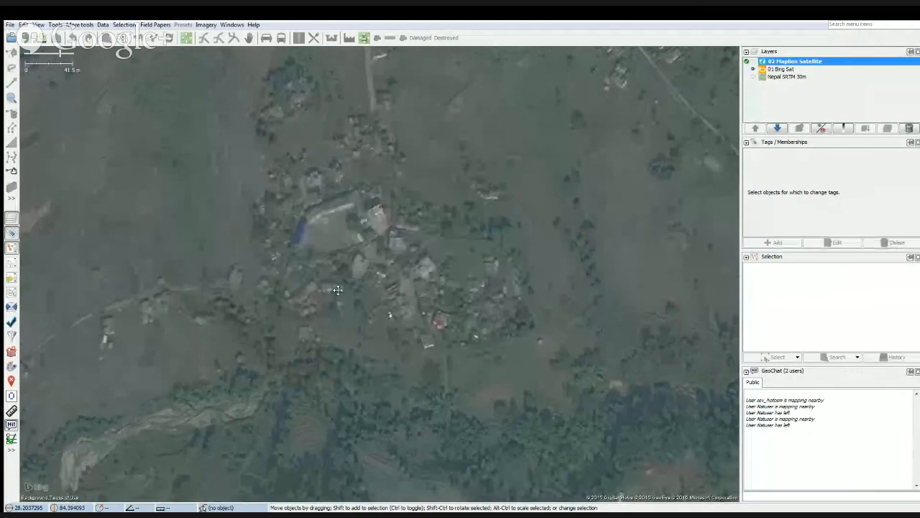
left_click_drag(338, 290, 359, 285)
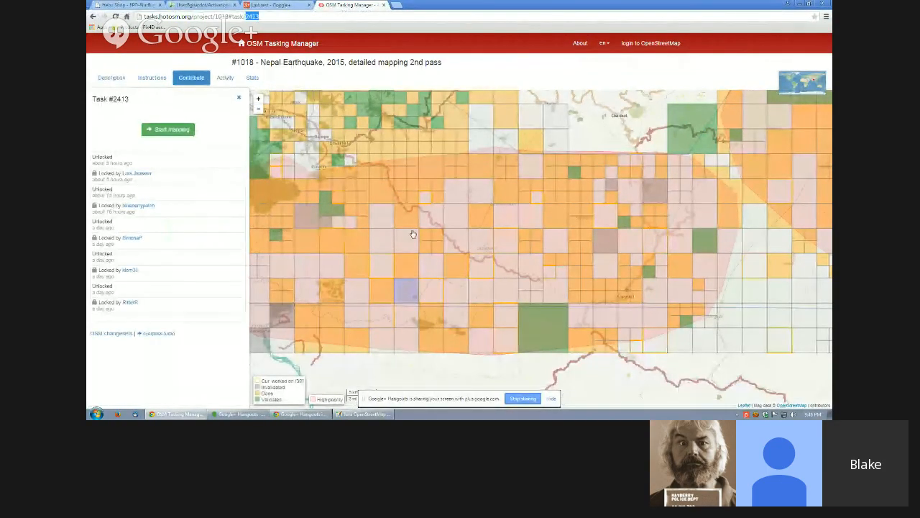
In the OSM Tasking Manager, select task #2737, the square directly south of task #2413, in project #1018.
scroll(404, 318, "up", 1)
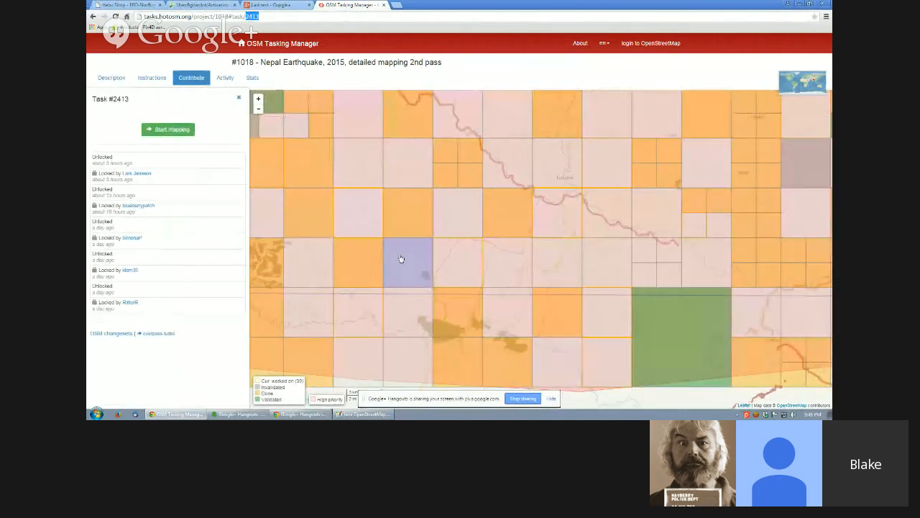
left_click(399, 322)
left_click(399, 321)
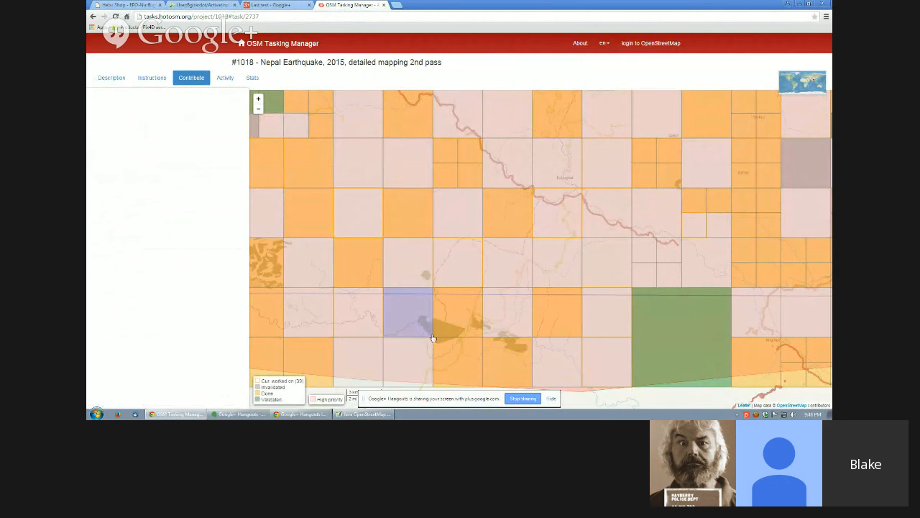
scroll(432, 225, "down", 1)
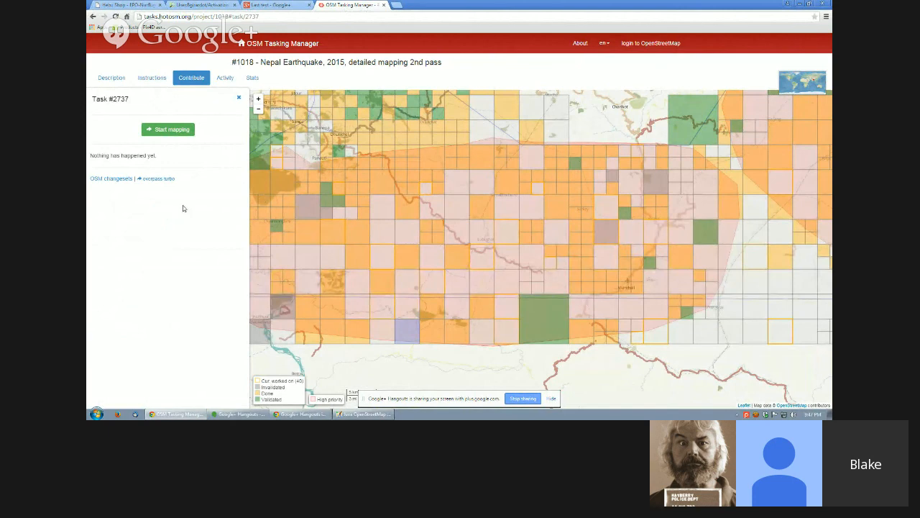
Log in to OpenStreetMap from the Tasking Manager, replacing the prefilled username with the other account's username and entering its password.
left_click(654, 44)
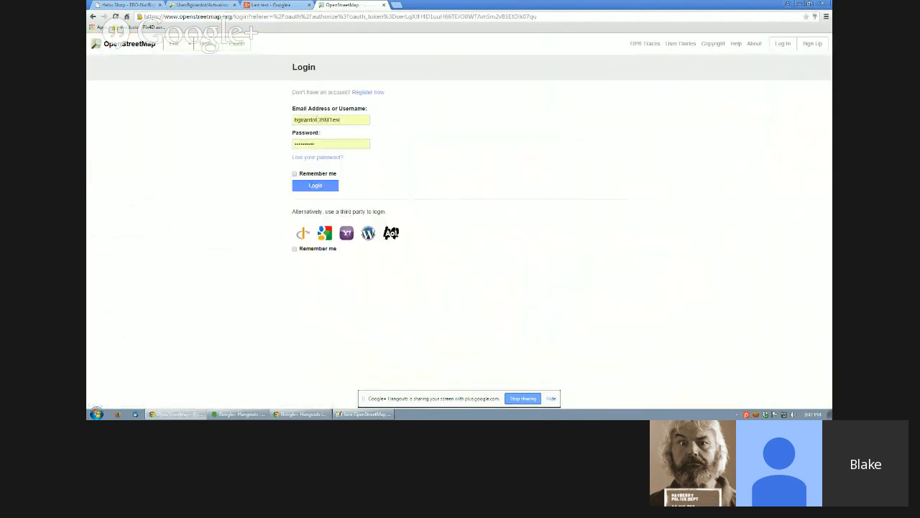
double_click(327, 119)
key("BackSpace")
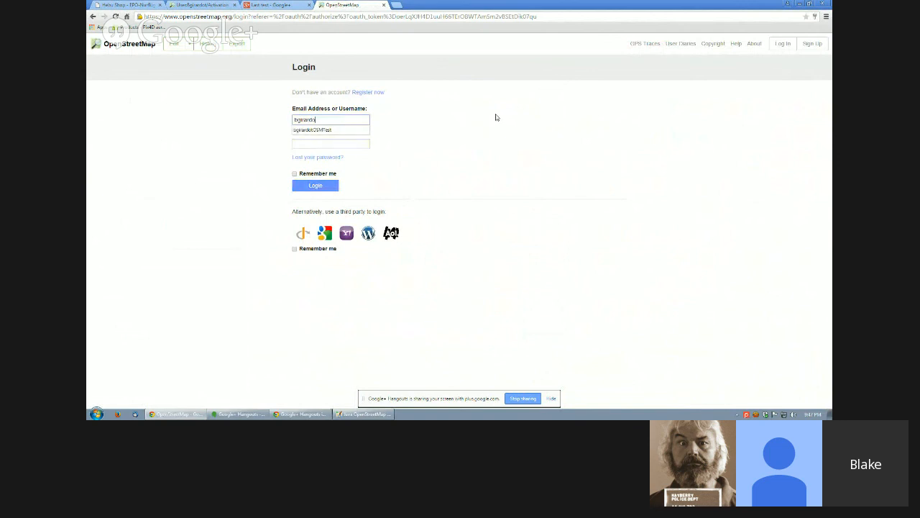
type("t")
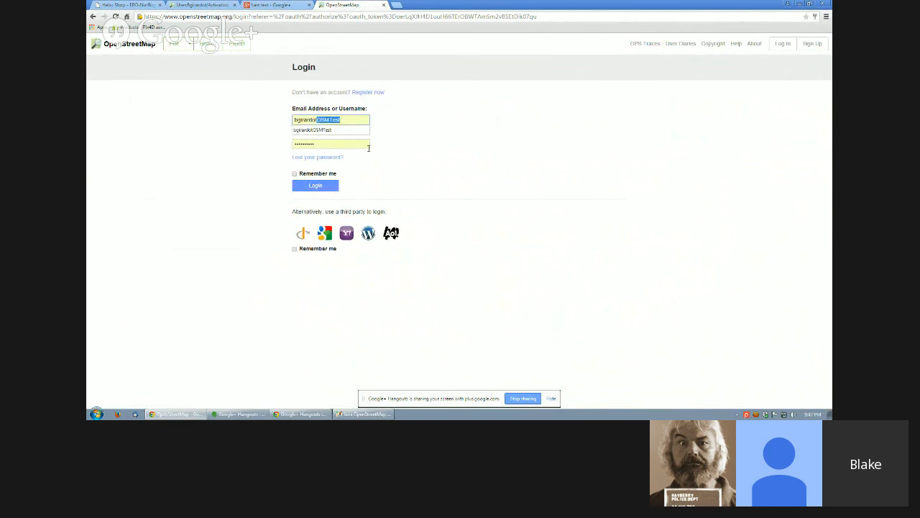
key("BackSpace")
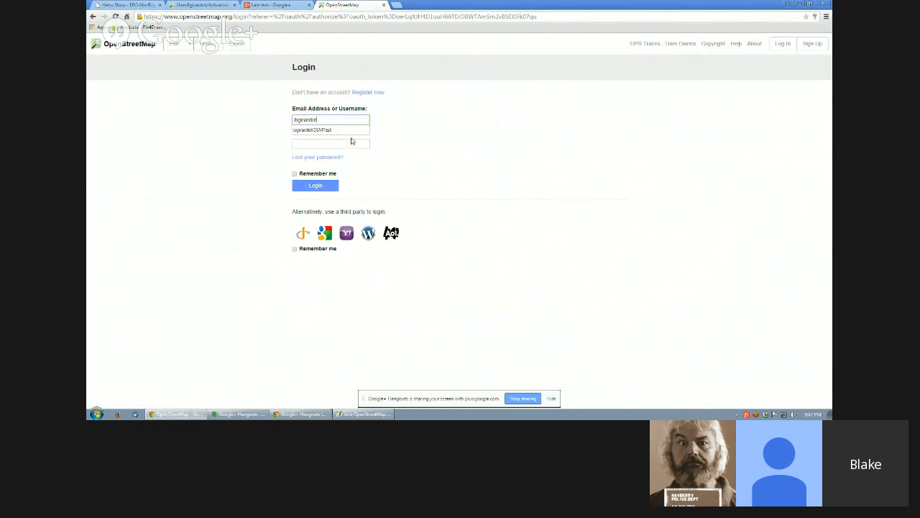
left_click(329, 187)
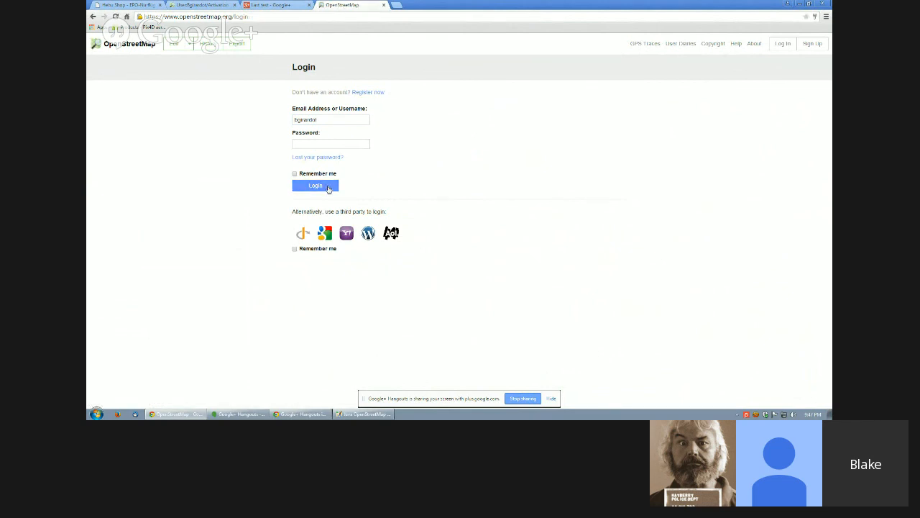
left_click(333, 143)
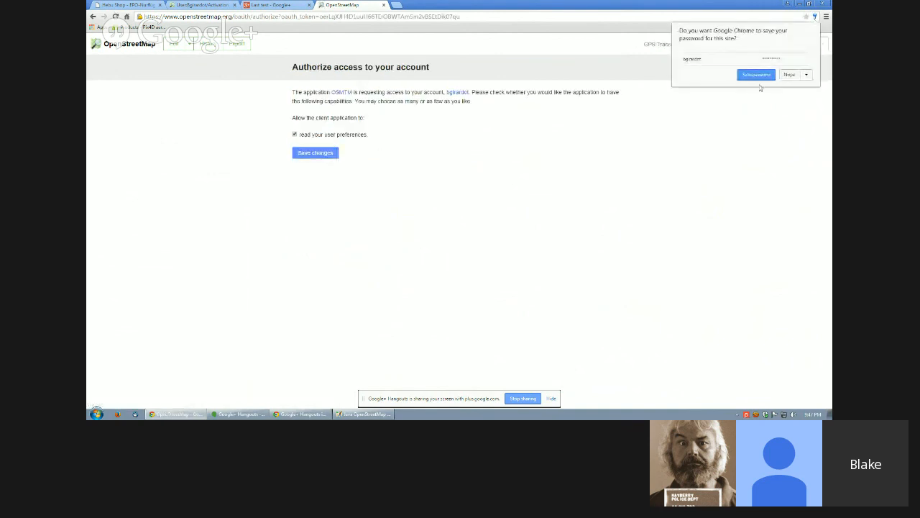
Save the account password in the browser and authorize the OSMTM application to read the user preferences.
left_click(761, 76)
left_click(318, 154)
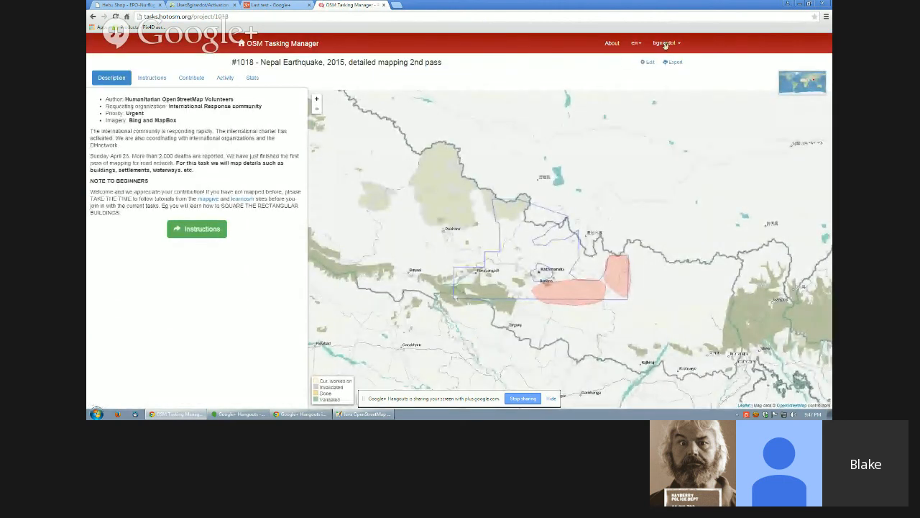
Open the logged-in account's own Tasking Manager page and look through its OpenStreetMap changeset history.
left_click(668, 43)
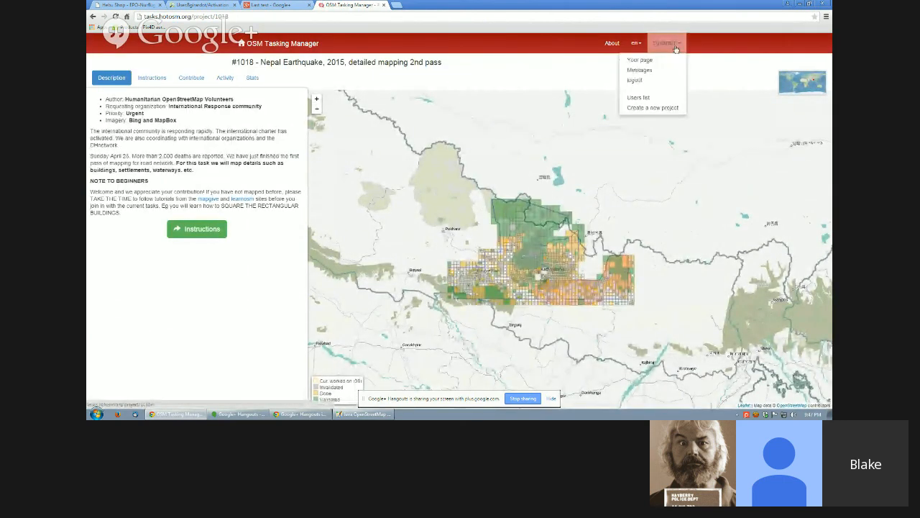
left_click(639, 62)
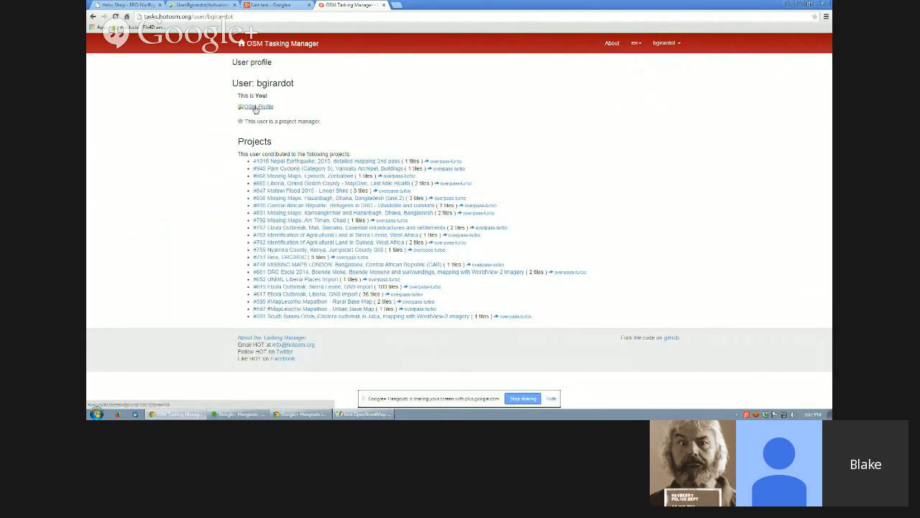
left_click(258, 109)
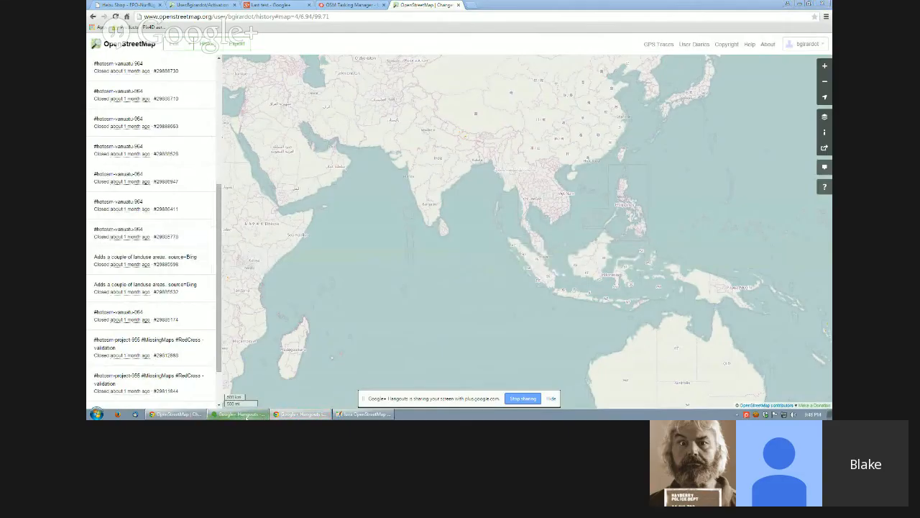
left_click(239, 414)
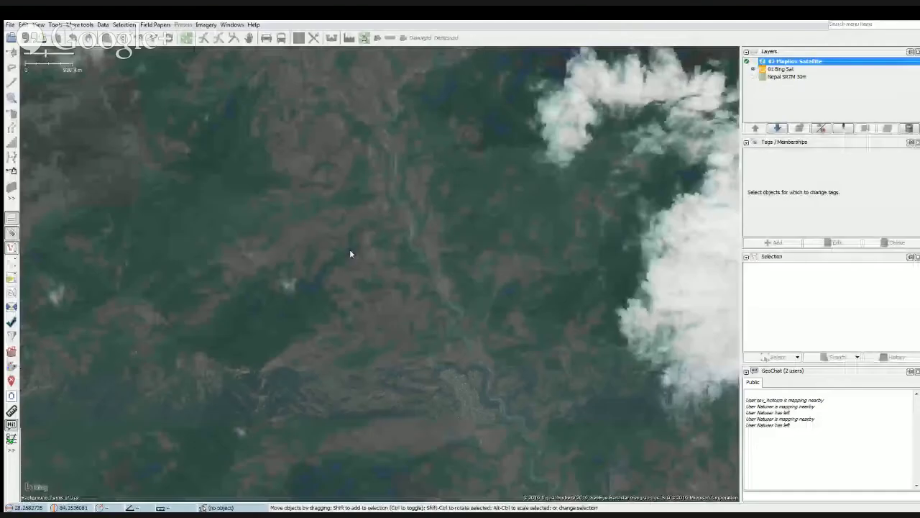
In JOSM, look over the Bing imagery to the southeast and switch GeoChat's Show users on map option off and on again.
scroll(407, 393, "down", 2)
left_click_drag(397, 303, 354, 238)
left_click_drag(518, 436, 420, 253)
left_click_drag(496, 425, 440, 262)
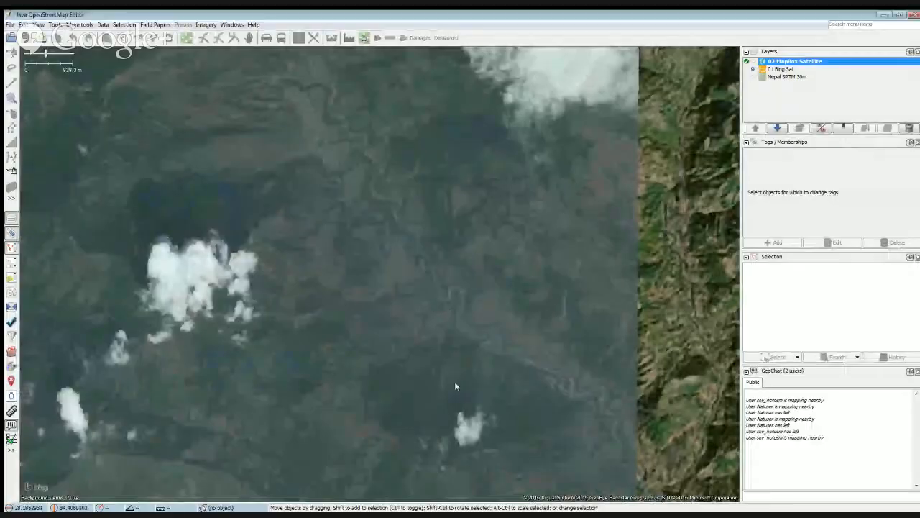
left_click_drag(456, 384, 419, 262)
right_click(828, 446)
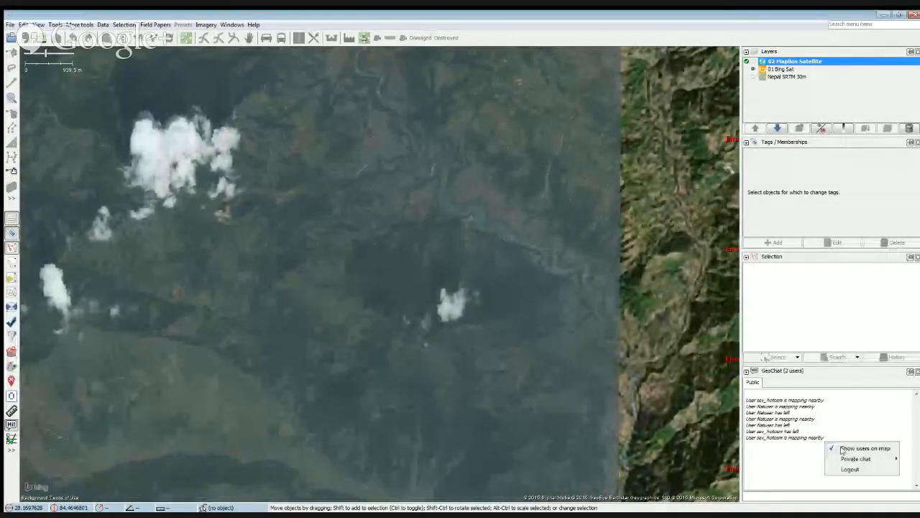
left_click(840, 448)
right_click(796, 446)
left_click(827, 452)
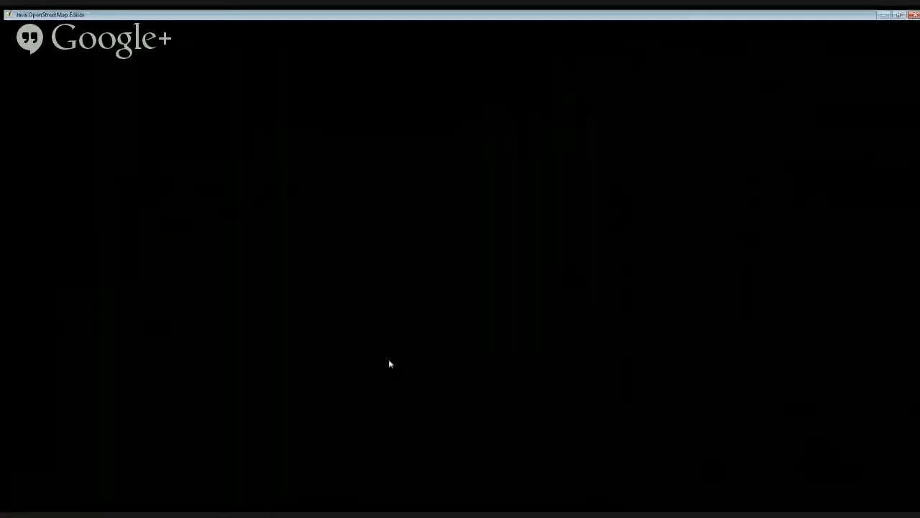
left_click_drag(388, 360, 486, 306)
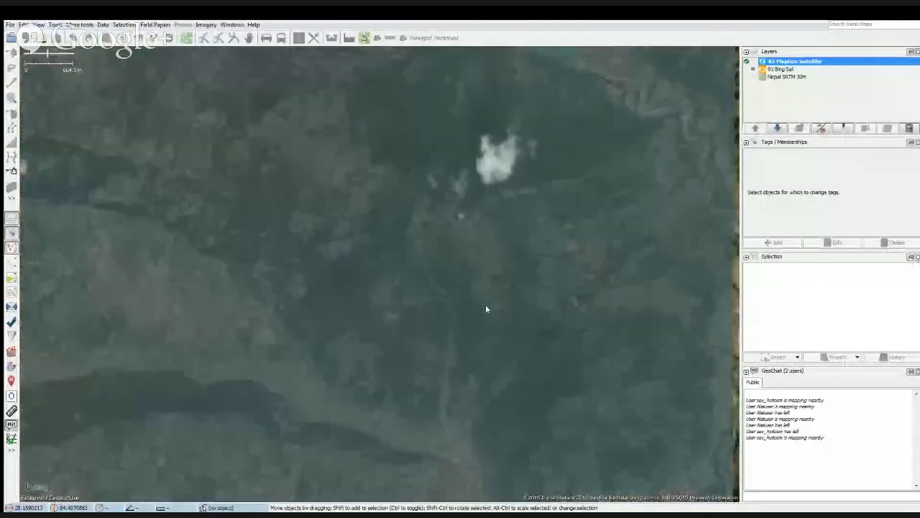
Look over the Bing imagery around the cloud-covered hills and open the Preferences.
scroll(490, 226, "up", 2)
left_click_drag(490, 227, 461, 358)
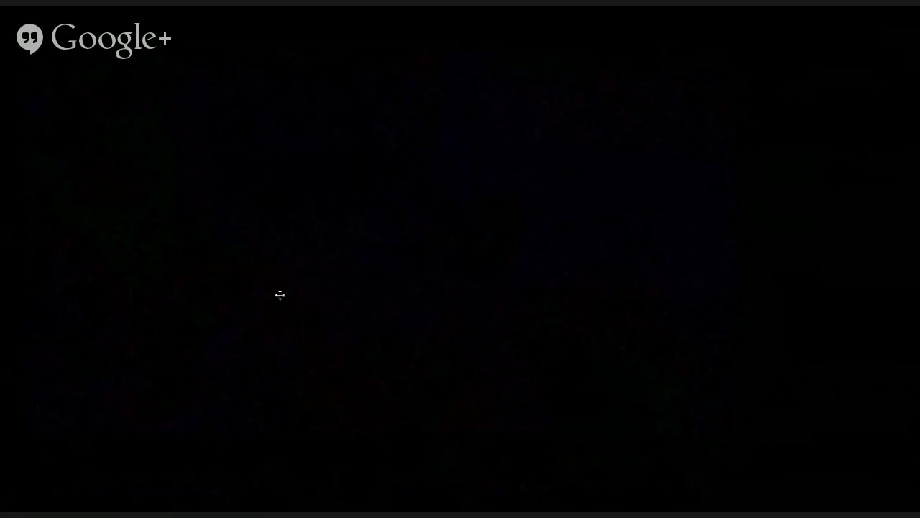
left_click_drag(280, 294, 419, 333)
scroll(482, 333, "down", 4)
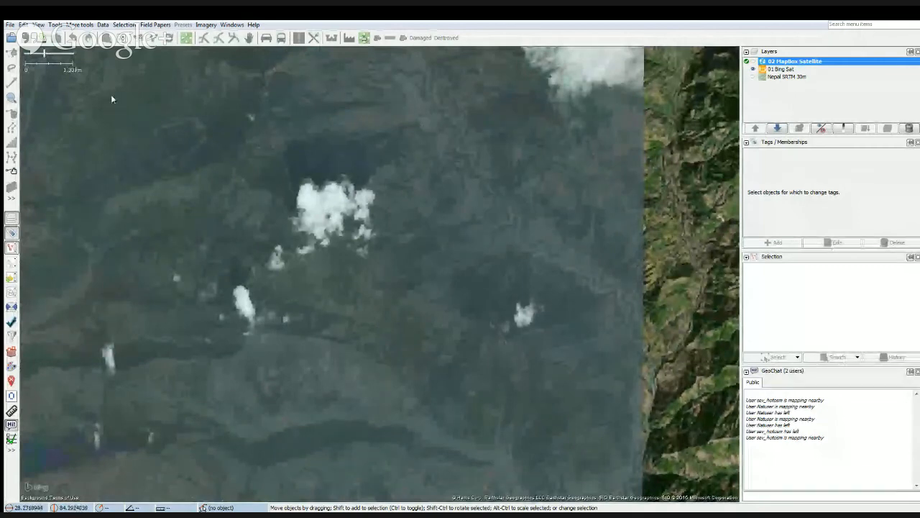
left_click(10, 25)
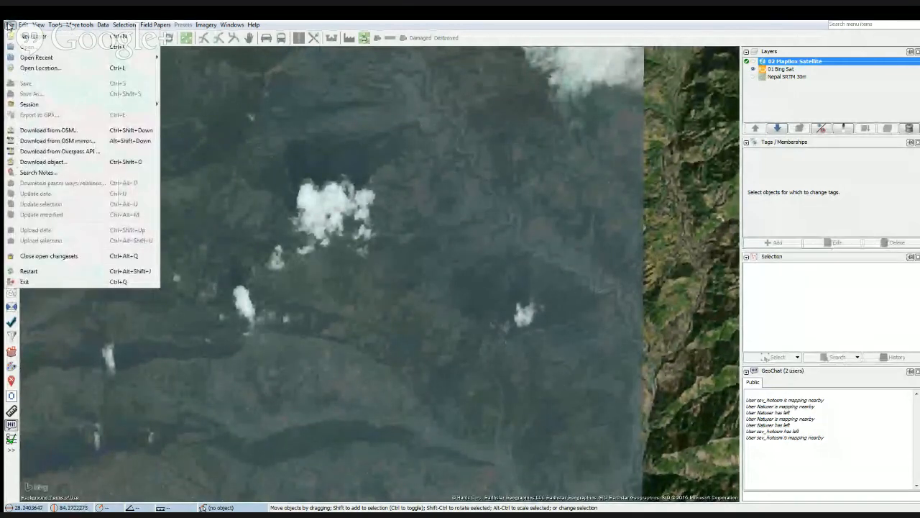
mouse_move(24, 25)
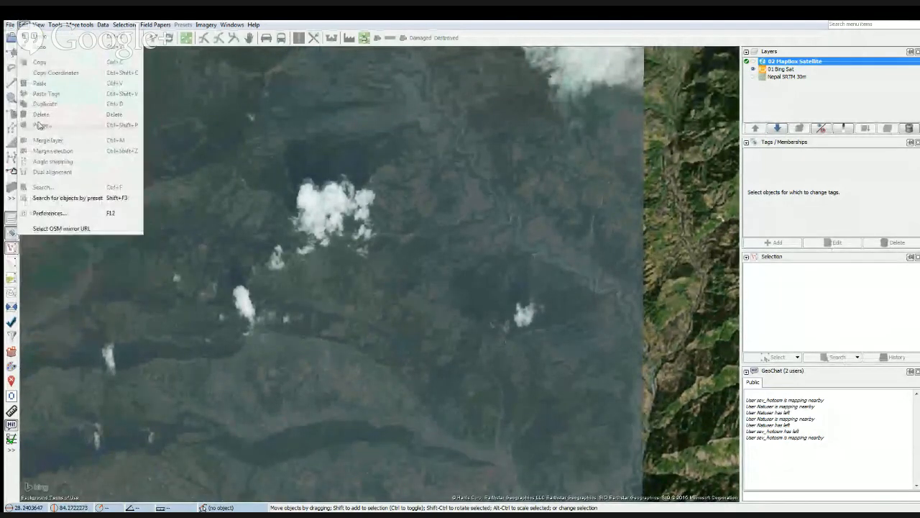
left_click(63, 216)
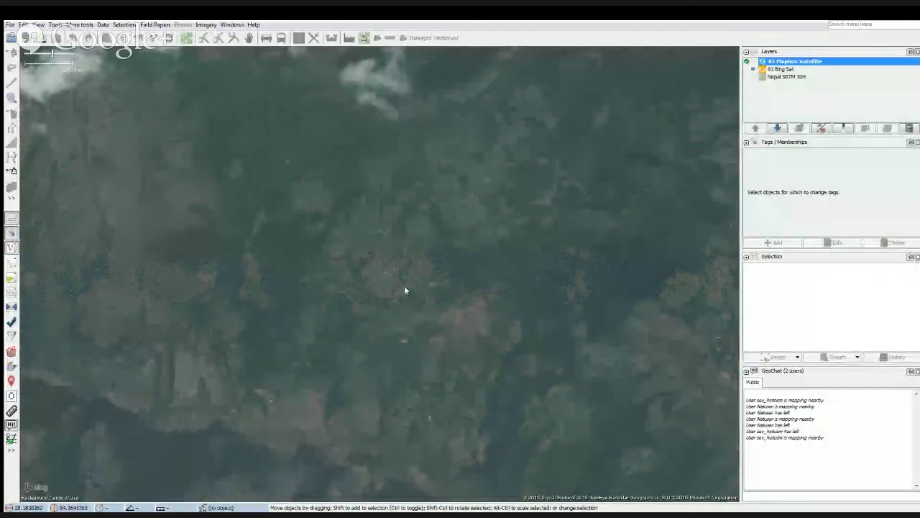
Examine the scattered buildings and the settlement along the ridge road in the Bing imagery, following the road southeast.
scroll(404, 285, "up", 5)
scroll(455, 246, "down", 3)
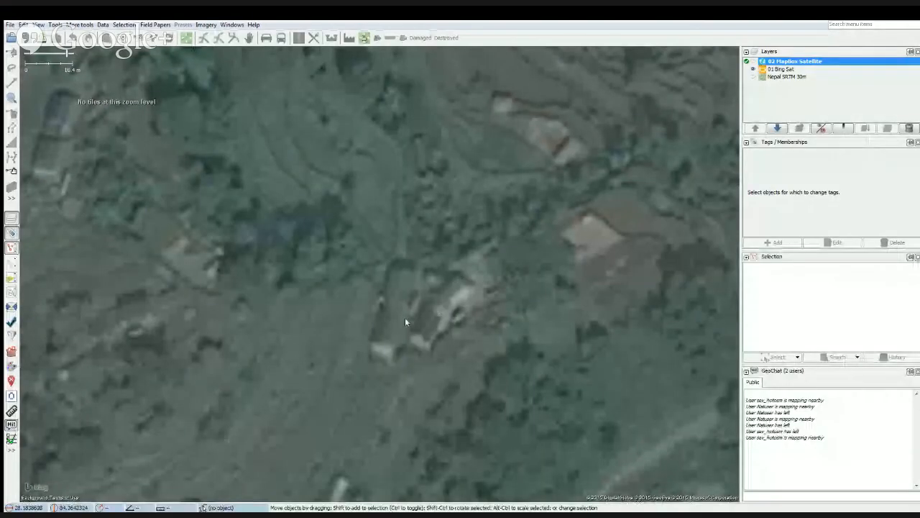
left_click_drag(421, 315, 394, 303)
scroll(383, 297, "down", 1)
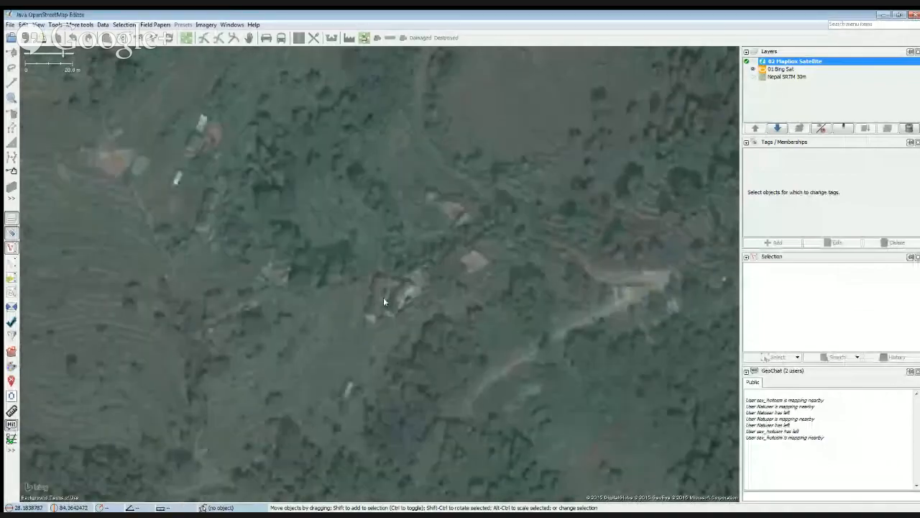
scroll(383, 297, "up", 2)
scroll(384, 302, "down", 2)
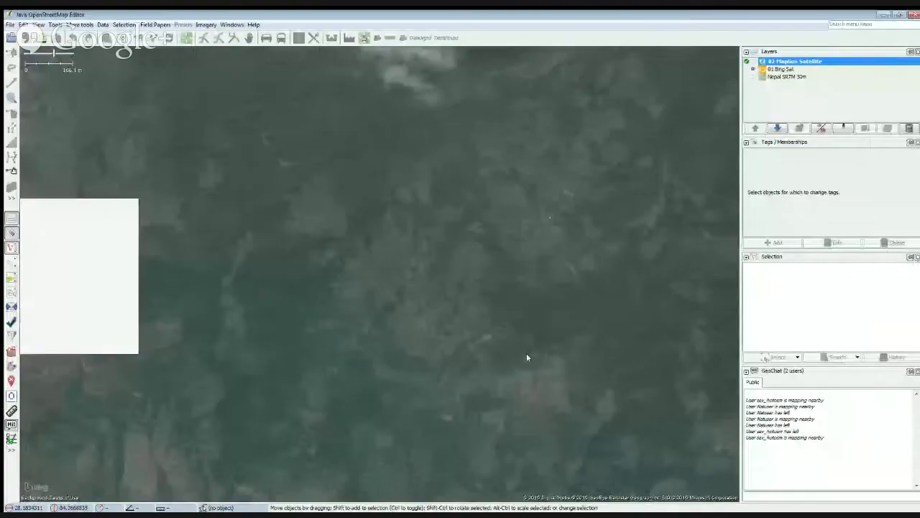
left_click_drag(526, 353, 400, 251)
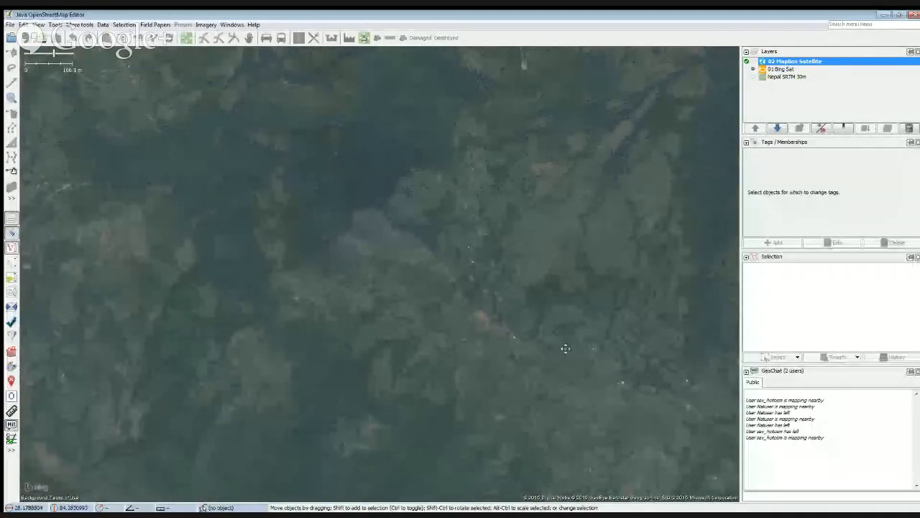
left_click_drag(566, 348, 428, 282)
left_click_drag(572, 374, 392, 336)
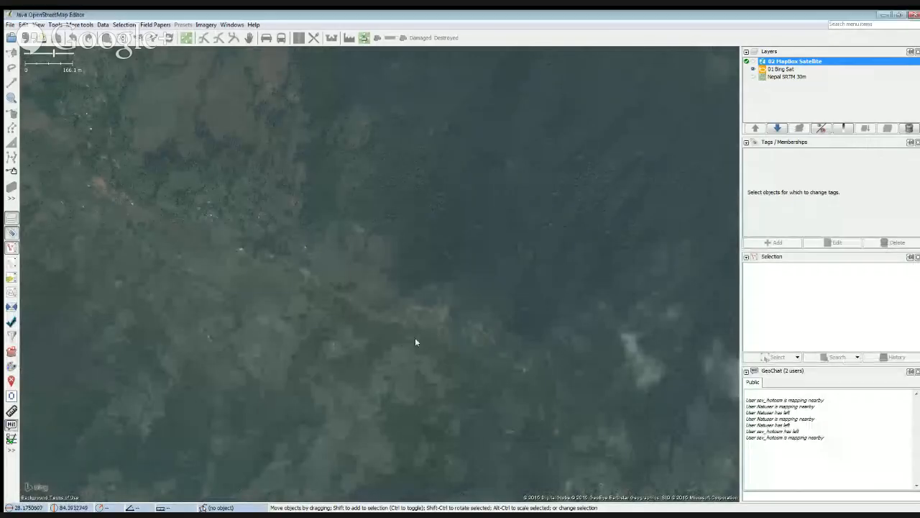
left_click_drag(415, 337, 426, 280)
scroll(338, 237, "up", 3)
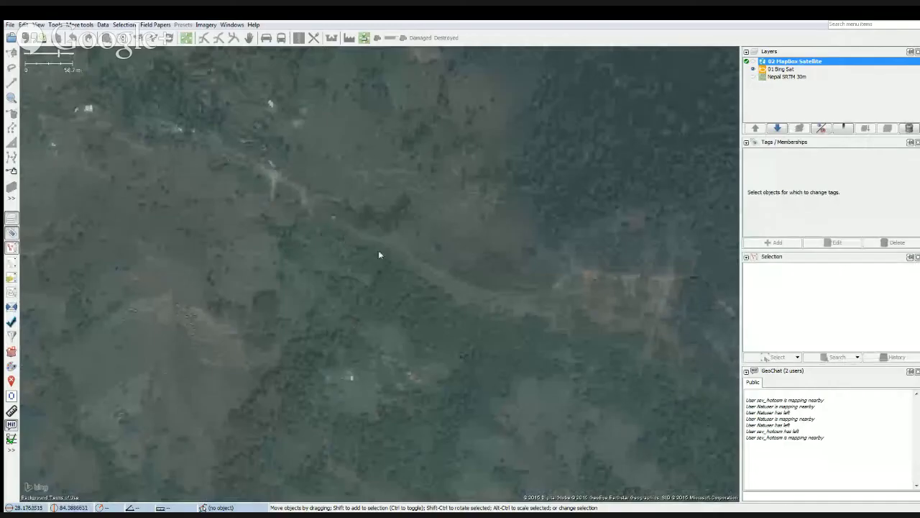
scroll(374, 241, "down", 2)
left_click_drag(371, 238, 328, 278)
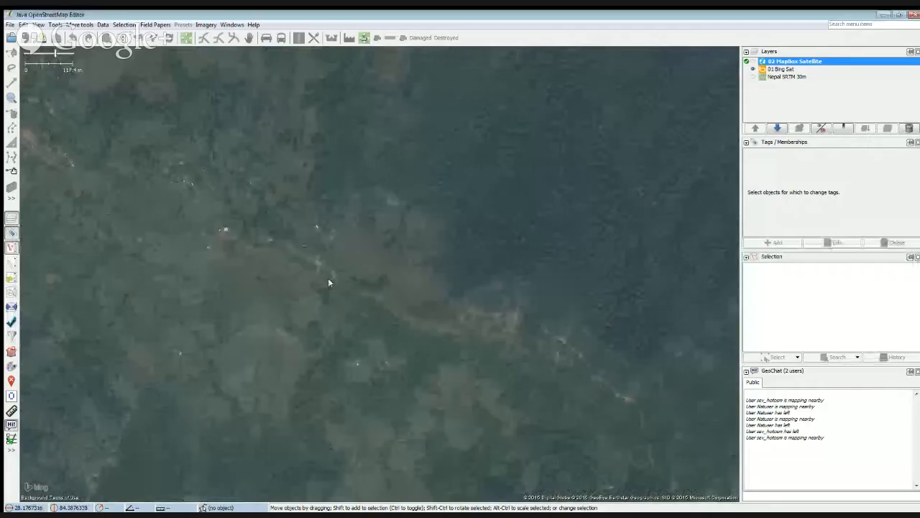
left_click_drag(496, 366, 370, 292)
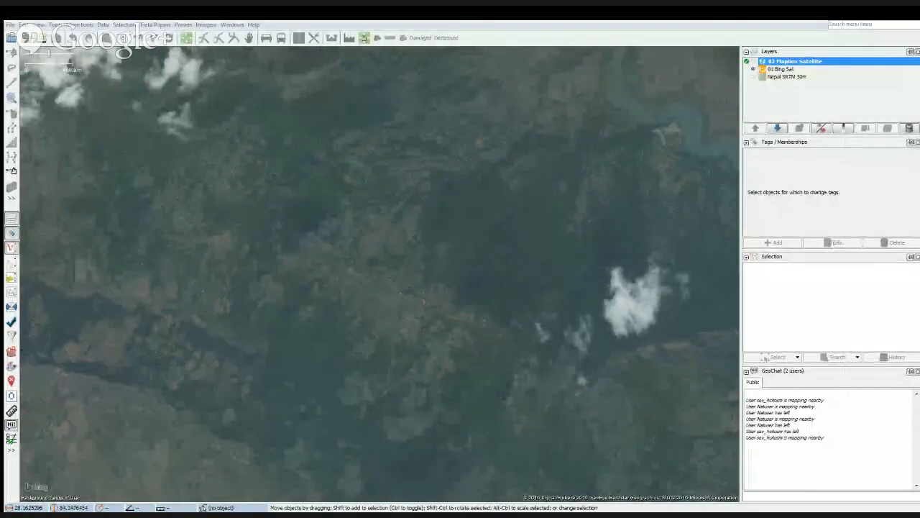
Inspect the ridge road junction and its adjacent buildings in the Bing imagery, comparing close-up and wide views.
scroll(432, 298, "down", 2)
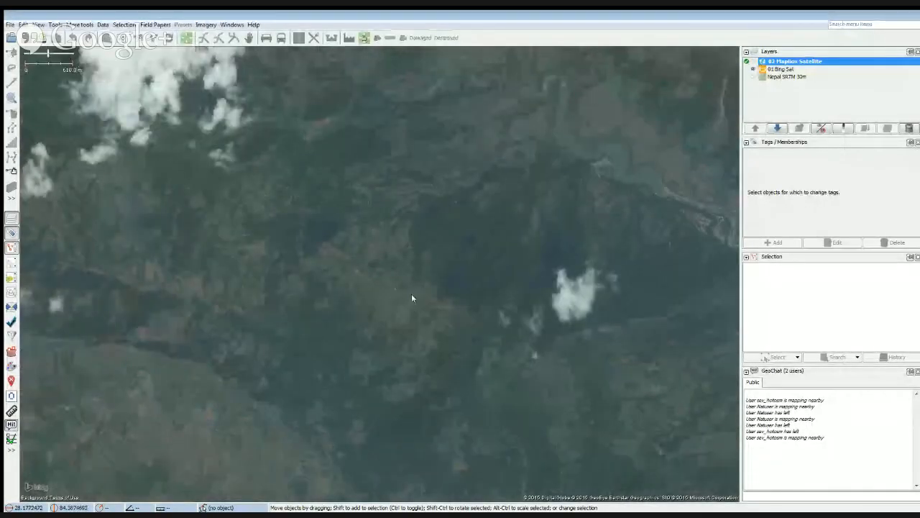
scroll(412, 297, "up", 3)
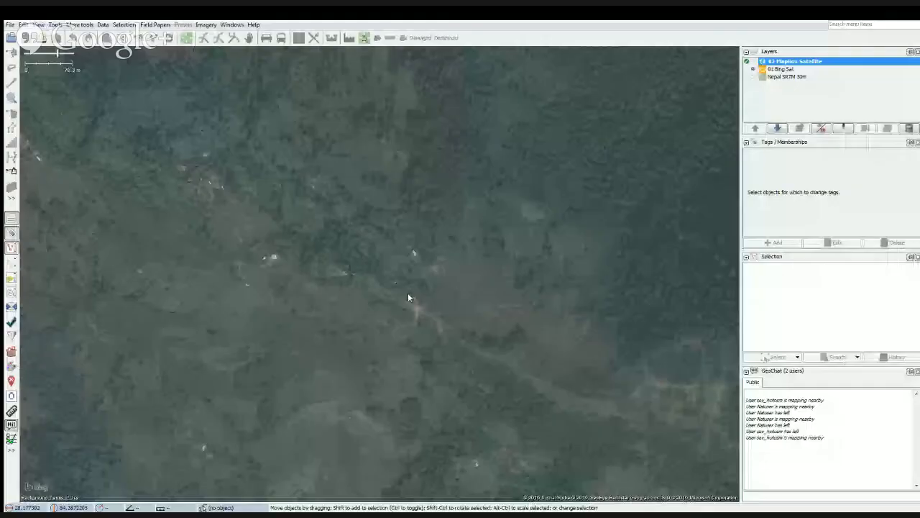
scroll(407, 295, "up", 1)
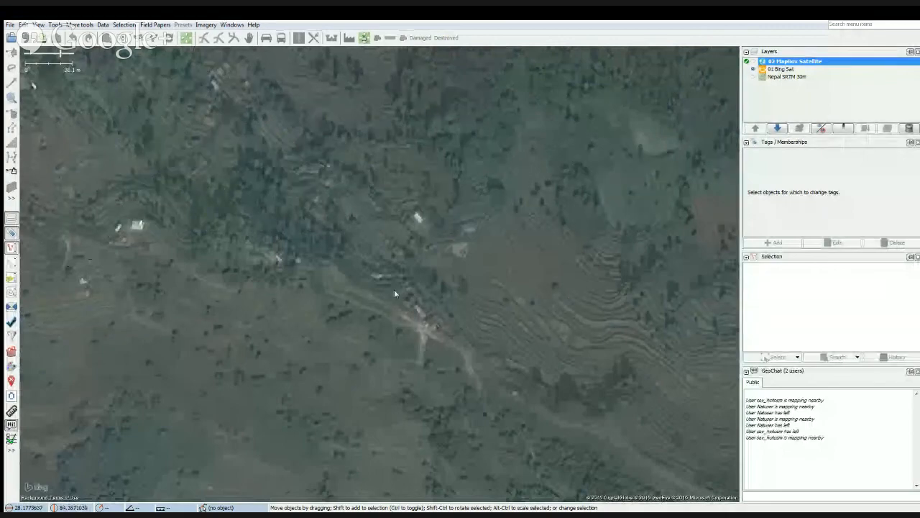
scroll(394, 294, "down", 1)
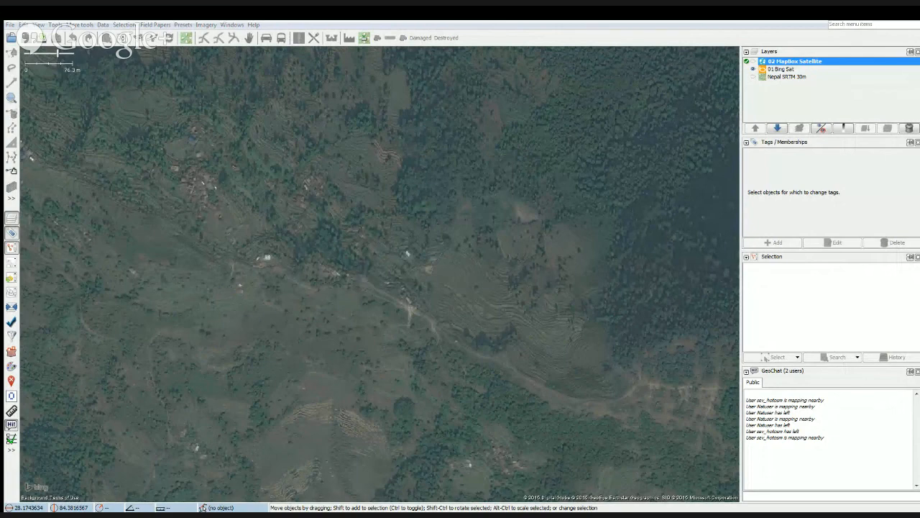
scroll(403, 306, "up", 5)
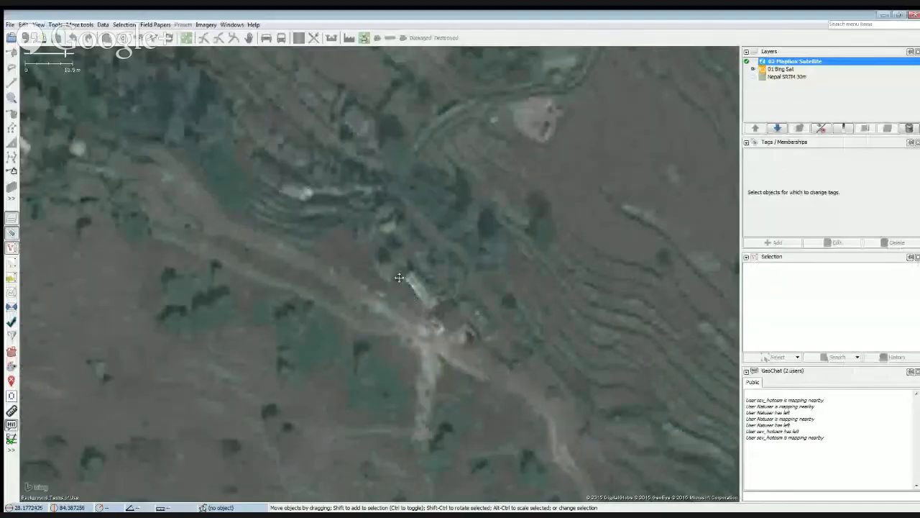
left_click_drag(399, 277, 363, 232)
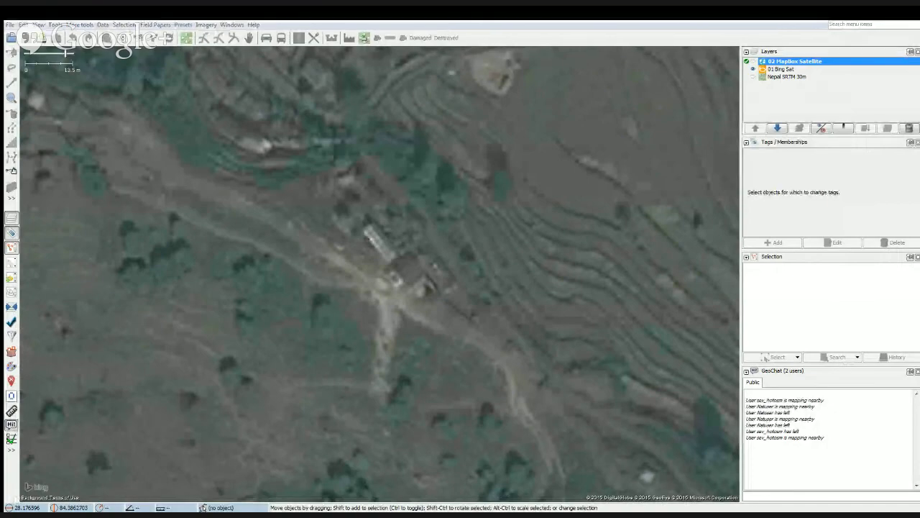
scroll(480, 300, "down", 3)
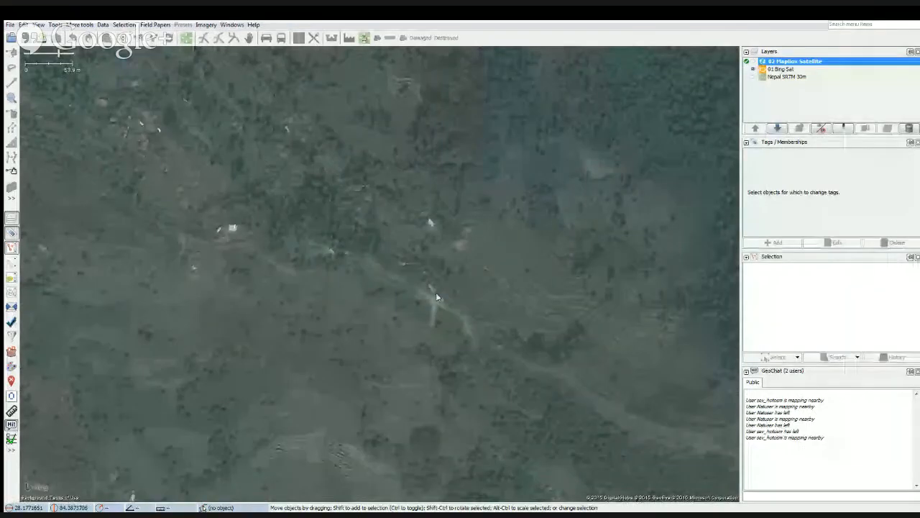
scroll(436, 293, "down", 4)
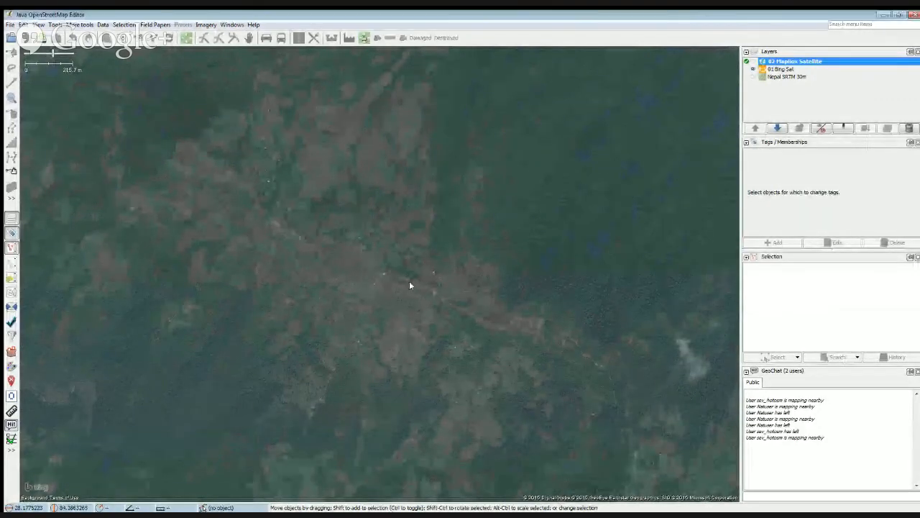
scroll(410, 286, "up", 2)
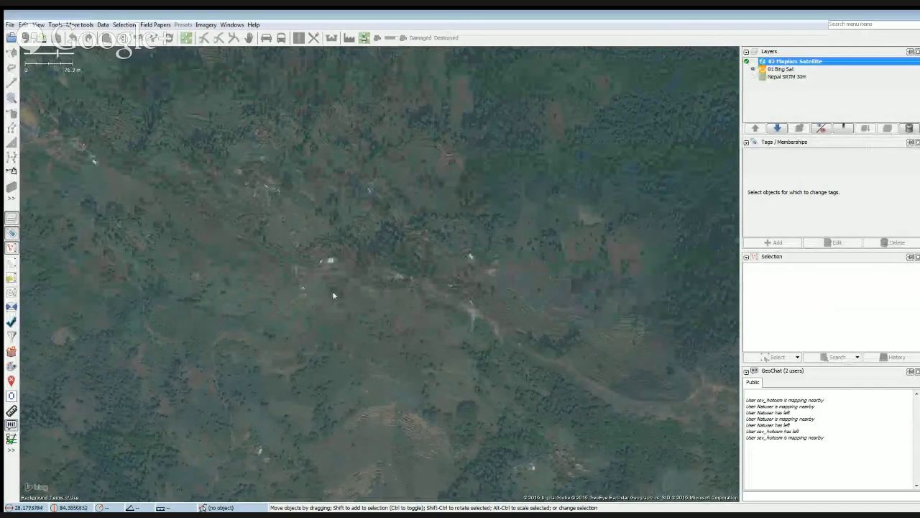
scroll(333, 295, "down", 1)
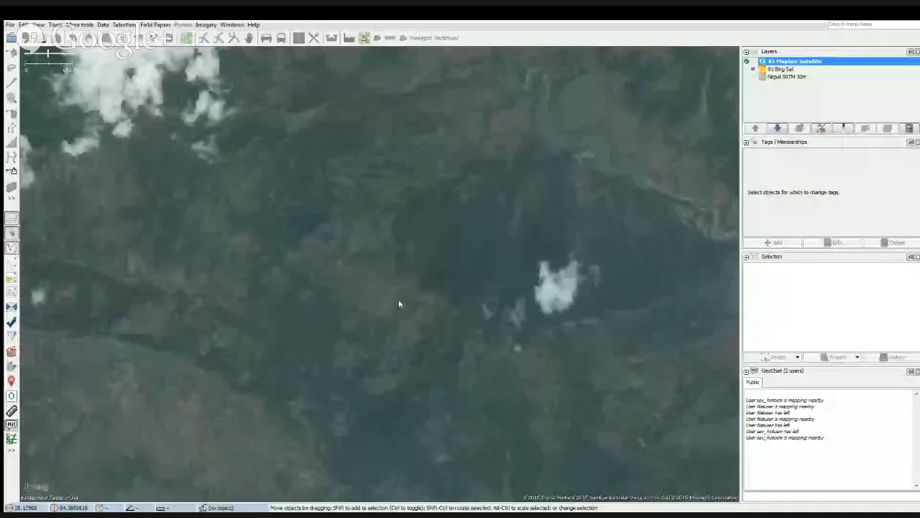
Examine the Bing imagery farther south for unpaved roads winding through the forested hills.
scroll(400, 299, "up", 2)
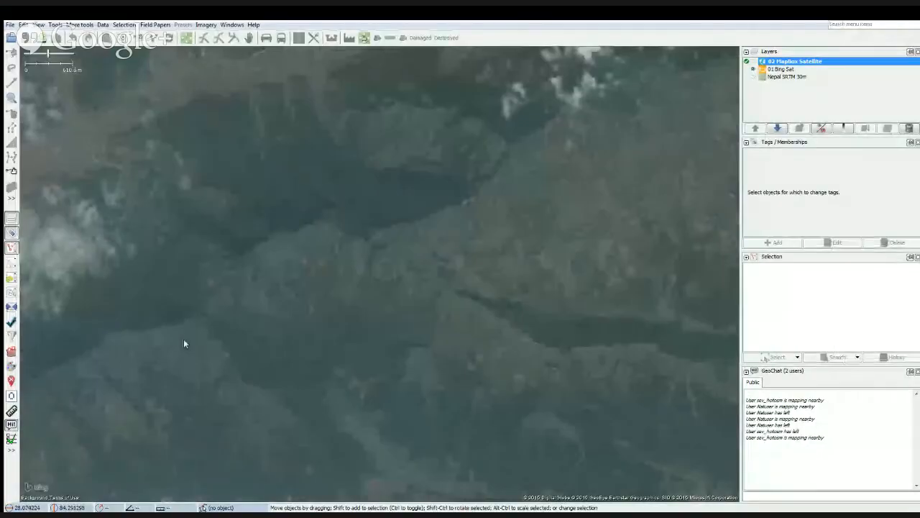
scroll(392, 271, "up", 2)
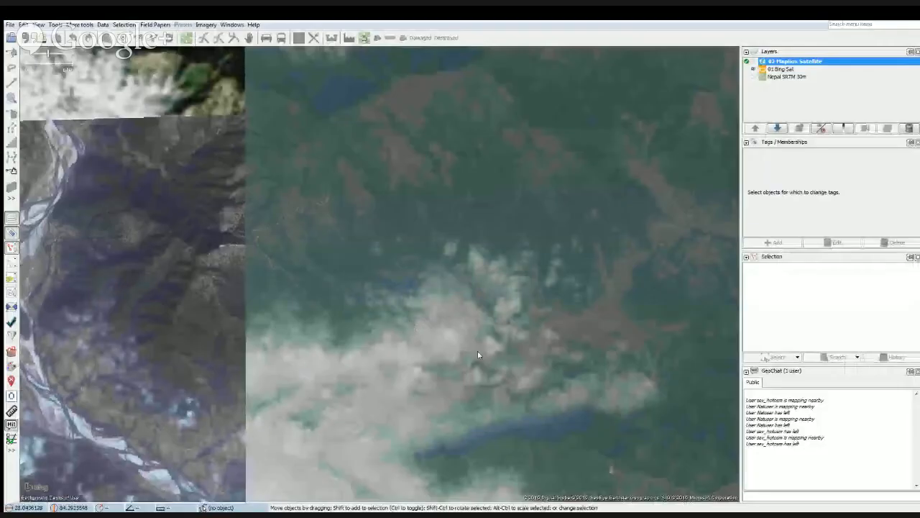
scroll(501, 282, "up", 2)
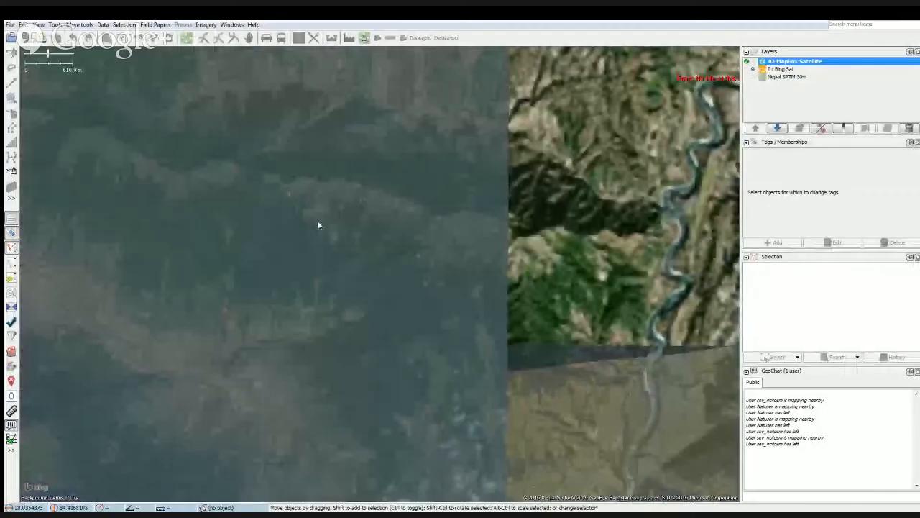
scroll(425, 312, "up", 2)
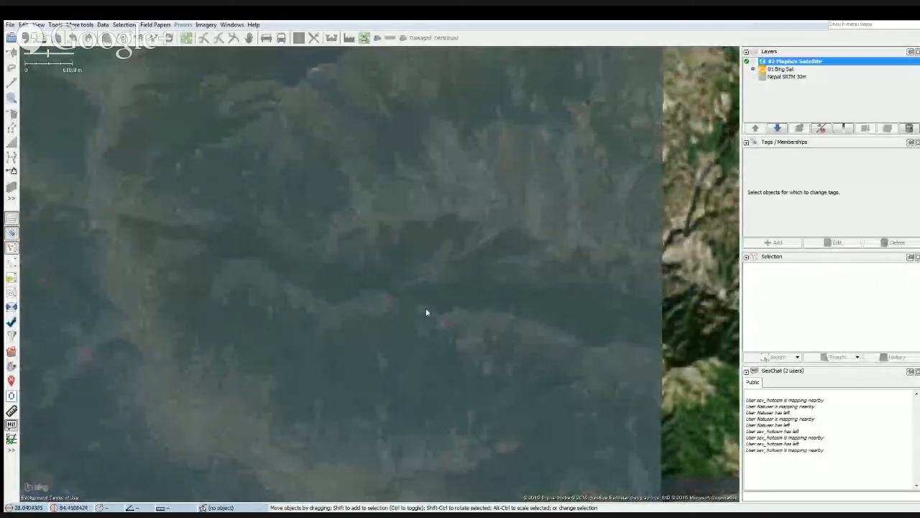
scroll(357, 243, "down", 2)
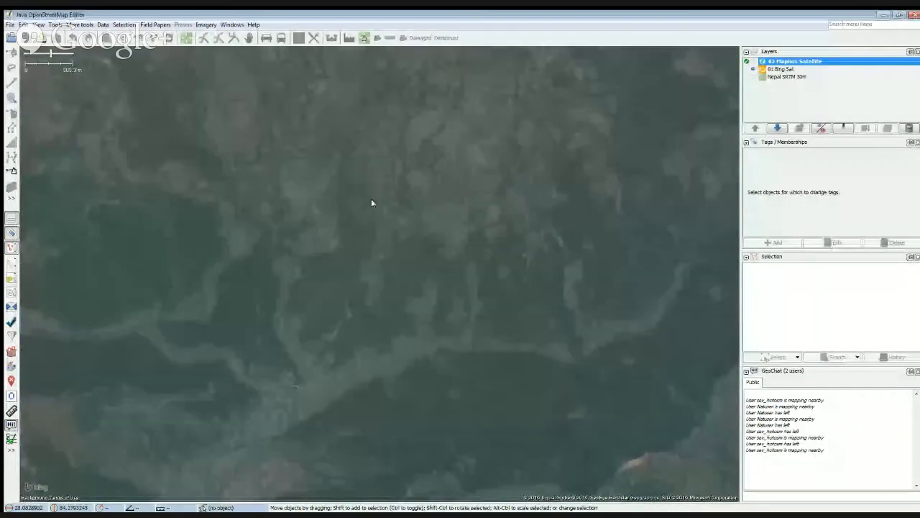
scroll(360, 329, "up", 2)
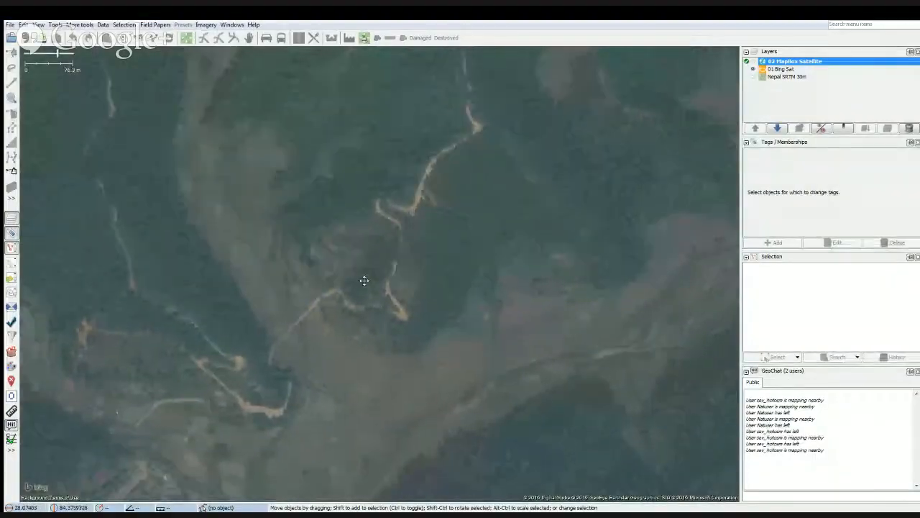
scroll(404, 288, "up", 2)
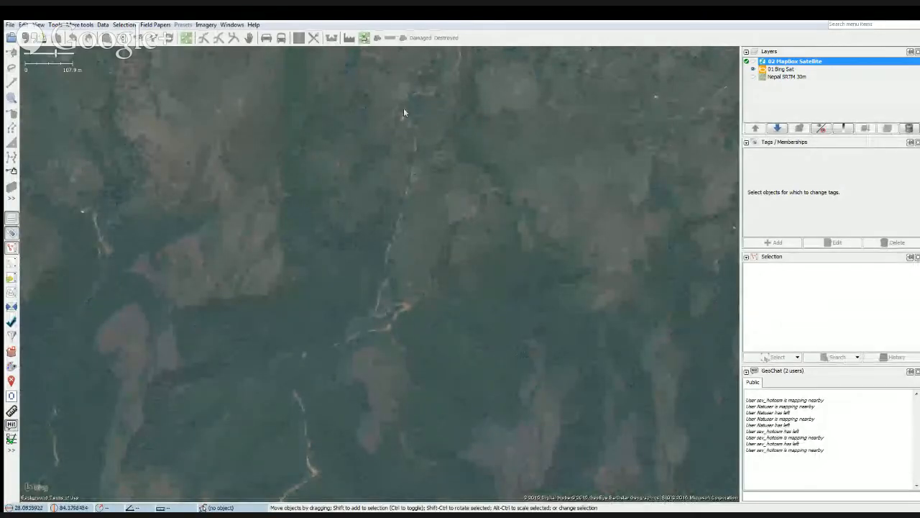
Create a new empty data layer above the imagery layers.
left_click(11, 25)
left_click(33, 42)
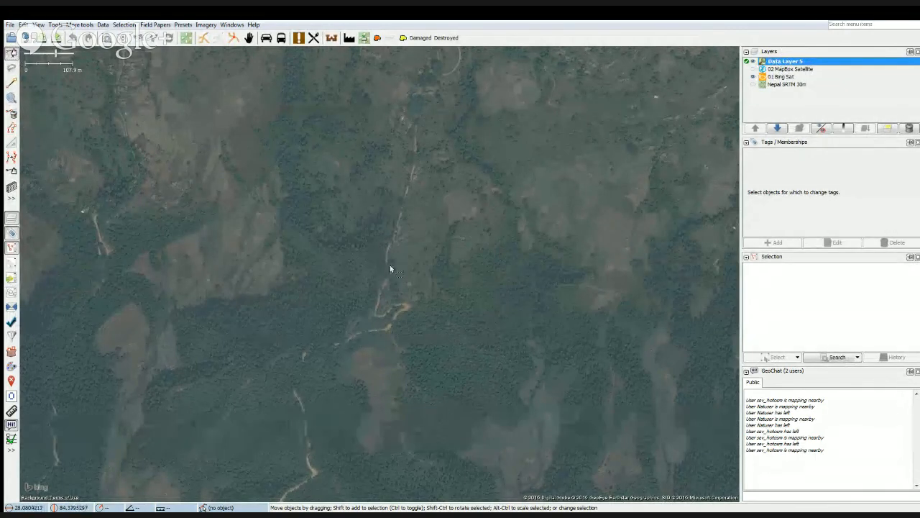
right_click(387, 227)
left_click(305, 291)
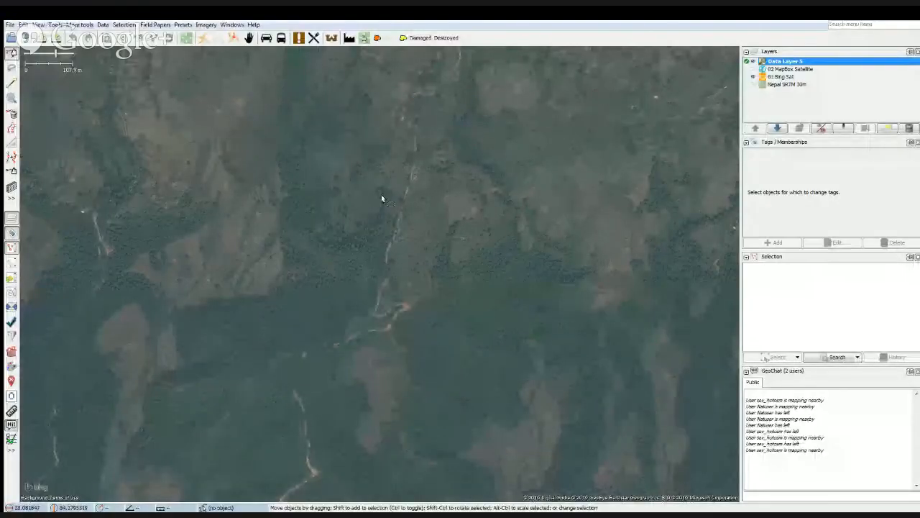
Bring the straight dirt road south of the village into close view and turn on Viewport Following.
scroll(382, 195, "up", 1)
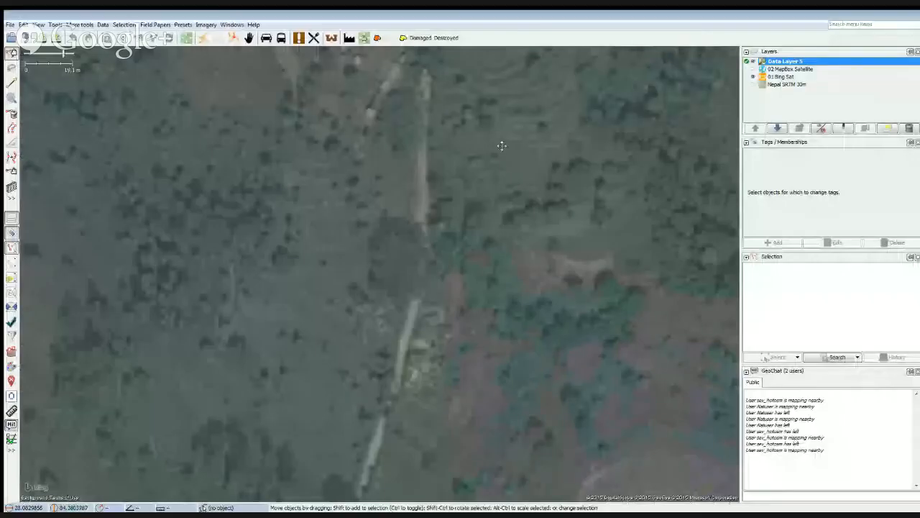
left_click_drag(502, 146, 448, 249)
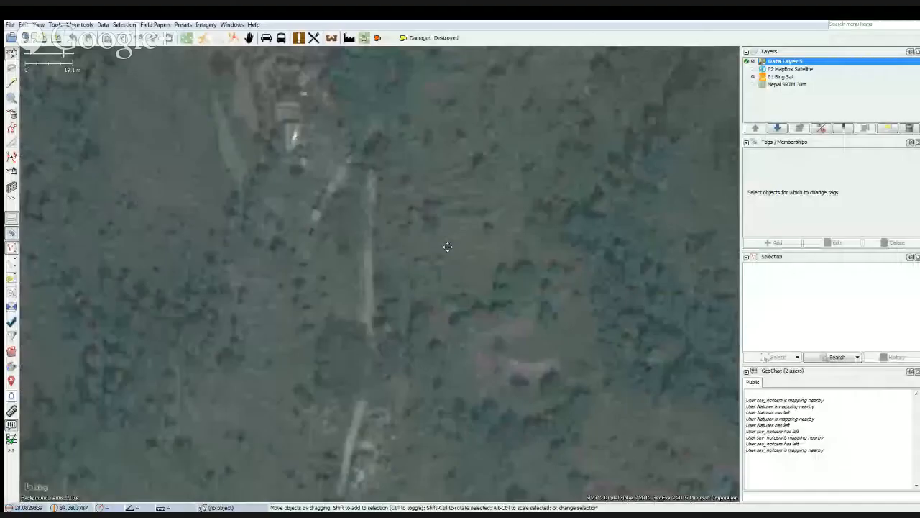
left_click(38, 25)
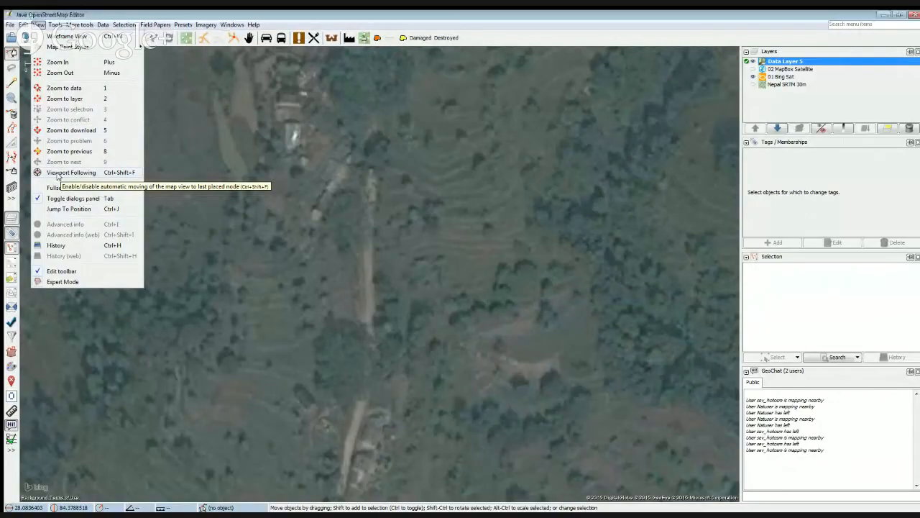
left_click(57, 173)
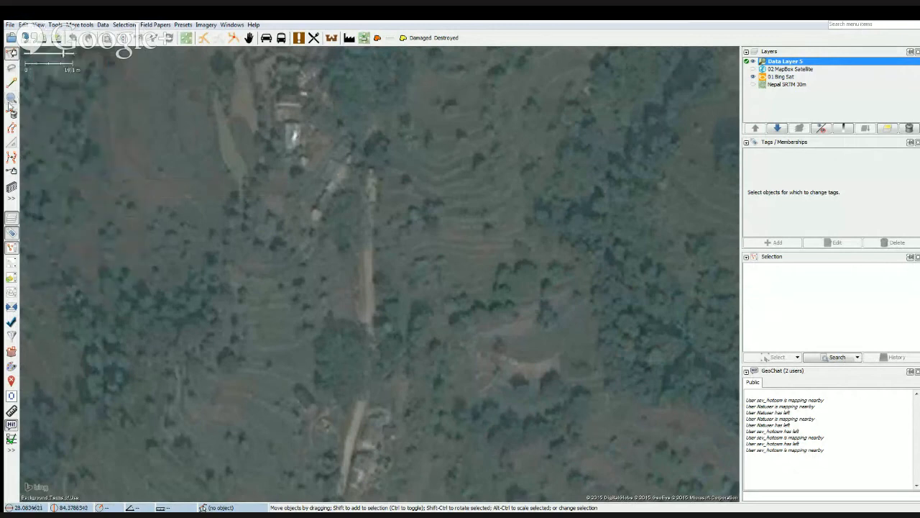
Trace the dirt road as a new way, starting just below the village and following it south to the gap under the trees.
key("a")
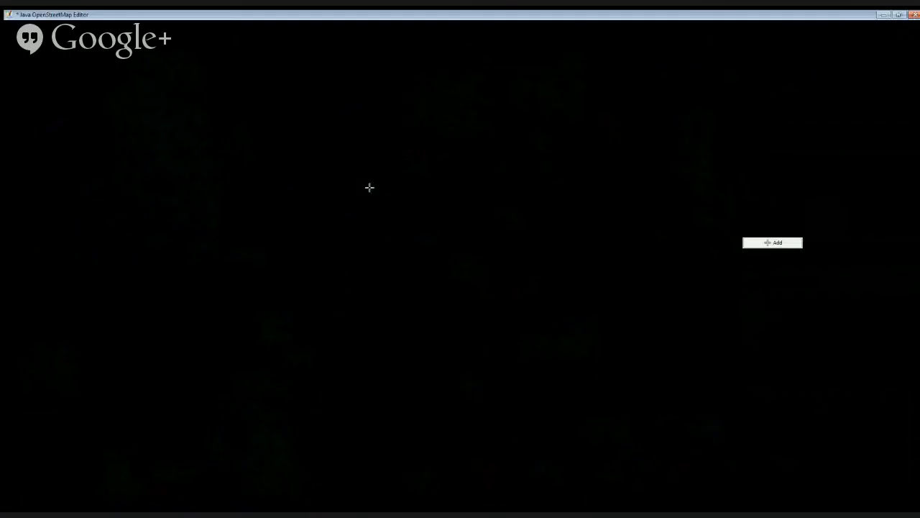
left_click(371, 185)
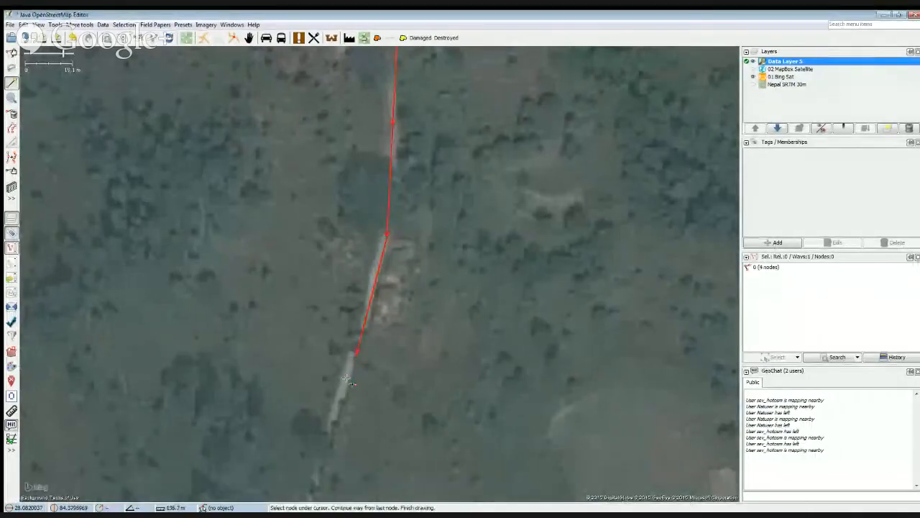
left_click(340, 384)
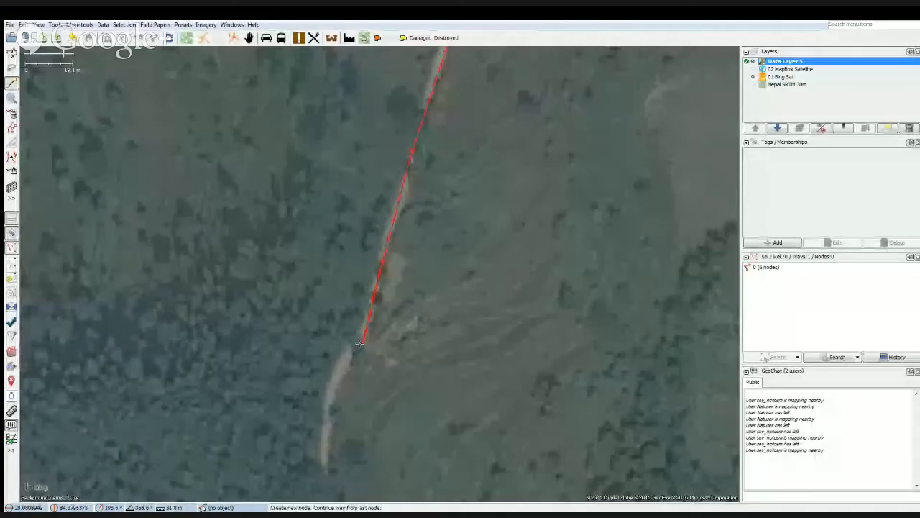
left_click(359, 343)
left_click(350, 316)
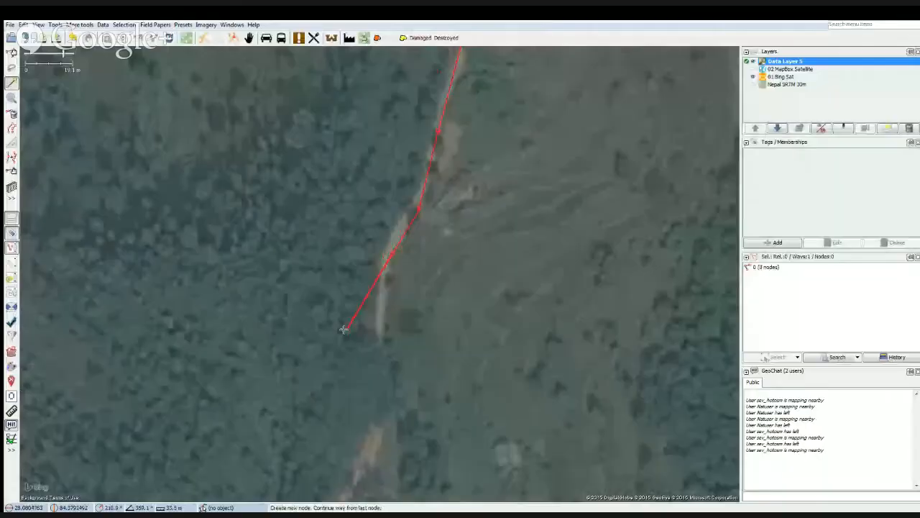
left_click(379, 322)
left_click(381, 332)
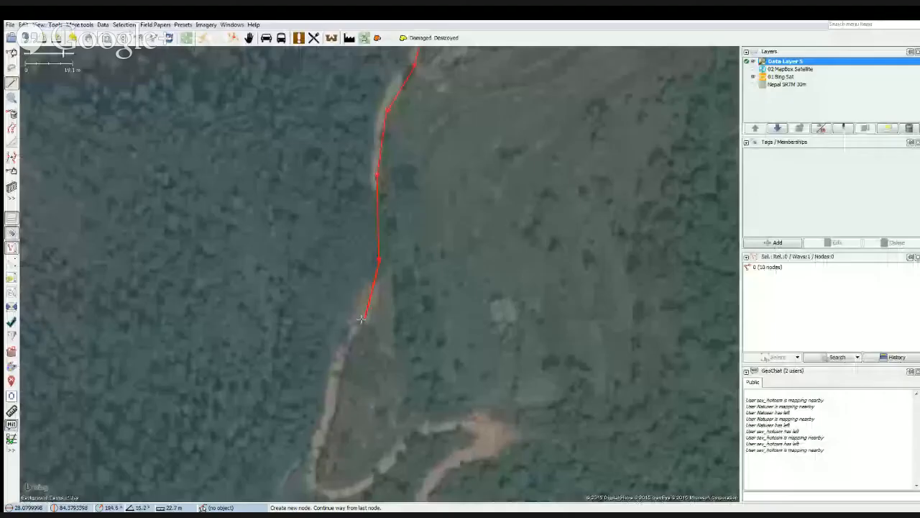
Continue the way south along the dirt road, down to the first hairpin and around its bend.
left_click(368, 315)
left_click(353, 330)
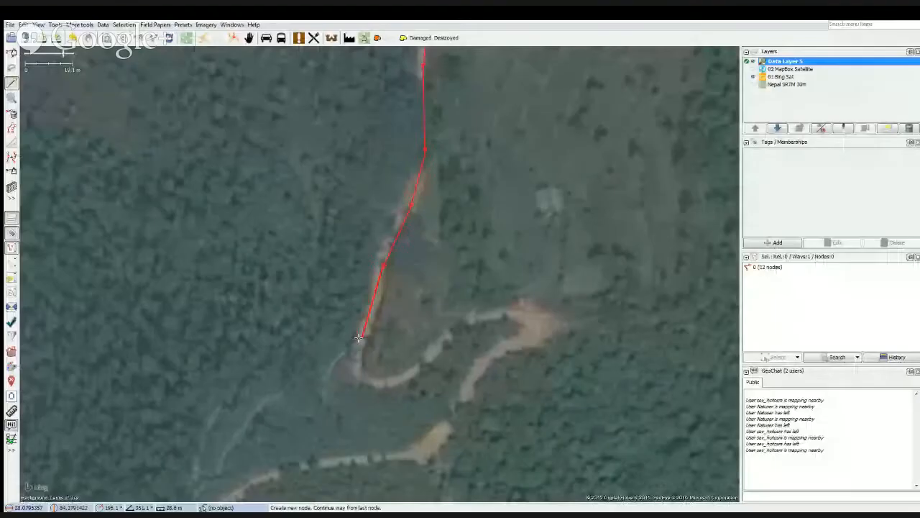
left_click(361, 342)
left_click(380, 313)
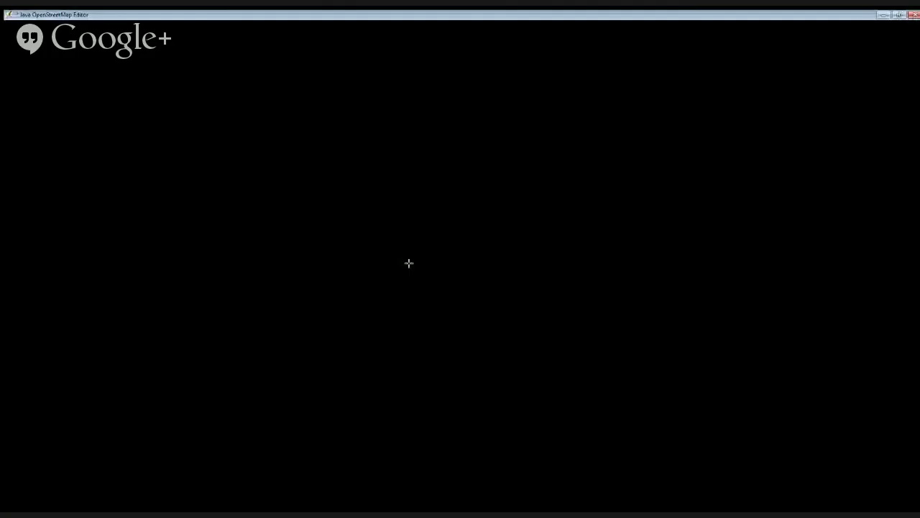
left_click(412, 264)
left_click(416, 237)
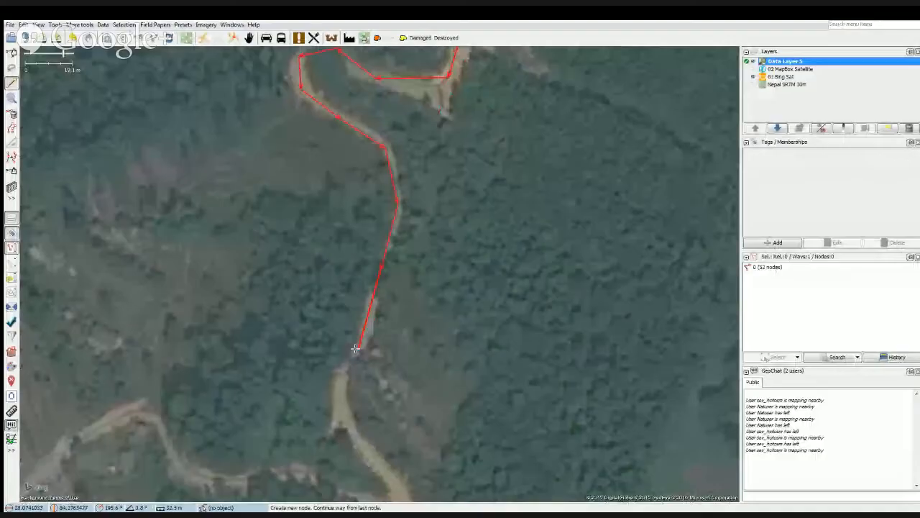
Extend the way to just above the southern switchback, finish drawing there, and turn off Viewport Following.
left_click(358, 348)
left_click_drag(355, 348, 382, 253)
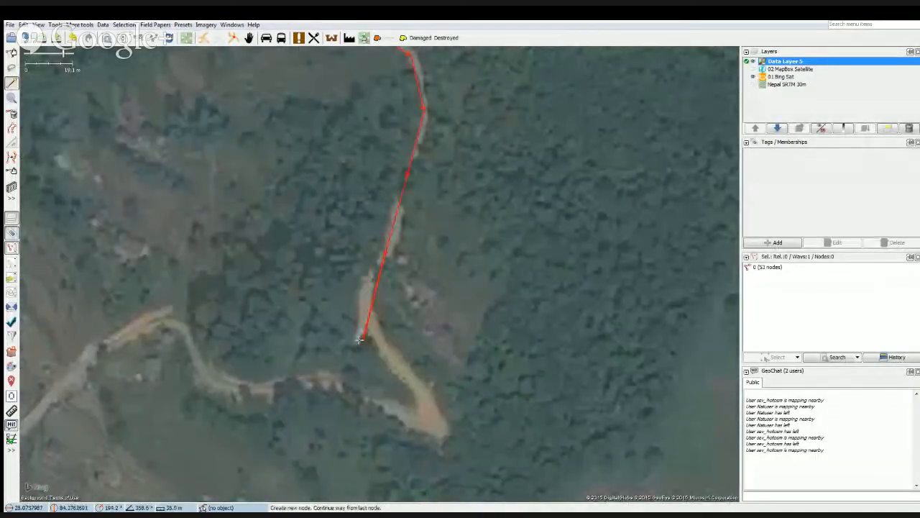
left_click(365, 295)
left_click_drag(364, 295, 391, 257)
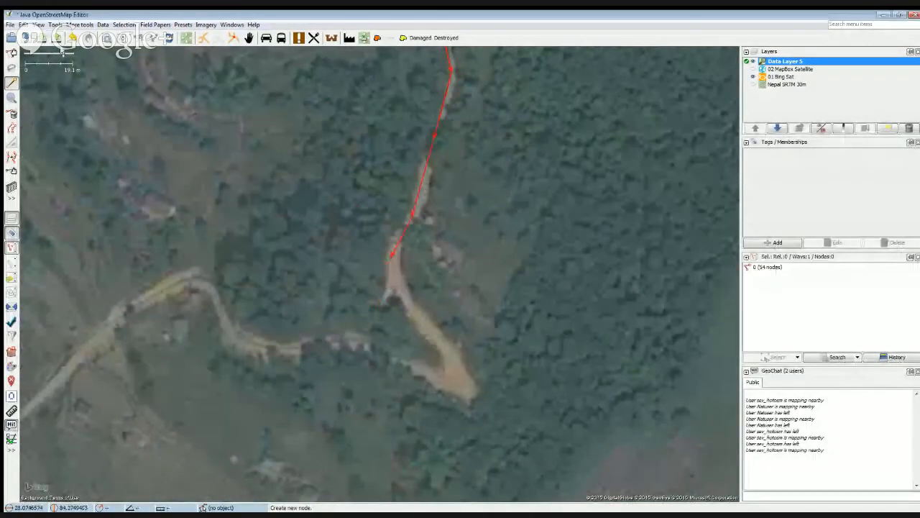
left_click(38, 24)
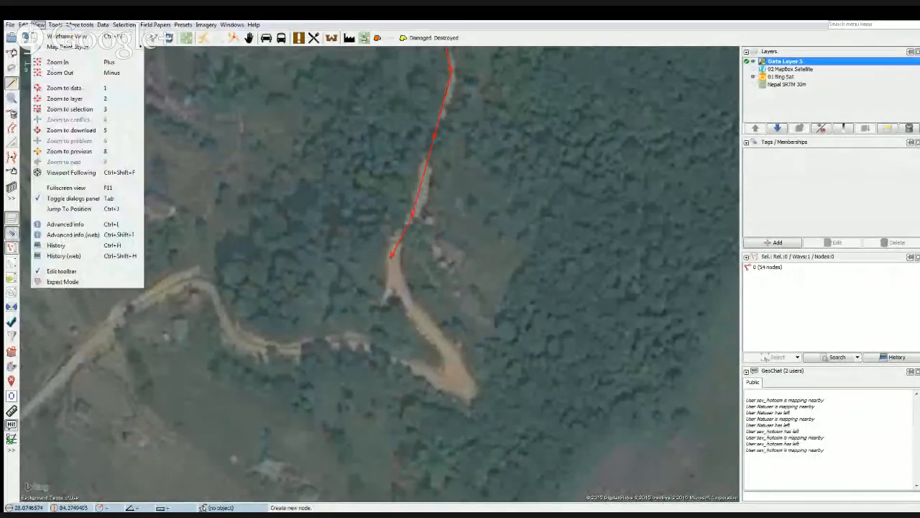
left_click(81, 173)
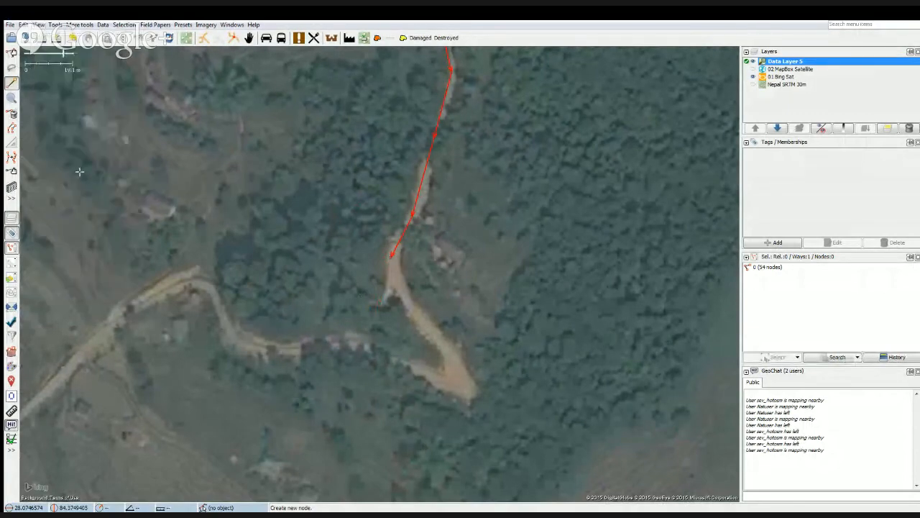
Move the entire traced way slightly east so that it runs parallel to the dirt road.
scroll(362, 287, "down", 2)
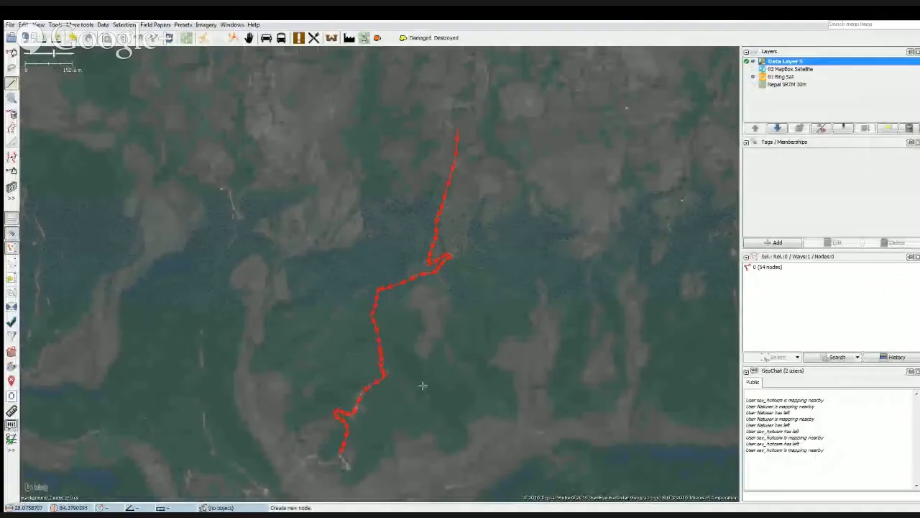
left_click_drag(423, 386, 421, 343)
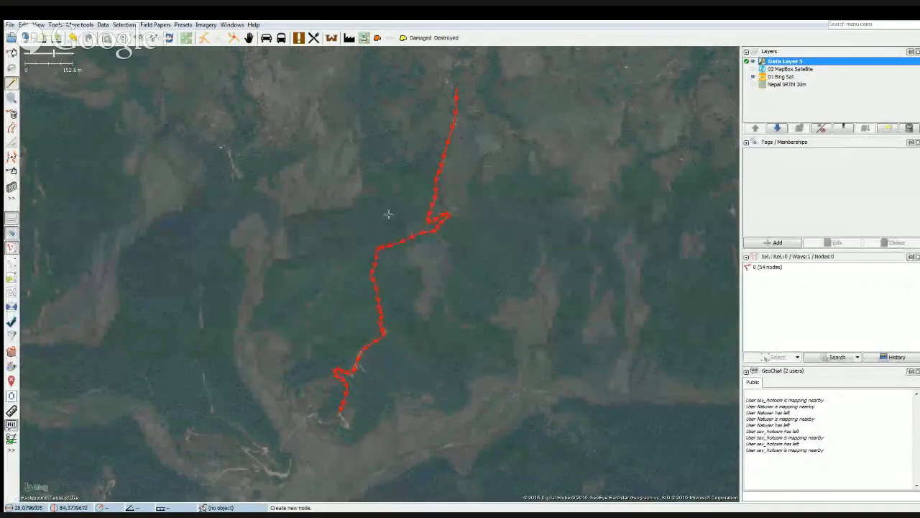
scroll(452, 151, "up", 3)
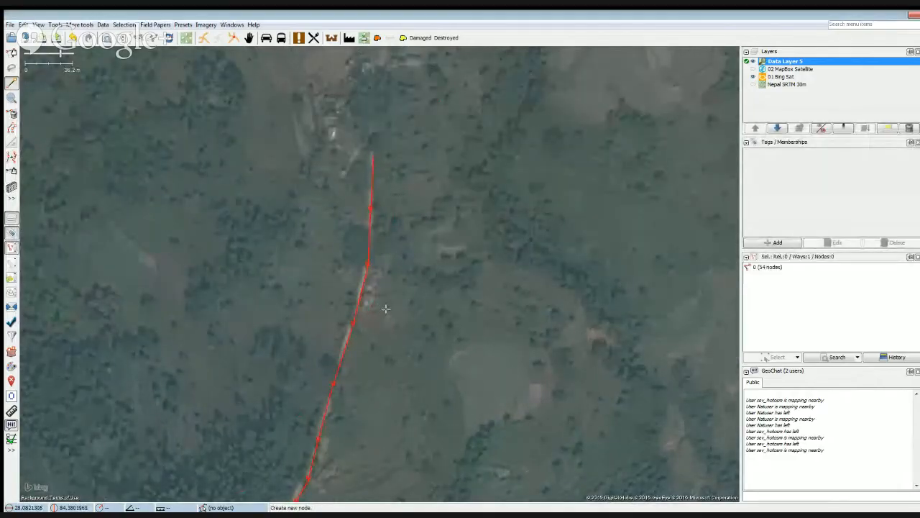
scroll(385, 309, "down", 2)
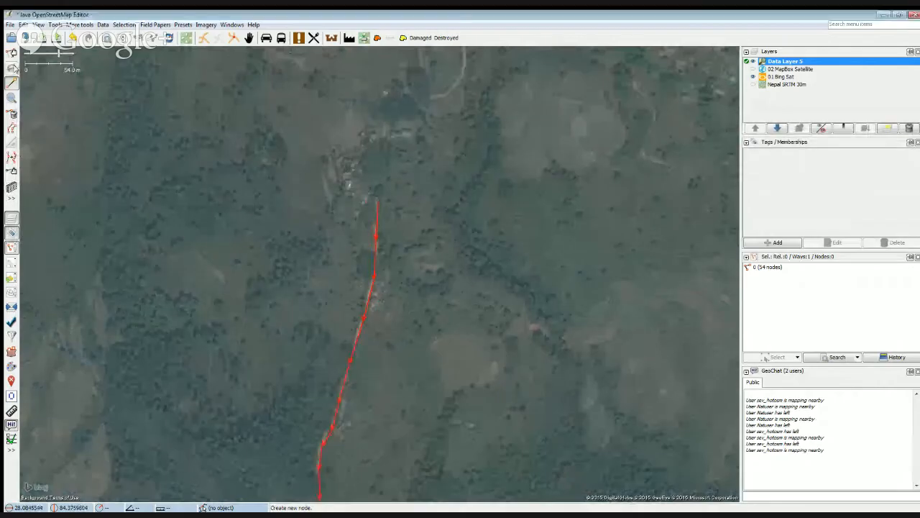
key("s")
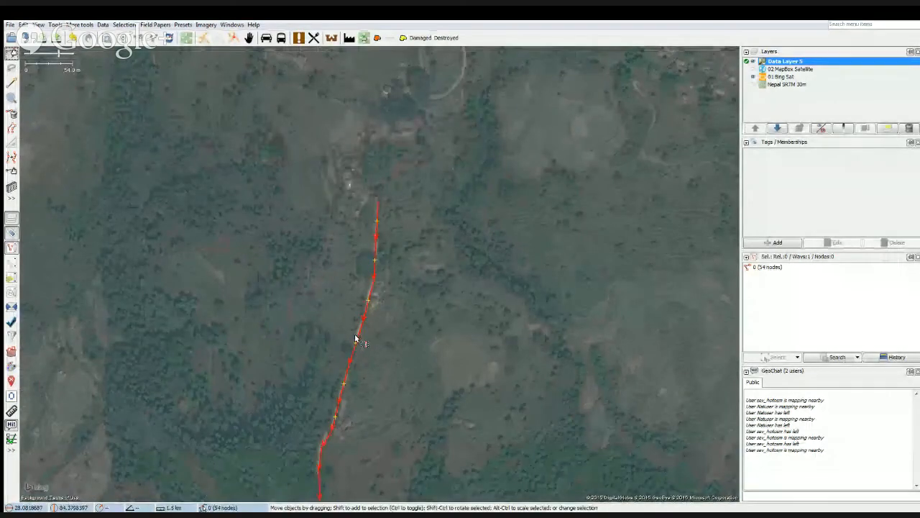
left_click_drag(355, 338, 367, 336)
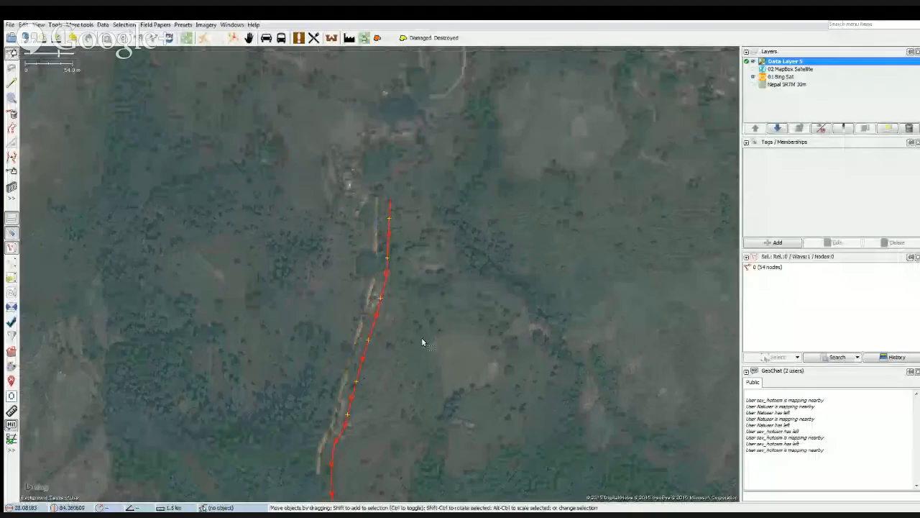
Use Improve Way Accuracy to shift the nodes of the way's northern stretch onto the dirt road.
scroll(335, 358, "up", 3)
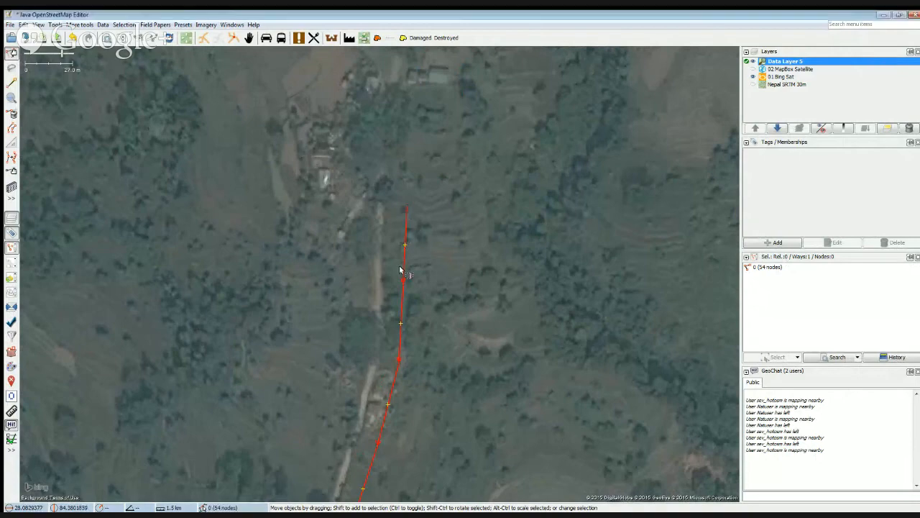
left_click_drag(353, 419, 346, 227)
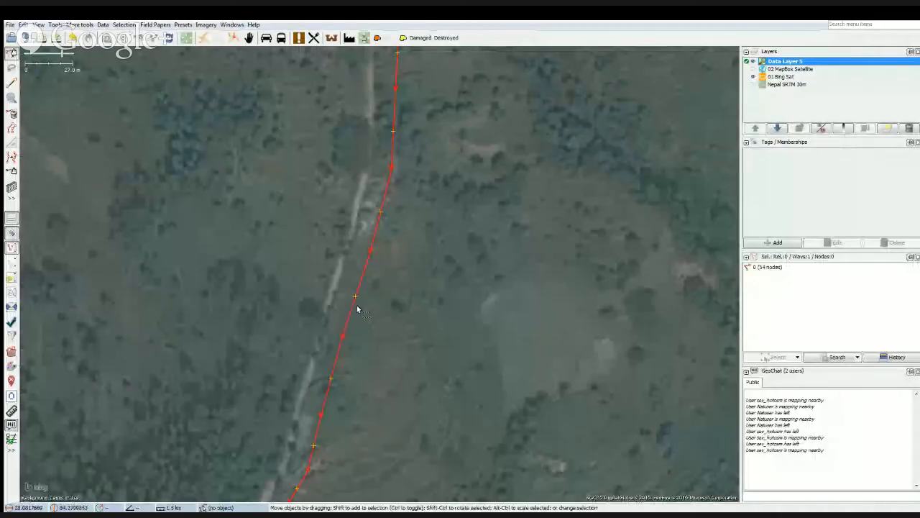
left_click_drag(308, 185, 306, 405)
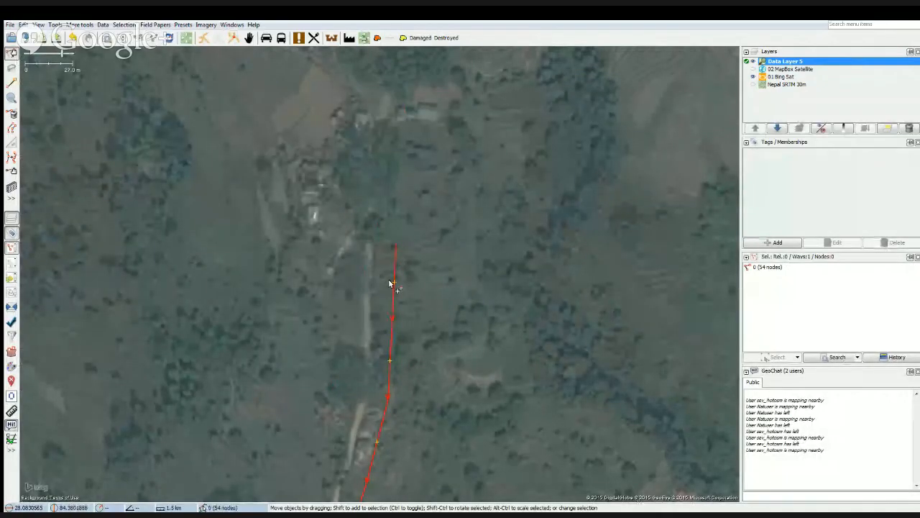
left_click(313, 291)
left_click_drag(313, 290, 366, 314)
left_click(386, 304)
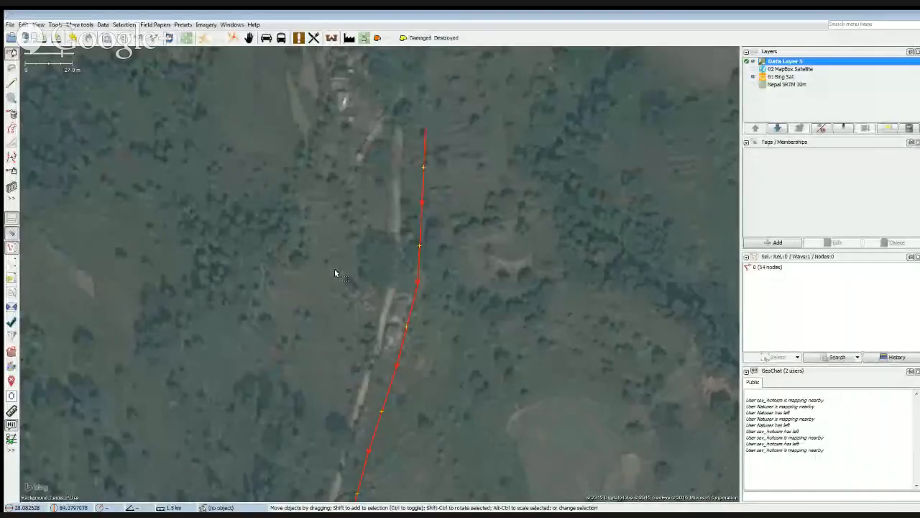
left_click_drag(335, 268, 295, 349)
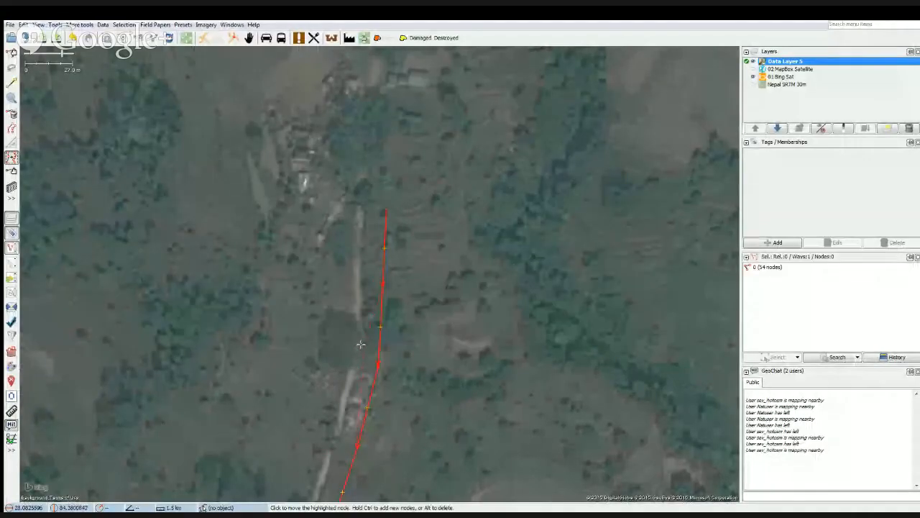
left_click(369, 209)
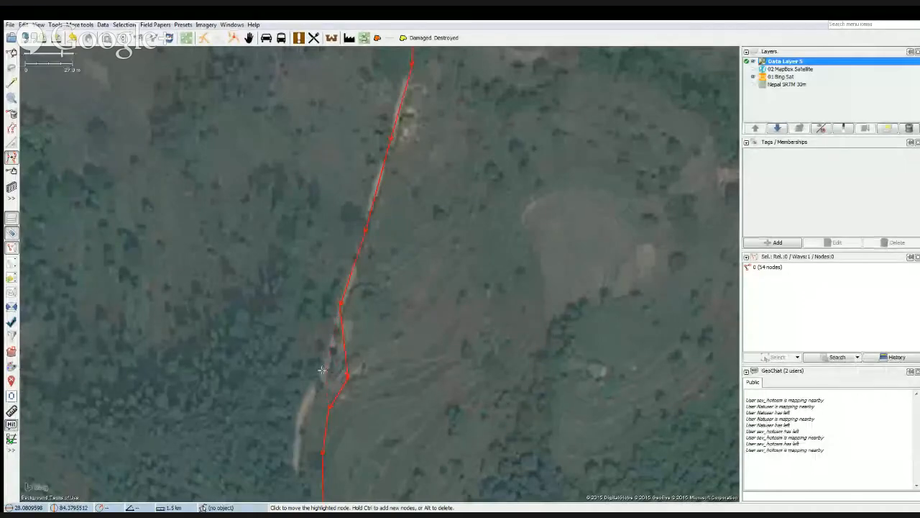
left_click(323, 370)
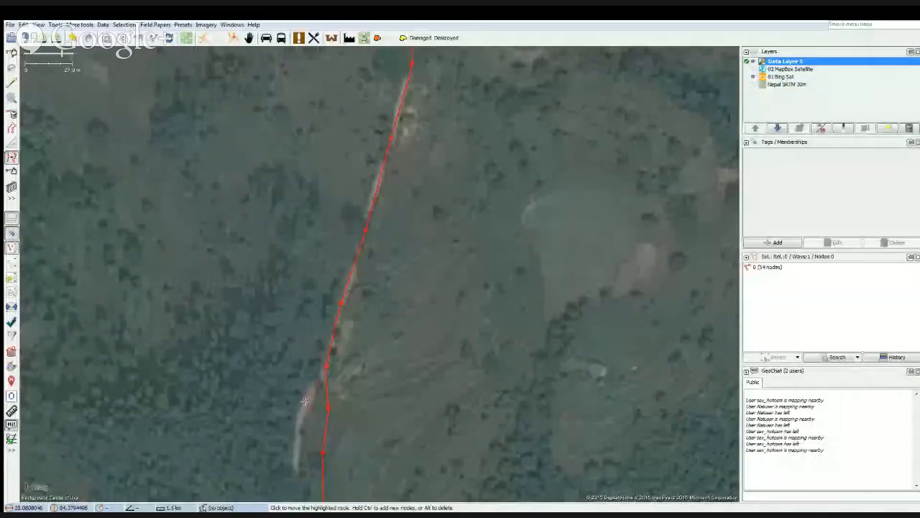
left_click(304, 401)
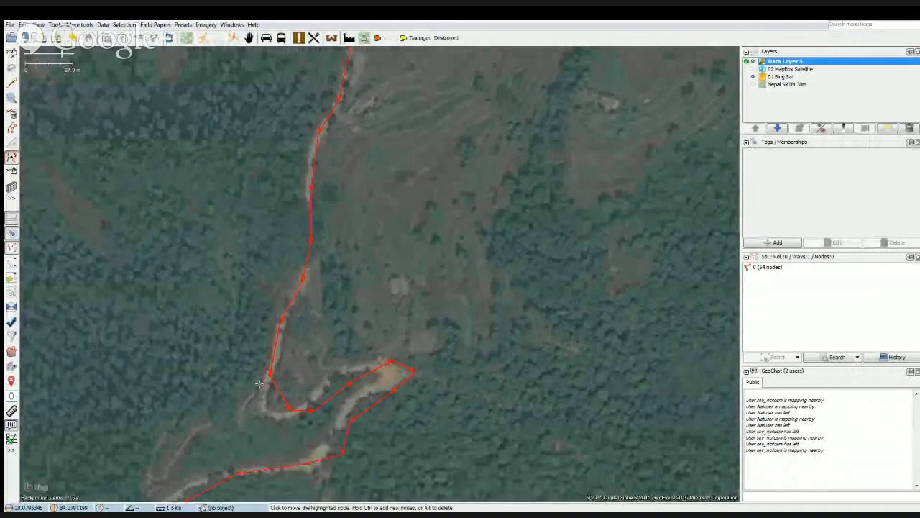
In Select mode, move the nodes around the first hairpin closer to the bends of the dirt road.
key("s")
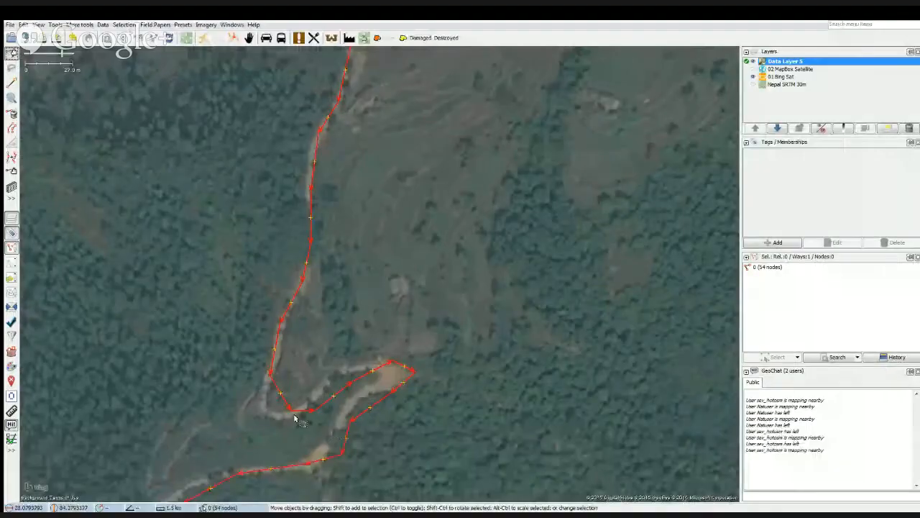
left_click_drag(288, 412, 266, 415)
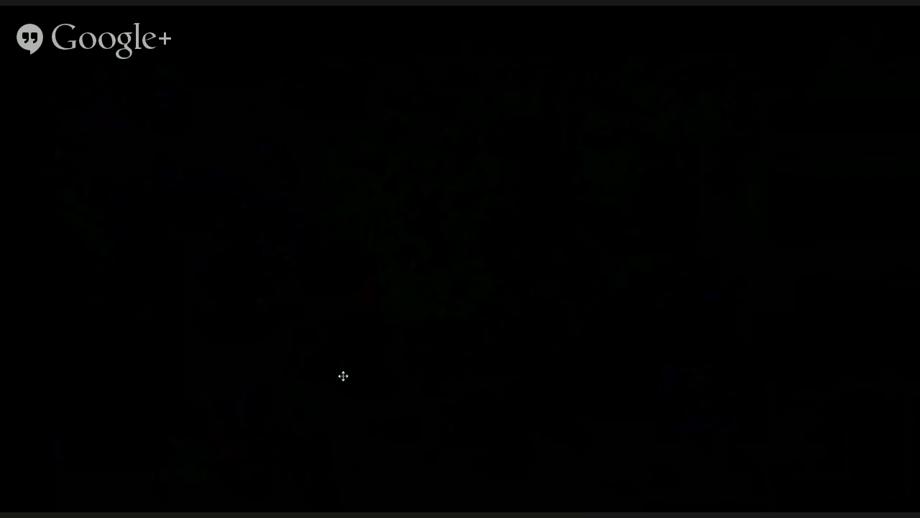
left_click_drag(343, 376, 394, 376)
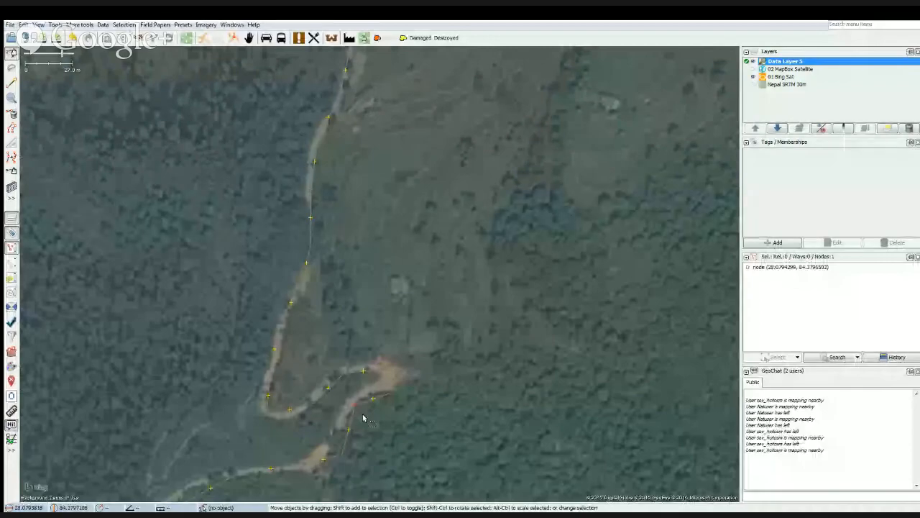
With Improve Way Accuracy, move the nodes at the eastern bend of the switchback to its outer edge.
left_click(363, 418)
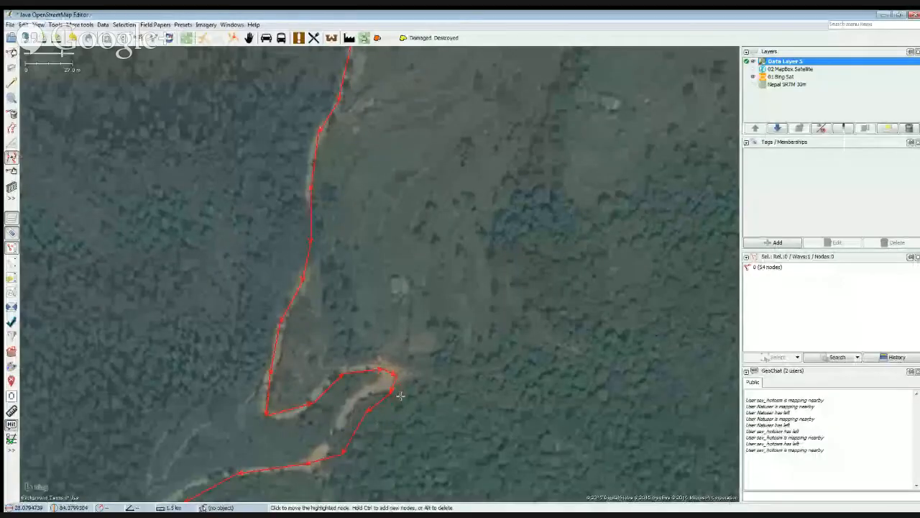
left_click(405, 395)
left_click(405, 369)
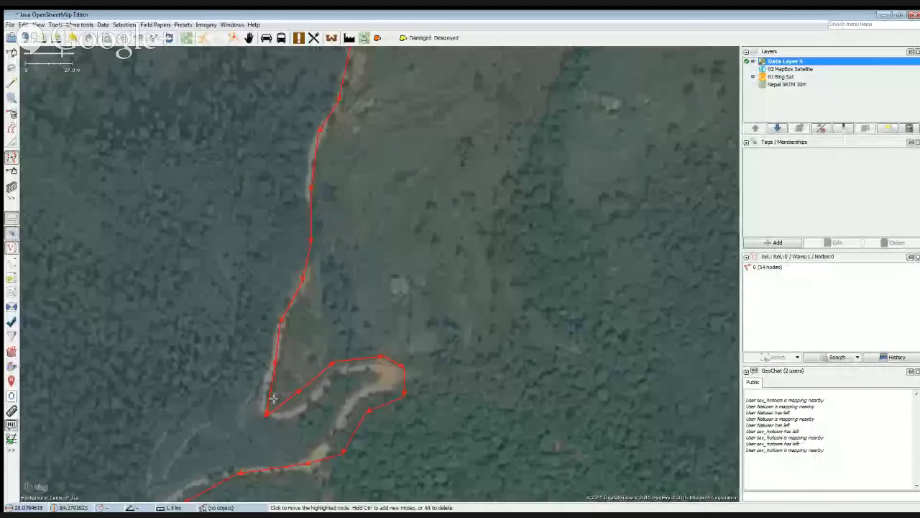
Reposition the nodes just above the first hairpin and add extra nodes to that stretch of the way.
left_click_drag(274, 396, 270, 412)
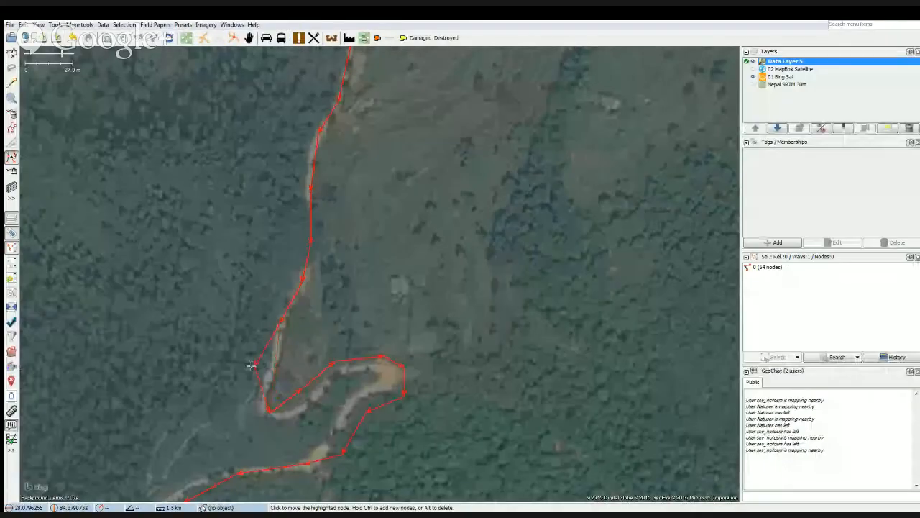
left_click_drag(280, 321, 263, 314)
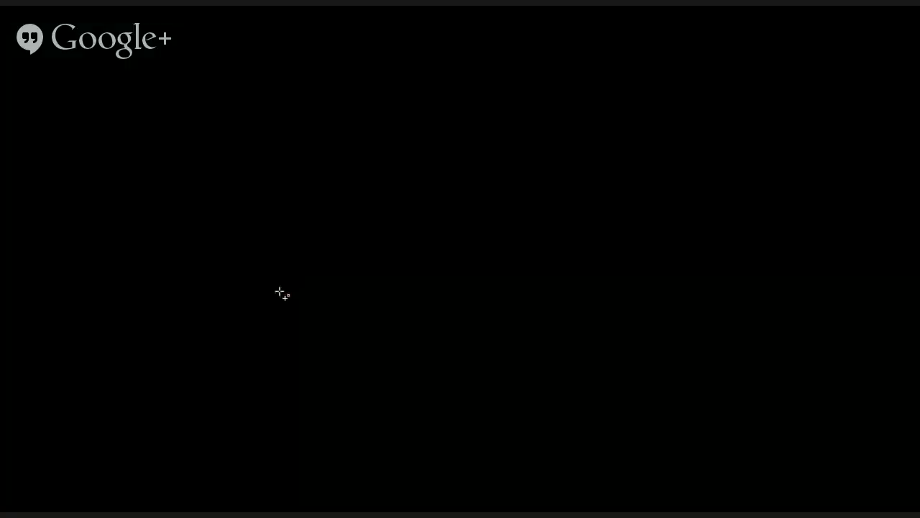
left_click(277, 290, "ctrl")
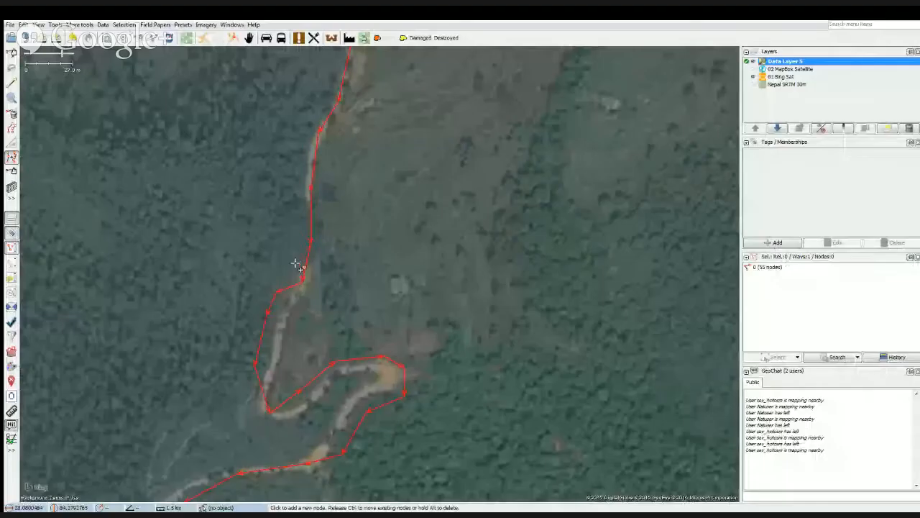
left_click(299, 259, "ctrl")
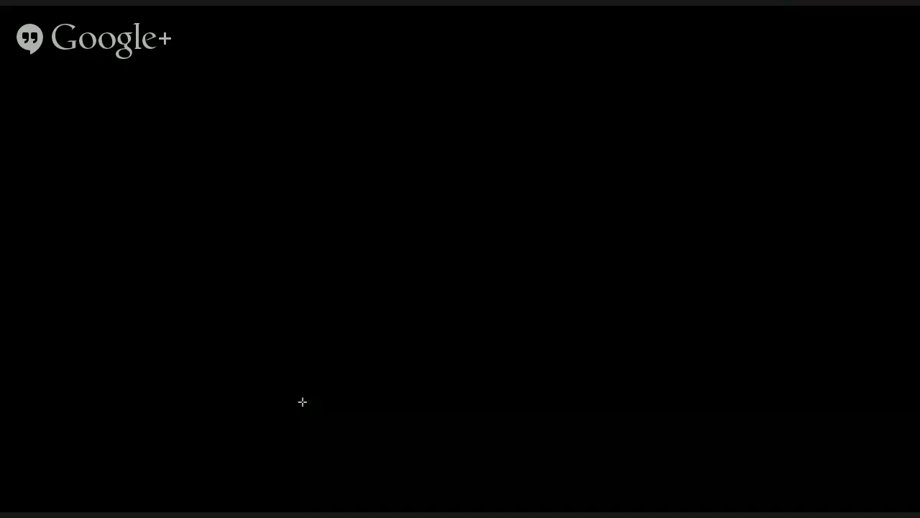
Move the nodes along the switchback and its lower bend onto the dirt road with Improve Way Accuracy.
left_click(307, 398)
left_click(307, 406)
left_click(337, 371)
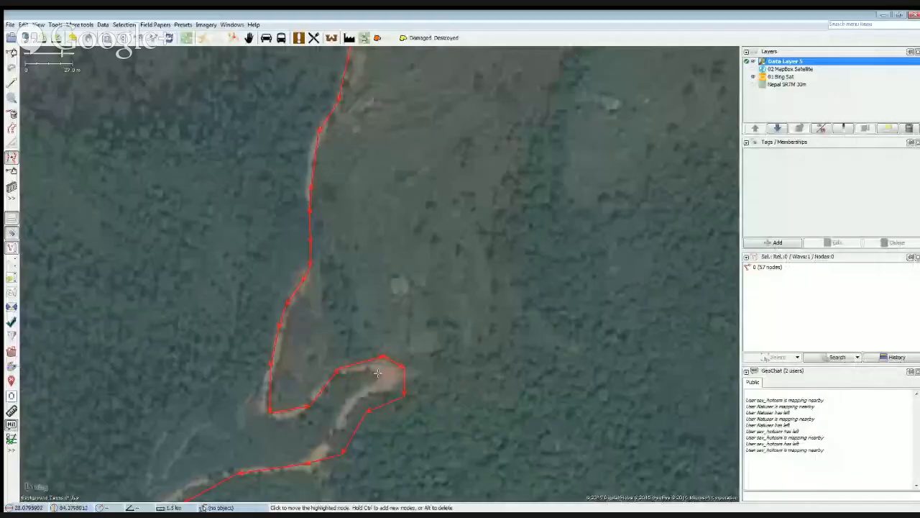
left_click(378, 371)
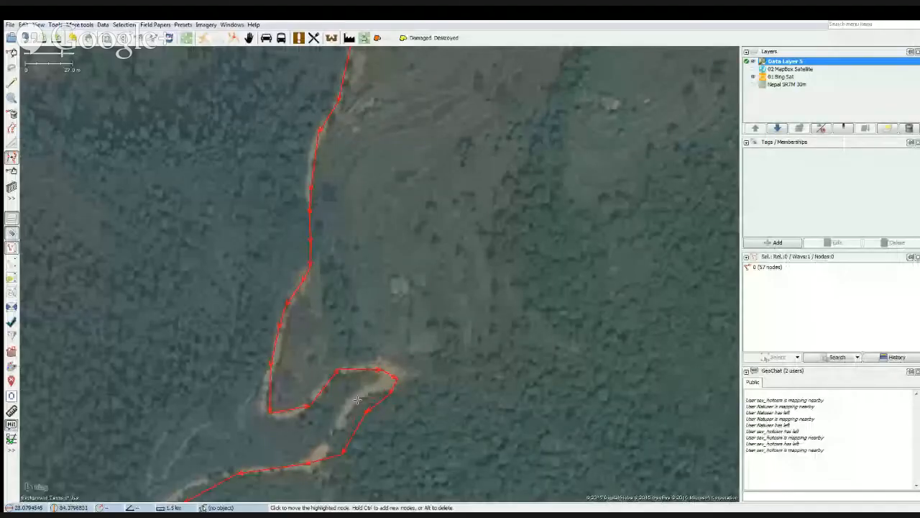
left_click(359, 399)
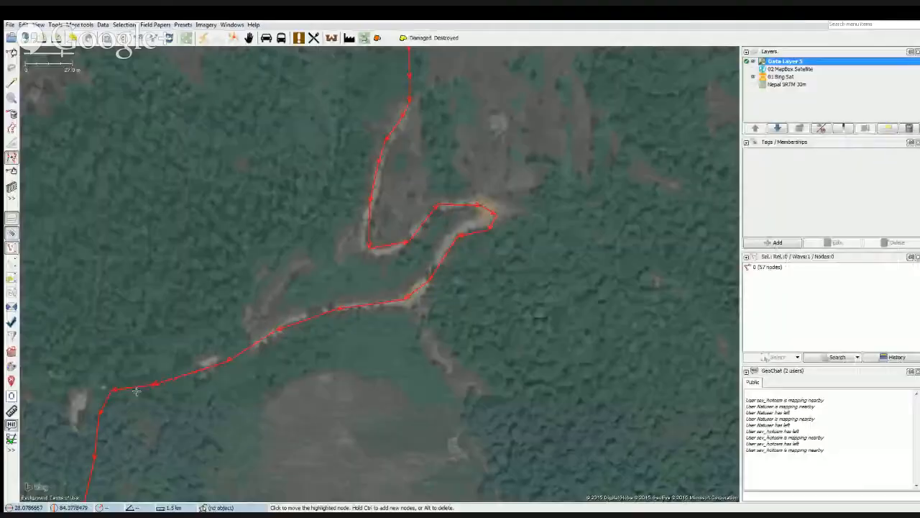
left_click_drag(187, 424, 384, 302)
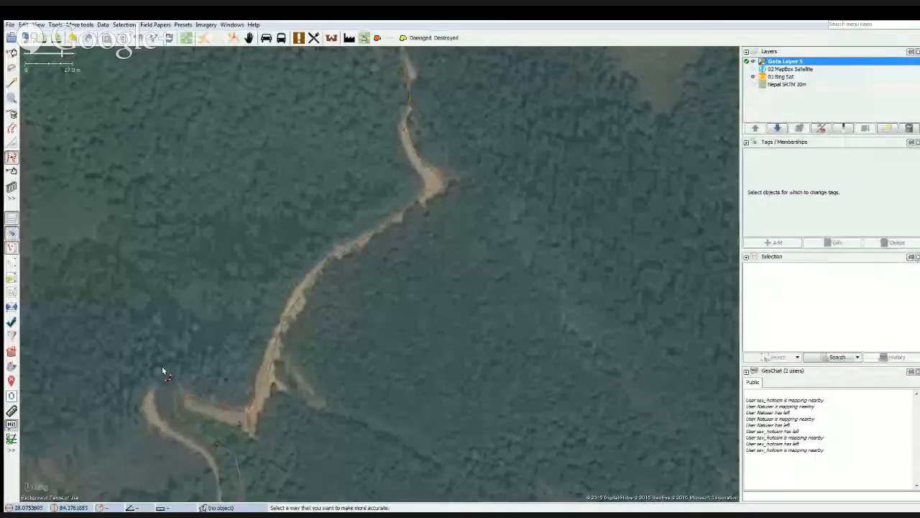
Choose the traced road as the way to improve at its southern hairpin and open the Preferences.
left_click(181, 400)
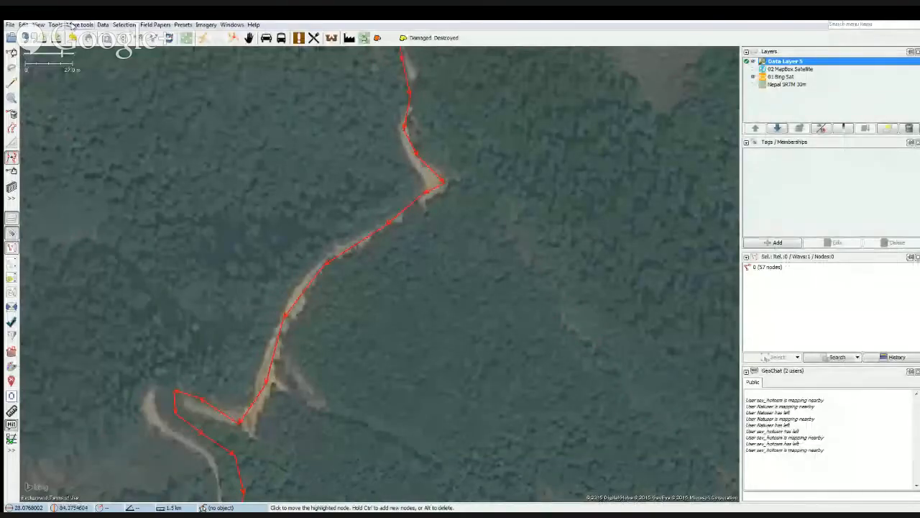
left_click(73, 25)
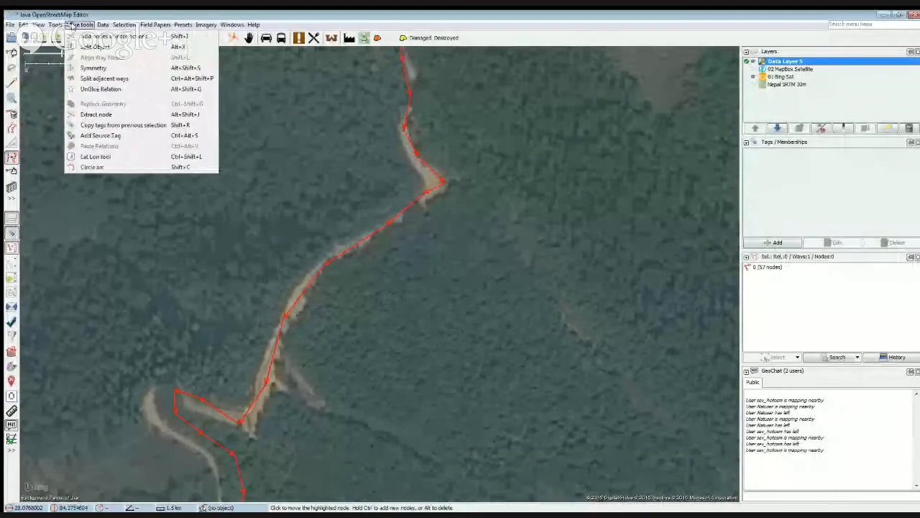
mouse_move(56, 26)
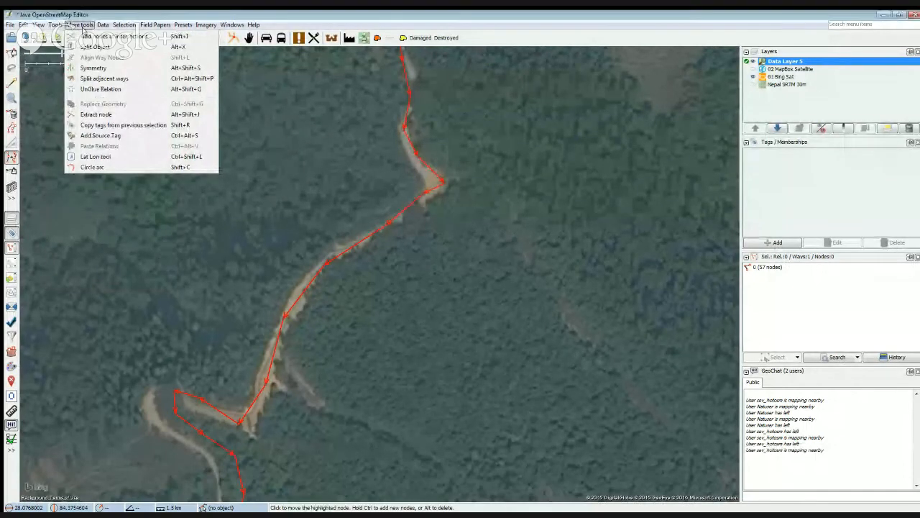
mouse_move(113, 29)
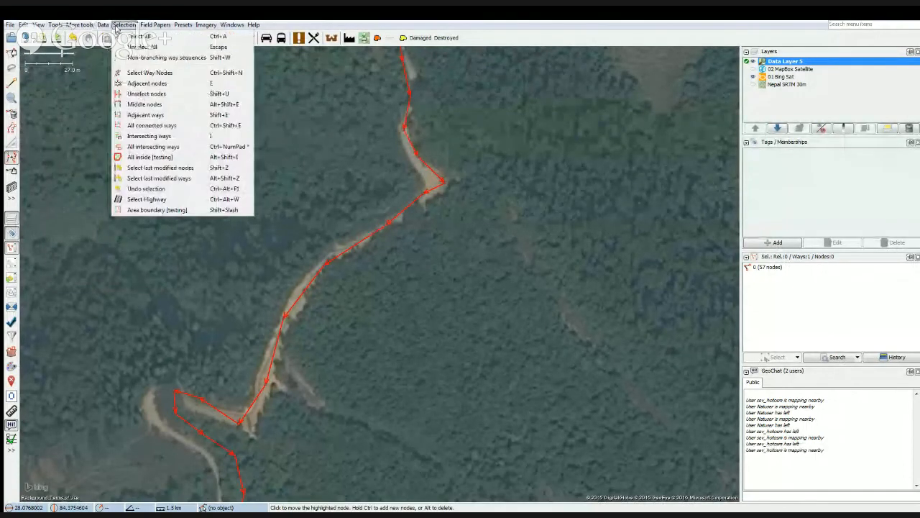
left_click(84, 14)
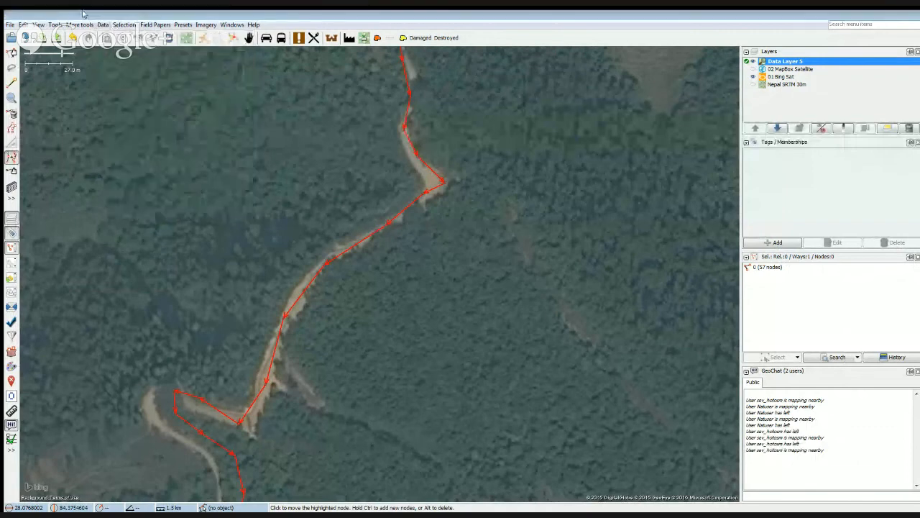
left_click(23, 26)
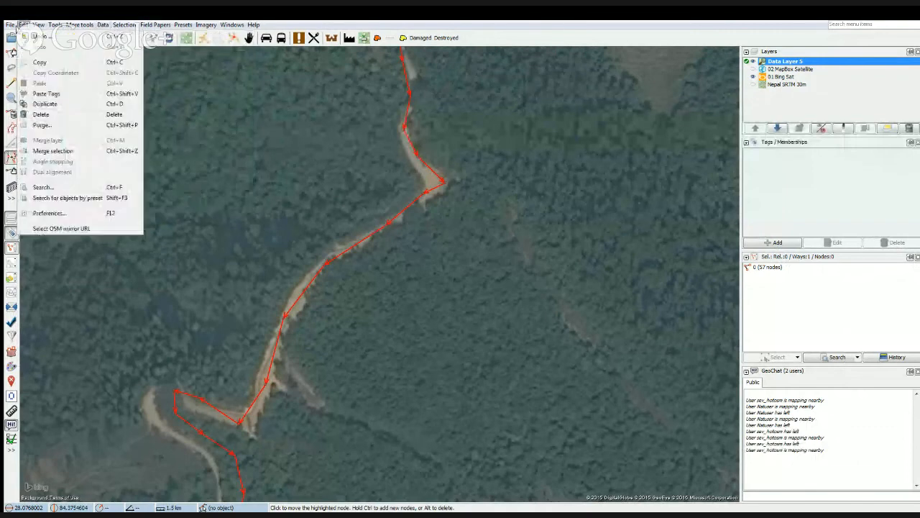
left_click(51, 214)
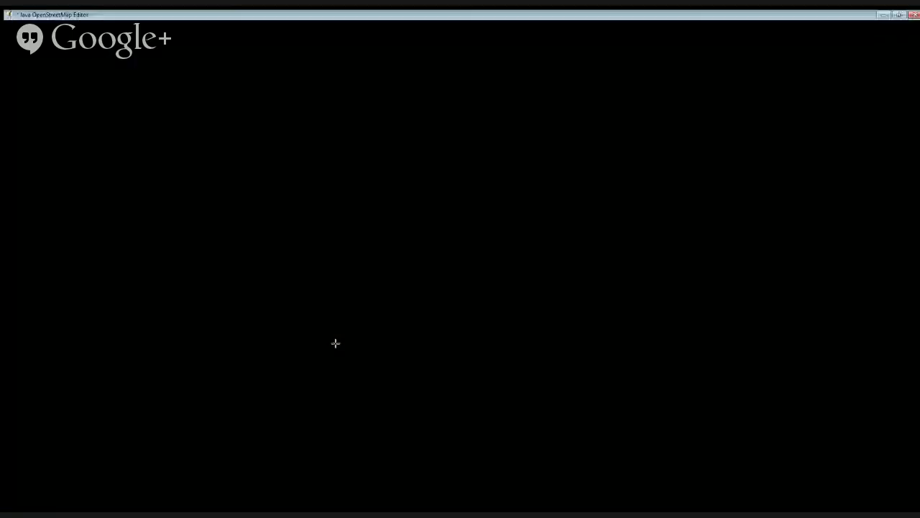
Deselect the road and adjust the opacity of the Bing Sat layer to blend it with the Nepal SRTM 30m layer.
scroll(335, 343, "down", 5)
key("Escape")
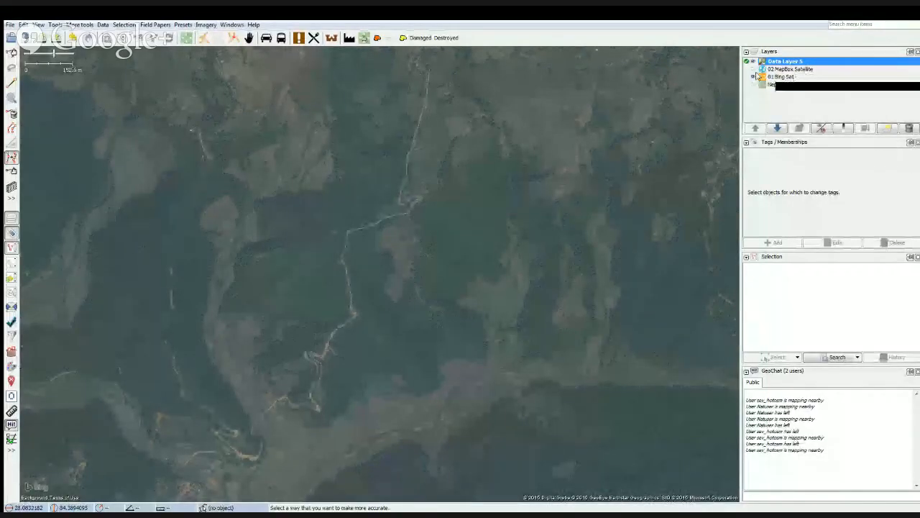
left_click(782, 77)
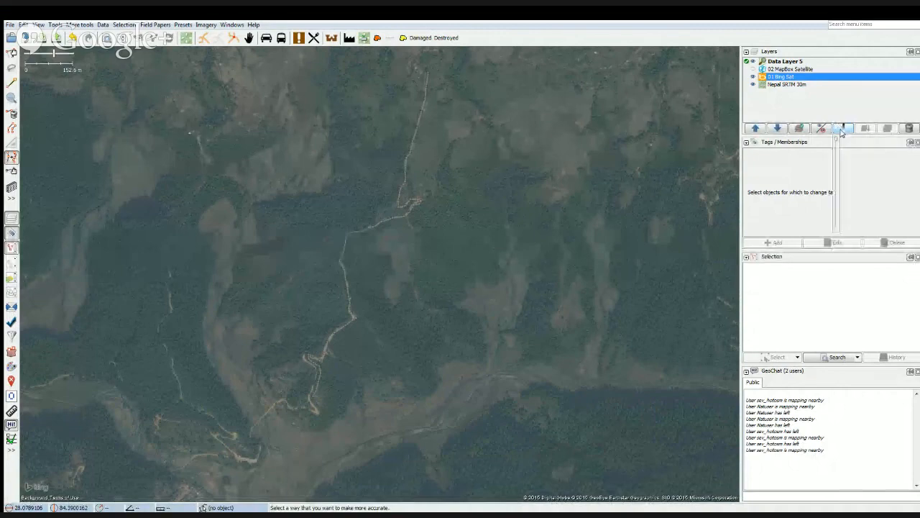
left_click_drag(835, 138, 836, 172)
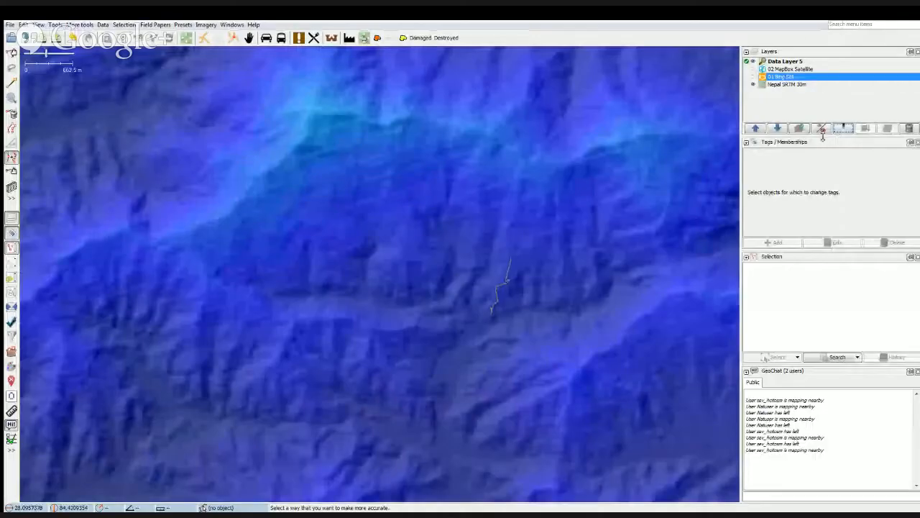
left_click(843, 129)
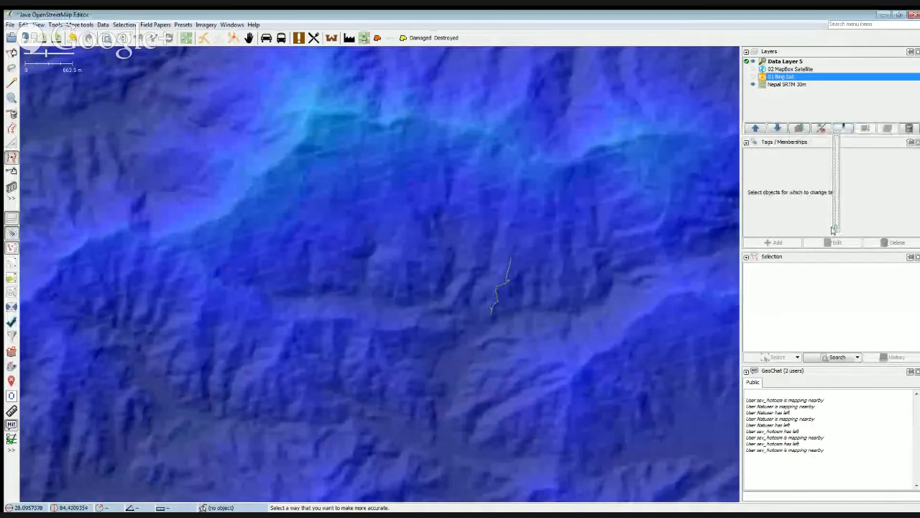
mouse_move(834, 228)
left_mouse_down()
mouse_move(825, 132)
mouse_move(827, 215)
mouse_move(830, 148)
mouse_move(834, 190)
mouse_move(830, 158)
mouse_move(828, 196)
mouse_move(824, 142)
mouse_move(831, 189)
mouse_move(830, 166)
left_mouse_up()
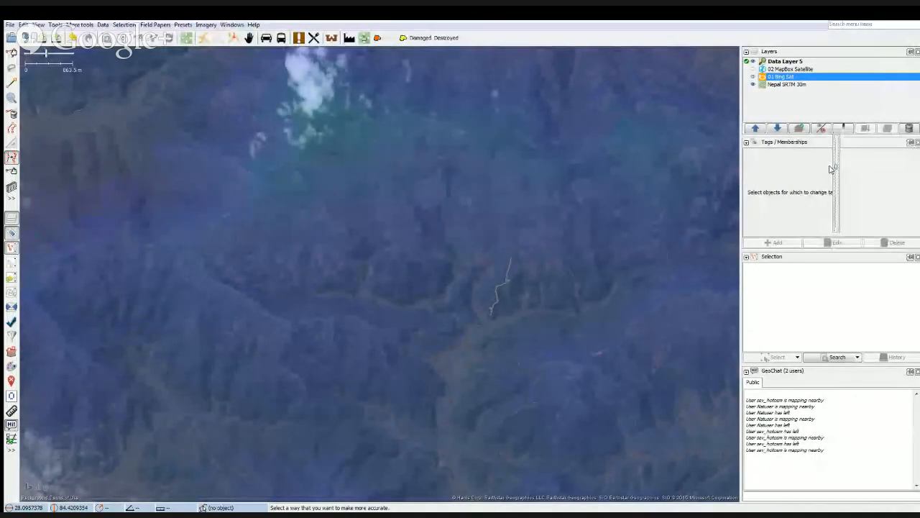
left_click_drag(830, 166, 819, 197)
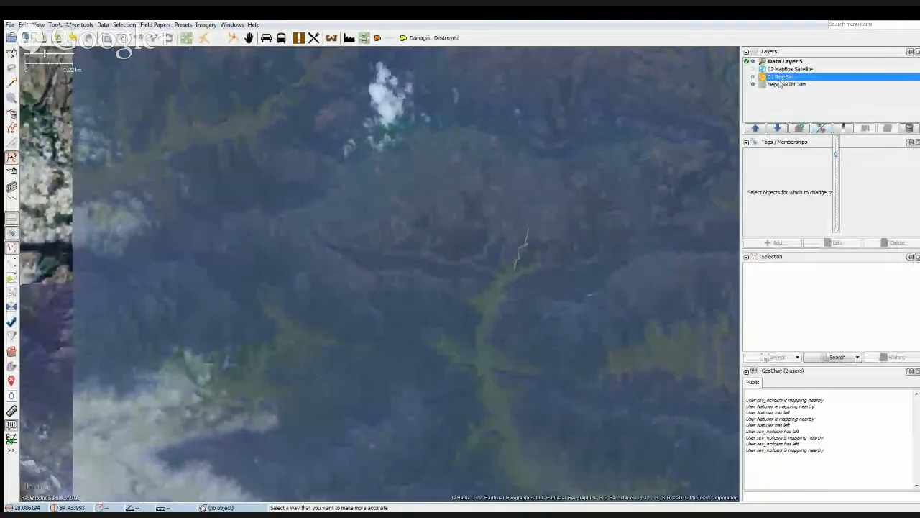
Move the Nepal SRTM 30m layer above the Bing Sat layer and toggle the visibility of Bing Sat.
mouse_move(774, 78)
left_mouse_down()
mouse_move(776, 85)
mouse_move(782, 78)
left_mouse_up()
left_click(781, 84)
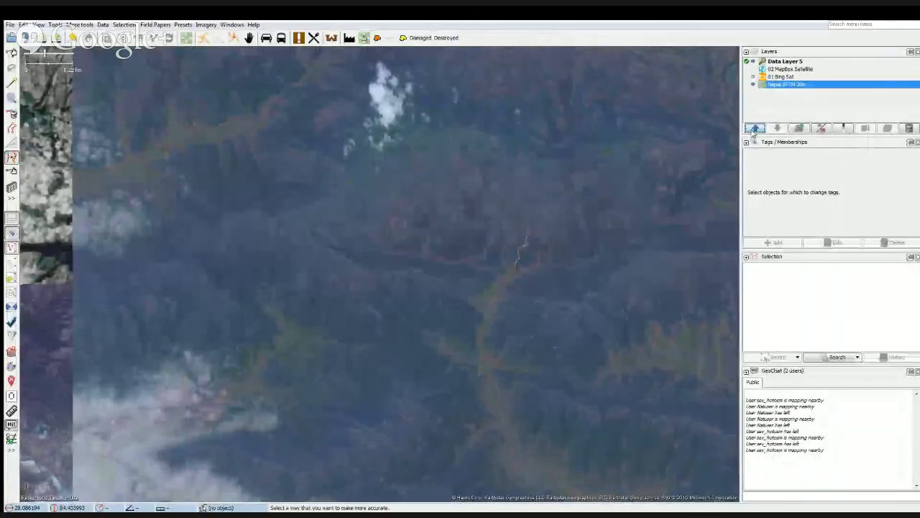
left_click(755, 129)
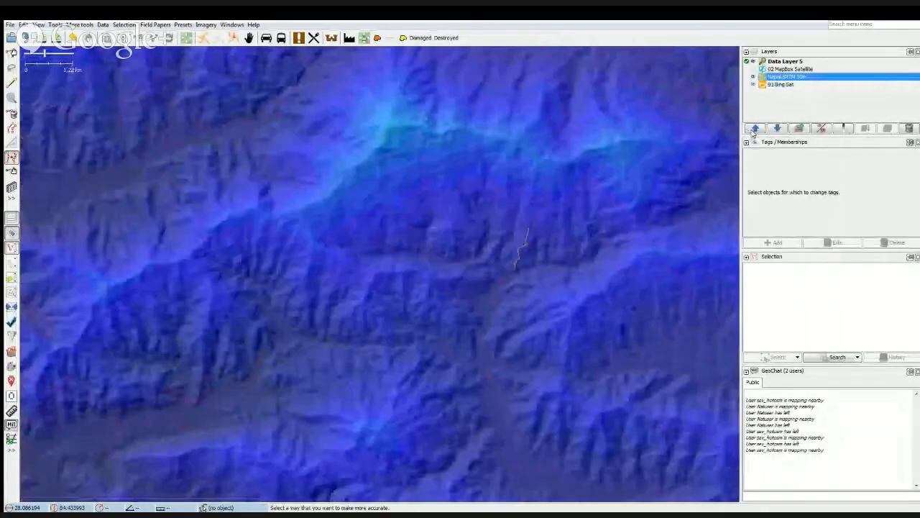
left_click(754, 87)
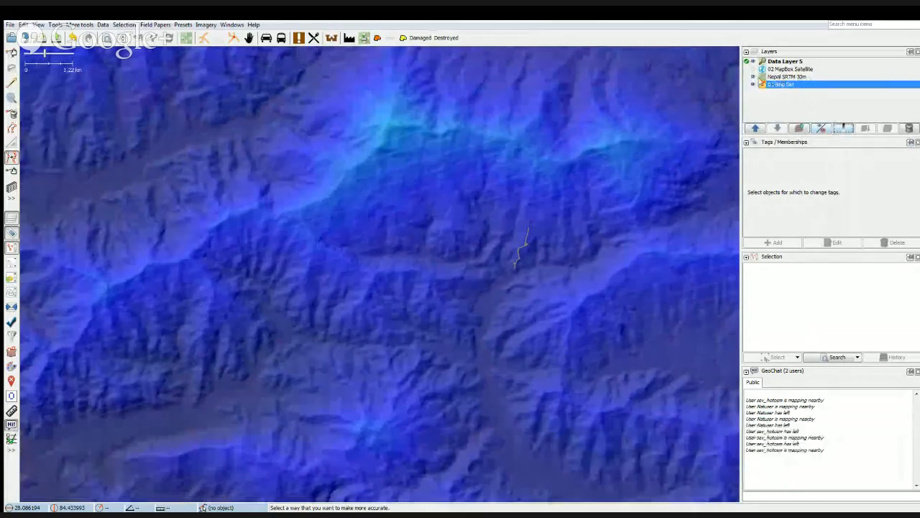
Adjust the opacity of the Nepal SRTM 30m layer over the Bing Sat imagery.
left_click(773, 78)
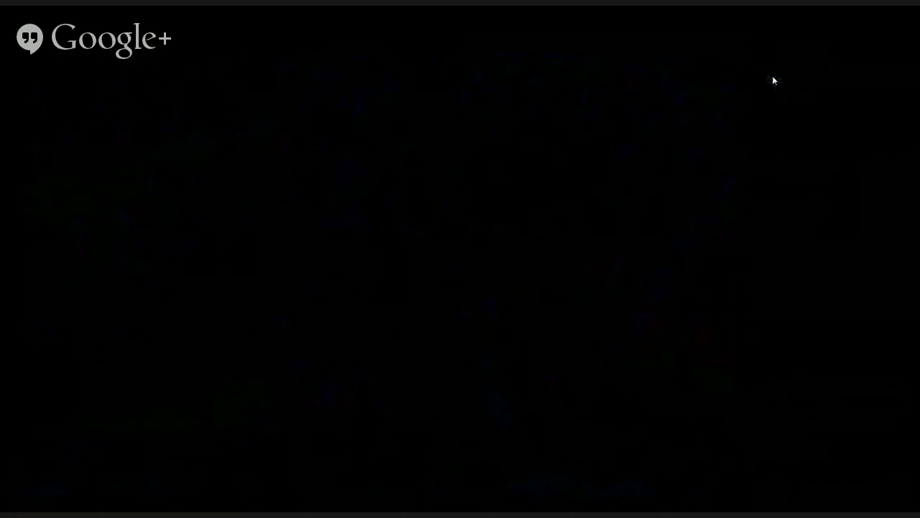
left_click(842, 129)
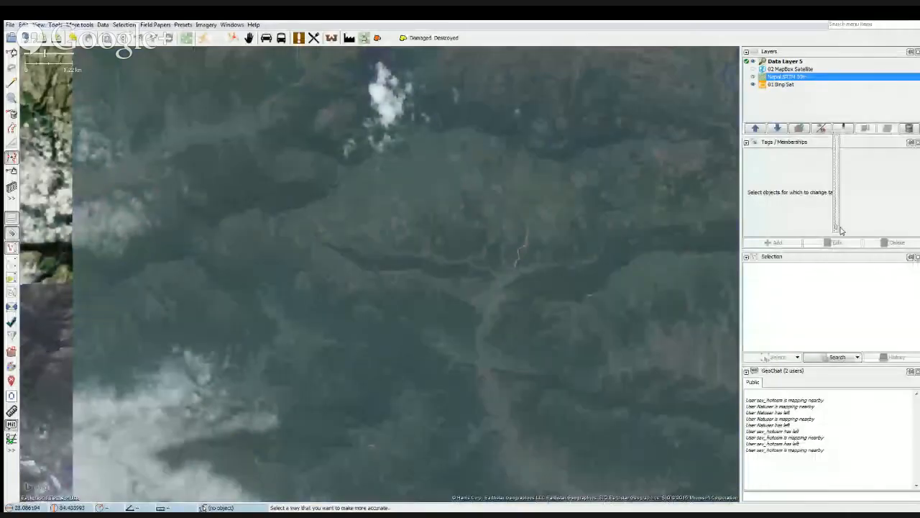
left_click(797, 102)
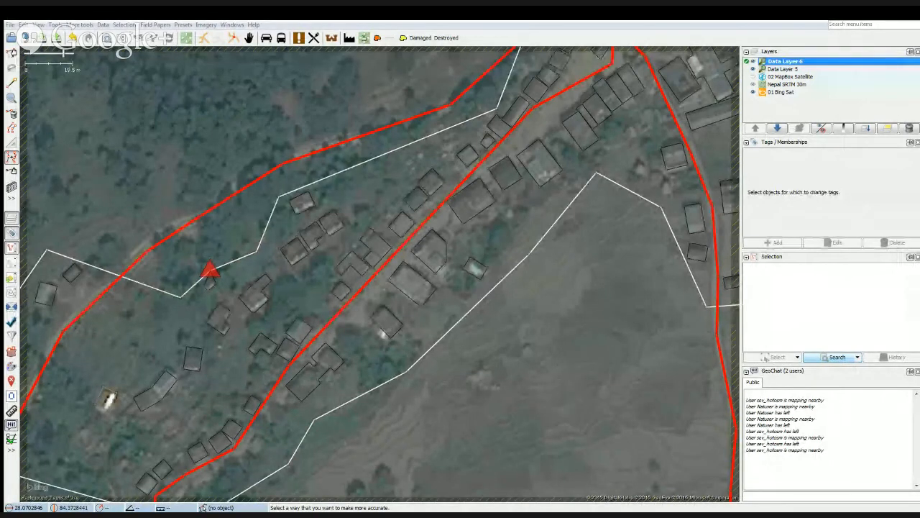
Apply Unselect nodes to the selection of buildings in Data Layer 6.
left_click(561, 441)
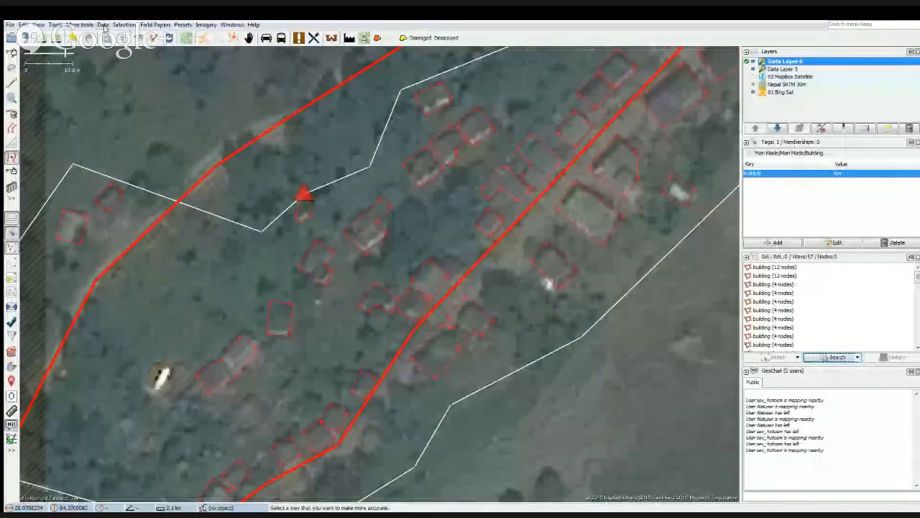
left_click(124, 25)
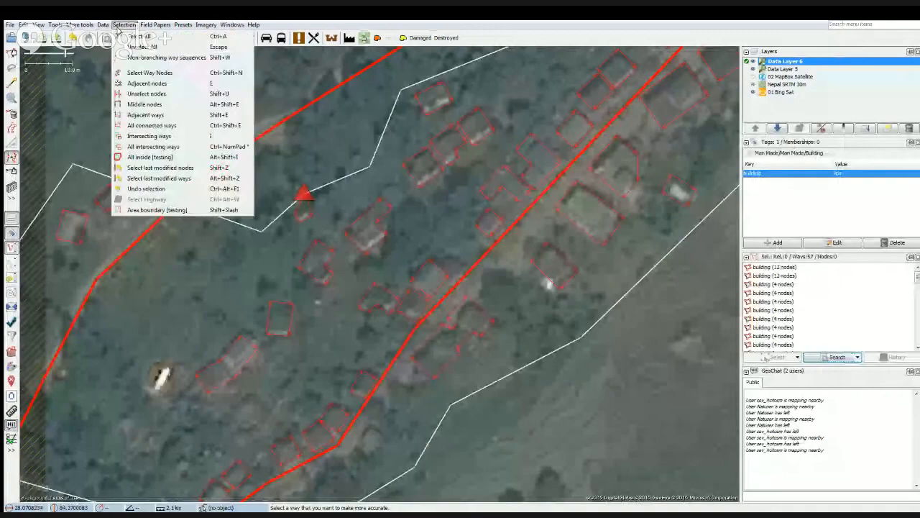
left_click(138, 95)
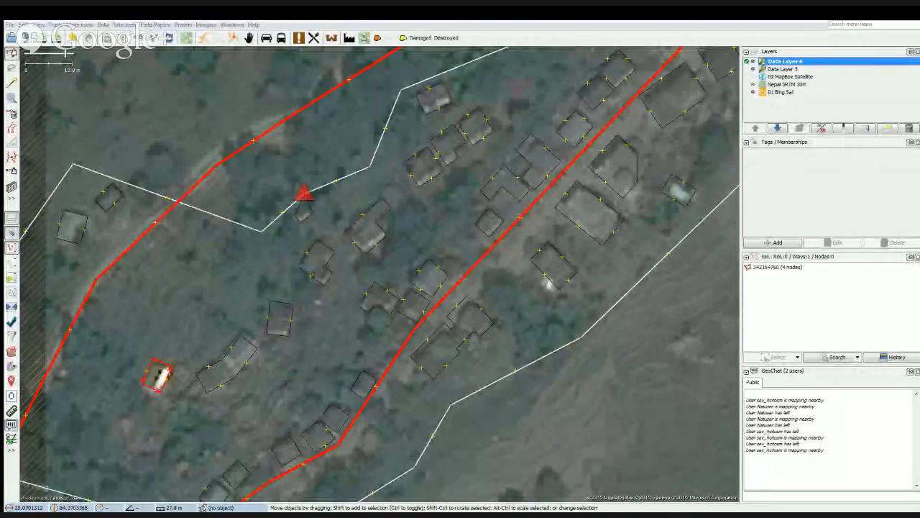
Clear the building selection and display the list of Map Paint Styles.
left_click(424, 261)
left_click(161, 350)
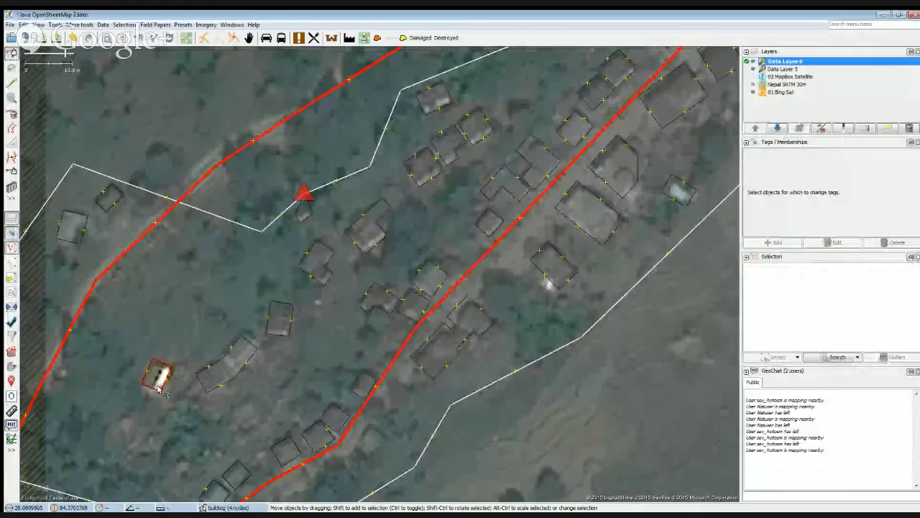
scroll(300, 222, "up", 4)
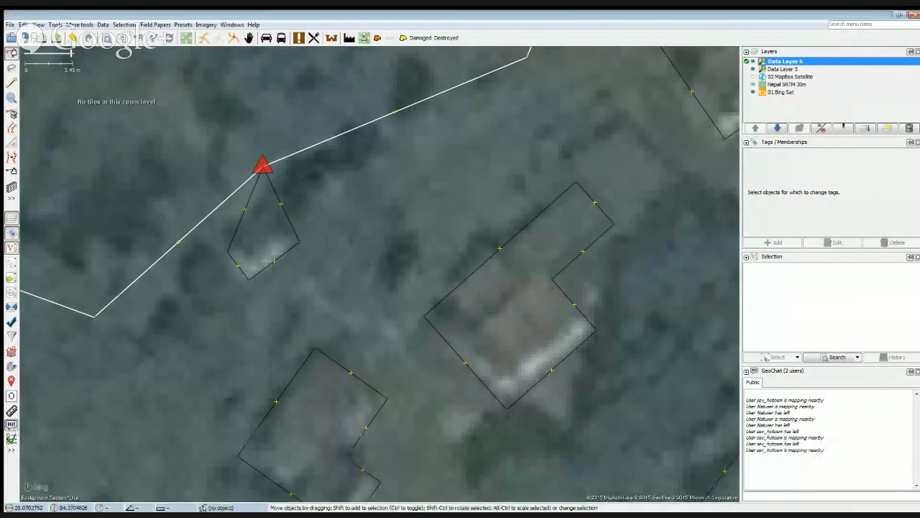
left_click(27, 449)
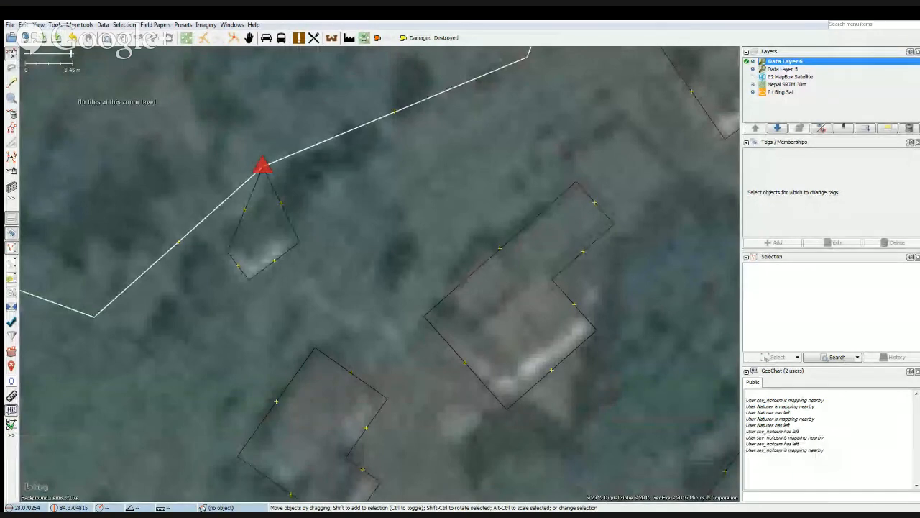
left_click(51, 450)
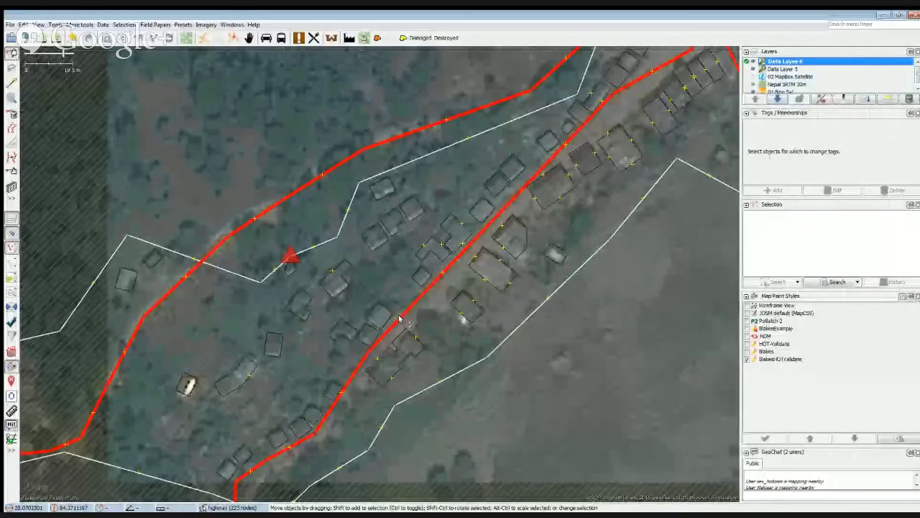
Select the highway, compare the JOSM default (MapCSS), HOT-Validate and Blakes paint styles, and return to BlakesHOTValidate.
left_click(401, 319)
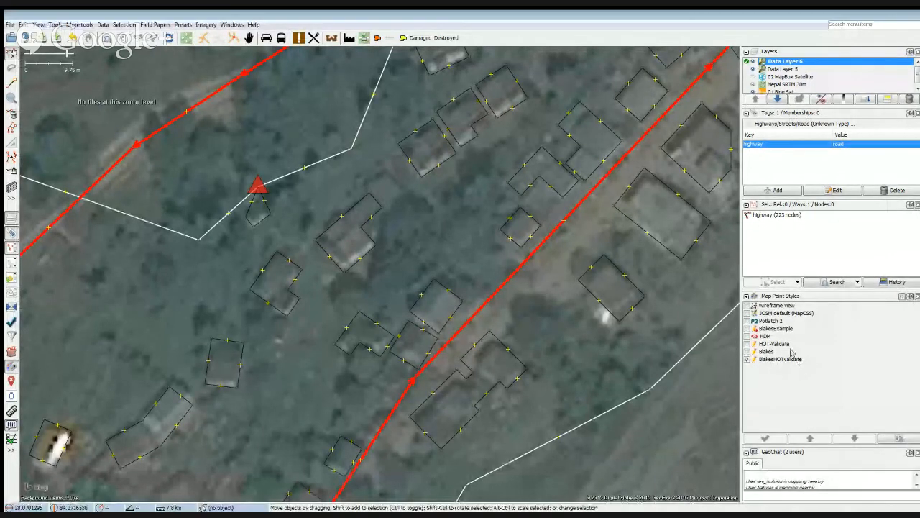
left_click(748, 359)
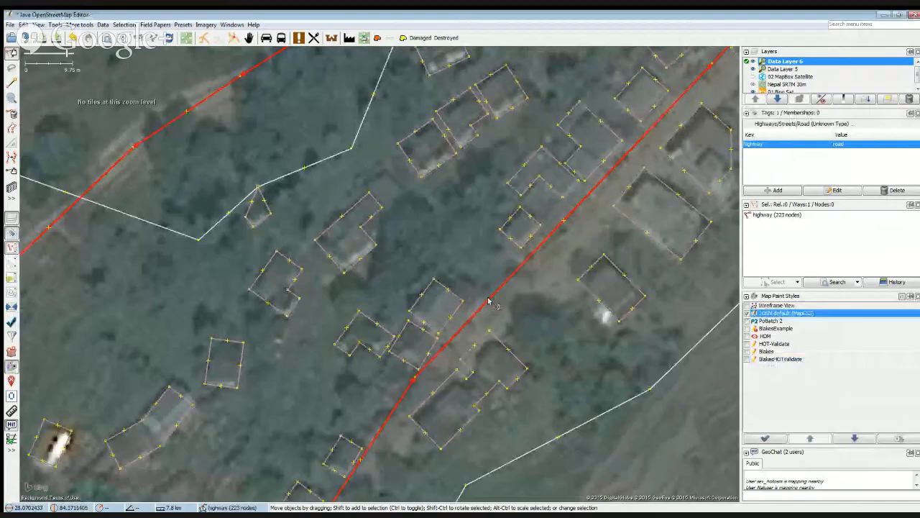
scroll(244, 338, "down", 1)
left_click_drag(386, 272, 410, 201)
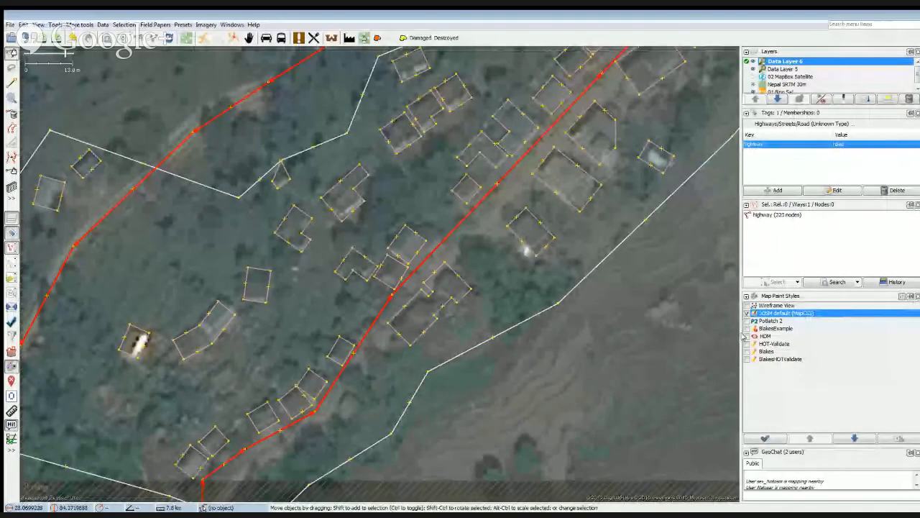
left_click(745, 344)
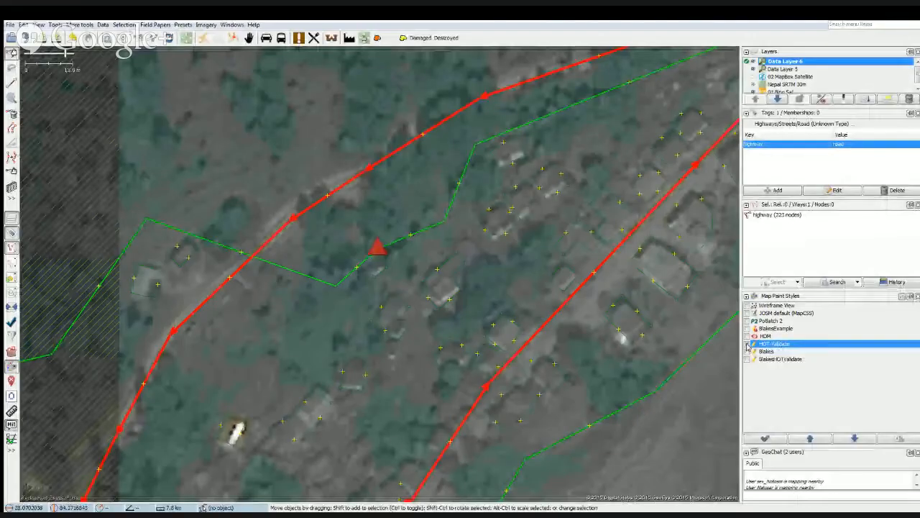
left_click(748, 351)
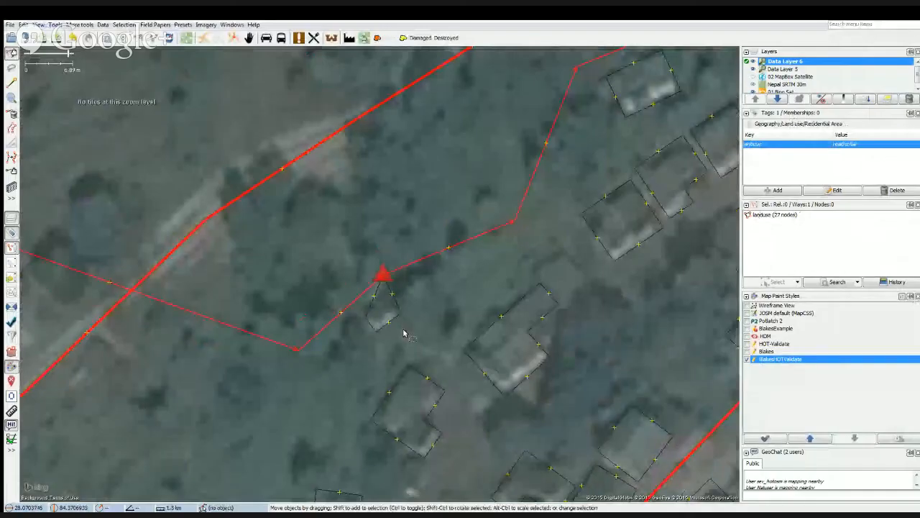
UnGlue the small four-node building from the residential landuse boundary, reshape it to the roof outline, and clear the selection.
left_click(394, 328)
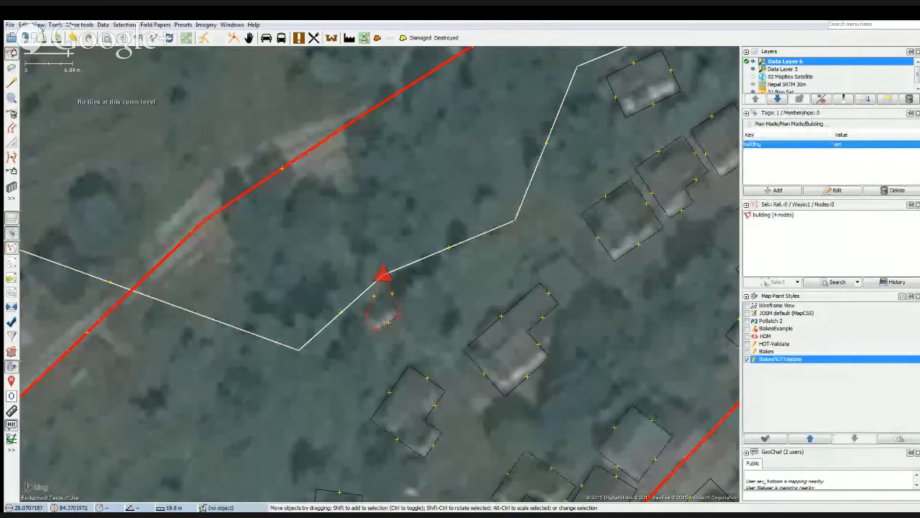
left_click(55, 24)
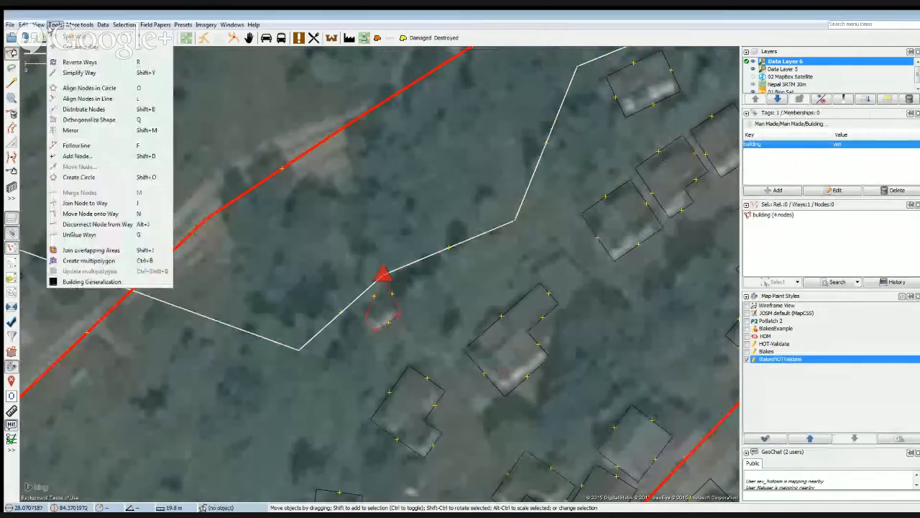
left_click(77, 236)
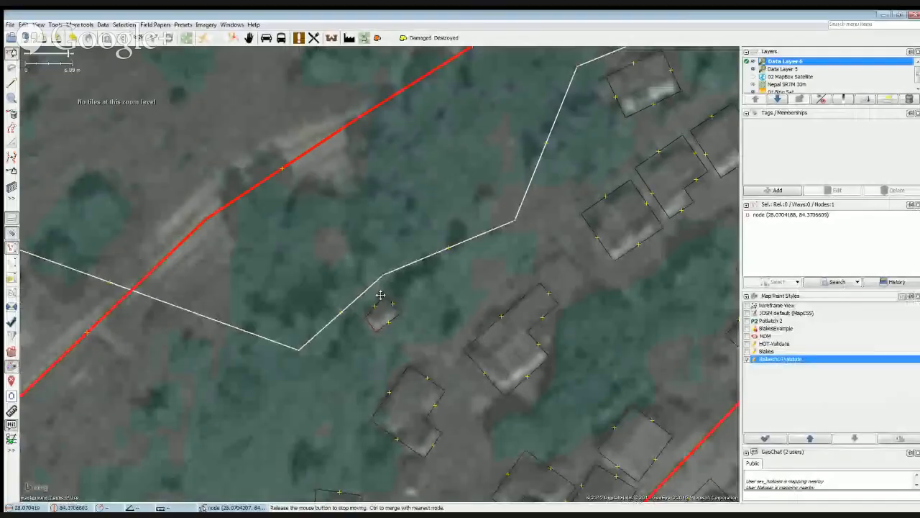
left_click(394, 321)
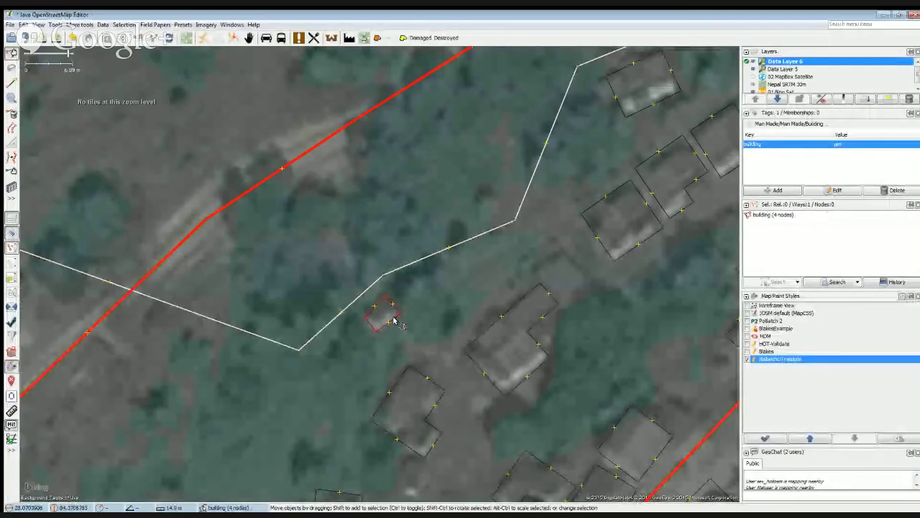
left_click(420, 351)
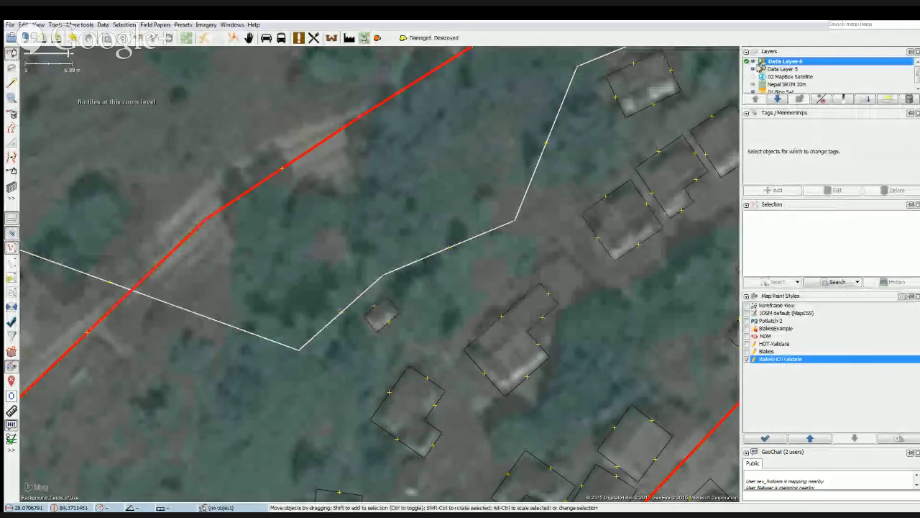
Hide Data Layer 6 to compare the building outlines with the imagery, and show the layer again.
left_click(751, 62)
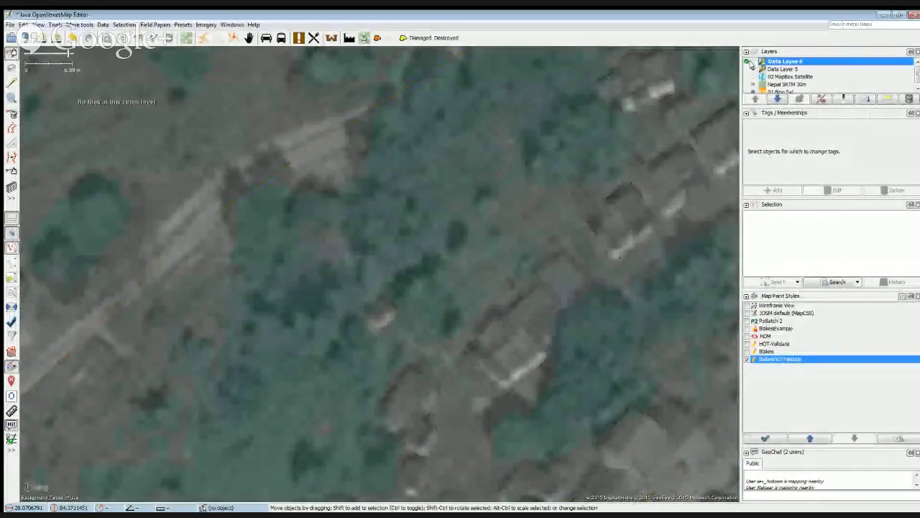
left_click(750, 63)
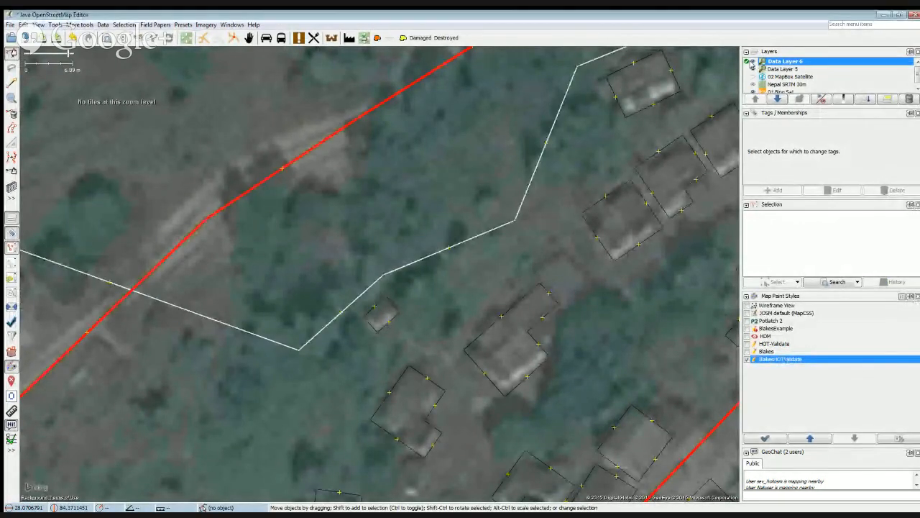
scroll(417, 302, "down", 1)
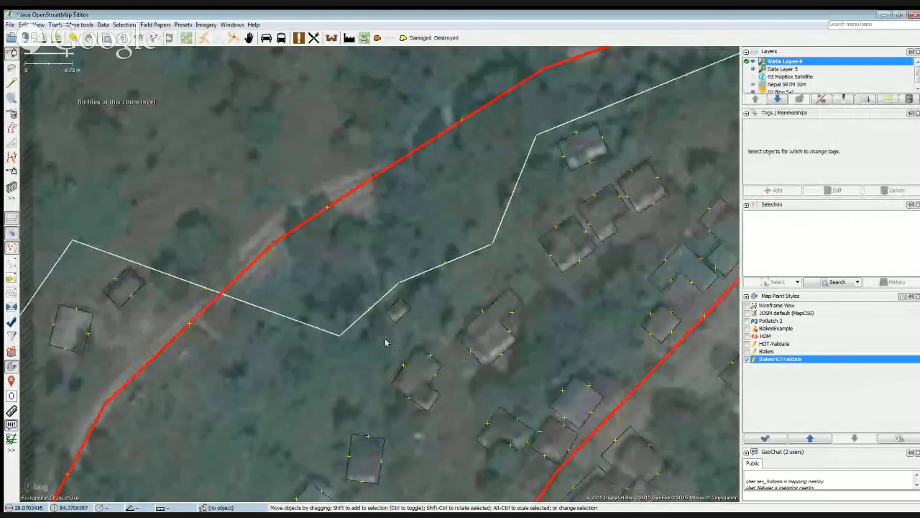
left_click_drag(386, 343, 330, 346)
left_click_drag(370, 240, 253, 224)
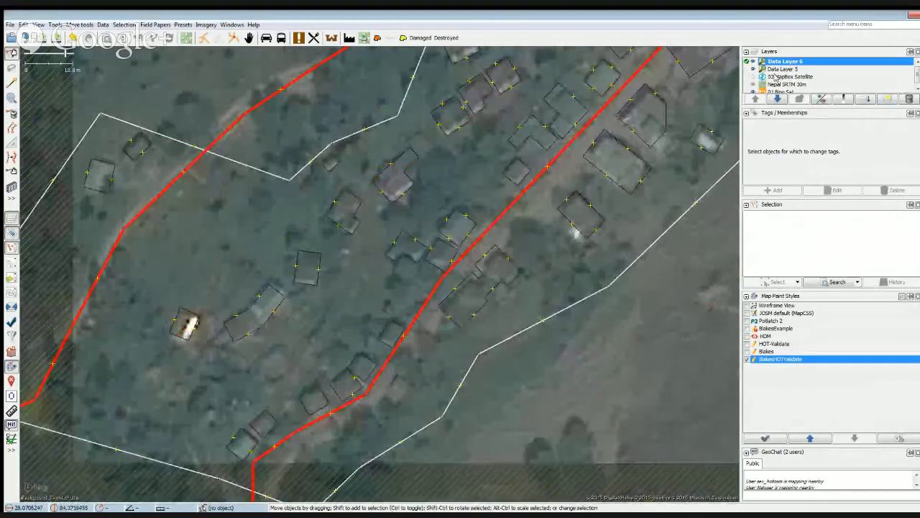
Delete Data Layer 5 from the layer list, keeping Data Layer 6 as the active layer.
left_click(772, 69)
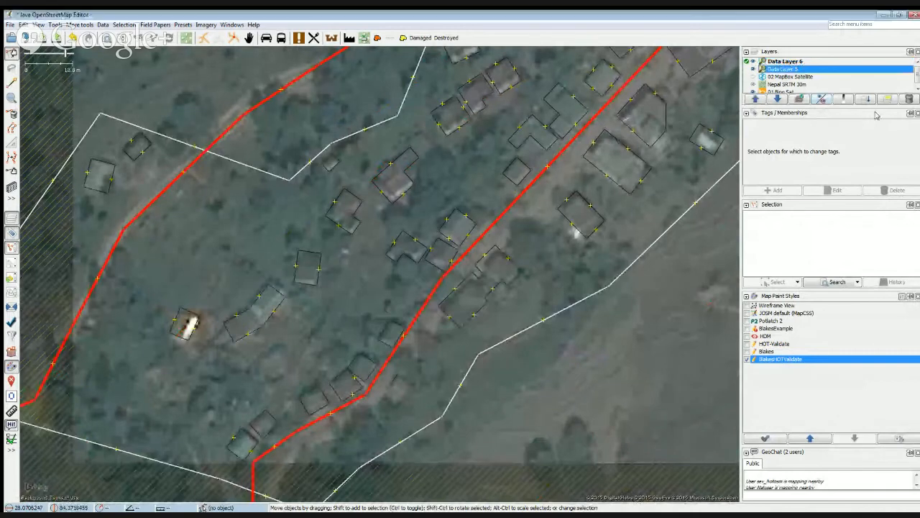
left_click(904, 92)
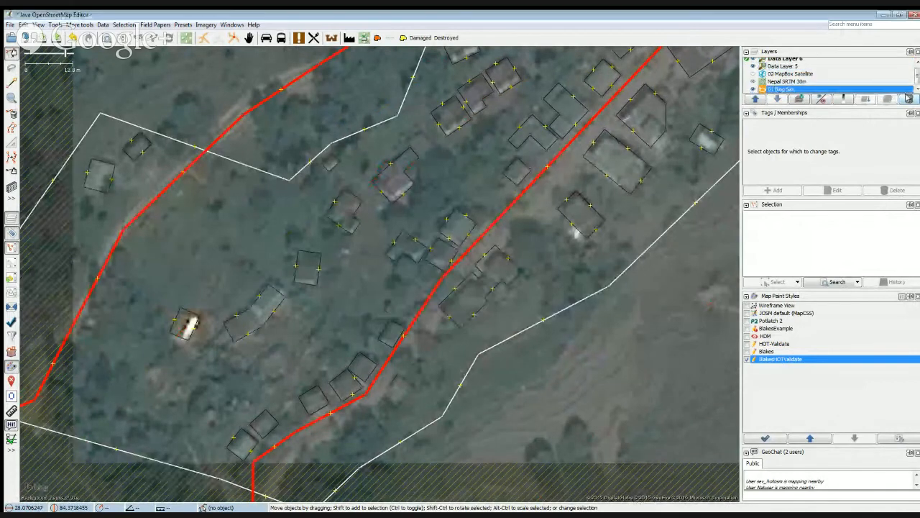
left_click(780, 66)
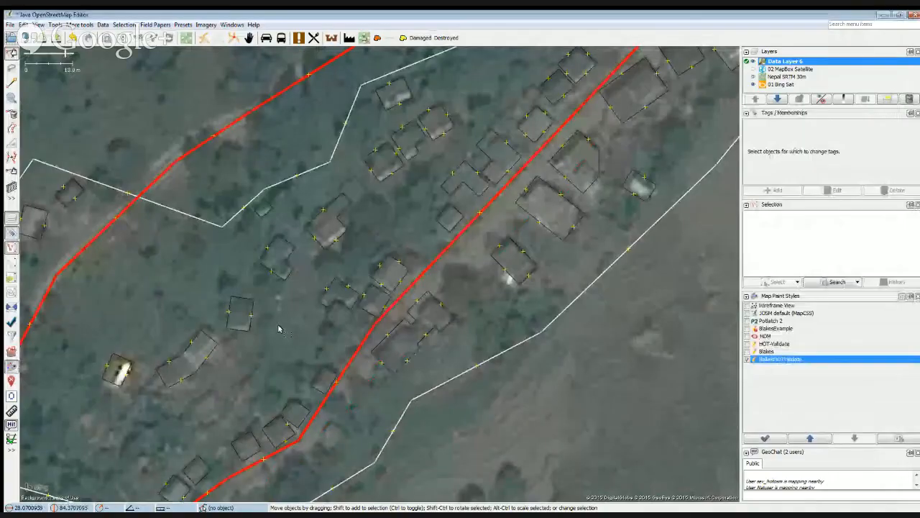
left_click_drag(277, 330, 319, 267)
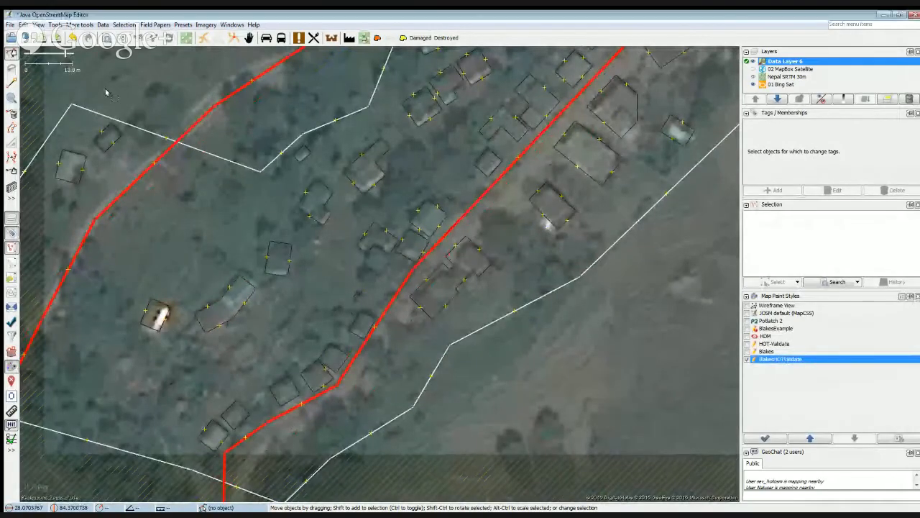
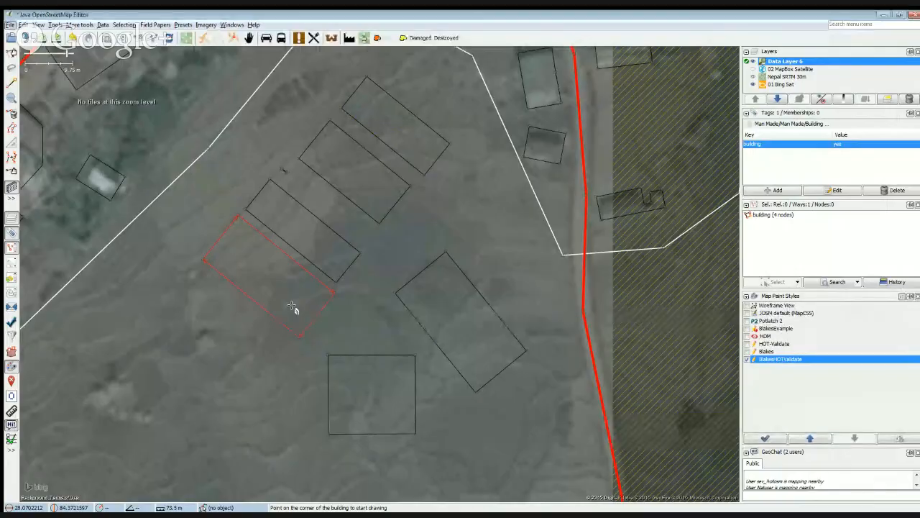
Undo the practice building rectangles drawn in the open field.
key("ctrl+z")
key("ctrl+z")
key("ctrl+z")
key("ctrl+z")
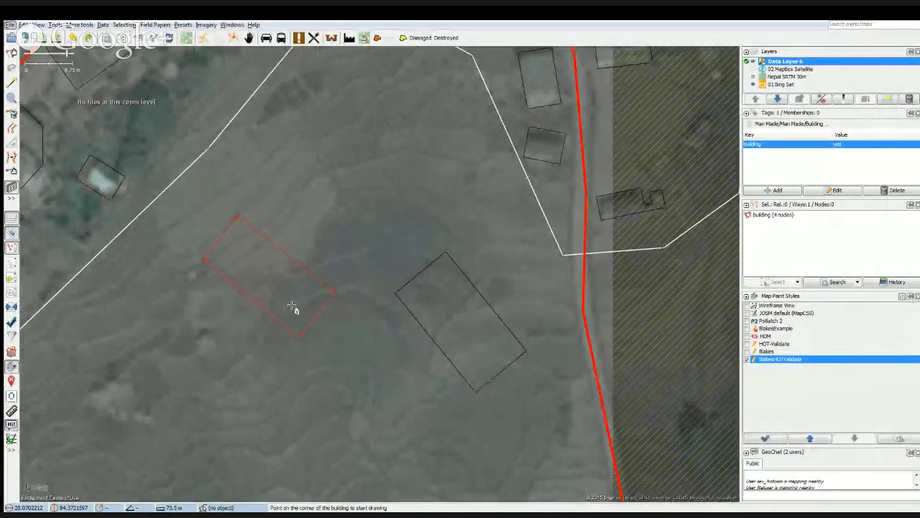
key("ctrl+z")
key("ctrl+z")
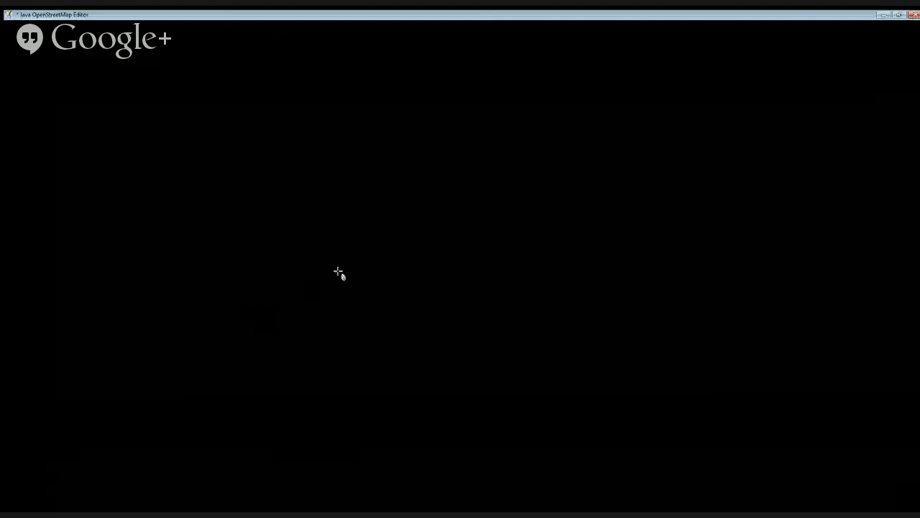
Hide Data Layer 6 to compare the row of adjoining buildings below the road junction with the imagery, and show the layer again.
scroll(314, 297, "up", 4)
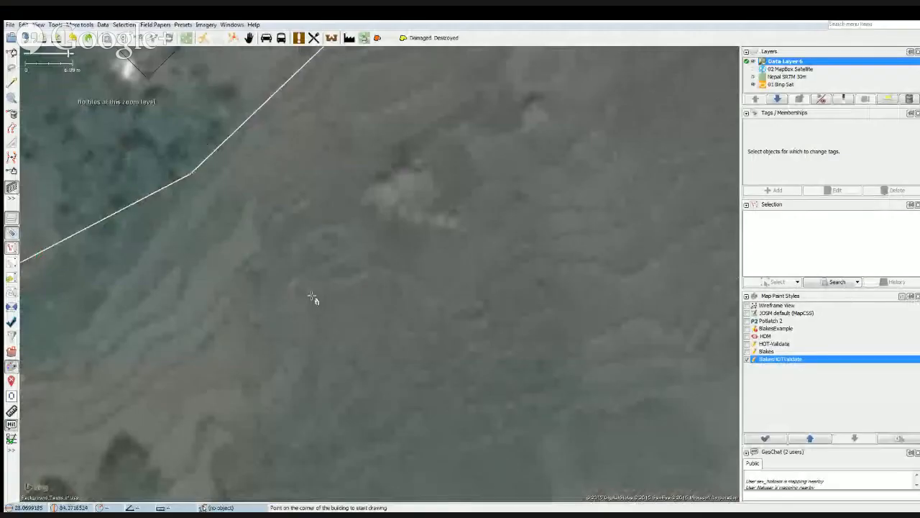
scroll(312, 296, "down", 1)
left_click_drag(386, 193, 297, 493)
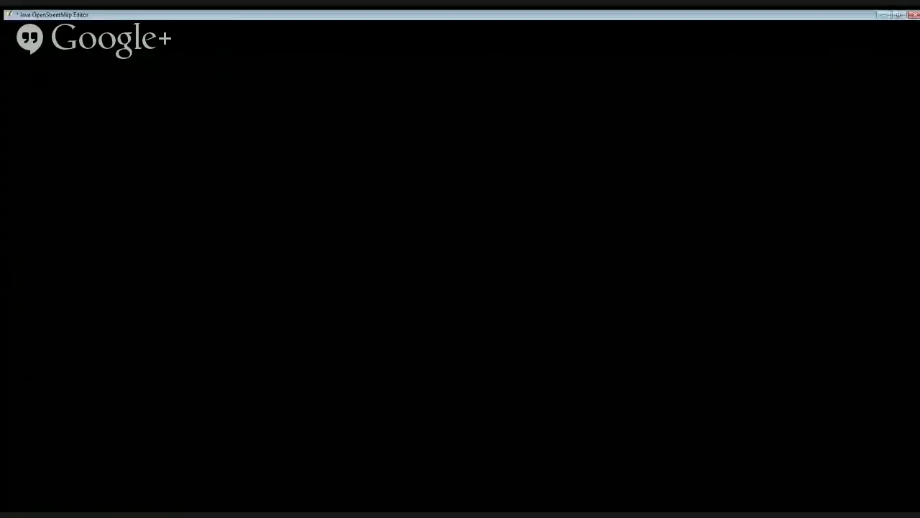
left_click_drag(586, 62, 429, 341)
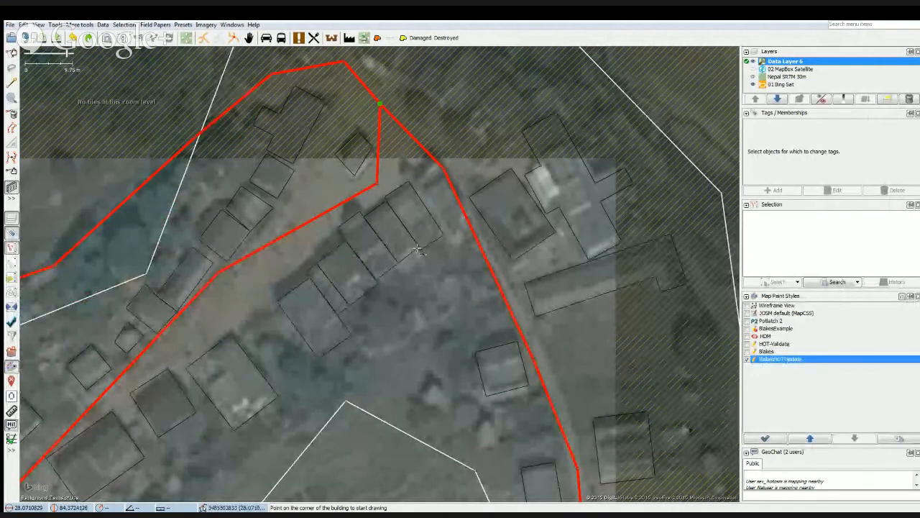
scroll(417, 248, "up", 2)
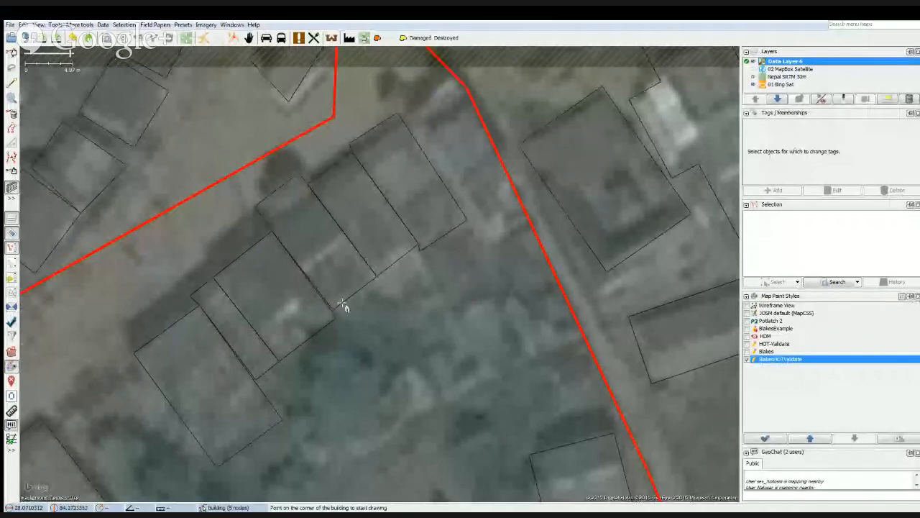
left_click(748, 62)
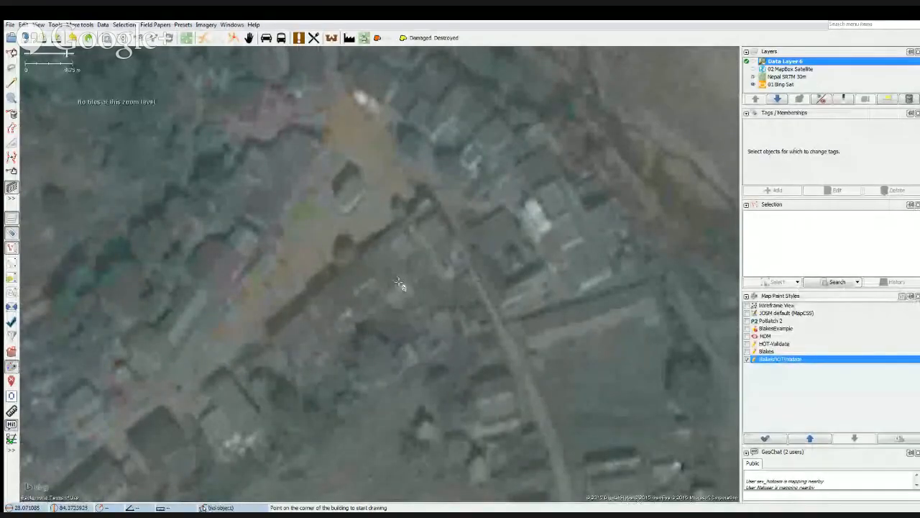
scroll(500, 257, "up", 3)
left_click(747, 62)
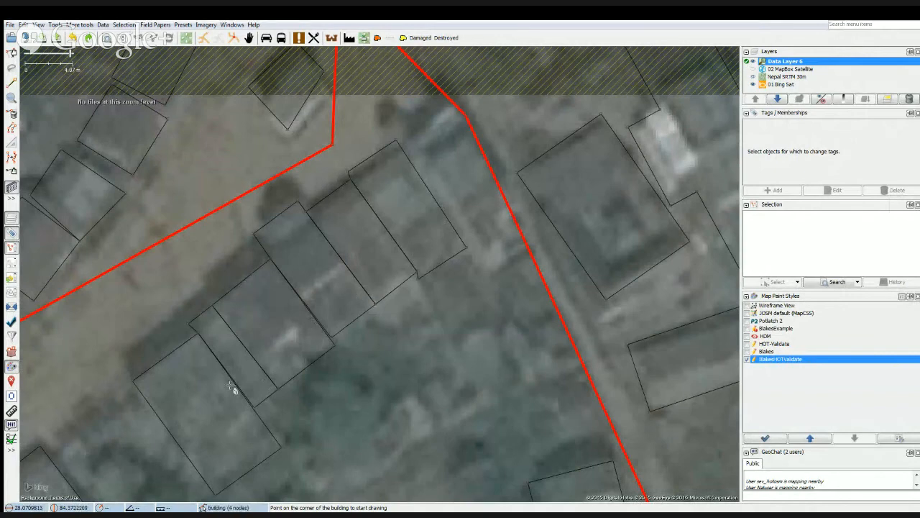
Switch to the Select tool, review the mapped village around the road junction, and delete Data Layer 6 from the layer list.
scroll(336, 343, "down", 1)
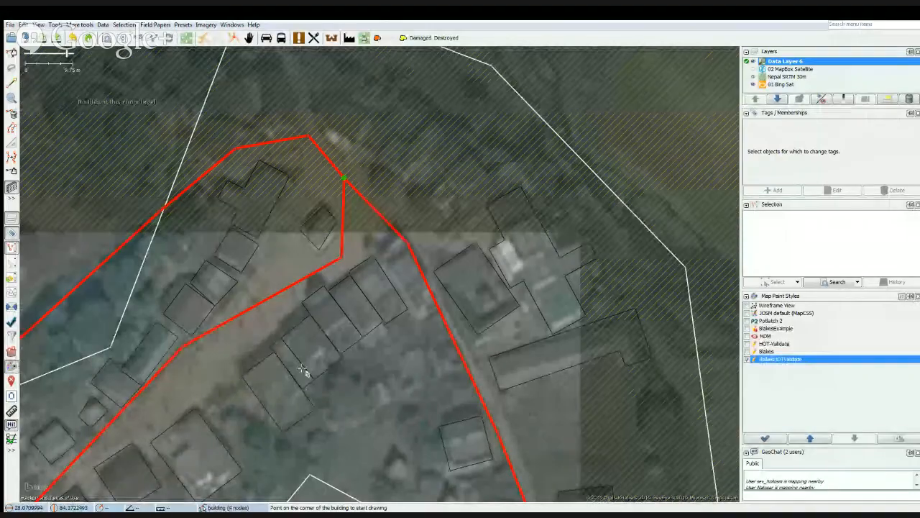
key("s")
scroll(339, 375, "down", 1)
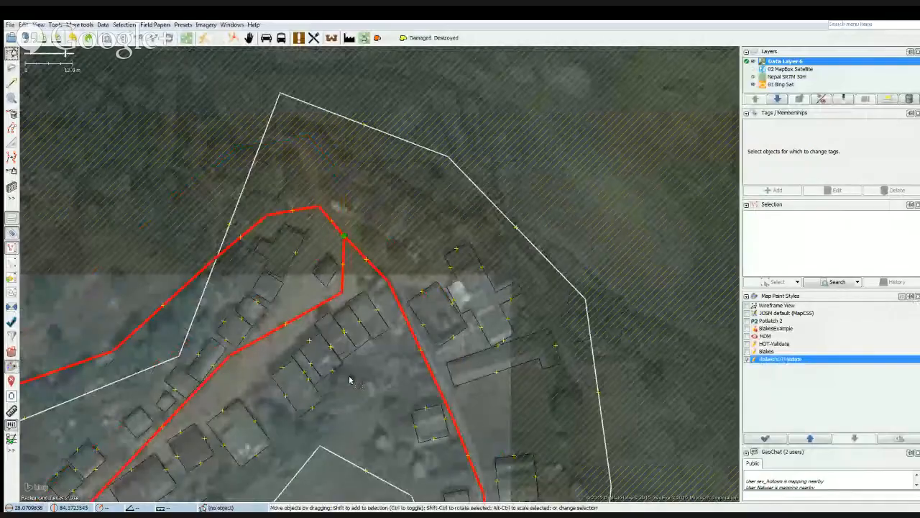
left_click_drag(350, 378, 464, 270)
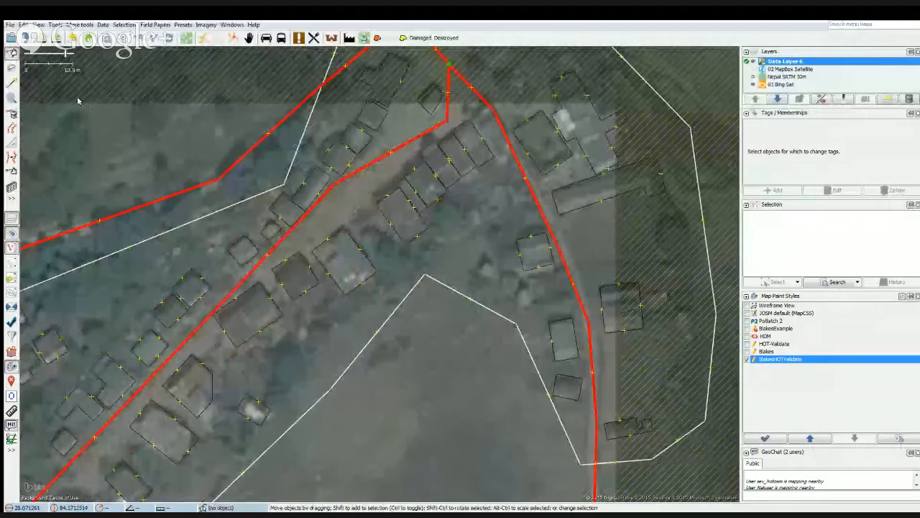
left_click_drag(79, 100, 152, 149)
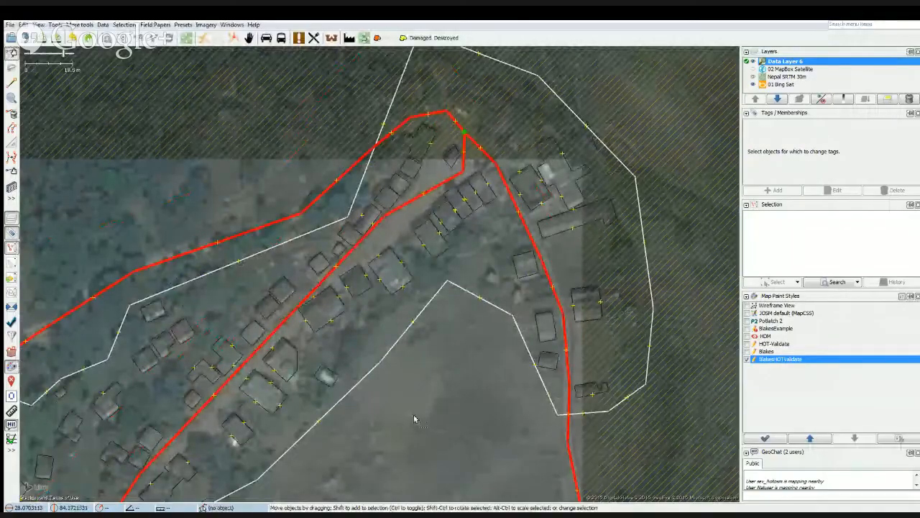
left_click_drag(413, 415, 425, 375)
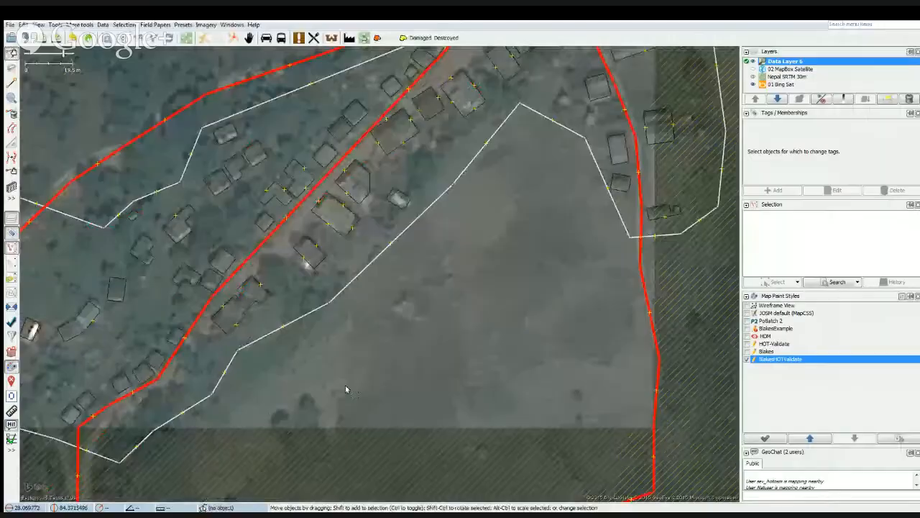
left_click_drag(345, 385, 493, 355)
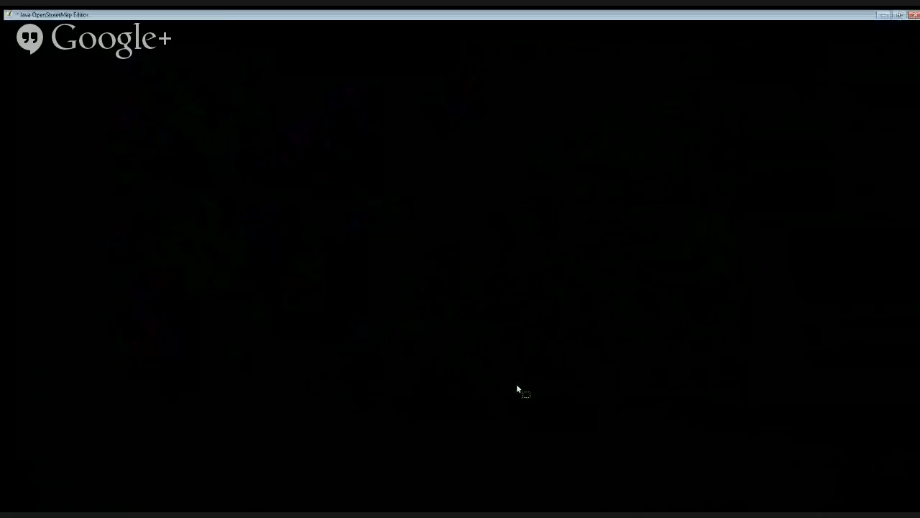
scroll(493, 374, "down", 5)
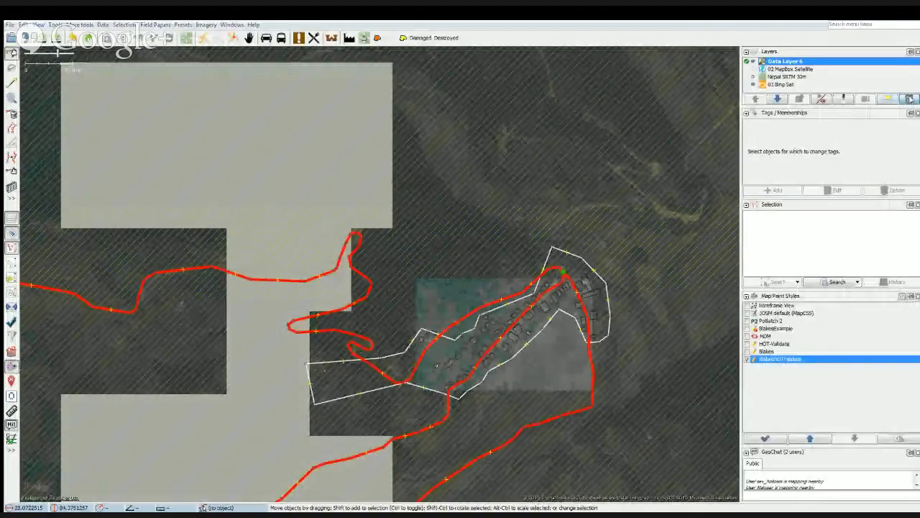
left_click(910, 99)
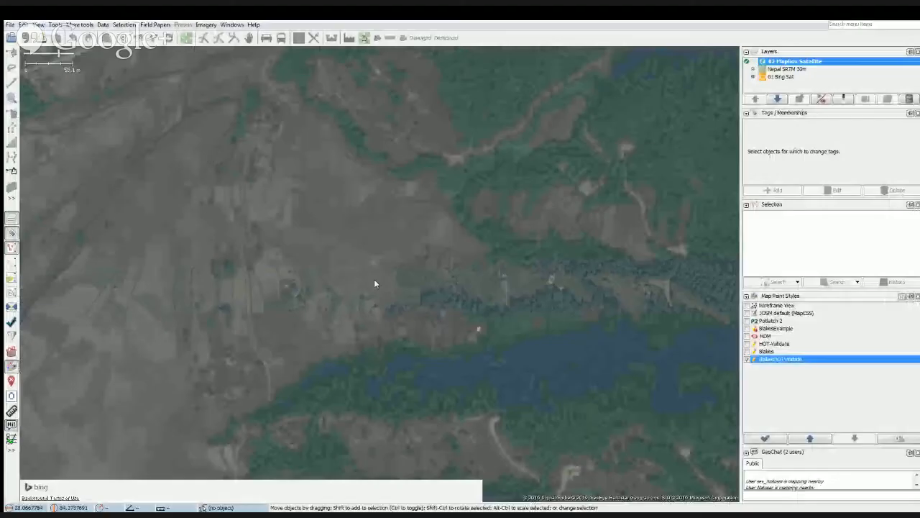
Examine the satellite imagery of the surrounding hillsides for settlements, tracks and scattered buildings.
left_click_drag(282, 363, 438, 390)
scroll(373, 309, "down", 1)
scroll(312, 285, "down", 2)
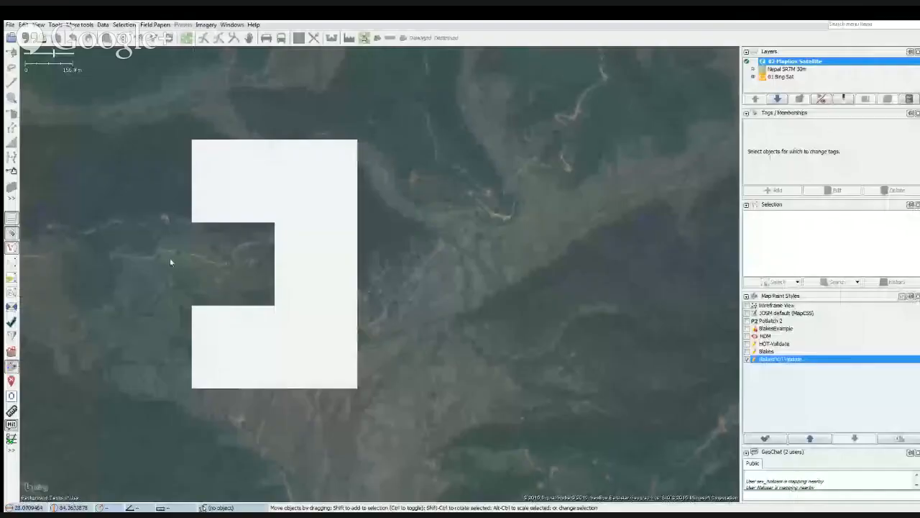
left_click_drag(170, 262, 351, 364)
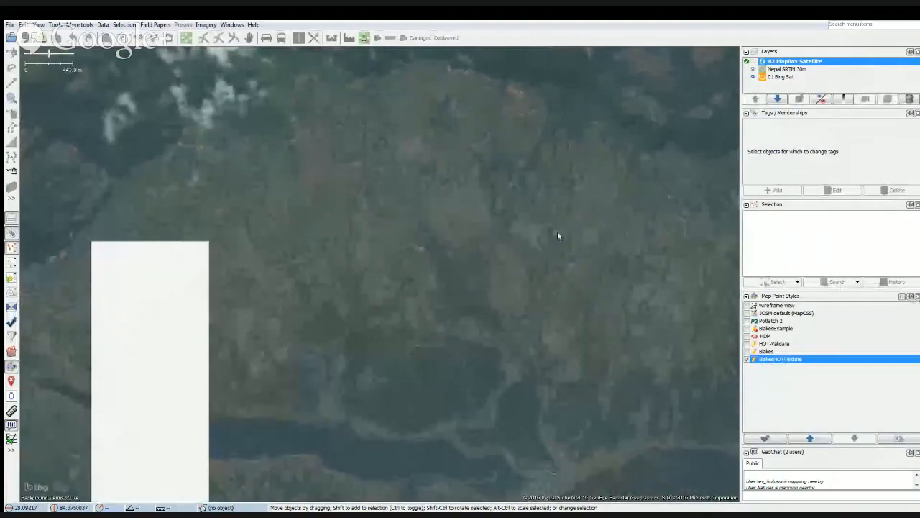
left_click_drag(557, 231, 446, 331)
scroll(387, 307, "up", 4)
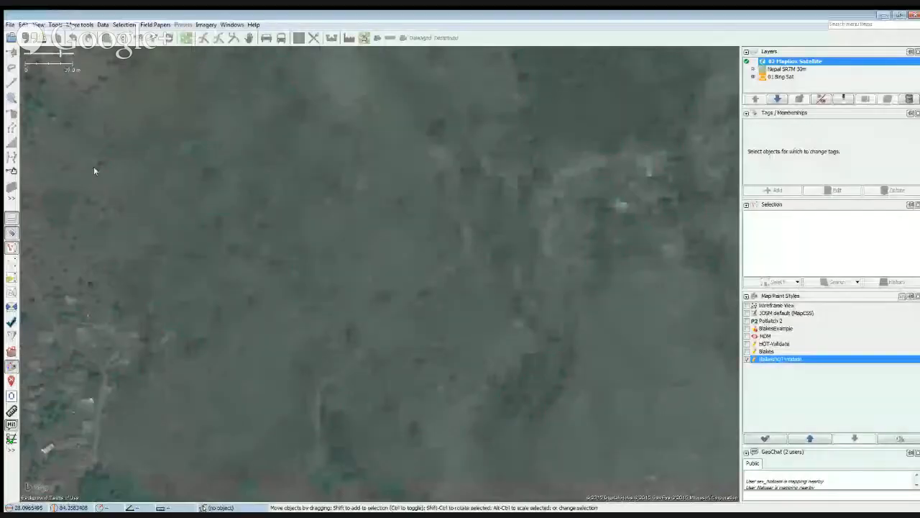
scroll(254, 314, "down", 4)
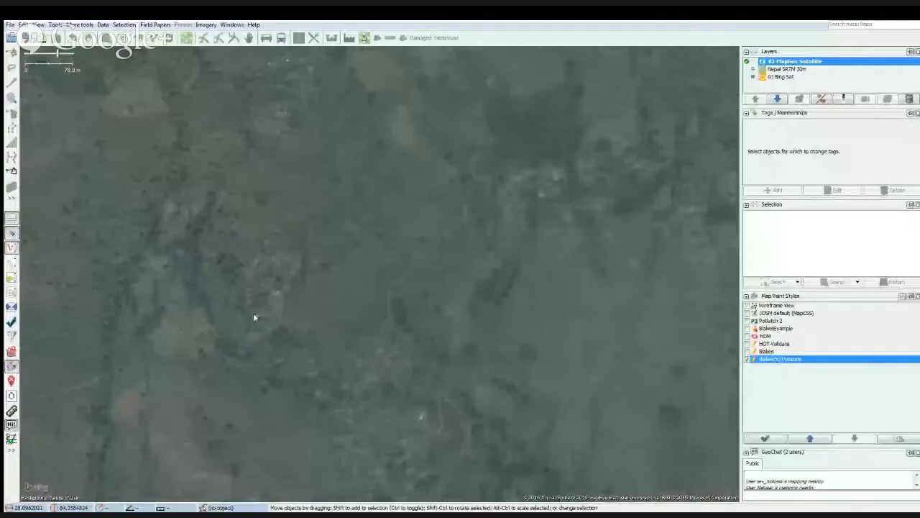
left_click_drag(254, 316, 283, 185)
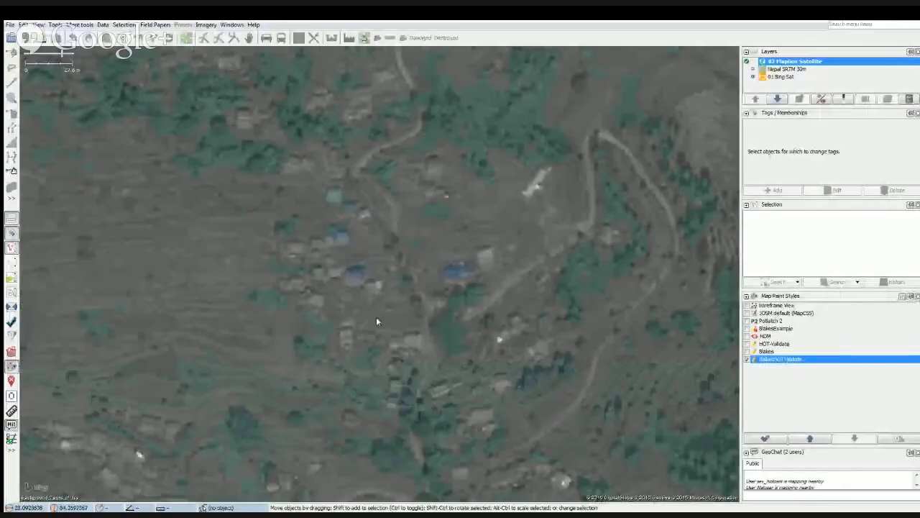
left_click_drag(376, 317, 316, 219)
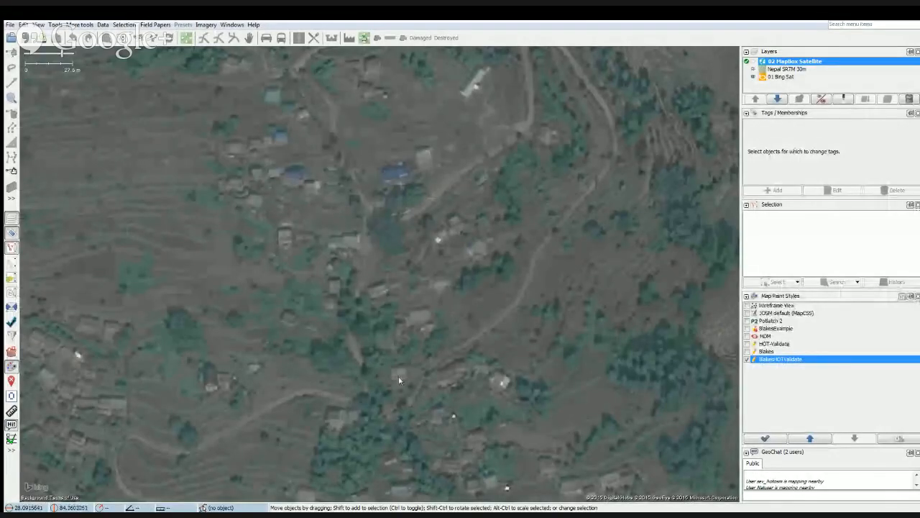
left_click_drag(390, 390, 379, 230)
left_click_drag(557, 363, 318, 324)
left_click_drag(527, 401, 506, 209)
left_click_drag(334, 424, 460, 298)
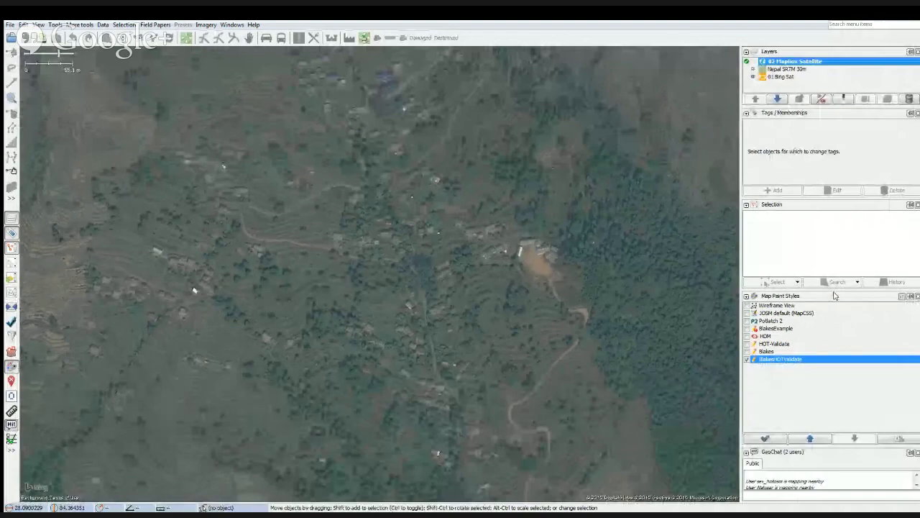
Make the Selection panel taller and open the program preferences.
left_click_drag(837, 292, 840, 341)
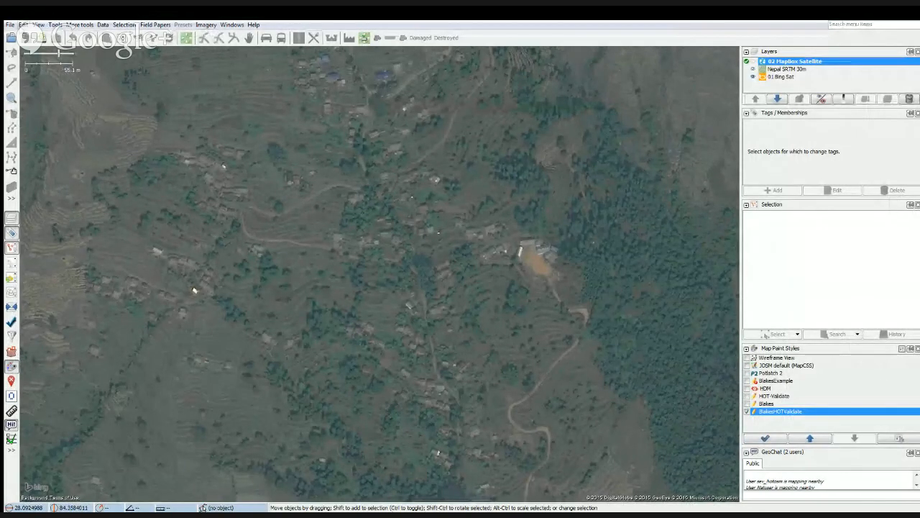
left_click(23, 25)
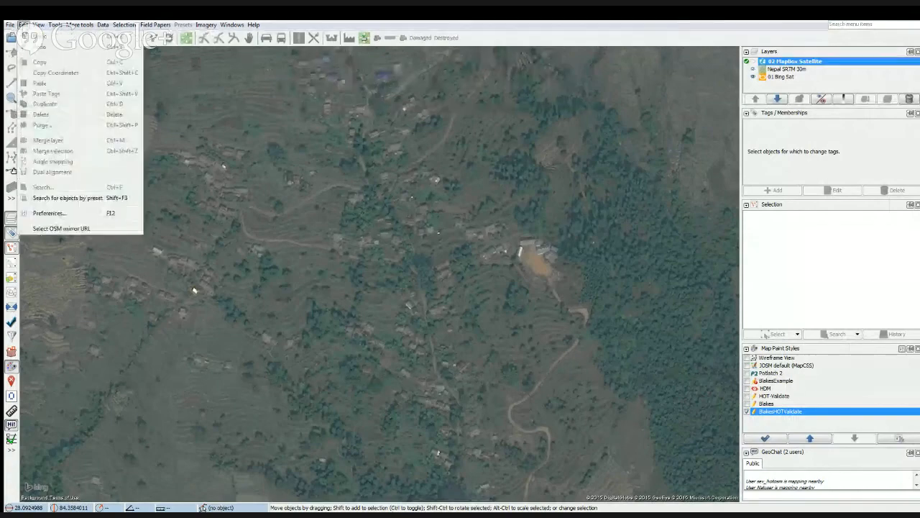
left_click(61, 214)
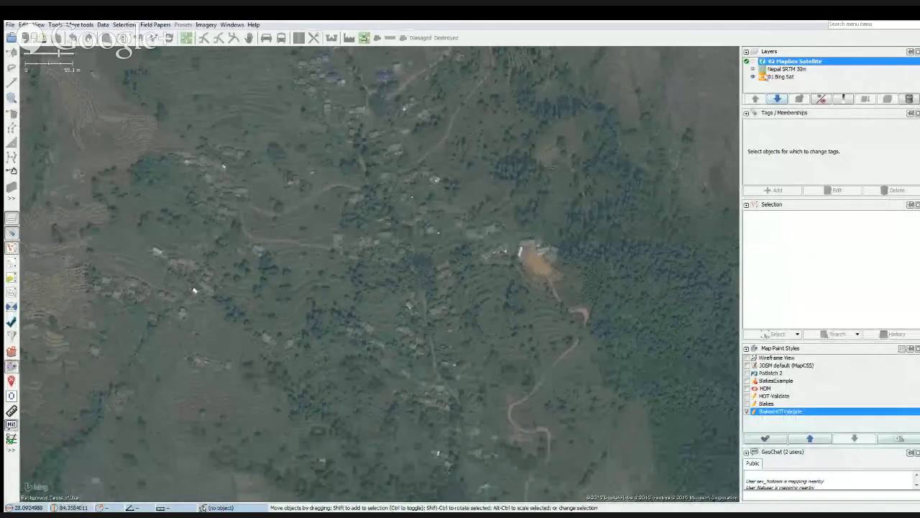
Enlarge the Layers panel and add the OpenCycleMap imagery layer.
left_click_drag(789, 106, 788, 142)
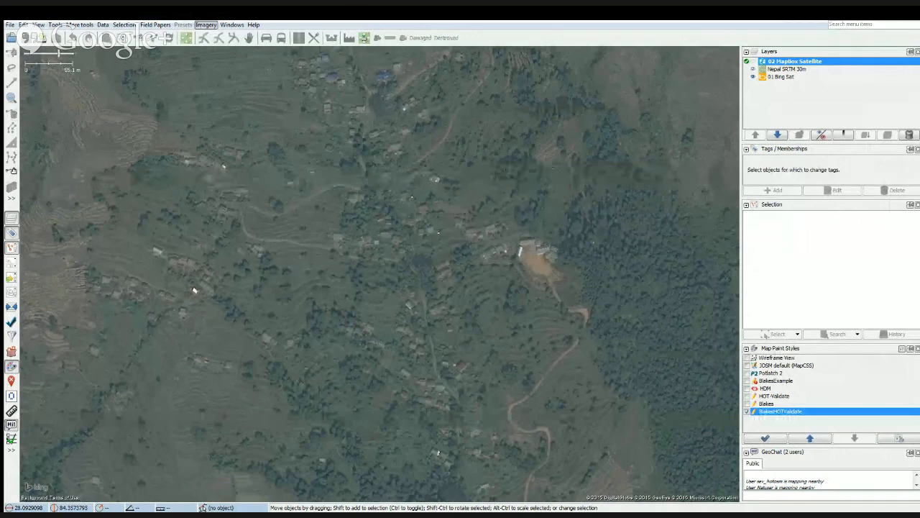
left_click(206, 25)
left_click(234, 450)
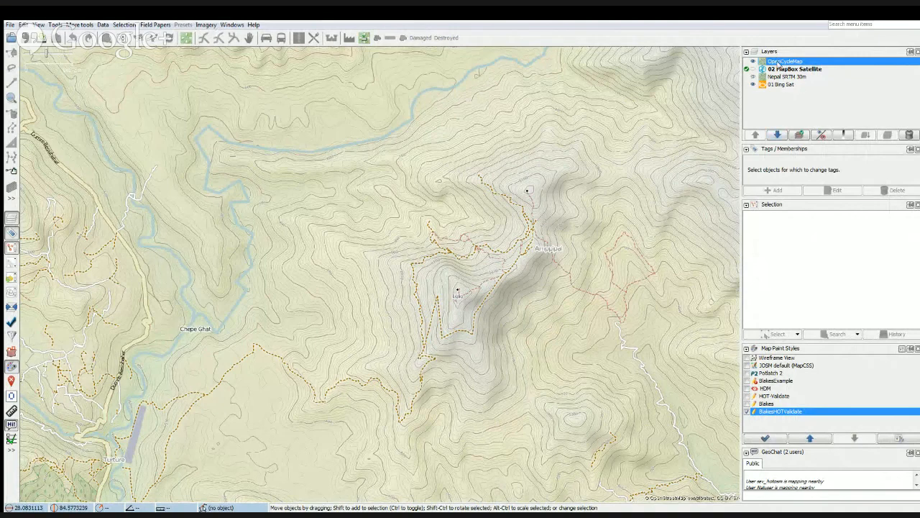
left_click(206, 24)
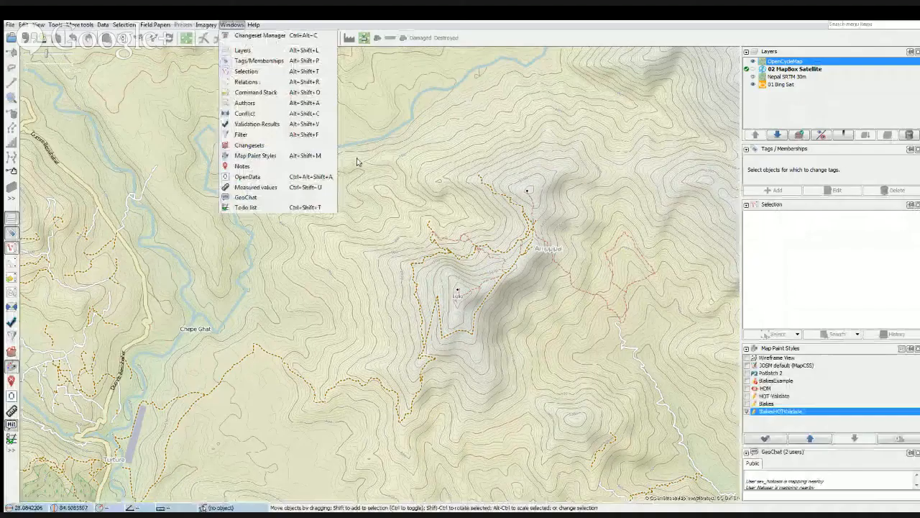
left_click(329, 267)
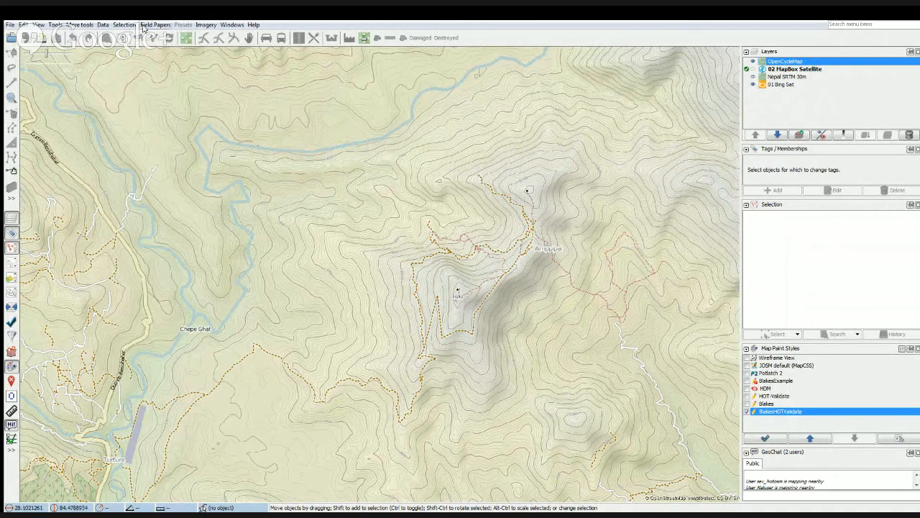
left_click(80, 24)
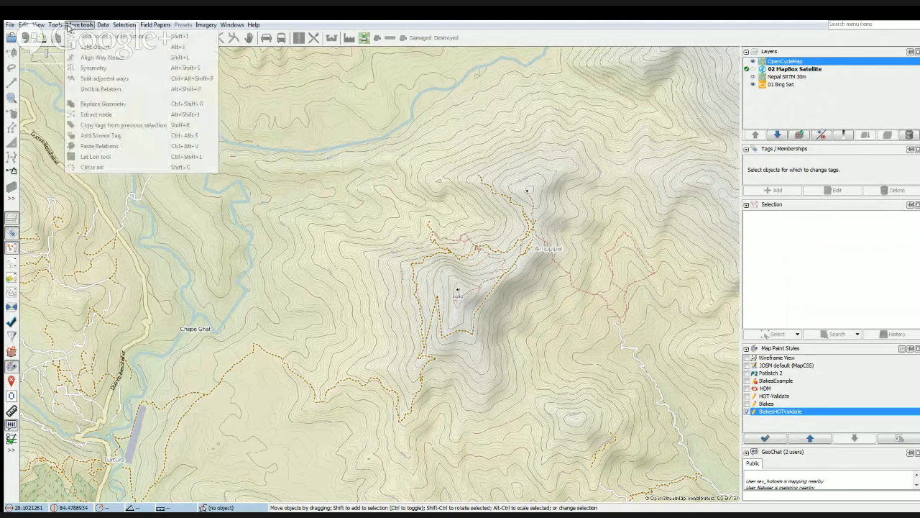
mouse_move(54, 25)
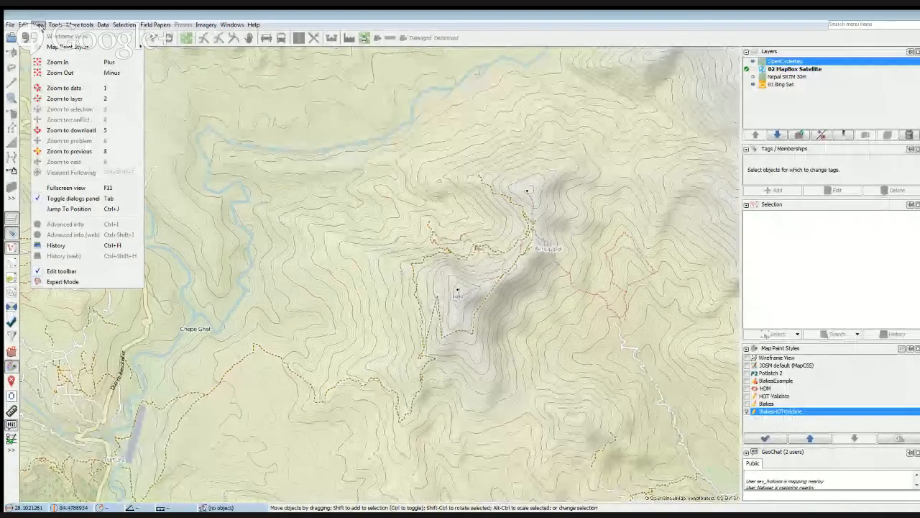
left_click(372, 336)
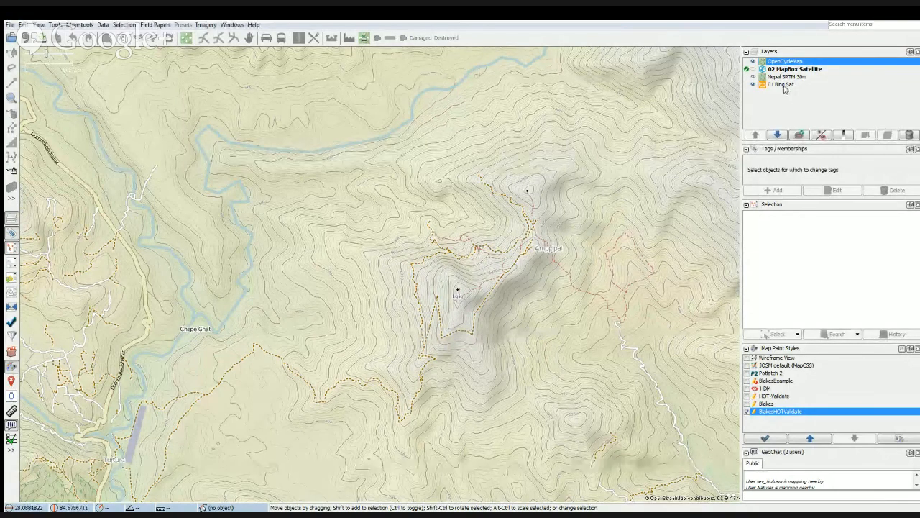
Hide the OpenCycleMap and Nepal SRTM 30m layers, and toggle 01 Bing Sat off and on to inspect its imagery alone.
left_click(753, 62)
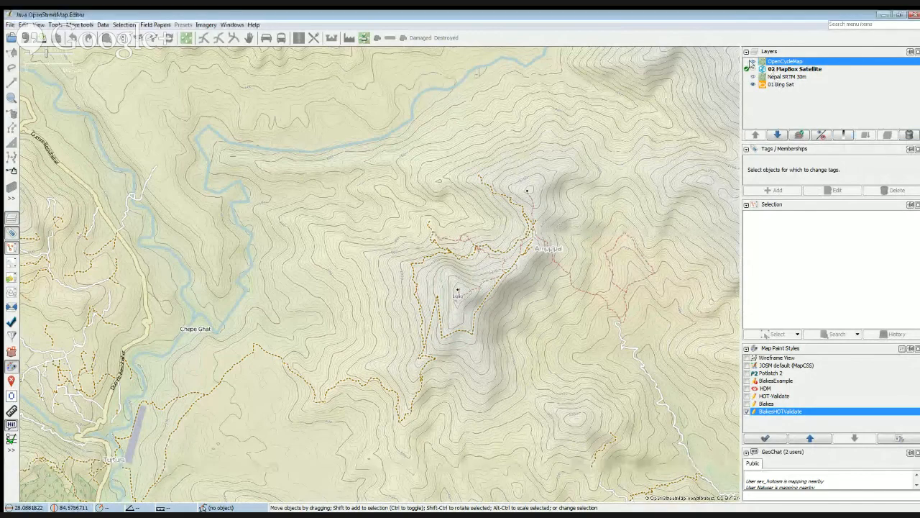
left_click(753, 77)
left_click(752, 84)
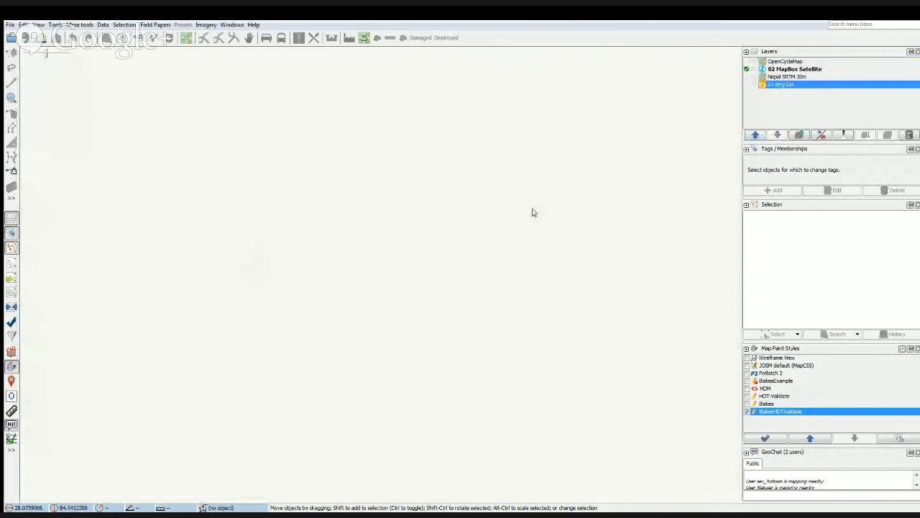
left_click(753, 85)
scroll(366, 300, "up", 4)
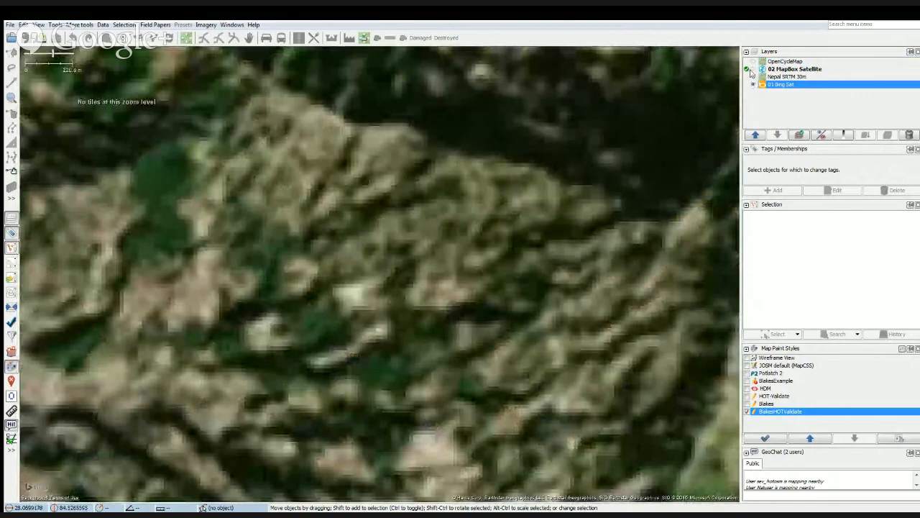
Show the 02 MapBox Satellite layer and inspect its imagery coverage over the hillsides.
left_click(752, 69)
left_click_drag(154, 331, 423, 298)
scroll(365, 292, "down", 3)
left_click_drag(366, 292, 551, 248)
left_click_drag(277, 329, 425, 299)
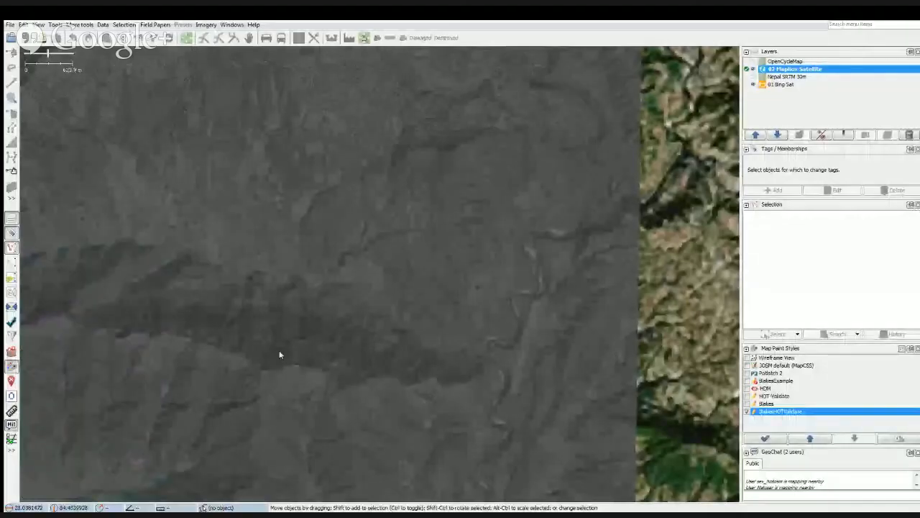
scroll(291, 333, "up", 3)
left_click_drag(304, 333, 414, 278)
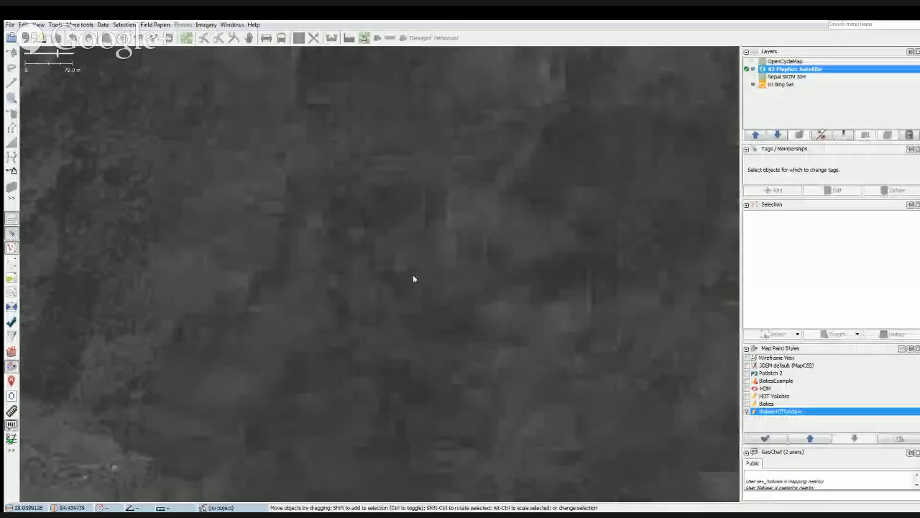
left_click_drag(250, 310, 314, 272)
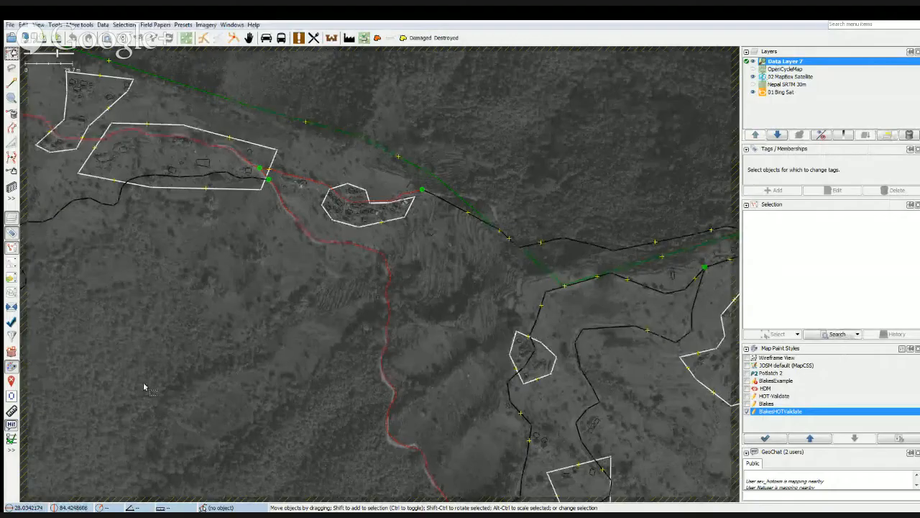
Delete Data Layer 7 and download the OSM data around the ridge settlements into a new data layer.
left_click_drag(144, 383, 526, 339)
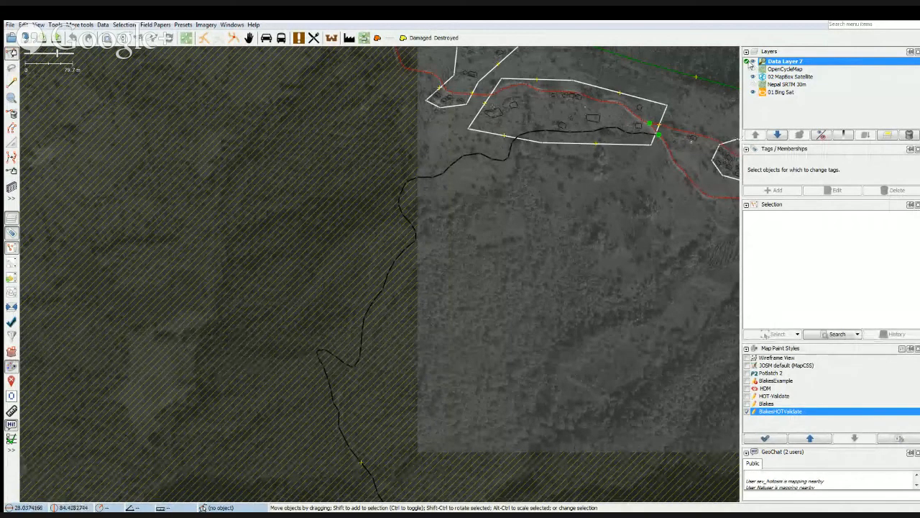
left_click(906, 136)
scroll(464, 275, "down", 3)
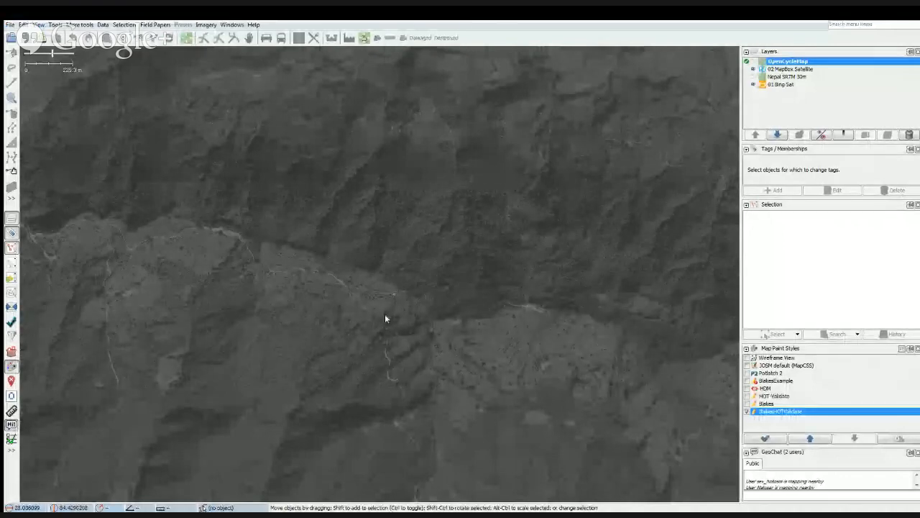
scroll(384, 319, "up", 3)
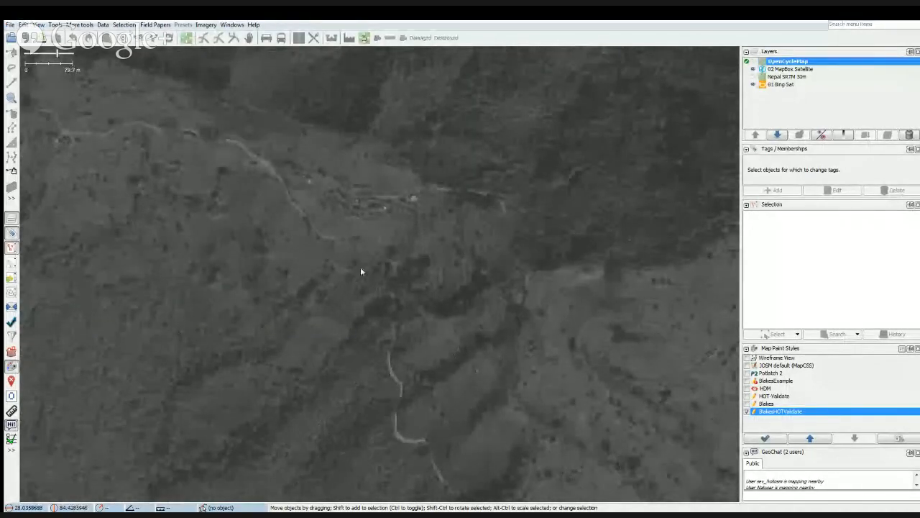
left_click_drag(421, 309, 301, 238)
scroll(339, 289, "up", 2)
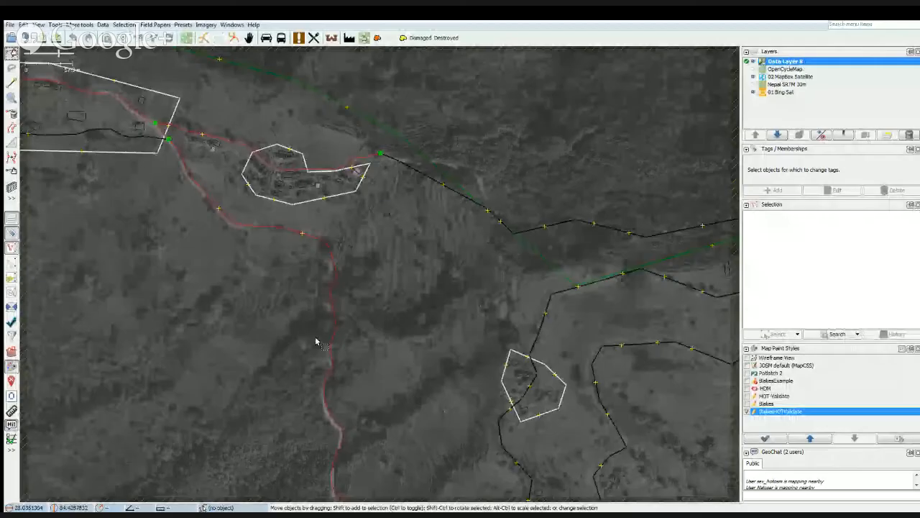
Examine the downloaded roads, paths and residential areas along the ridge and the unmapped tracks on the adjoining hillsides.
left_click_drag(335, 319, 308, 415)
left_click_drag(528, 232, 512, 297)
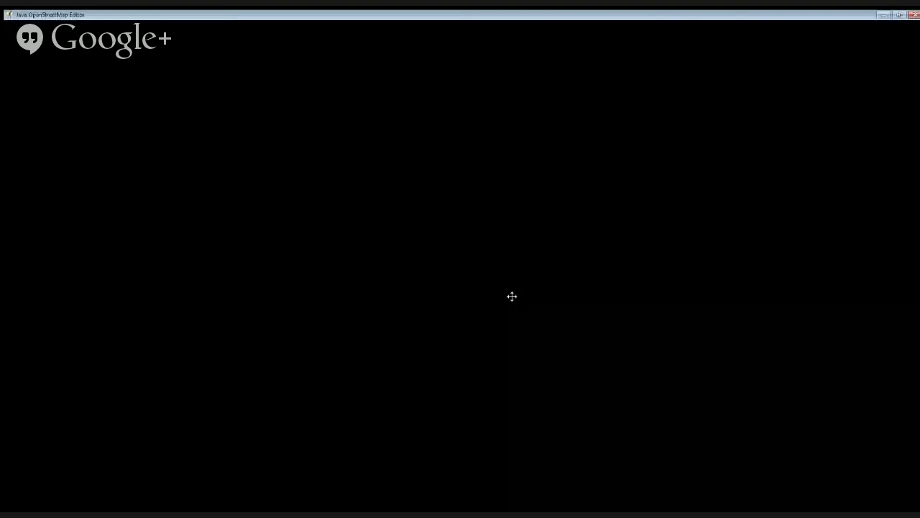
left_click_drag(517, 330, 517, 335)
left_click_drag(117, 326, 289, 334)
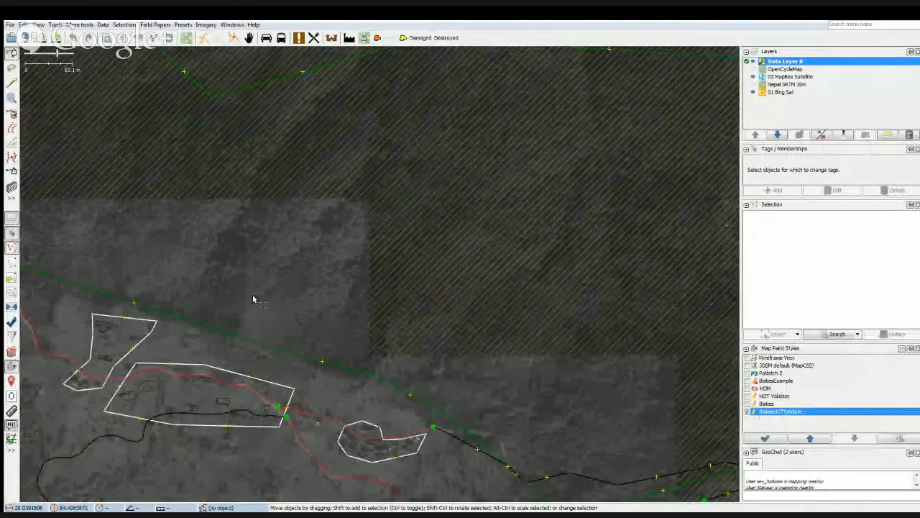
left_click_drag(252, 300, 397, 237)
left_click_drag(398, 238, 127, 340)
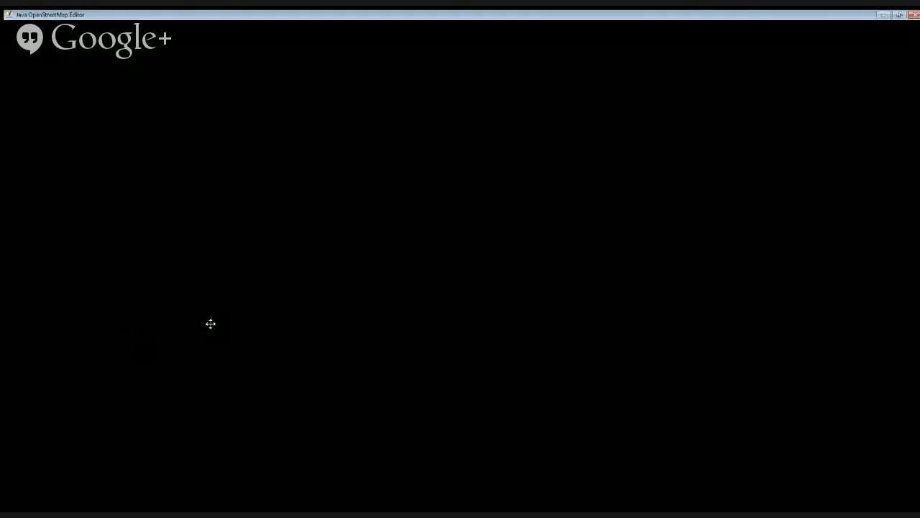
left_click_drag(265, 267, 263, 271)
left_click_drag(263, 271, 338, 266)
left_click_drag(337, 267, 173, 343)
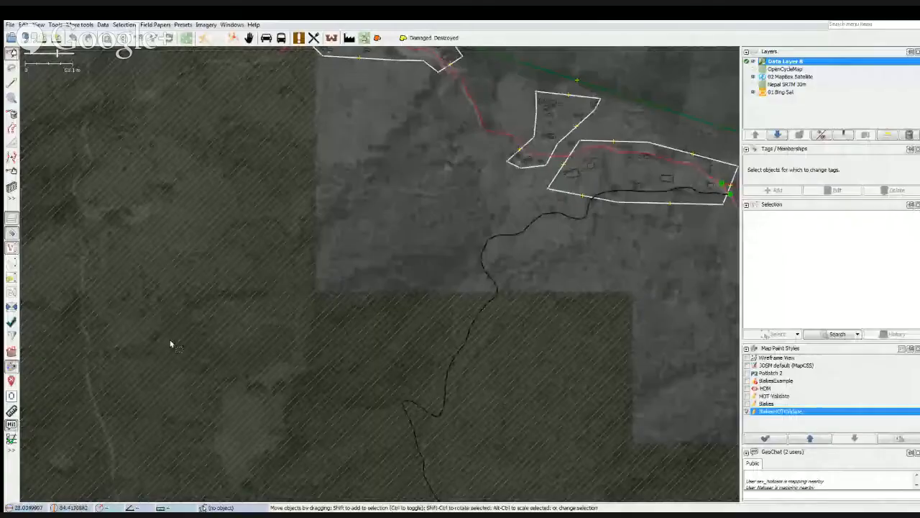
left_click_drag(173, 343, 280, 350)
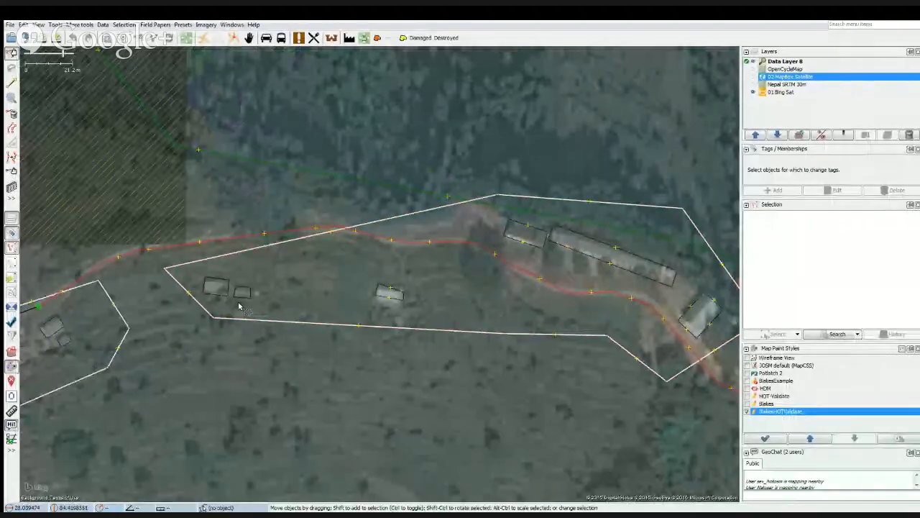
Select the three small houses in the western part of the residential area to compare them with the imagery, and clear the selection.
left_click(238, 296)
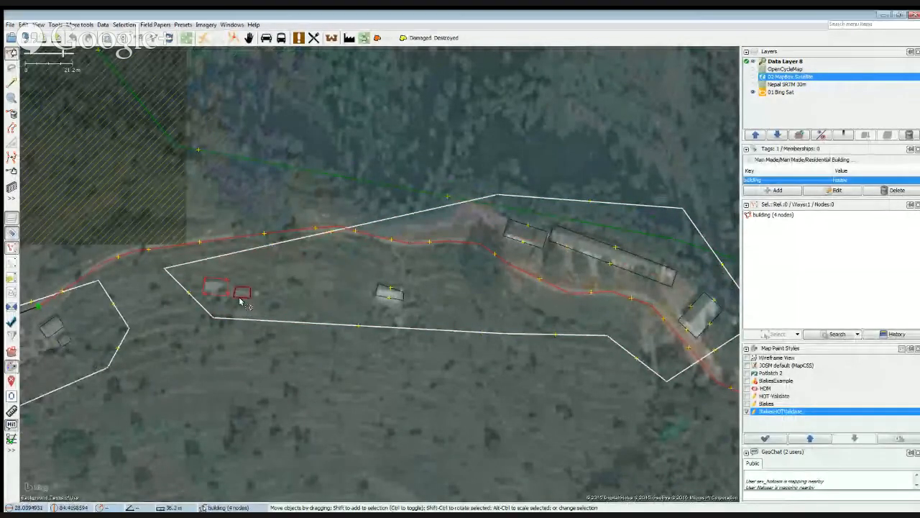
left_click(388, 293, "shift")
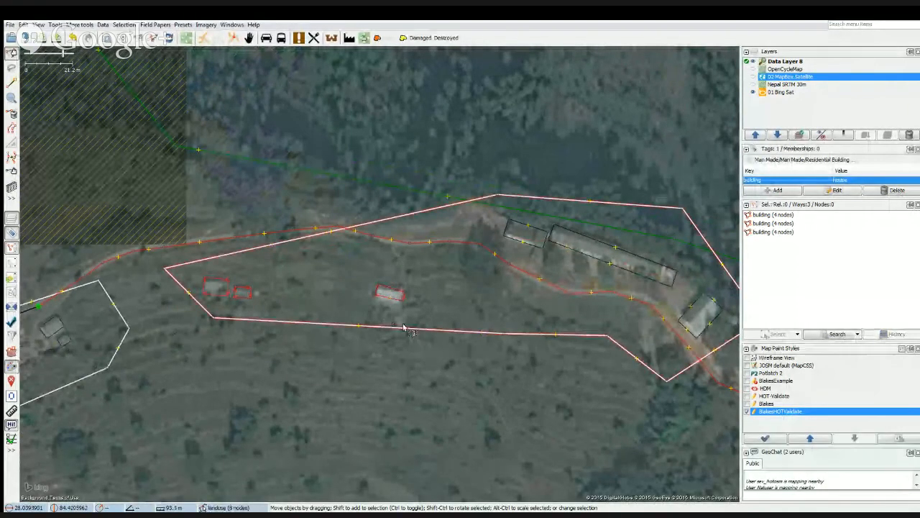
left_click(341, 312)
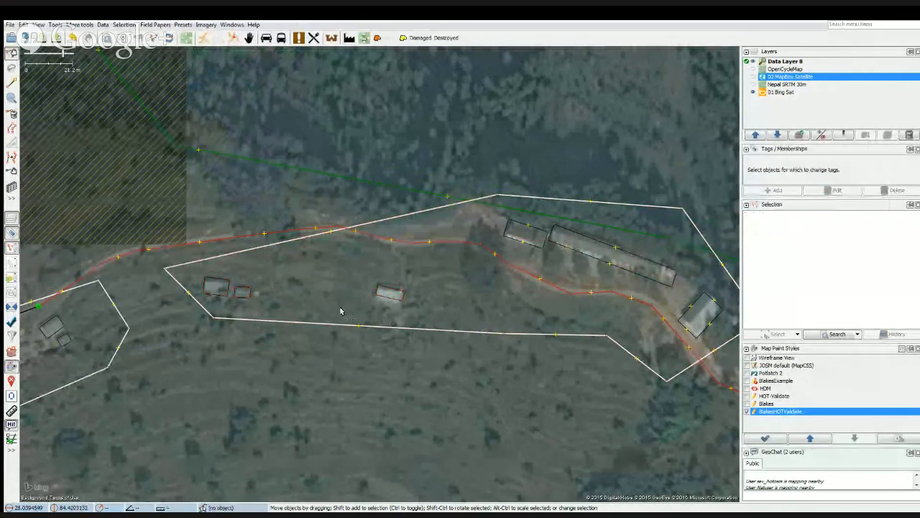
Extrude the southern wall of the isolated small house outward to cover the full roof on the Bing imagery.
left_click(387, 304)
scroll(389, 303, "up", 1)
scroll(389, 302, "up", 2)
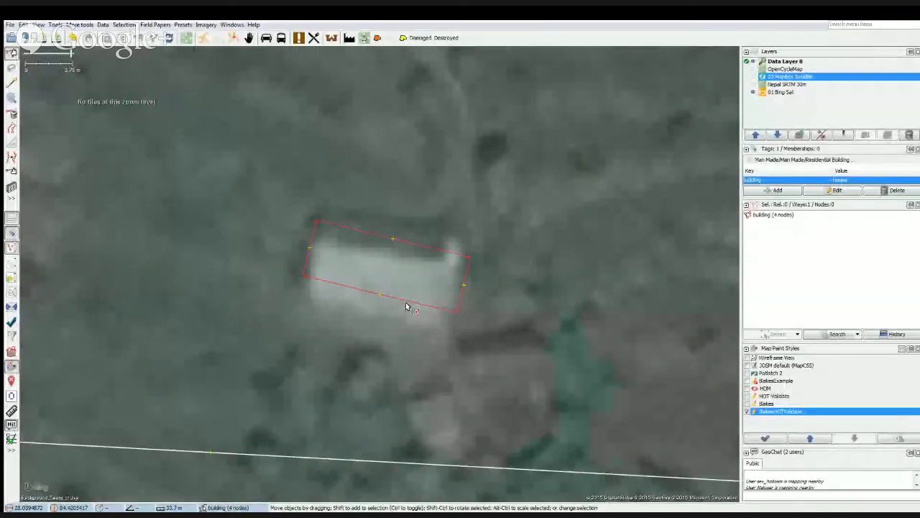
key("b")
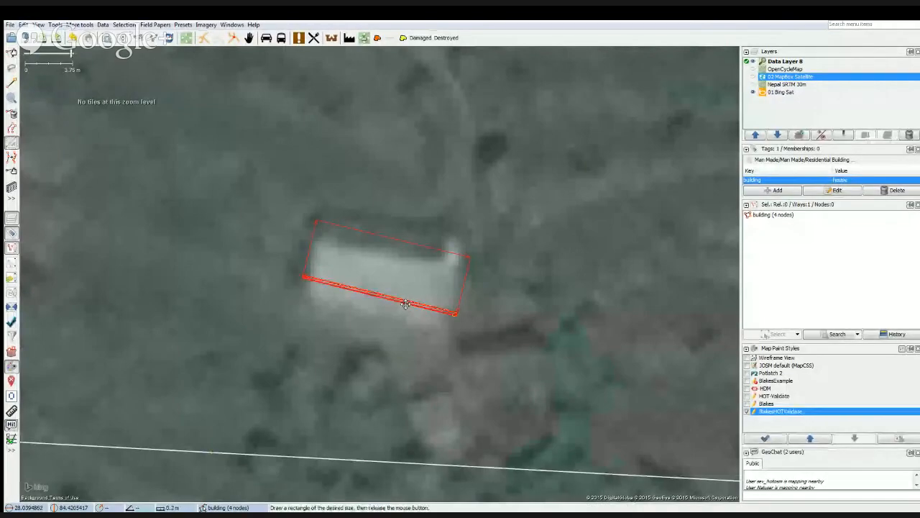
left_click_drag(405, 303, 408, 323)
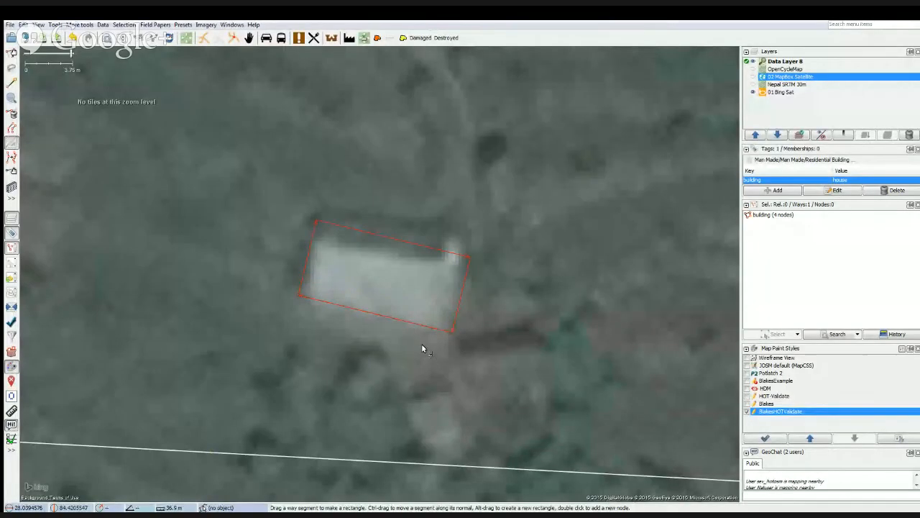
Rotate the widened house outline slightly counterclockwise to align it with the roof in the imagery.
key("s")
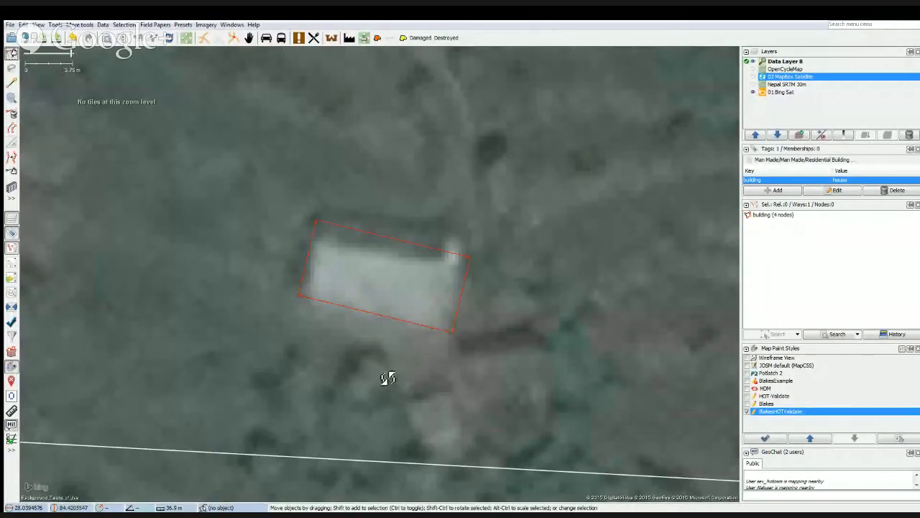
left_click_drag(403, 377, 411, 353)
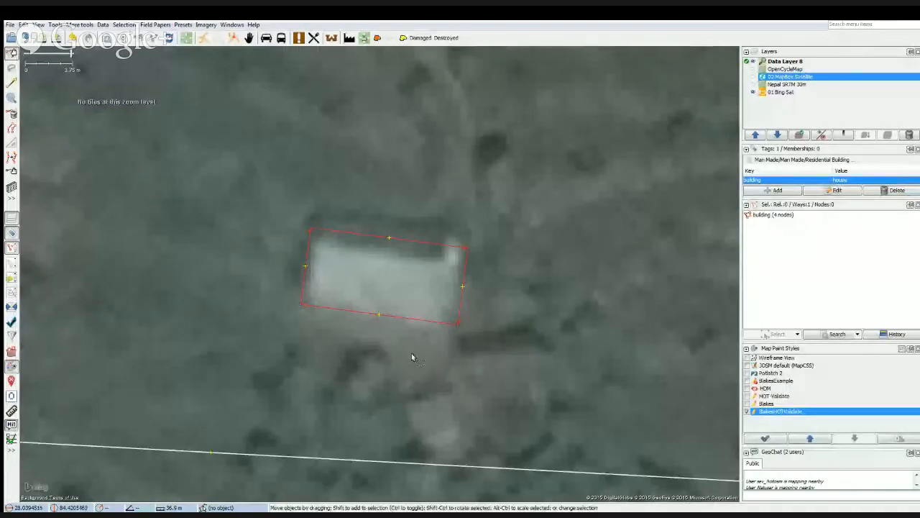
scroll(380, 365, "down", 4)
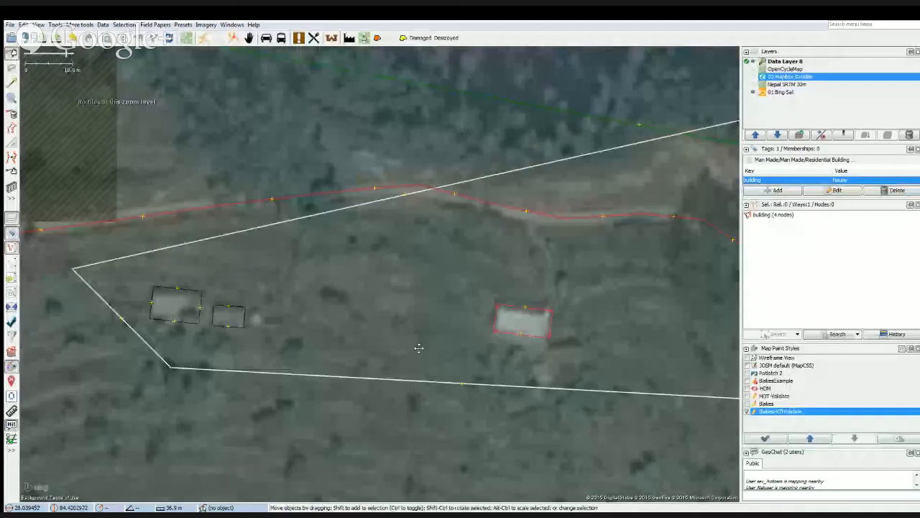
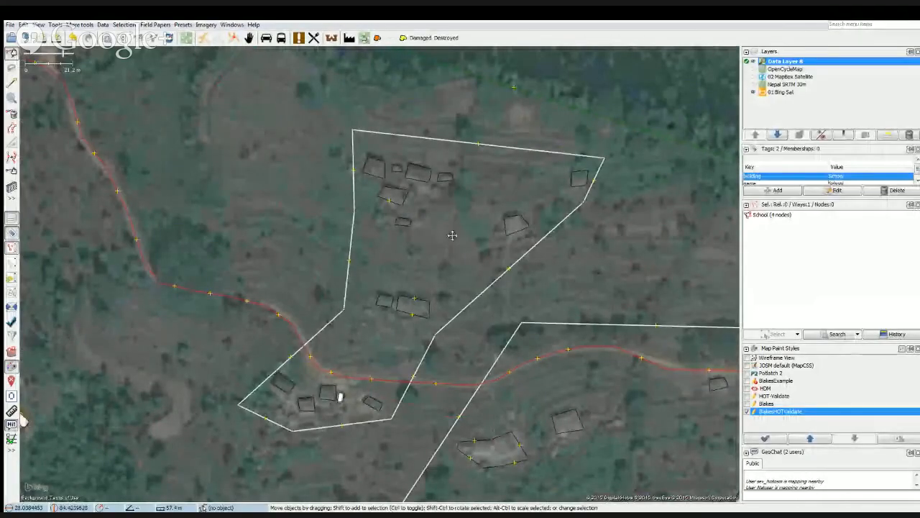
Select the thirteen building outlines in the western residential area, leaving out the southwesternmost house, and orthogonalize their shapes.
left_click_drag(437, 244, 418, 278)
scroll(391, 245, "up", 2)
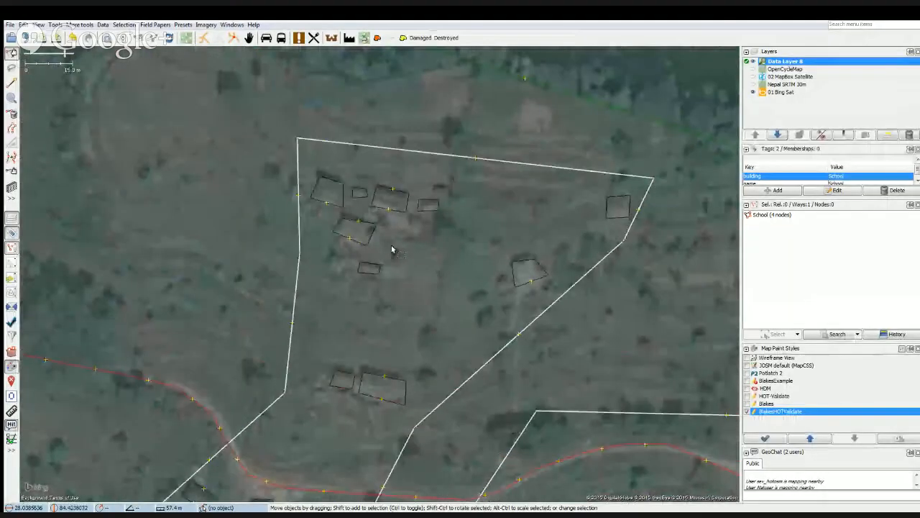
left_click(314, 205)
left_click(338, 237, "shift")
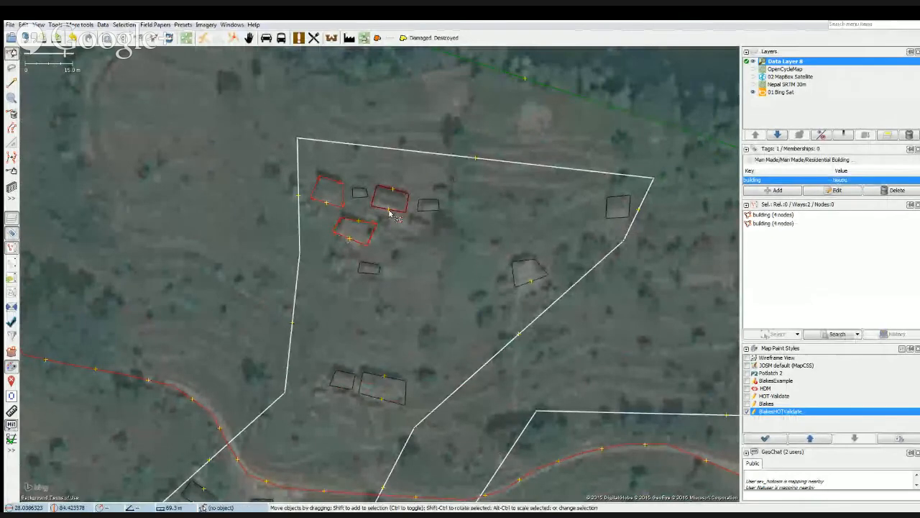
left_click(427, 208, "shift")
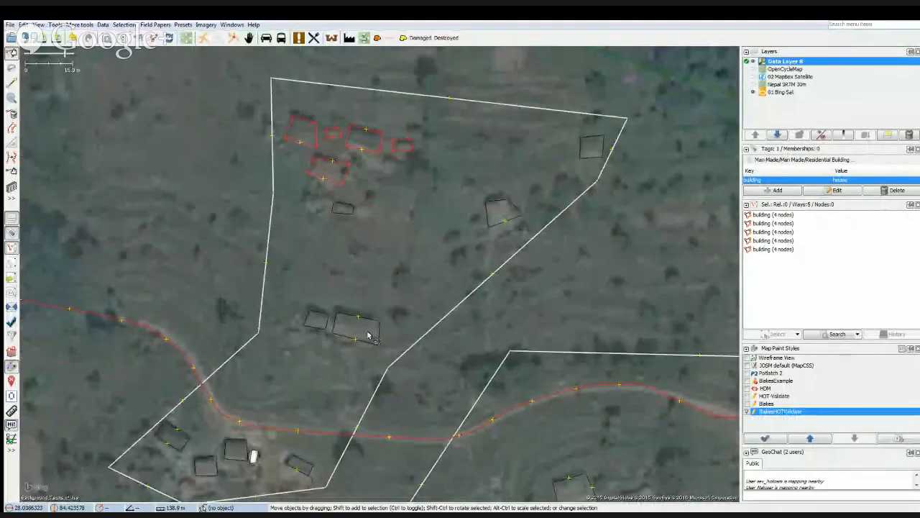
left_click_drag(326, 380, 319, 258)
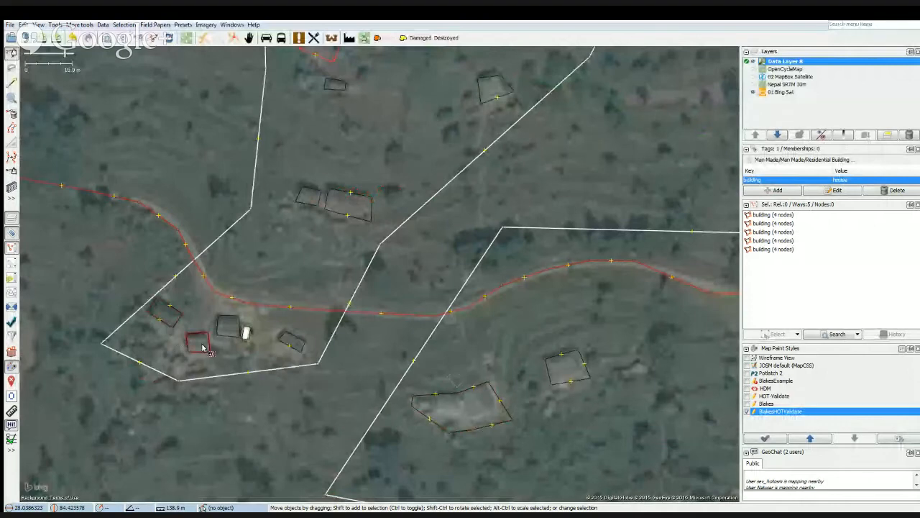
left_click(205, 346, "shift")
left_click(227, 332, "shift")
left_click(284, 346, "shift")
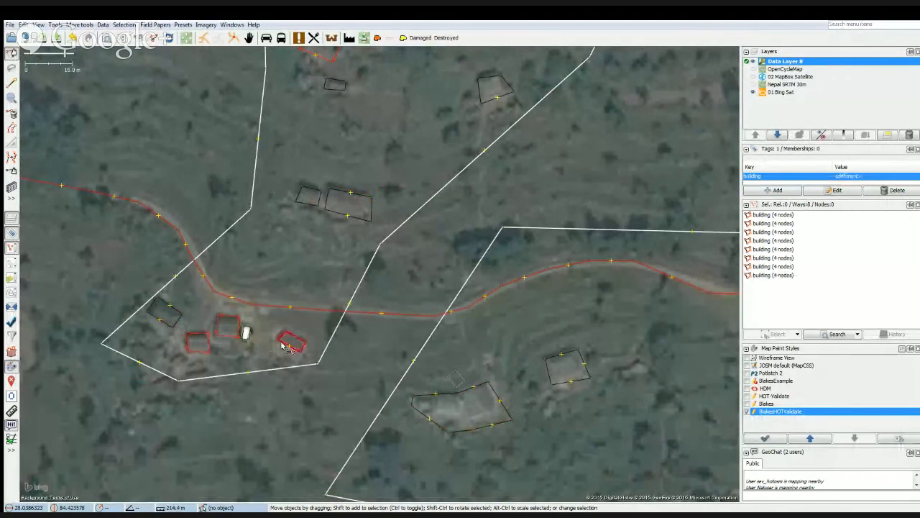
left_click(347, 205, "shift")
left_click(305, 200, "shift")
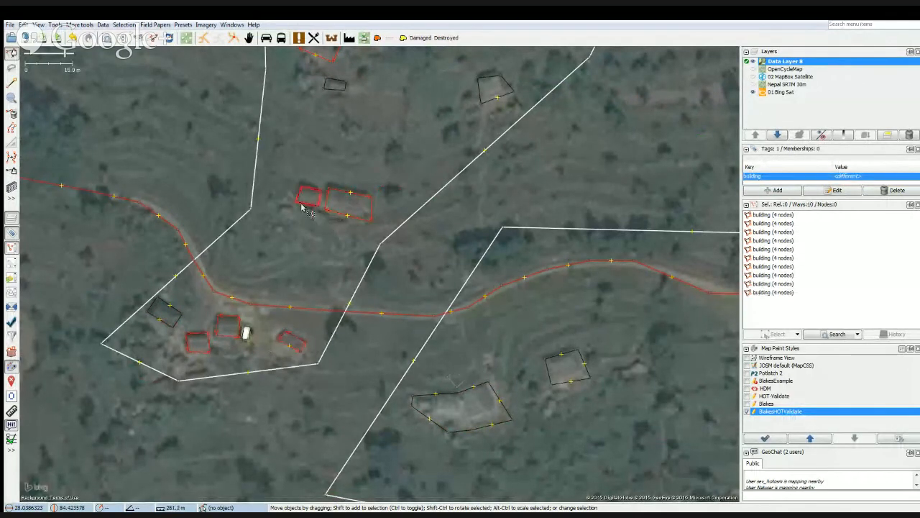
left_click_drag(380, 149, 362, 269)
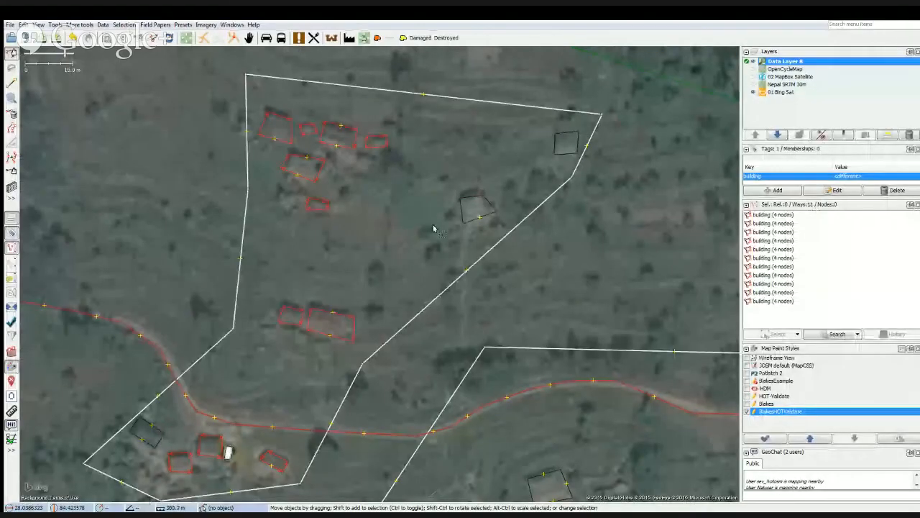
left_click(463, 216, "shift")
left_click(557, 154, "shift")
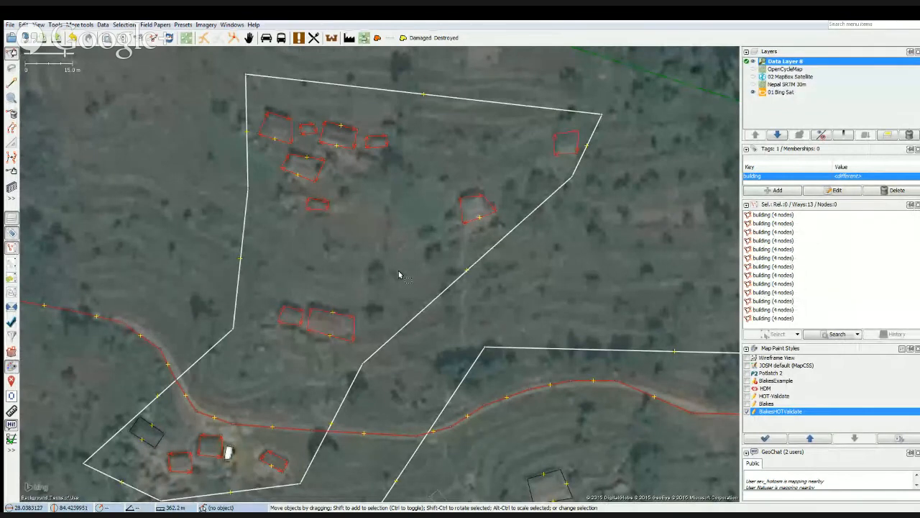
key("q")
left_click(374, 195)
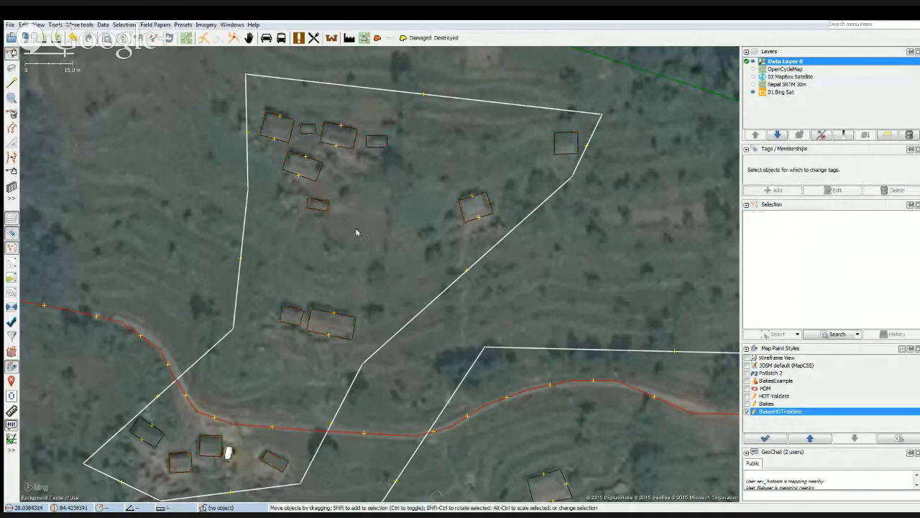
Hide the data layer to examine the Bing imagery beneath the irregular house outline south of the road, and show it again.
left_click_drag(359, 274, 374, 244)
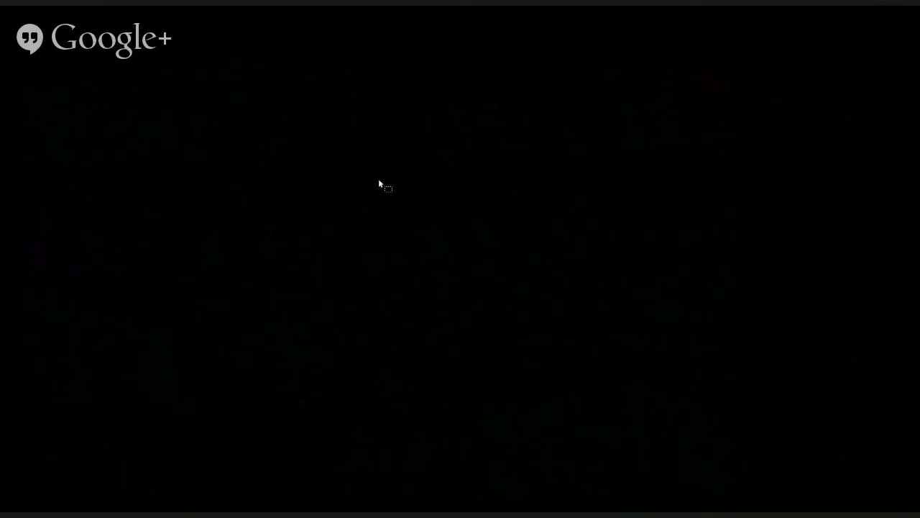
left_click_drag(379, 179, 309, 139)
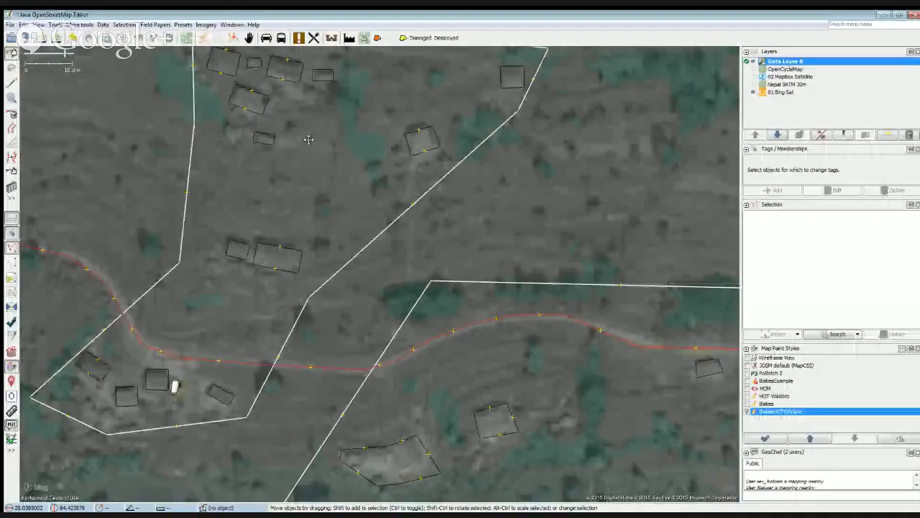
left_click_drag(514, 400, 456, 217)
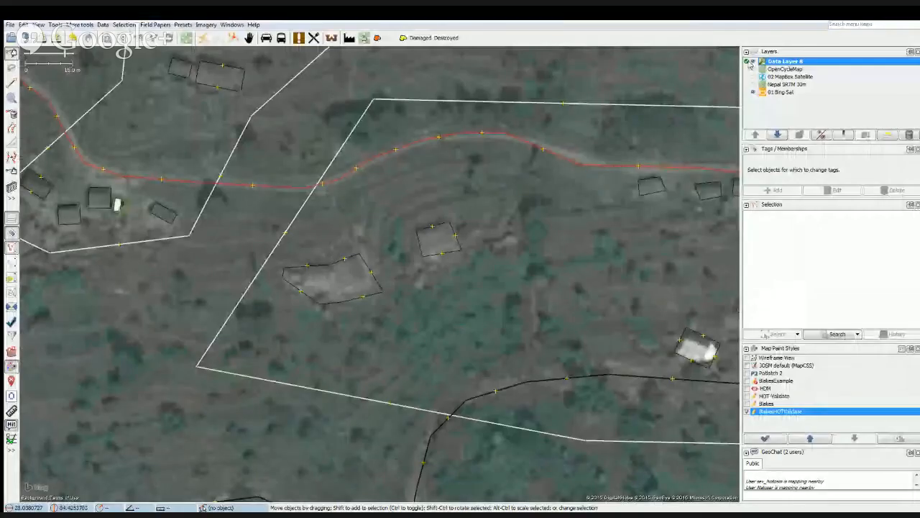
left_click(752, 62)
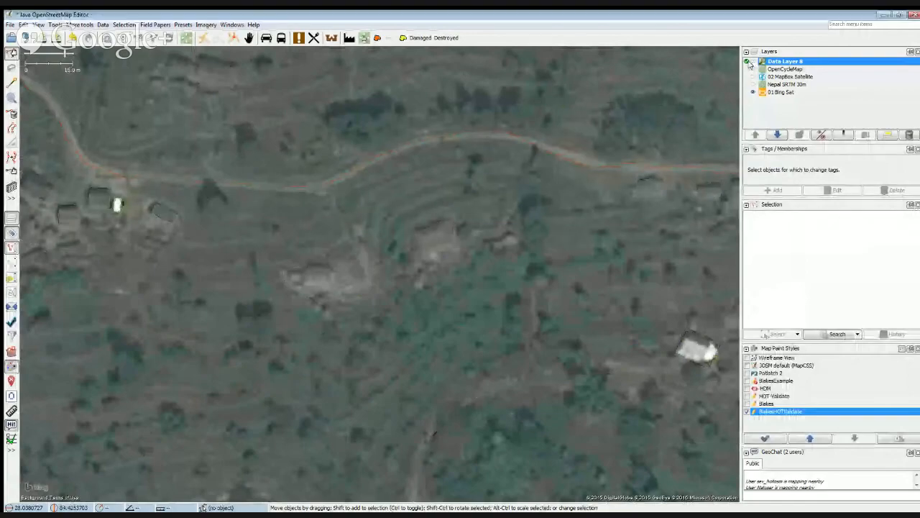
scroll(311, 287, "up", 1)
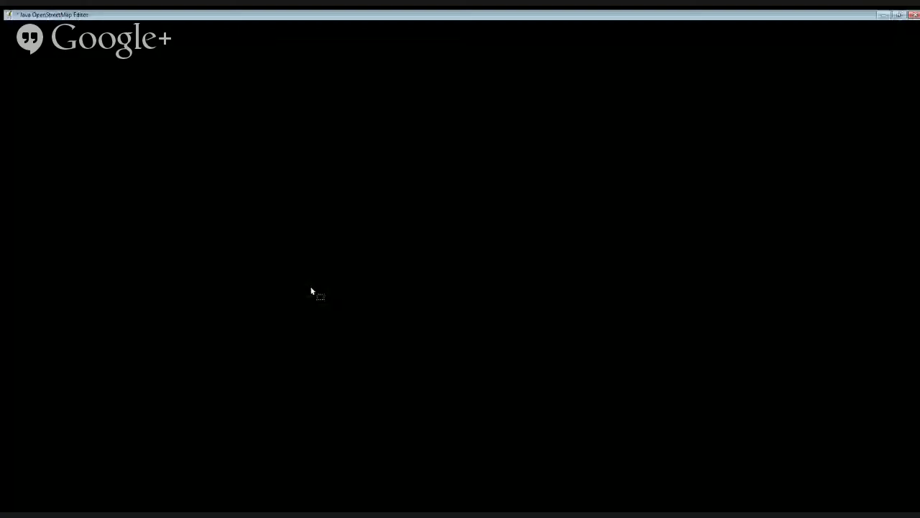
left_click_drag(311, 287, 392, 305)
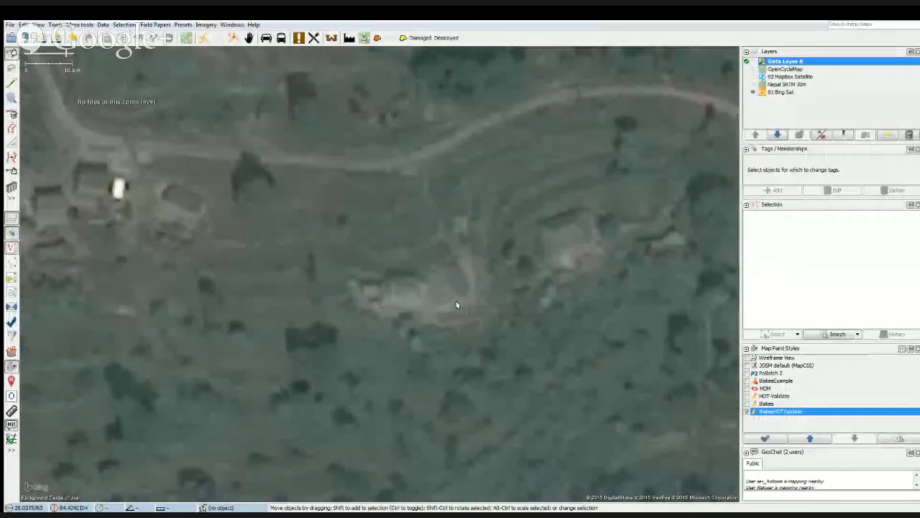
left_click(752, 63)
Select the small diamond-shaped outline just north of the irregular house and inspect its full list of tags.
left_click(423, 253)
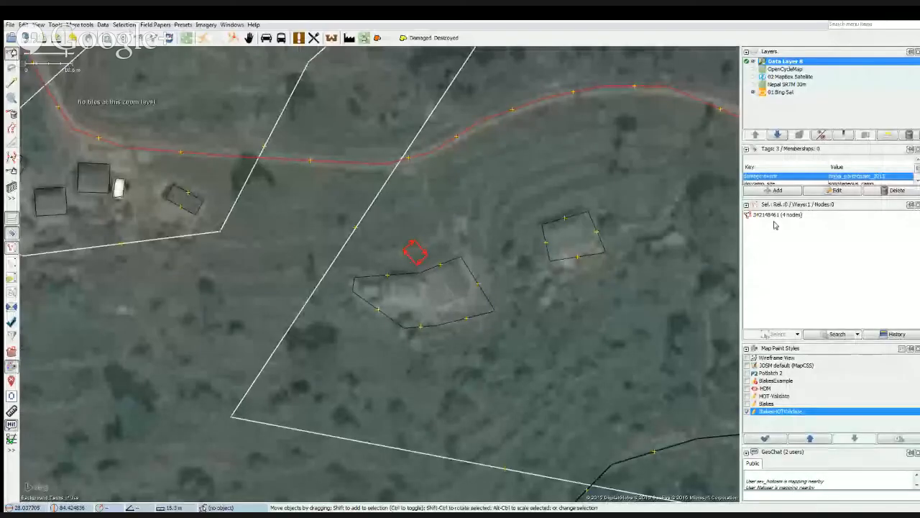
left_click_drag(782, 199, 787, 225)
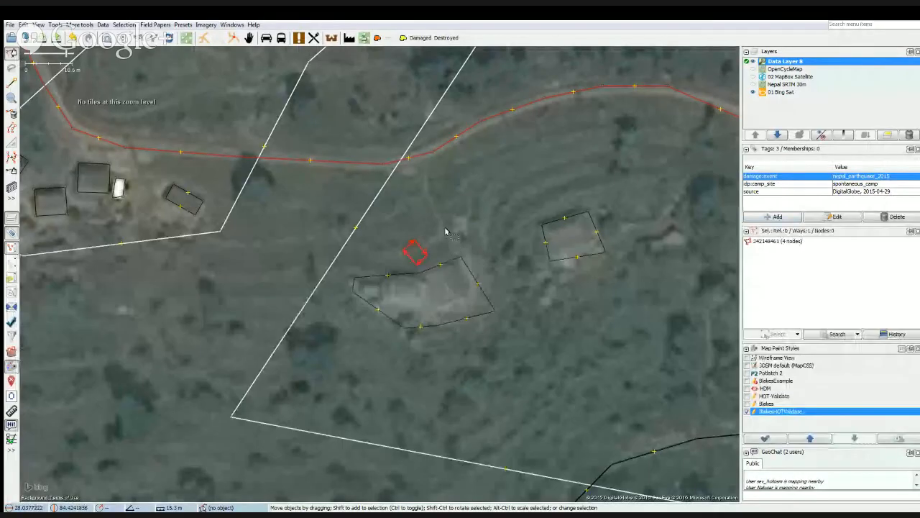
left_click(445, 228)
left_click(420, 263)
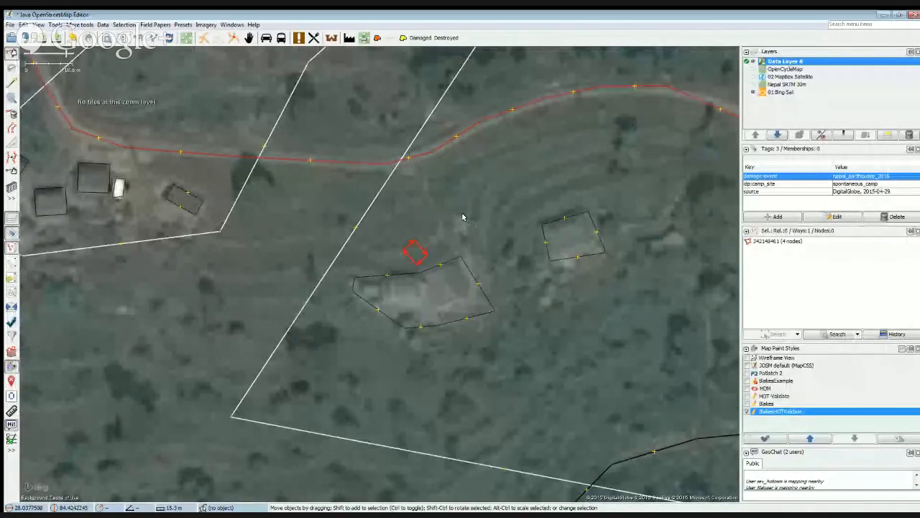
Try deleting the small spontaneous camp outline, undo the deletion and select the outline again.
key("Delete")
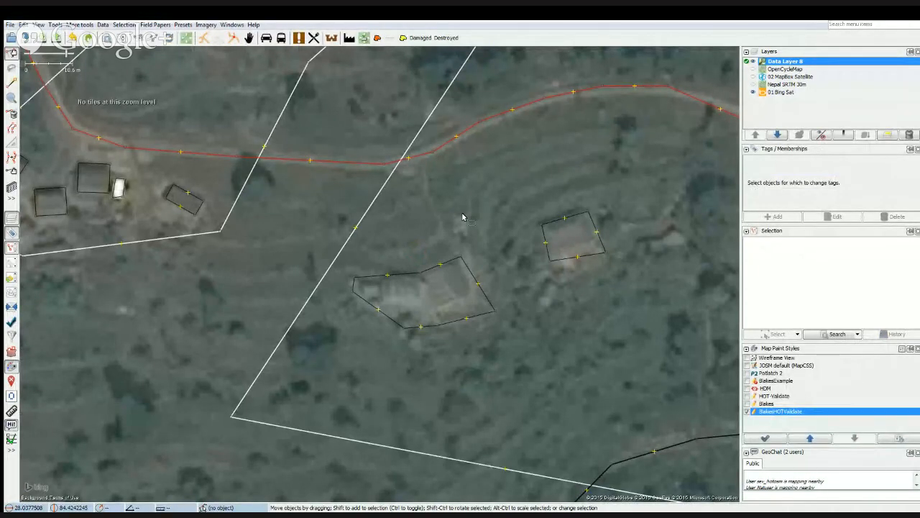
key("ctrl+z")
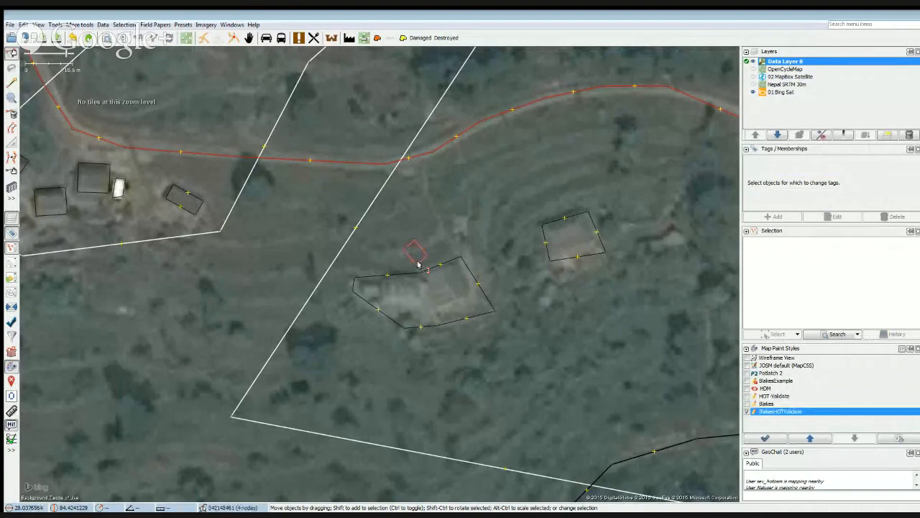
left_click(413, 254)
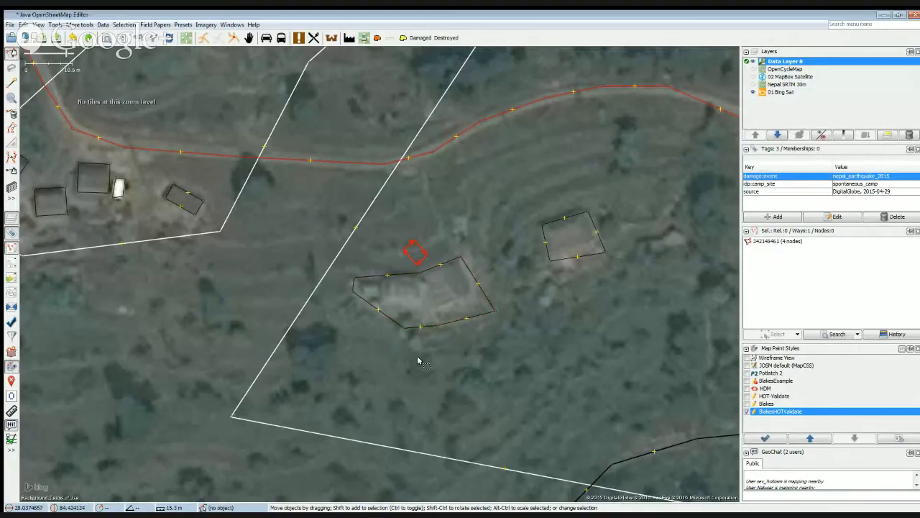
Move the irregular seven-node house outline southeast, clear of the buildings it covers in the imagery.
left_click(442, 324)
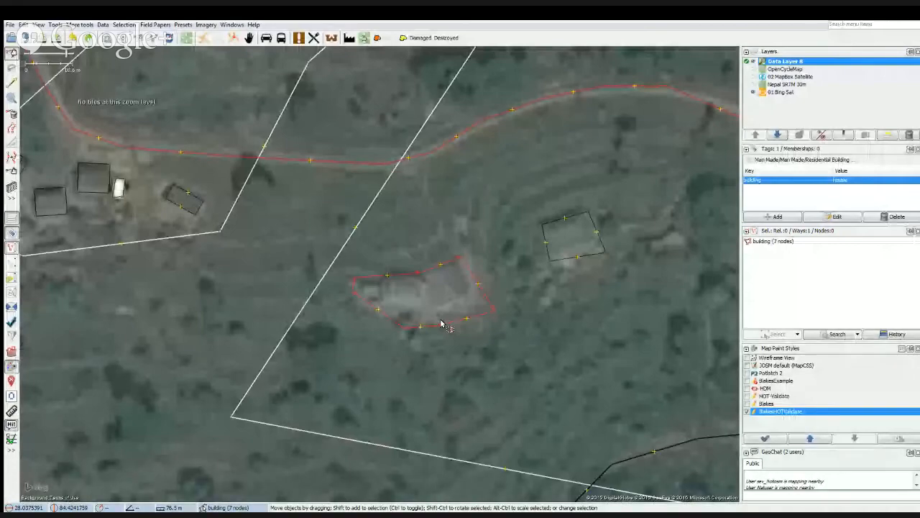
left_click_drag(444, 321, 481, 373)
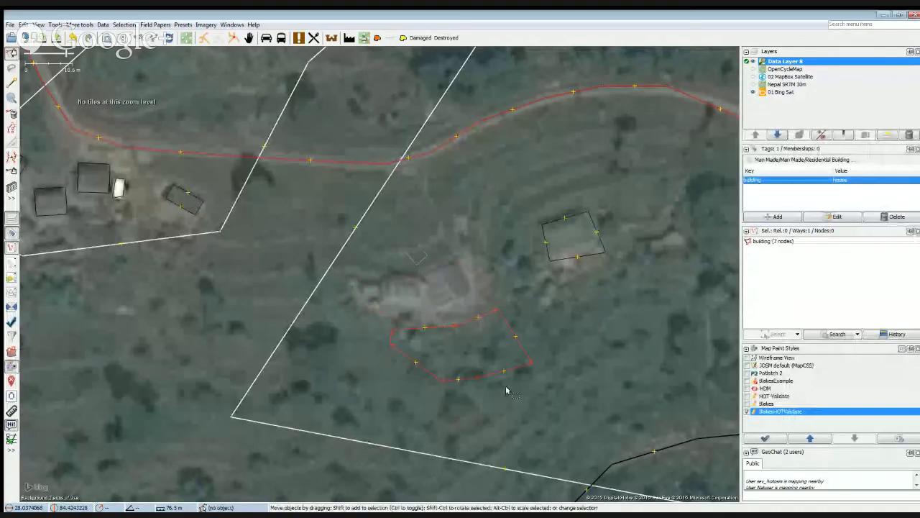
key("ctrl+z")
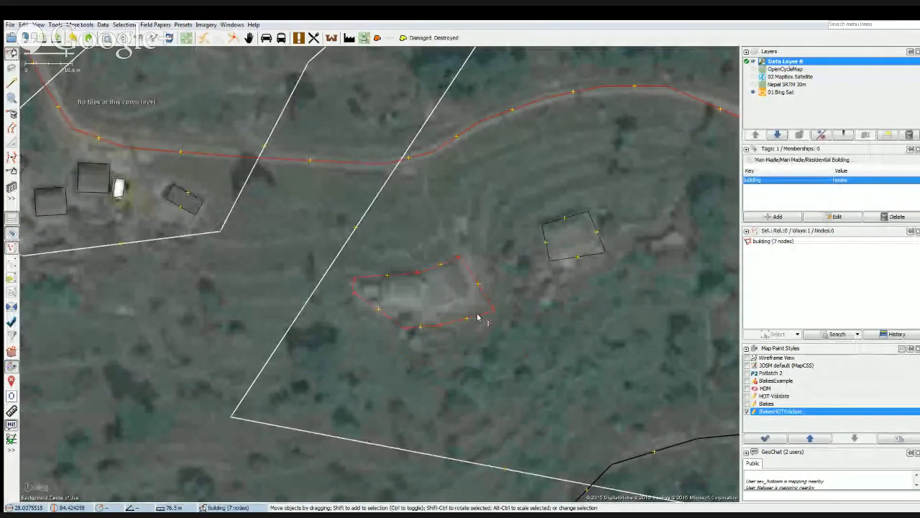
left_click_drag(478, 317, 575, 376)
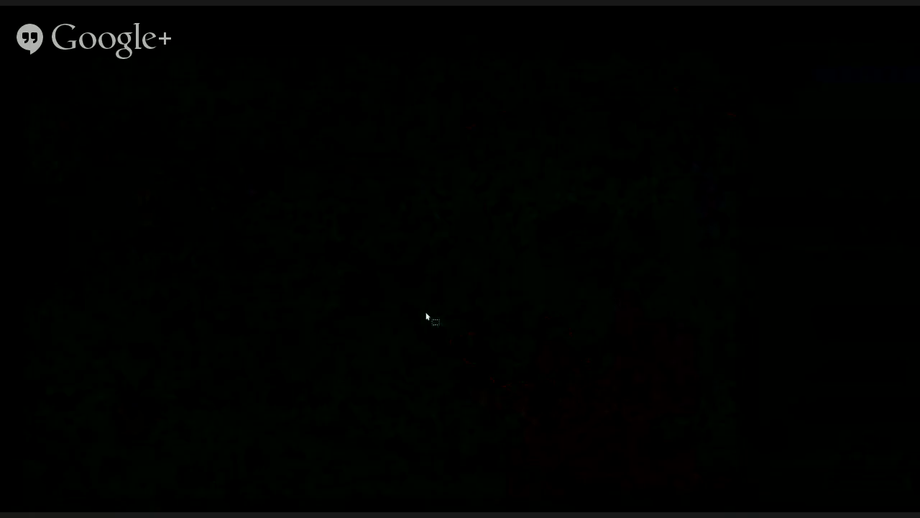
Examine the uncovered building site and compare it with the neighbouring houses, briefly hiding the data layer.
left_click_drag(410, 295, 407, 321)
scroll(406, 320, "up", 2)
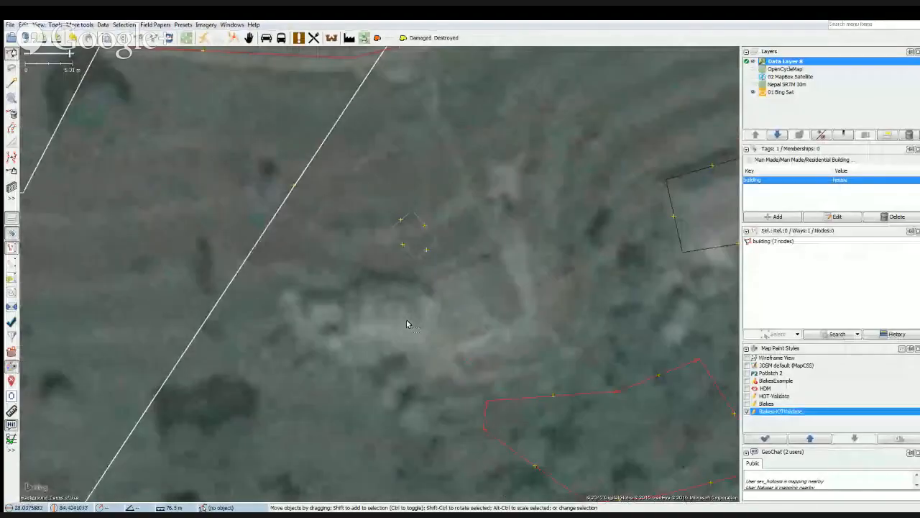
scroll(472, 329, "down", 2)
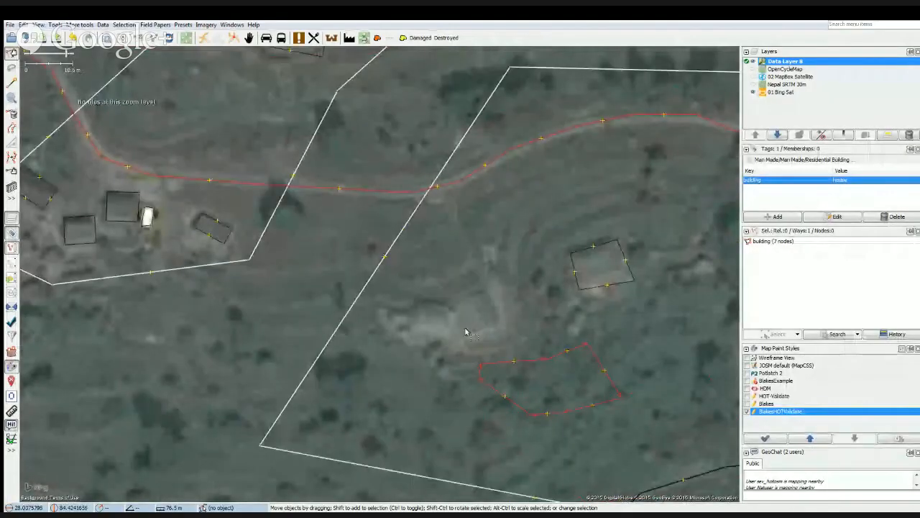
scroll(422, 325, "down", 1)
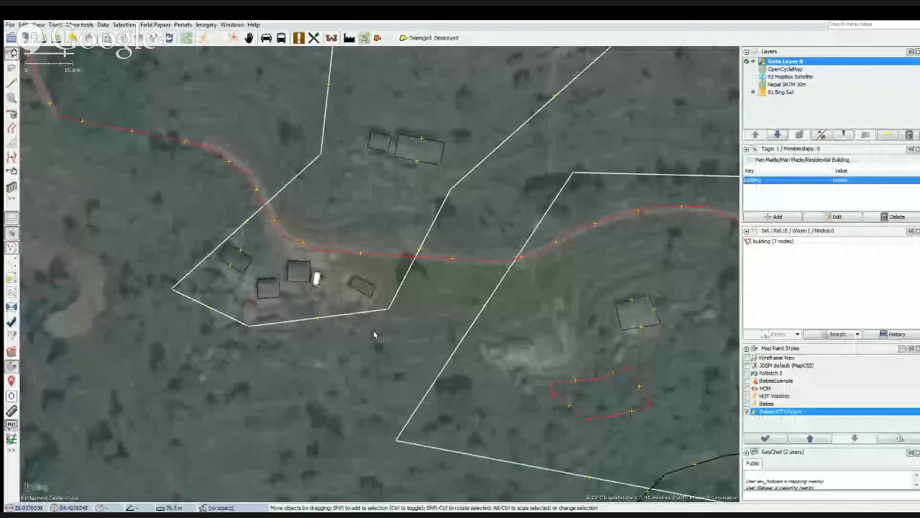
left_click(749, 62)
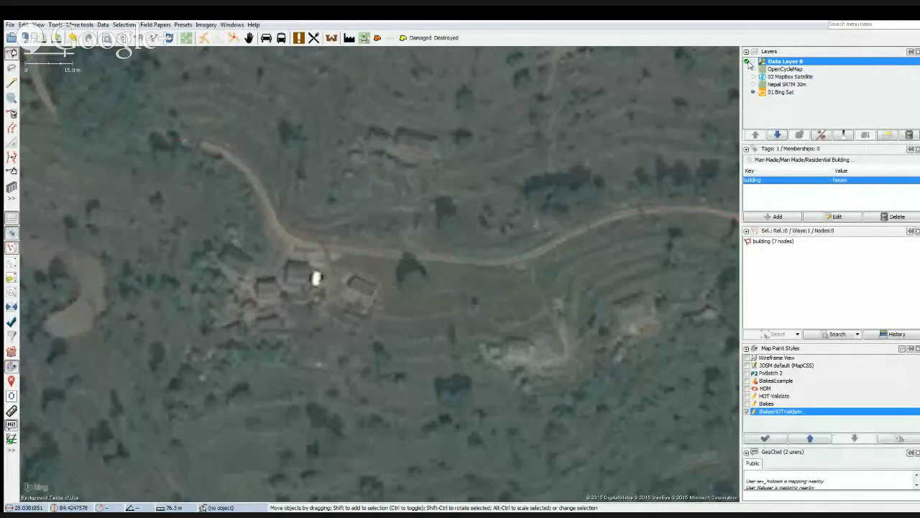
left_click(749, 63)
Examine the roof shapes at the uncovered site and the ground around the house to its east in the imagery.
left_click_drag(537, 369, 433, 337)
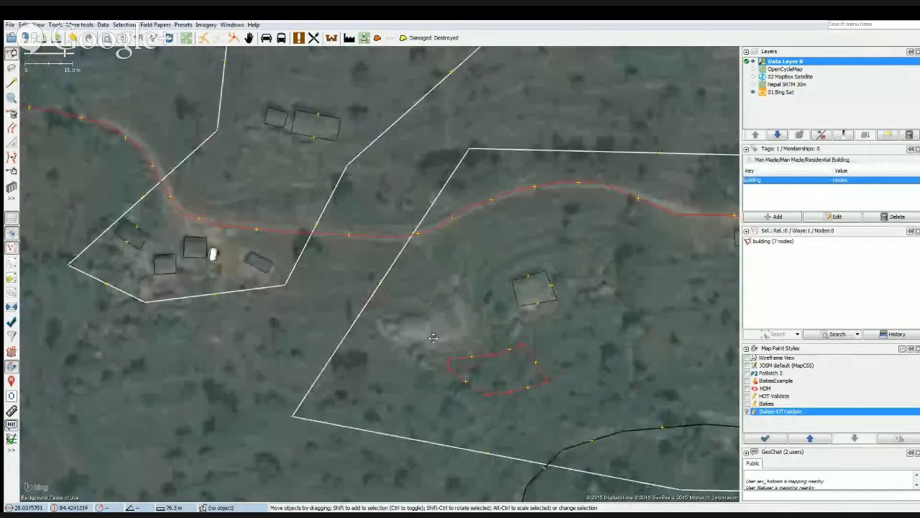
scroll(429, 338, "up", 2)
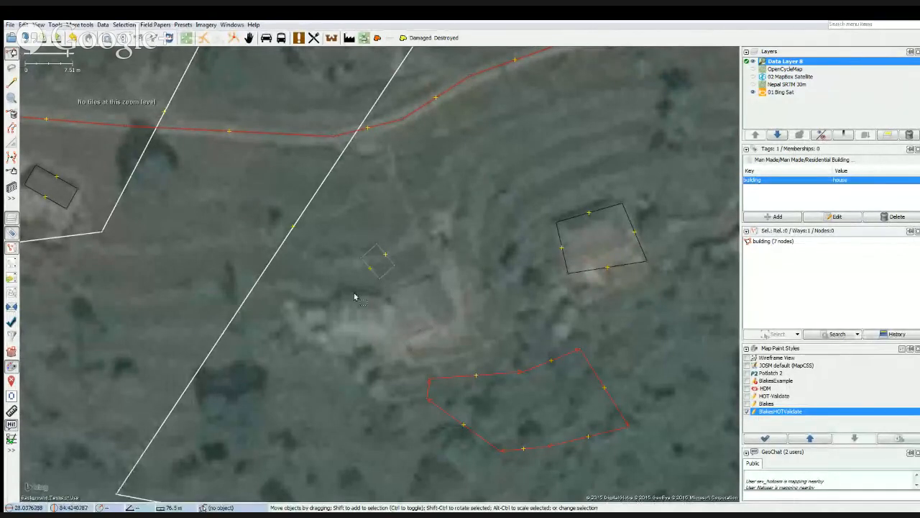
left_click_drag(368, 320, 481, 356)
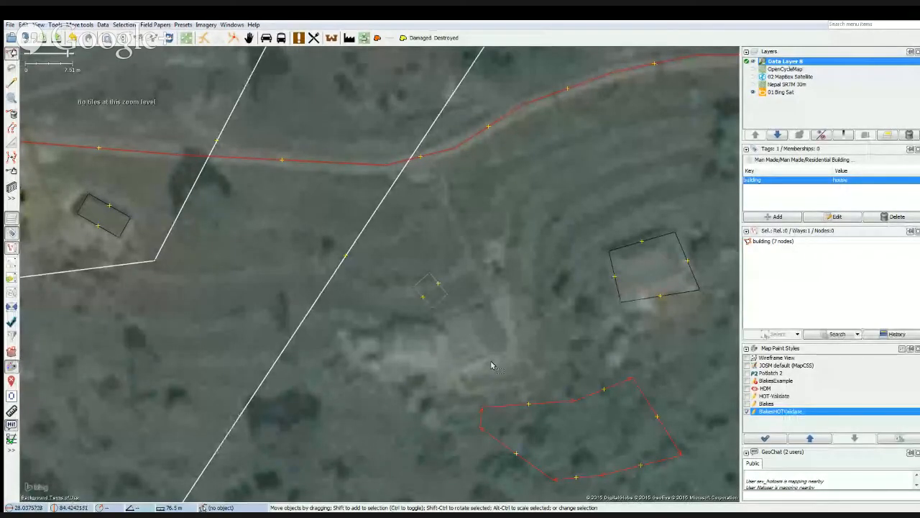
left_click_drag(514, 348, 626, 301)
left_click_drag(518, 335, 559, 299)
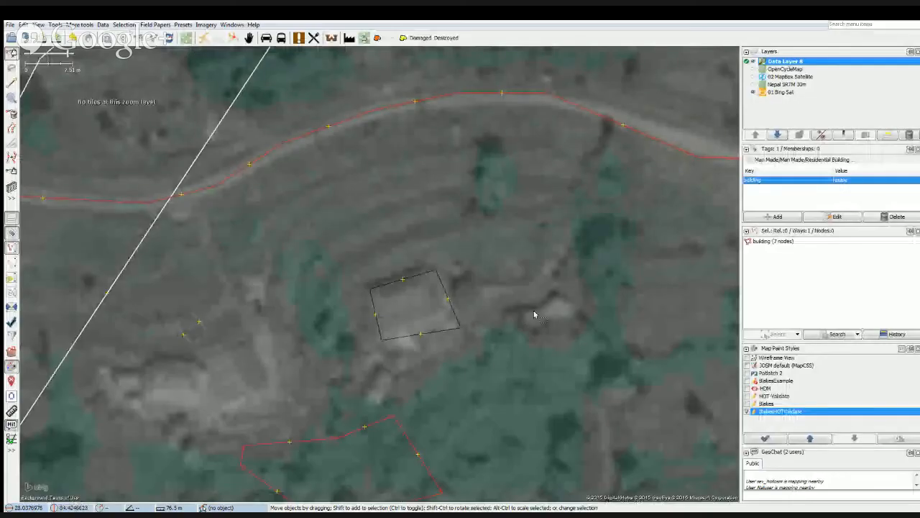
left_click_drag(500, 356, 643, 269)
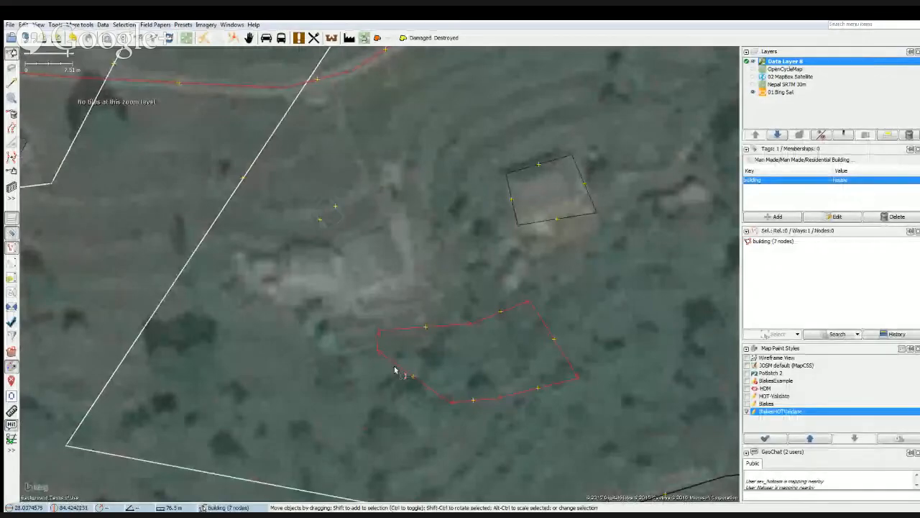
left_click_drag(273, 329, 361, 390)
scroll(408, 352, "up", 2)
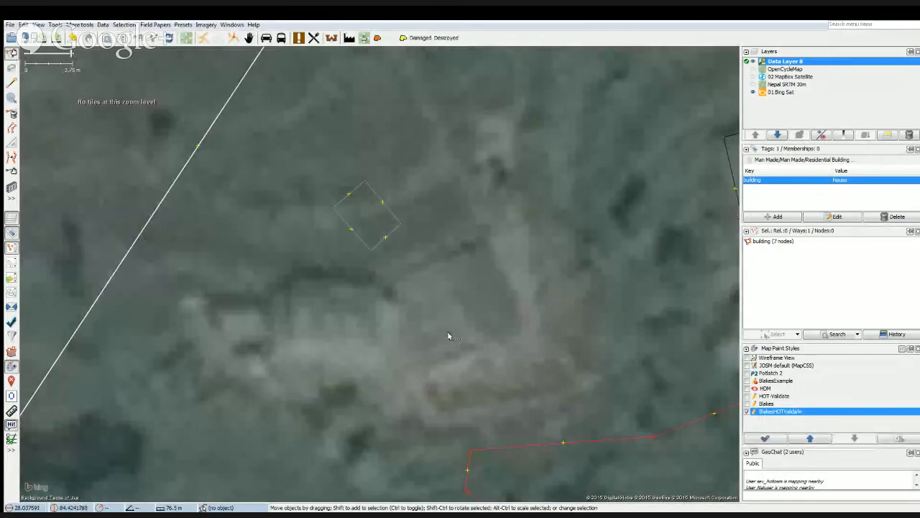
Move the irregular seven-node house outline a little further west, keeping it south of the uncovered building site.
left_click_drag(447, 336, 469, 306)
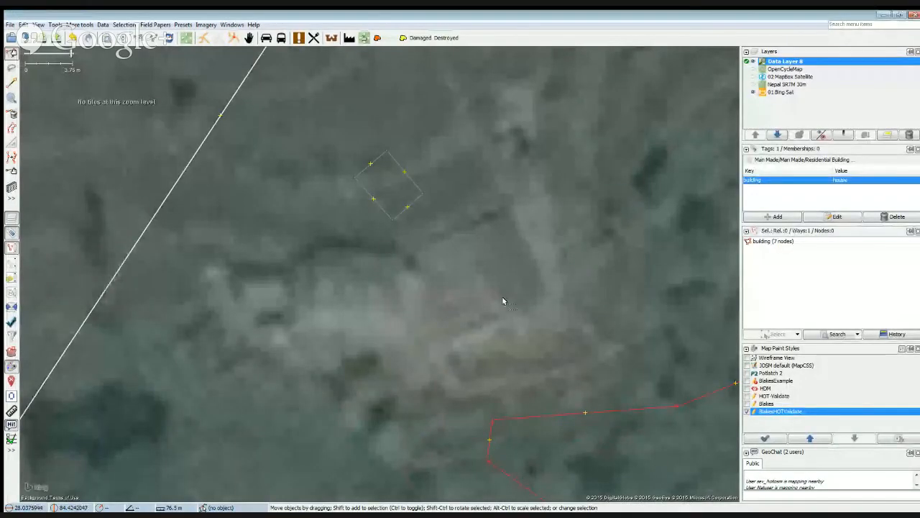
scroll(503, 302, "down", 1)
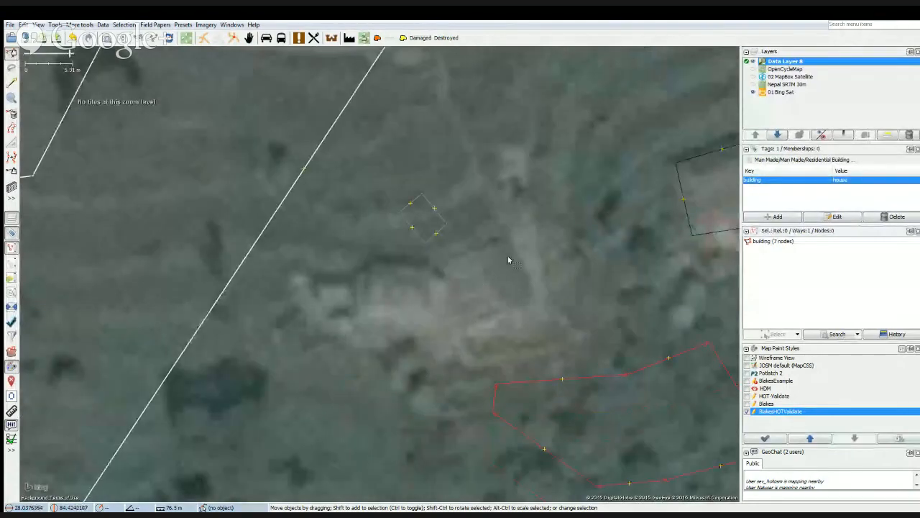
left_click_drag(494, 295, 448, 288)
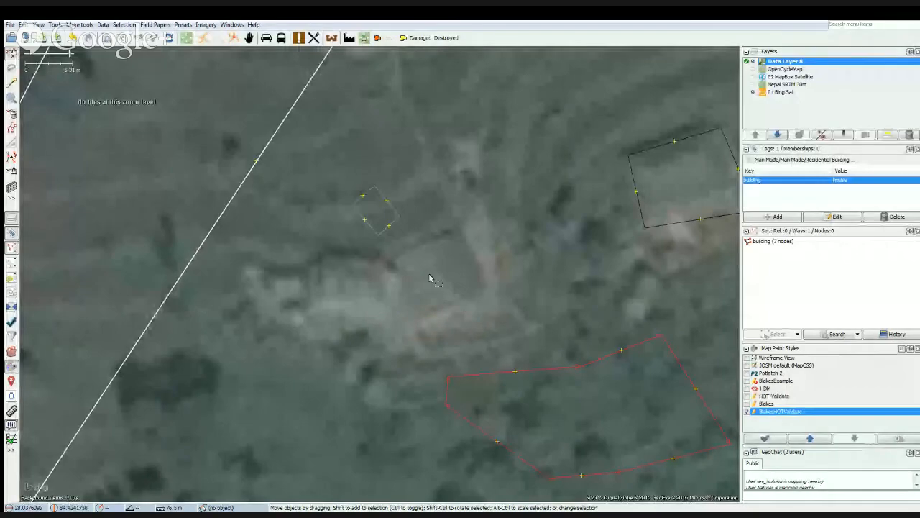
mouse_move(431, 279)
left_mouse_down()
mouse_move(448, 292)
mouse_move(431, 267)
left_mouse_up()
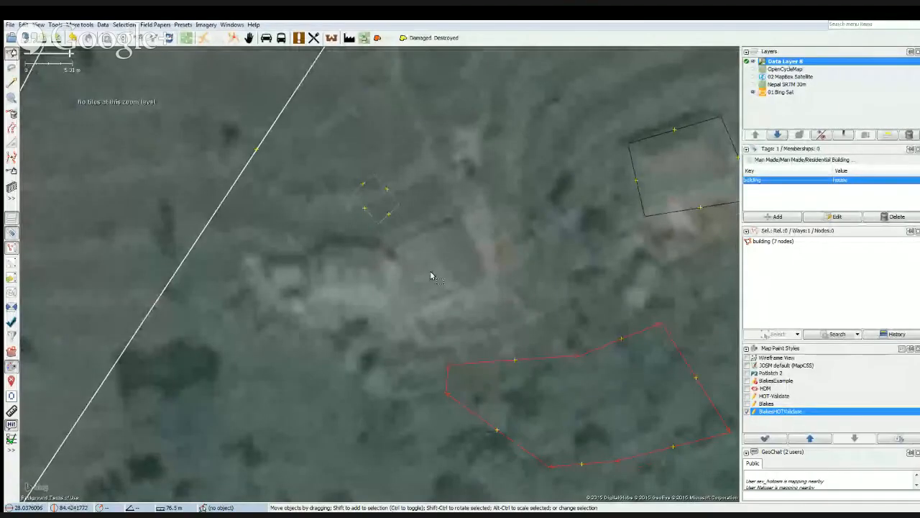
left_click(430, 277)
left_click_drag(471, 366, 428, 359)
right_click(442, 278)
left_click(404, 275)
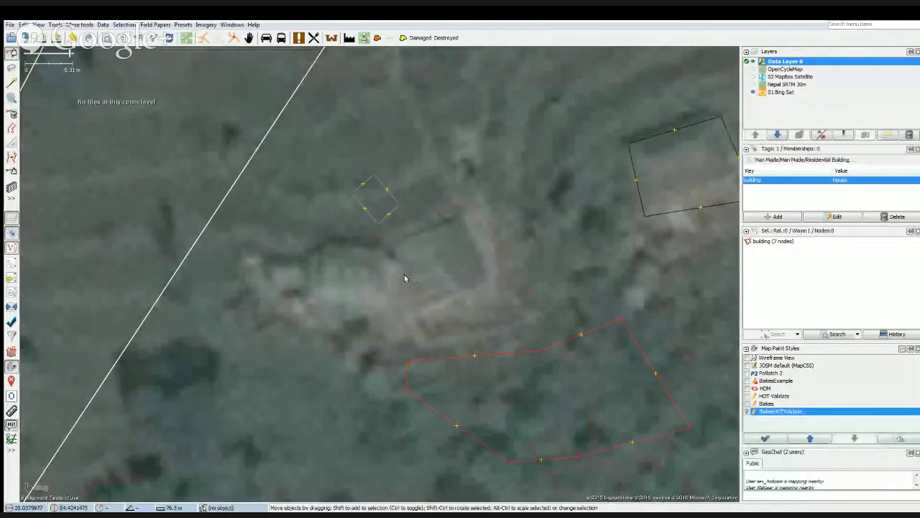
Draw two rectangular building outlines over the two main roofs at the uncovered site with the building tool.
key("b")
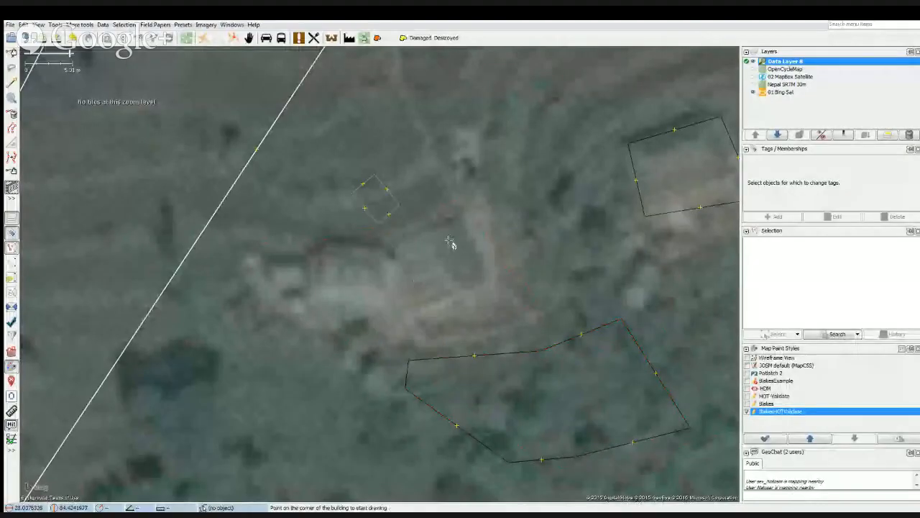
left_click(454, 217)
left_click(486, 279)
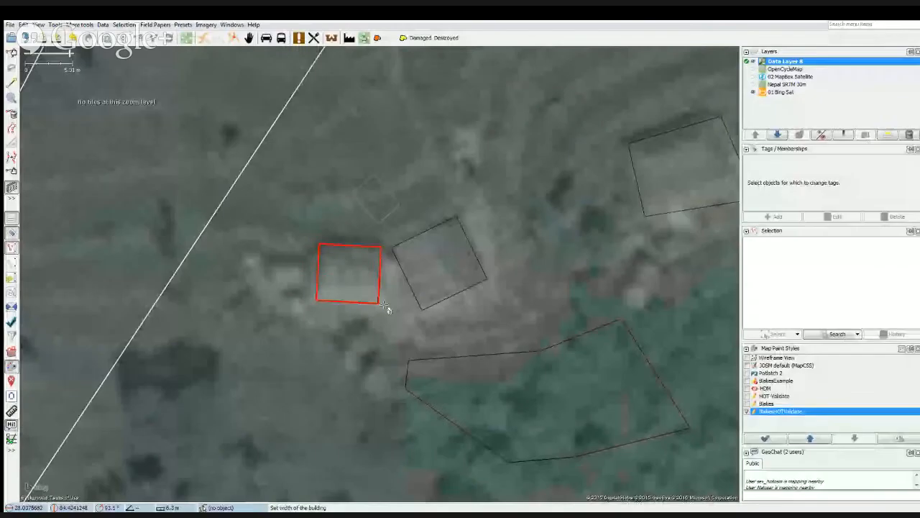
left_click(383, 308)
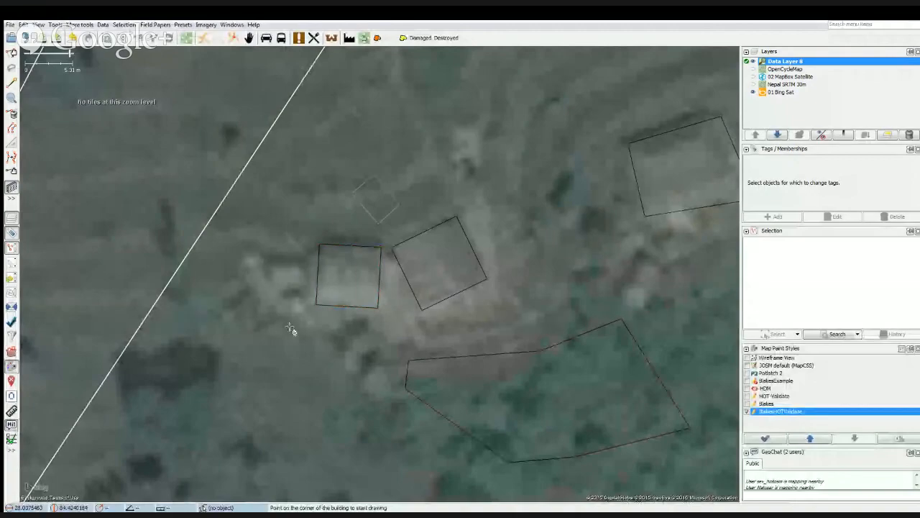
Draw a small rectangular building outline about 4 m by 2 m just west of the two larger roofs.
left_click(268, 263)
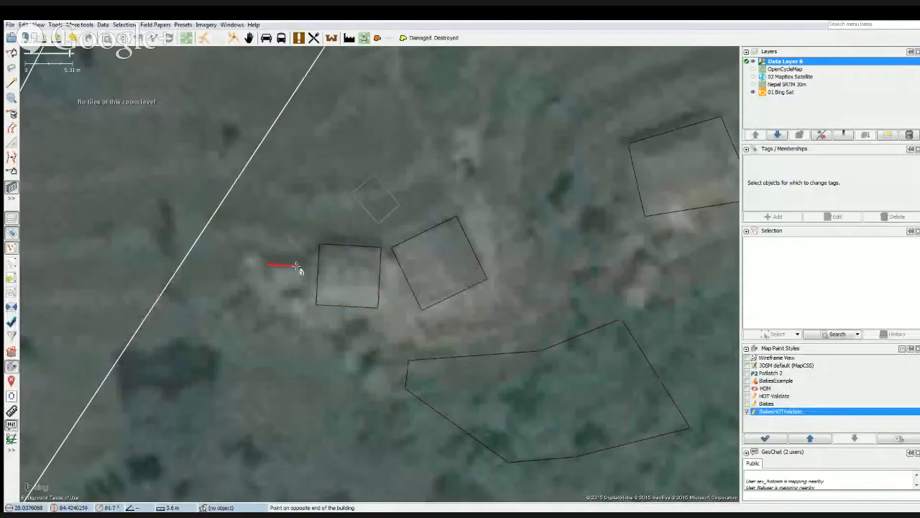
left_click(297, 265)
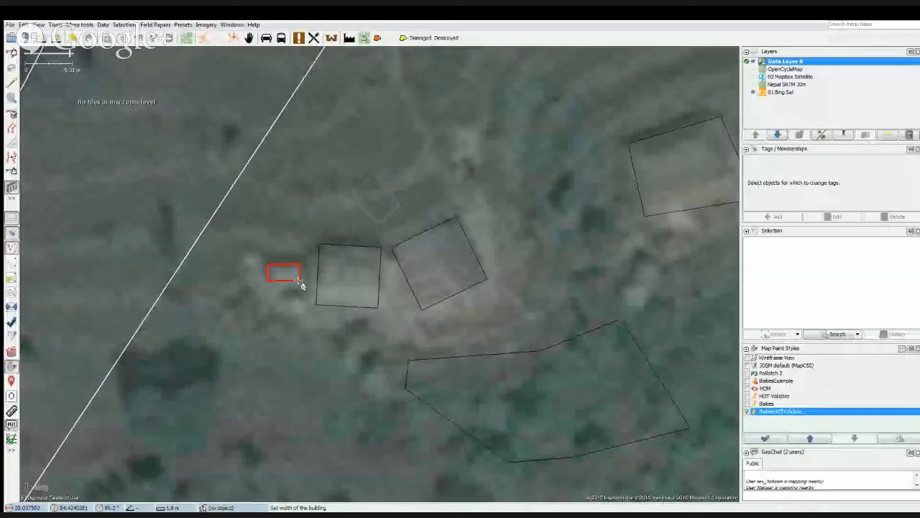
left_click(301, 282)
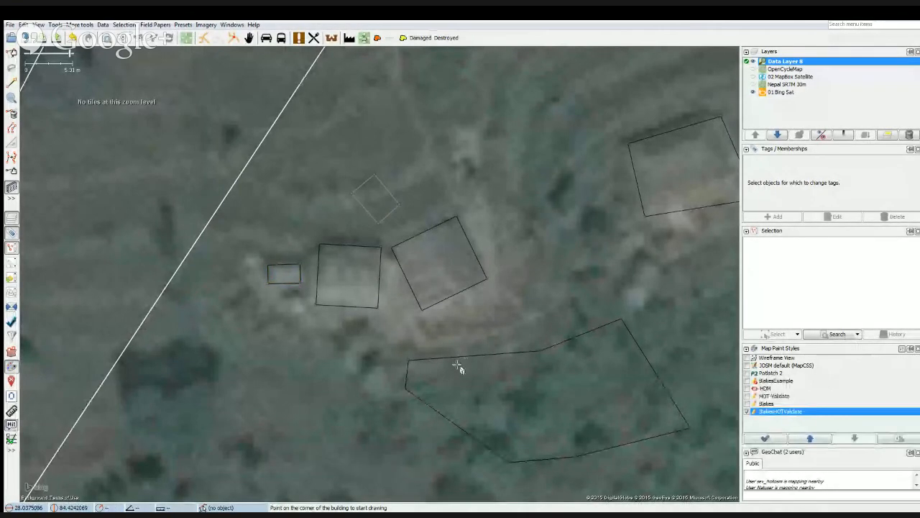
Replace the irregular seven-node house's geometry with the easternmost new outline at the site, resolve the tags to building=yes, and clear the selection.
key("s")
left_click(425, 359)
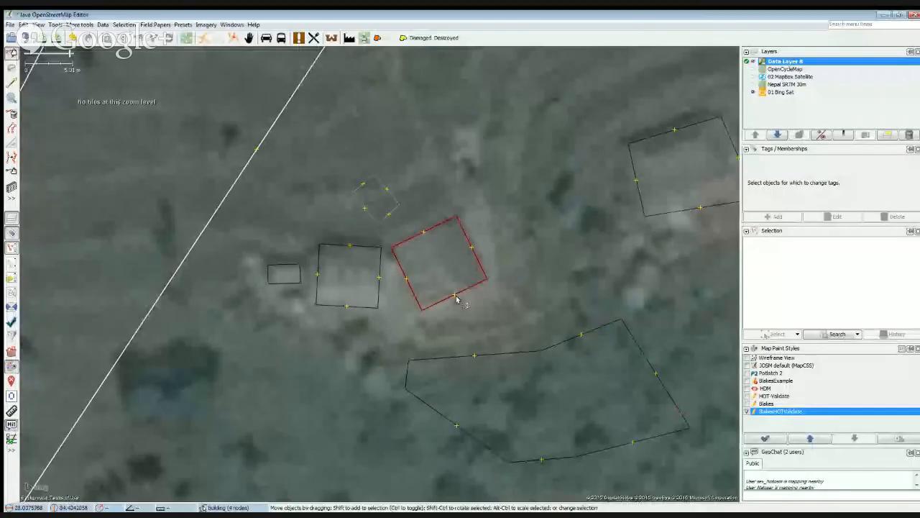
left_click(446, 359)
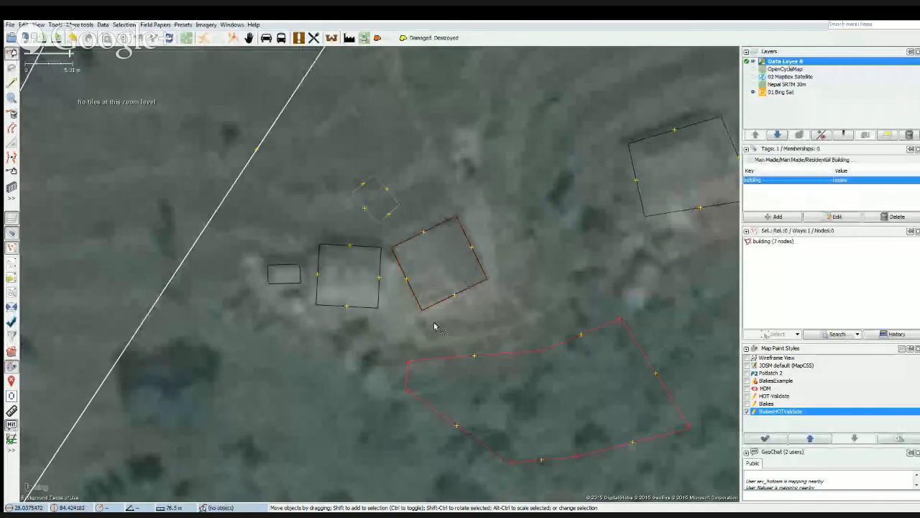
left_click(435, 323, "shift")
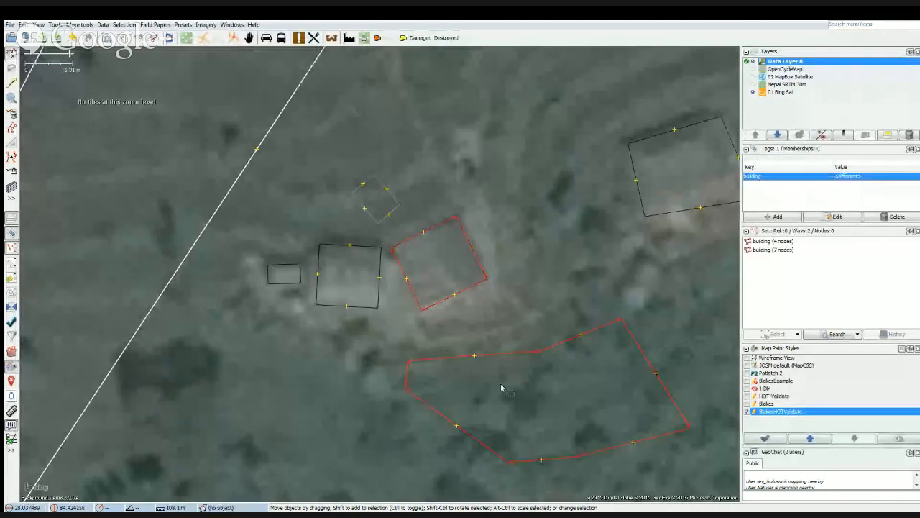
left_click(73, 26)
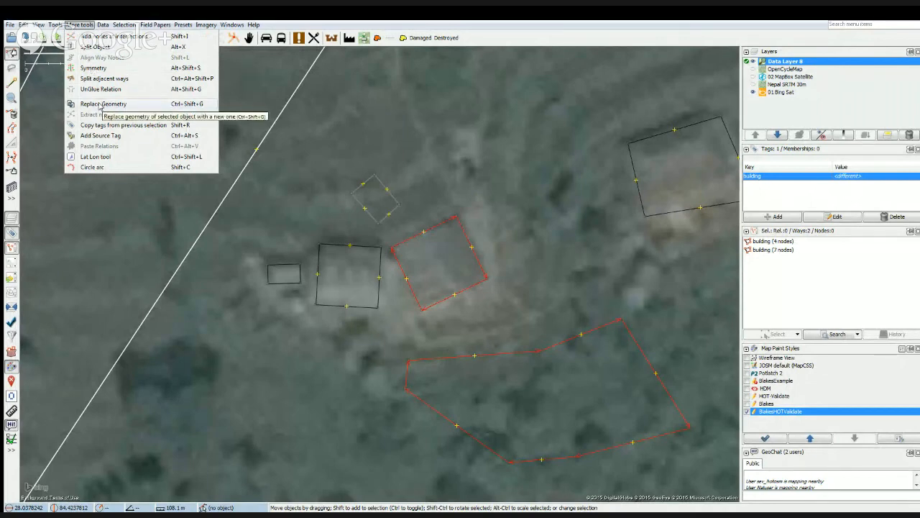
left_click(100, 106)
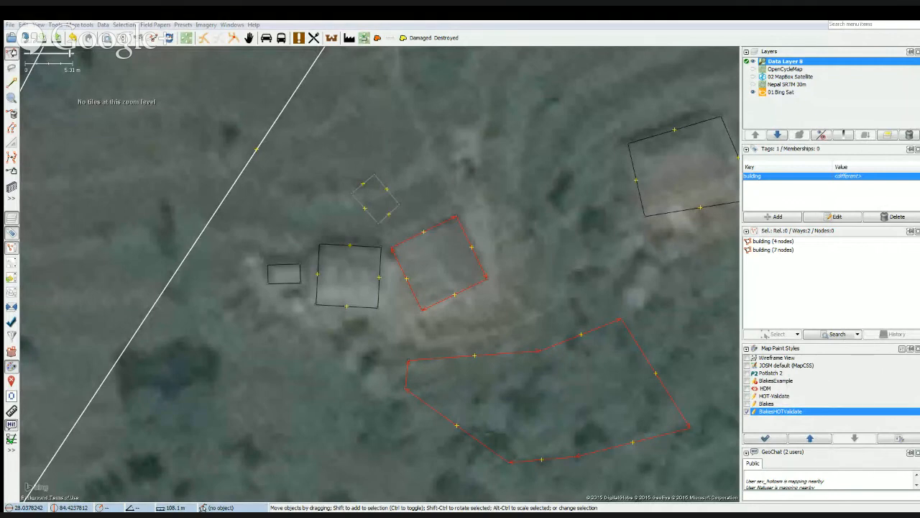
left_click(671, 393)
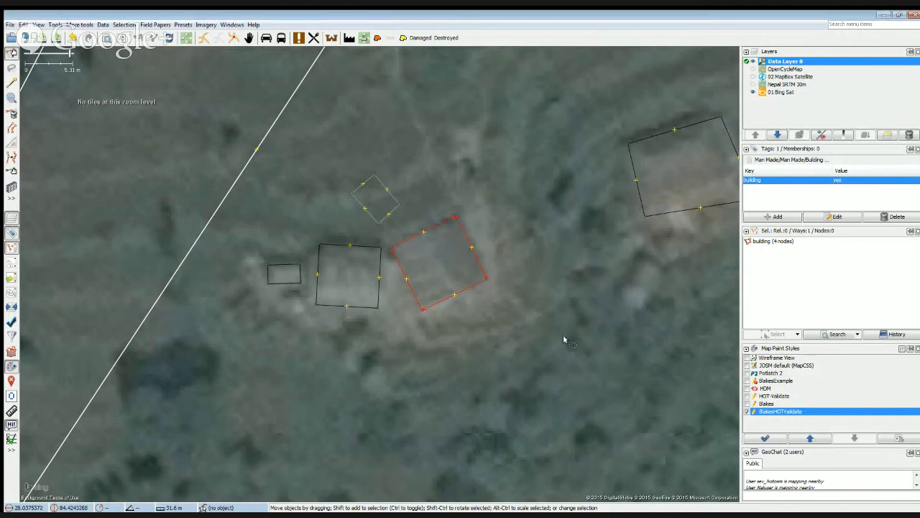
left_click(441, 327)
left_click(439, 308)
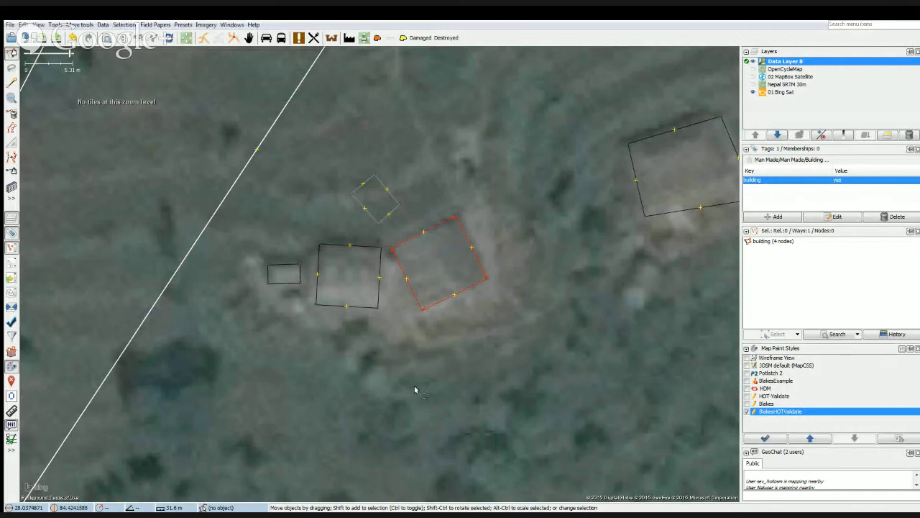
left_click(446, 385)
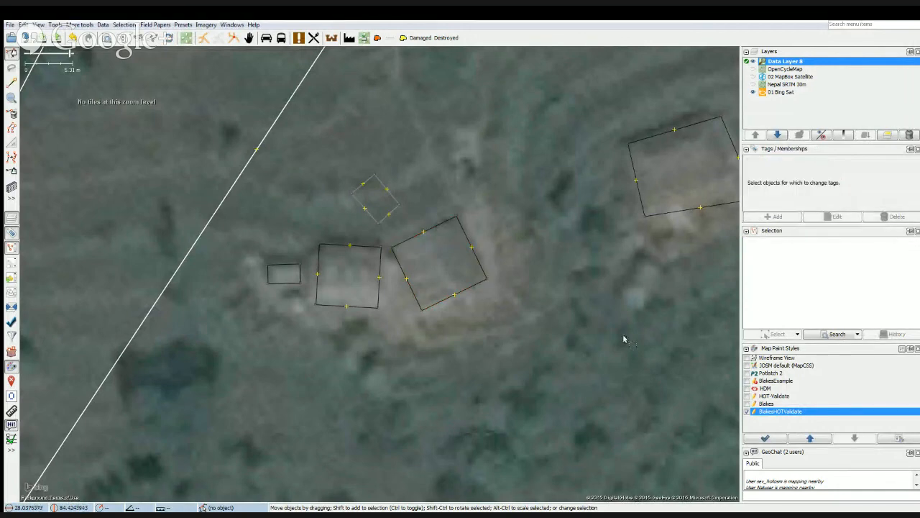
Move the existing four-node outline of the house to the east southeast, clear of its roof in the imagery.
left_click_drag(633, 326, 346, 422)
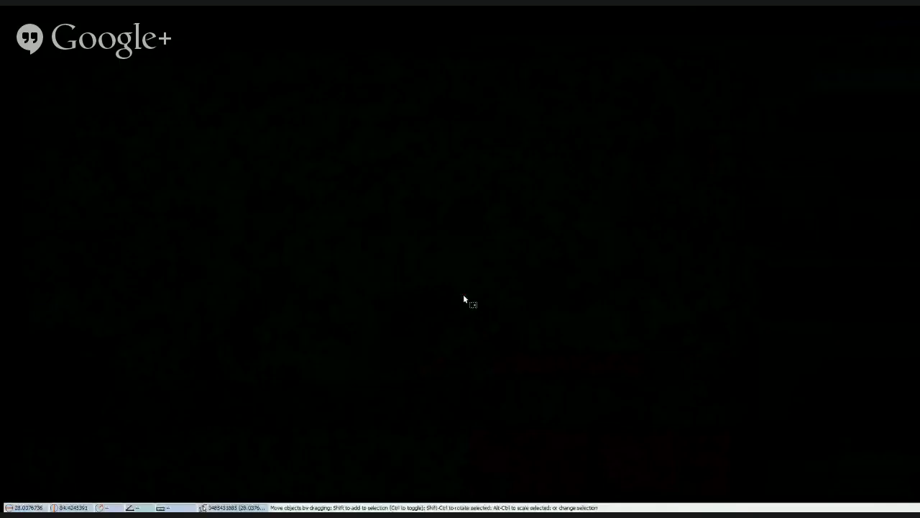
left_click_drag(463, 294, 447, 288)
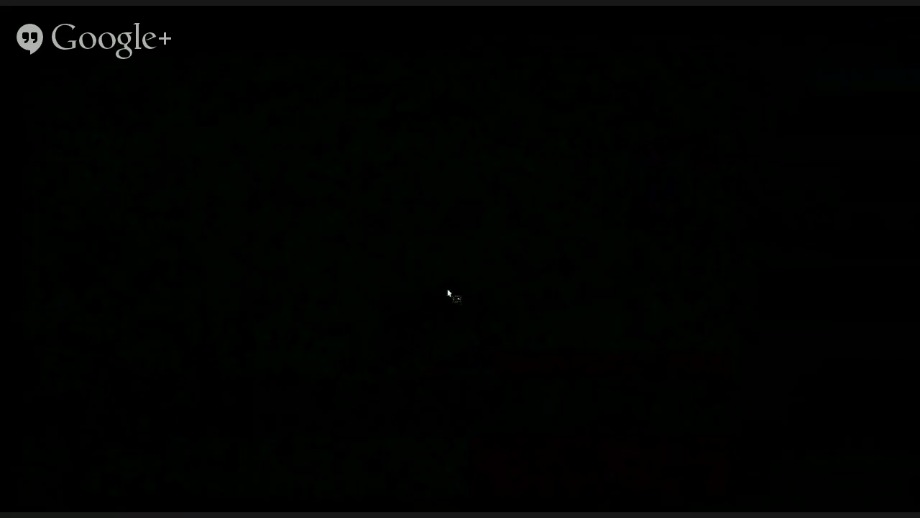
mouse_move(433, 213)
left_mouse_down()
mouse_move(416, 216)
mouse_move(424, 214)
left_mouse_up()
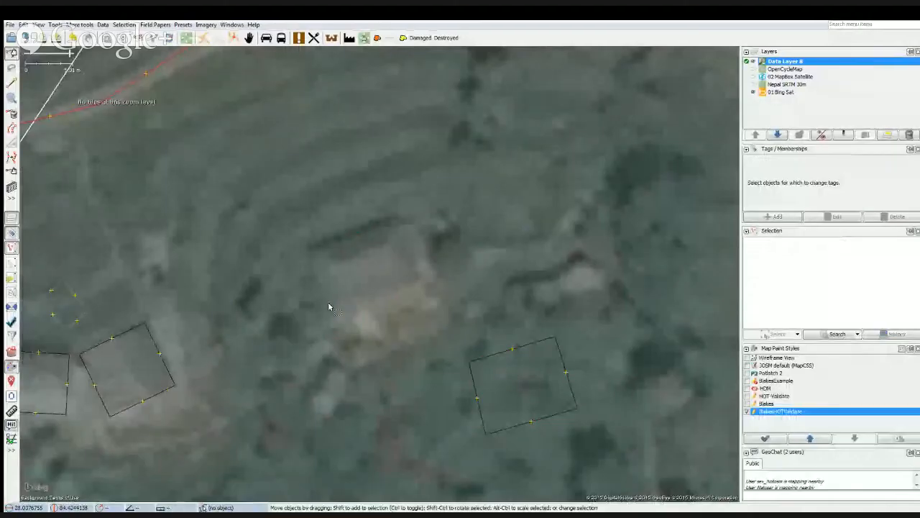
Draw a new rectangular building outline about 8 m wide over the exposed roof of the eastern house.
key("b")
left_click(310, 251)
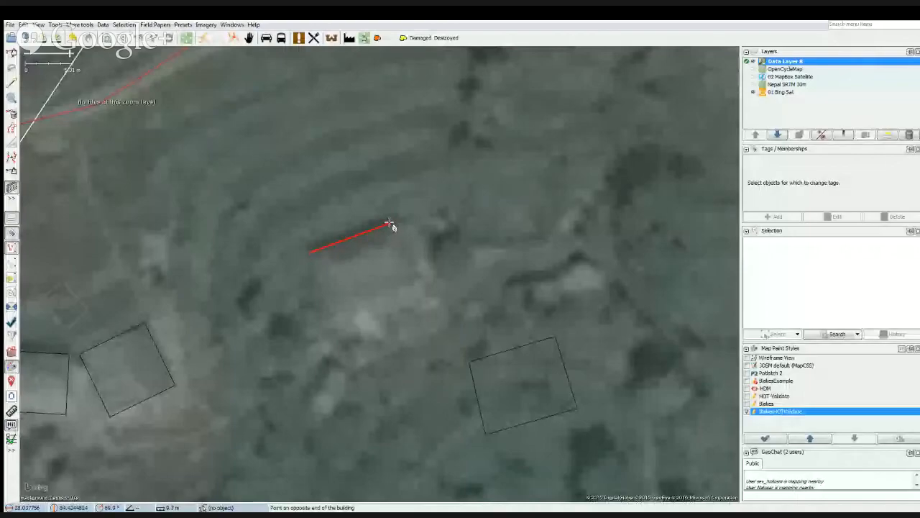
left_click(392, 224)
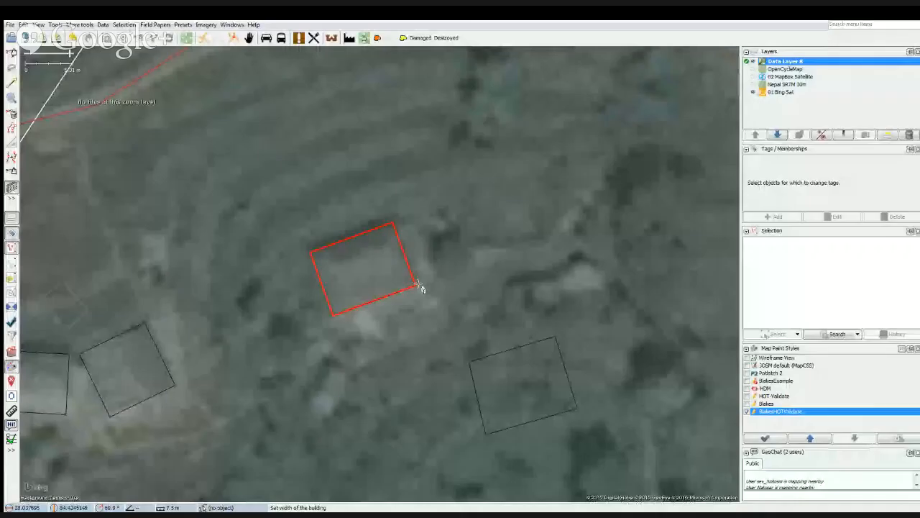
left_click(419, 287)
Replace the geometry of the displaced eastern house outline with the new rectangle over its roof.
key("s")
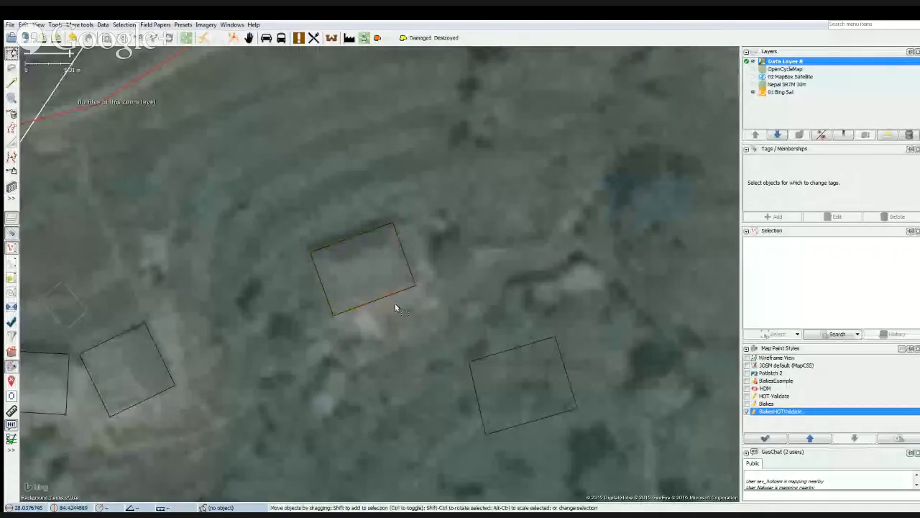
left_click(384, 299)
left_click(475, 357, "shift")
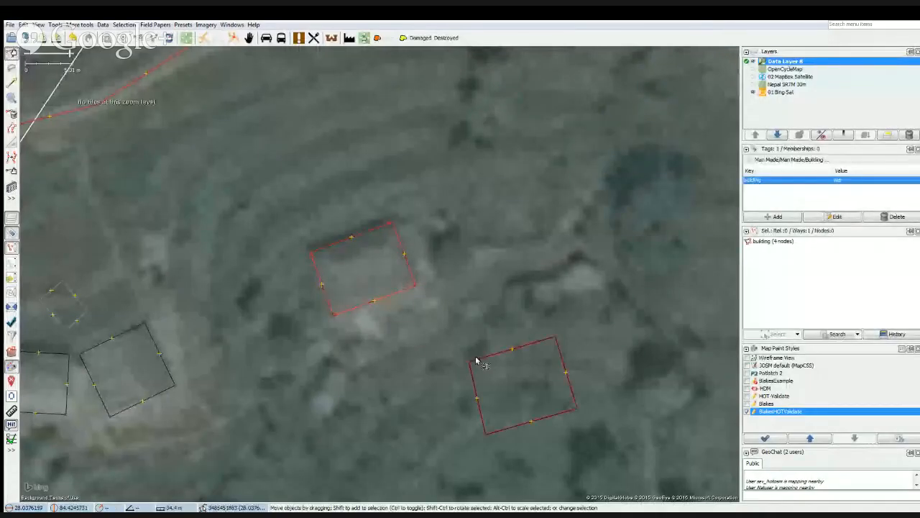
left_click(79, 24)
left_click(102, 105)
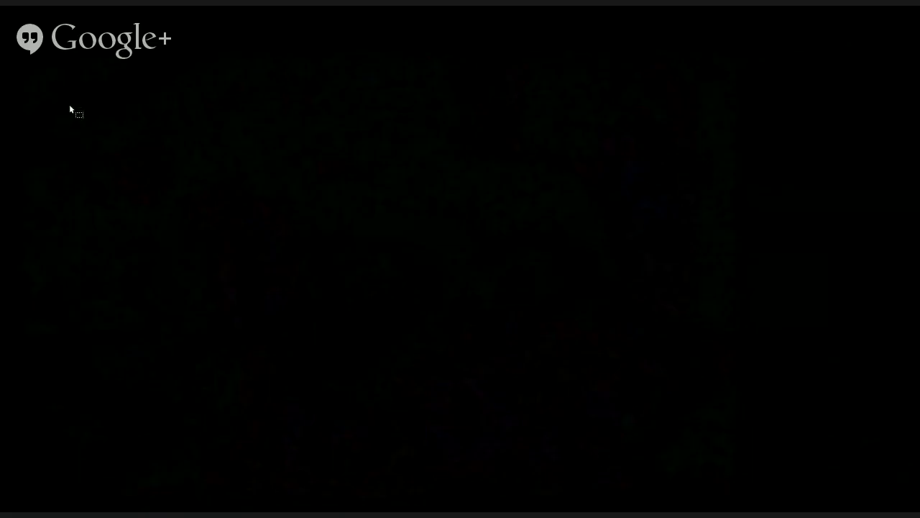
left_click(69, 106)
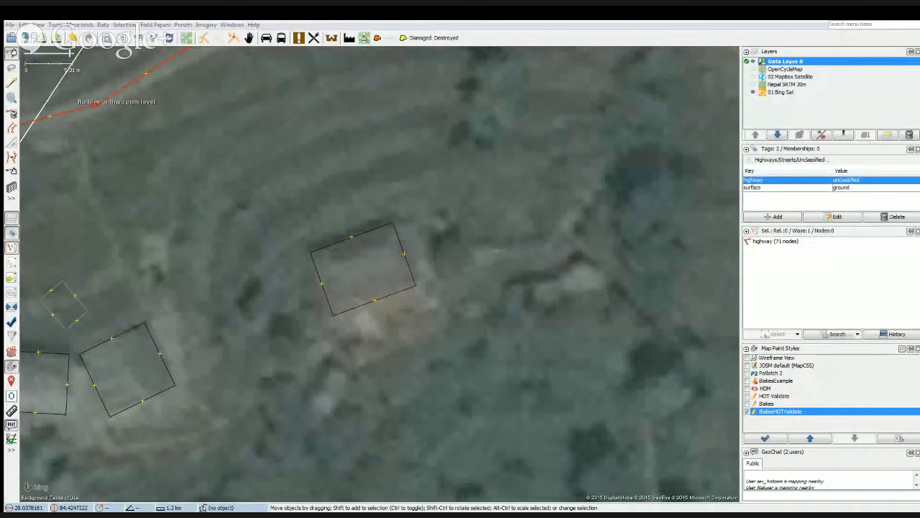
Follow the track southwest from the settlement through the forest and examine its alignment against the imagery.
scroll(323, 303, "down", 4)
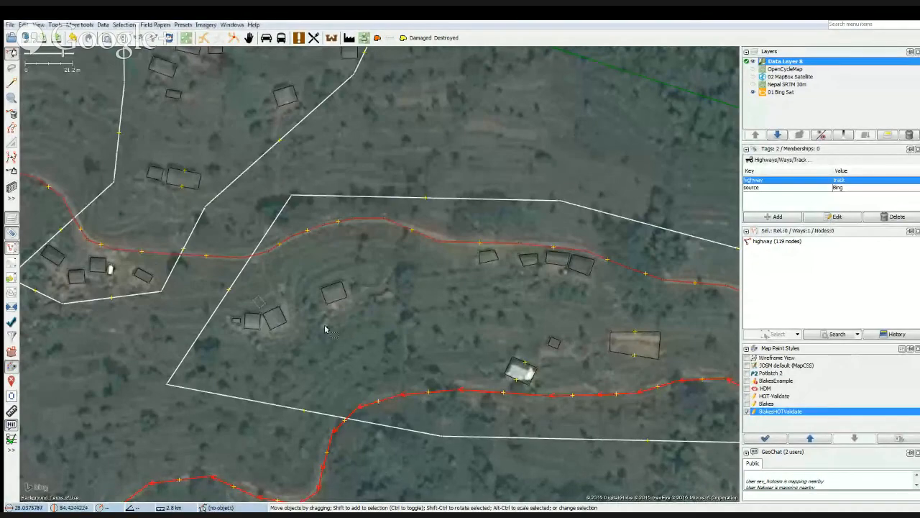
scroll(325, 327, "down", 2)
left_click_drag(159, 368, 158, 237)
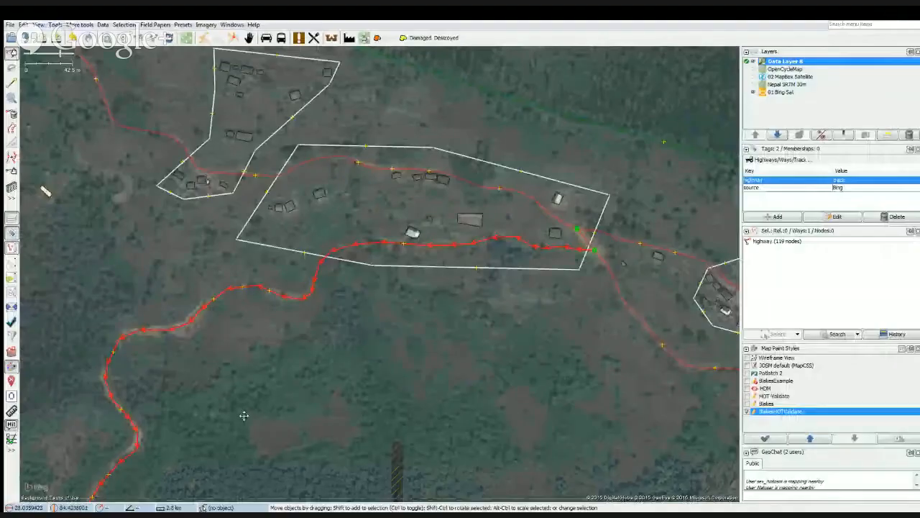
left_click_drag(245, 416, 520, 251)
left_click_drag(455, 392, 525, 182)
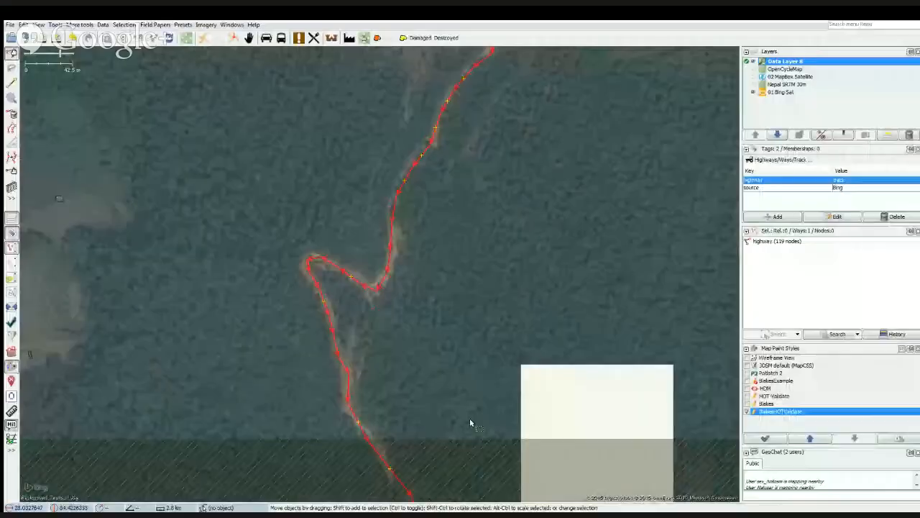
left_click_drag(469, 418, 377, 307)
left_click_drag(415, 430, 414, 430)
left_click_drag(174, 352, 539, 391)
left_click_drag(383, 359, 524, 342)
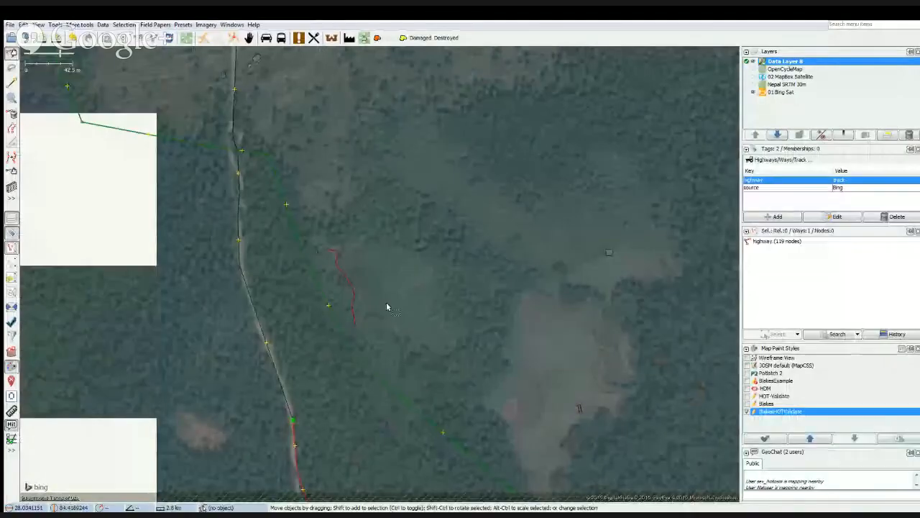
Select the short isolated path beside the small forest building and examine its course in the imagery.
left_click_drag(339, 291, 376, 266)
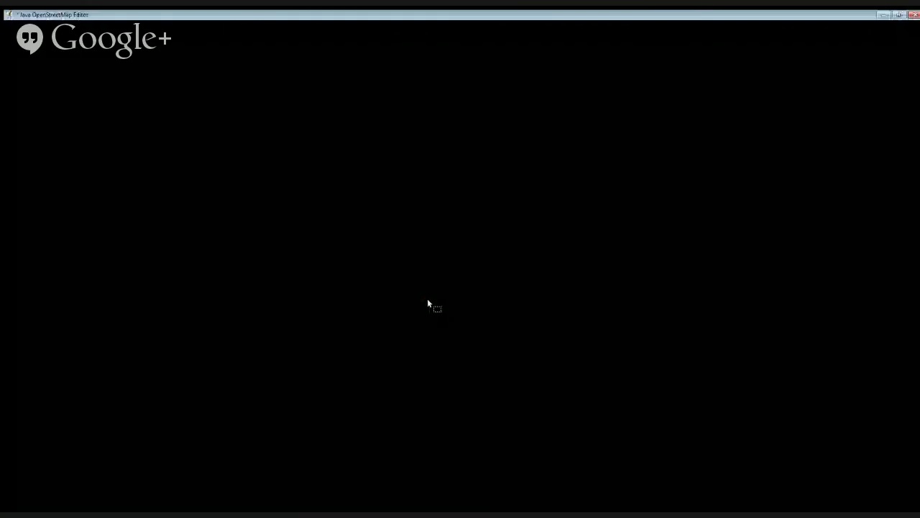
left_click(424, 294)
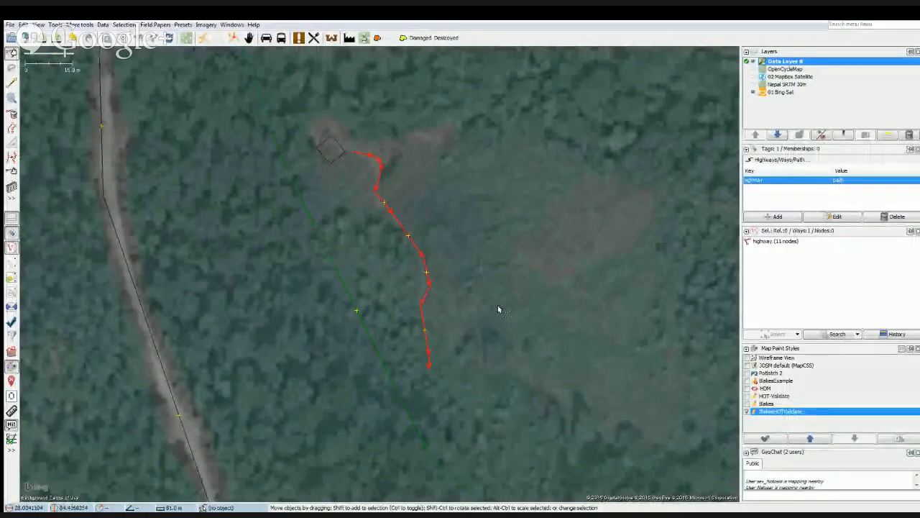
scroll(517, 254, "down", 2)
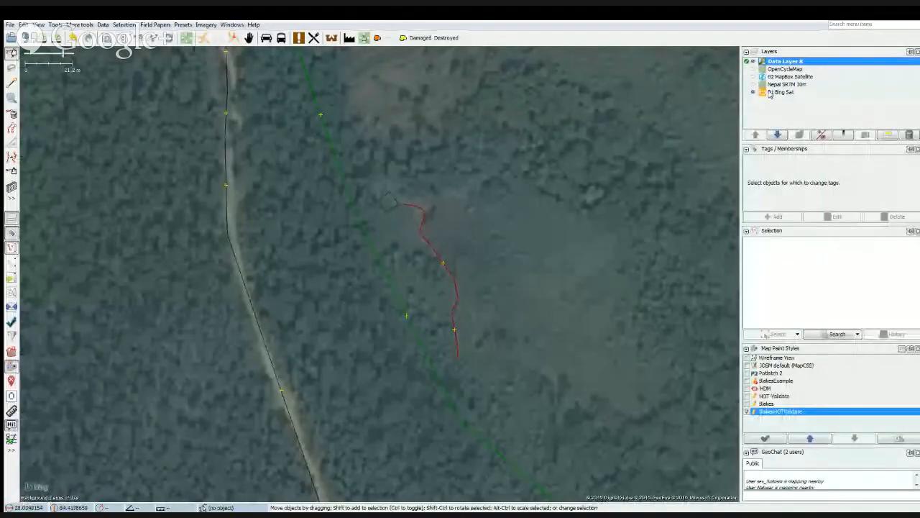
Compare the short forest path and the small building beside it with the bare Bing imagery, and select the path.
left_click(753, 62)
scroll(445, 284, "down", 3)
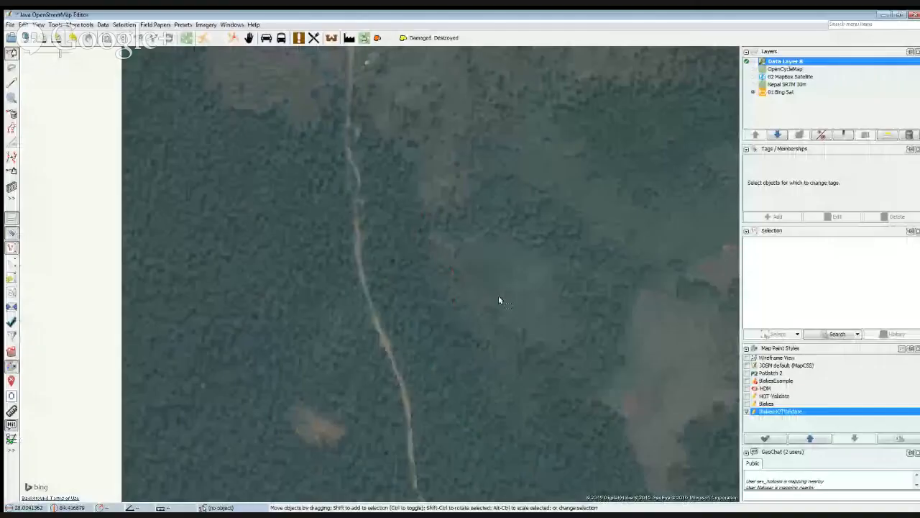
scroll(461, 290, "up", 2)
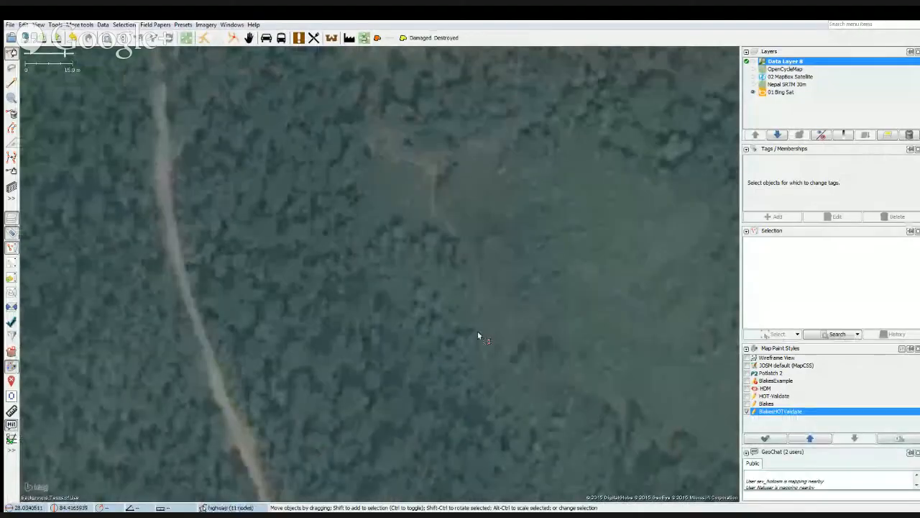
scroll(492, 348, "down", 2)
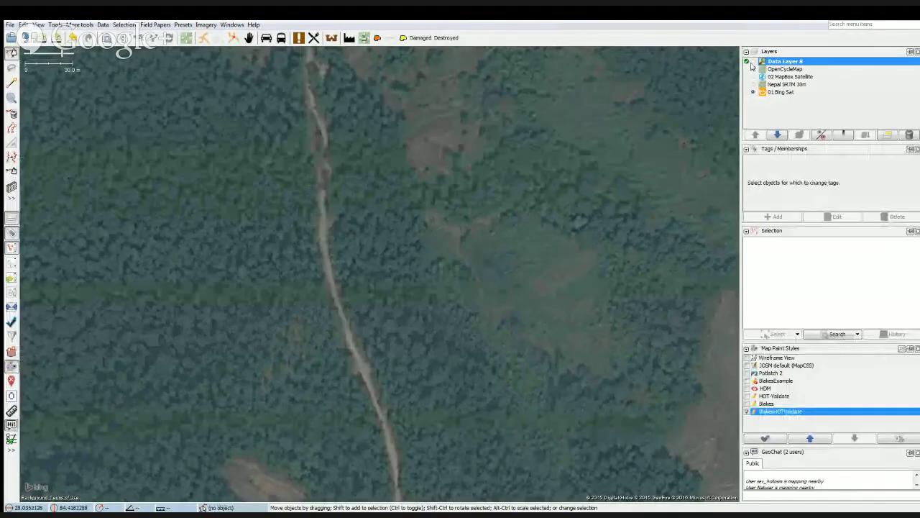
left_click(753, 63)
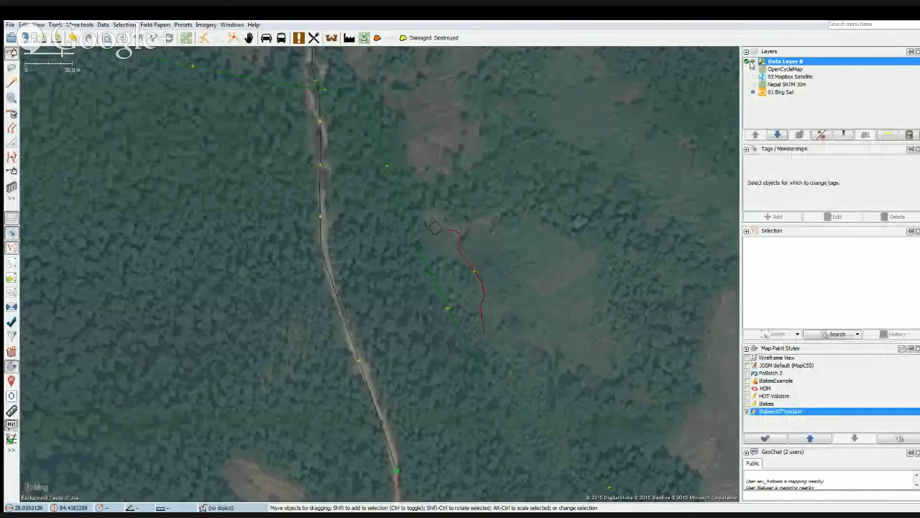
left_click(481, 282)
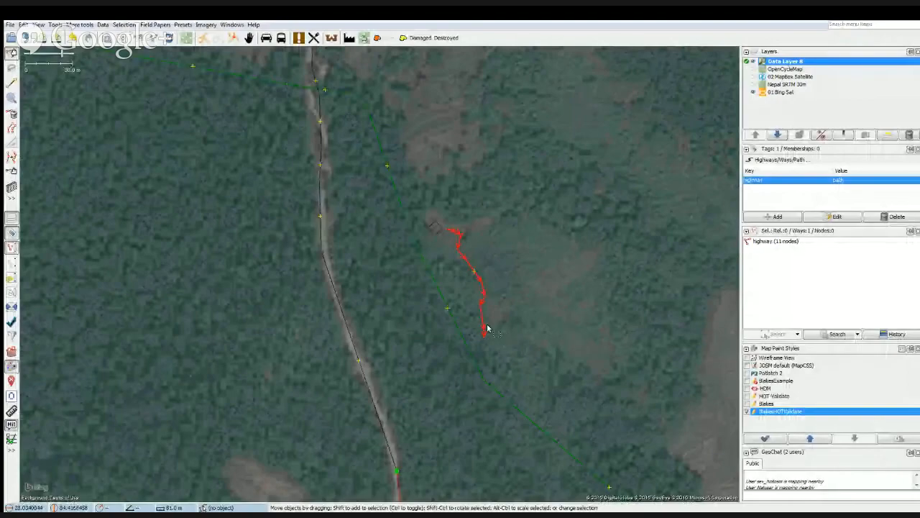
Follow the road north from the forest path and examine the path that cuts across the hairpin bend.
left_click_drag(358, 274, 365, 234)
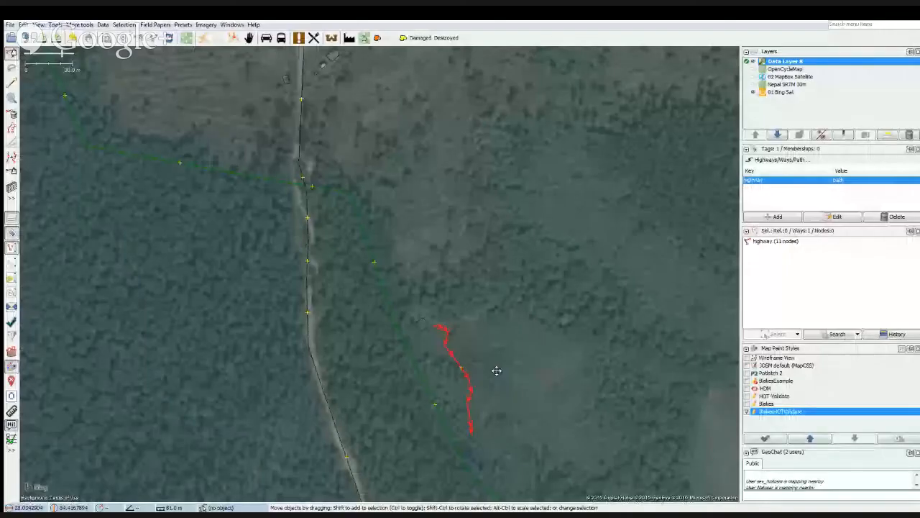
right_click(496, 371)
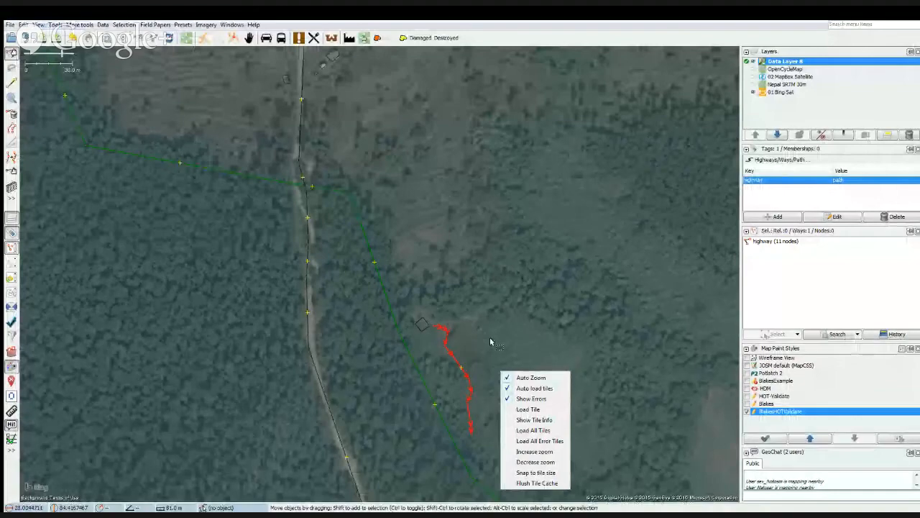
left_click(477, 294)
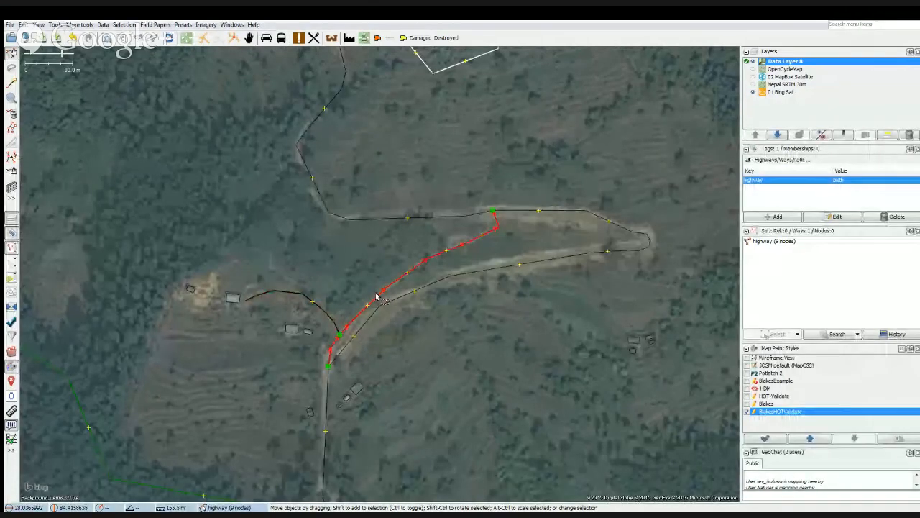
left_click(472, 276)
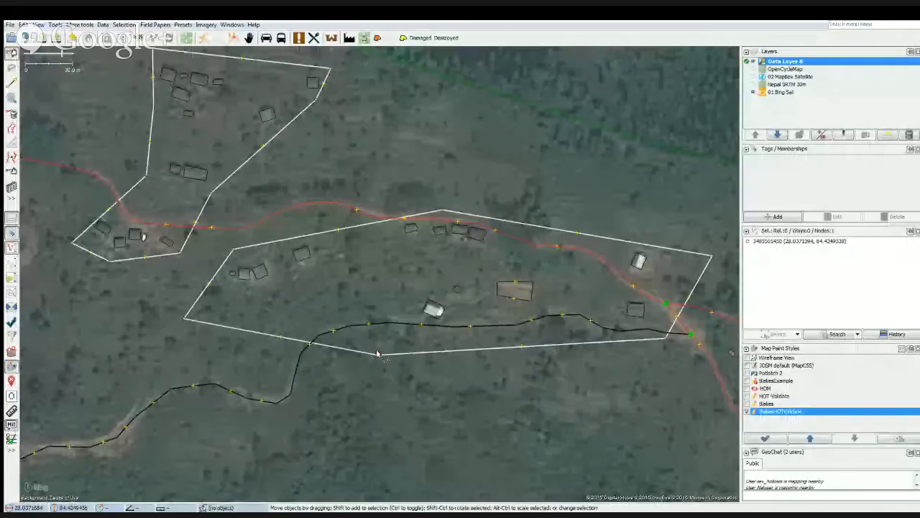
Tighten the residential area south of the forest by moving its southern and western corners inward, closer to the houses.
left_click_drag(381, 328, 385, 321)
left_click_drag(385, 320, 382, 317)
left_click_drag(382, 316, 379, 332)
left_click_drag(379, 332, 378, 332)
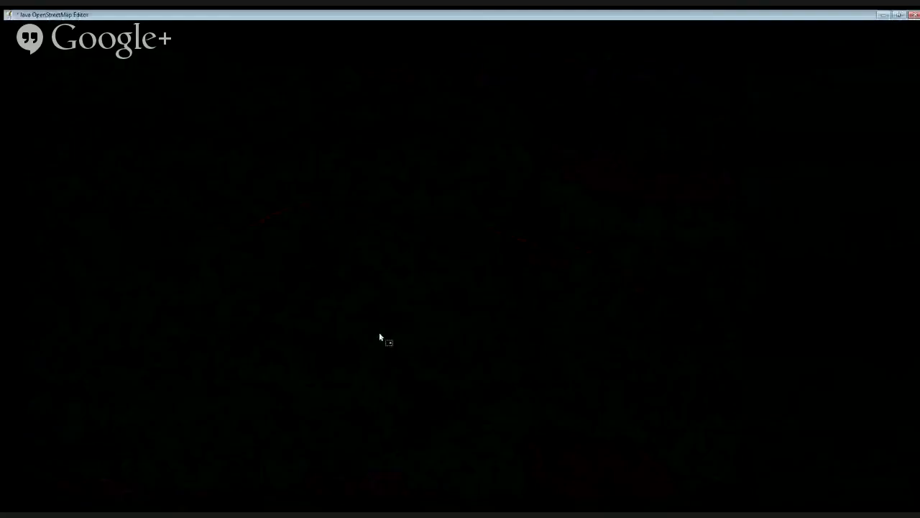
left_click_drag(182, 321, 218, 302)
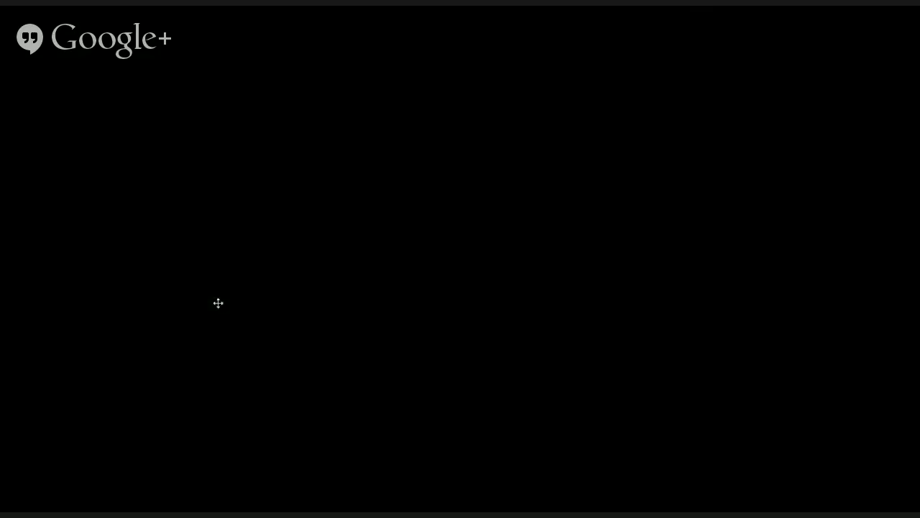
left_click_drag(218, 302, 221, 284)
left_click_drag(221, 284, 225, 282)
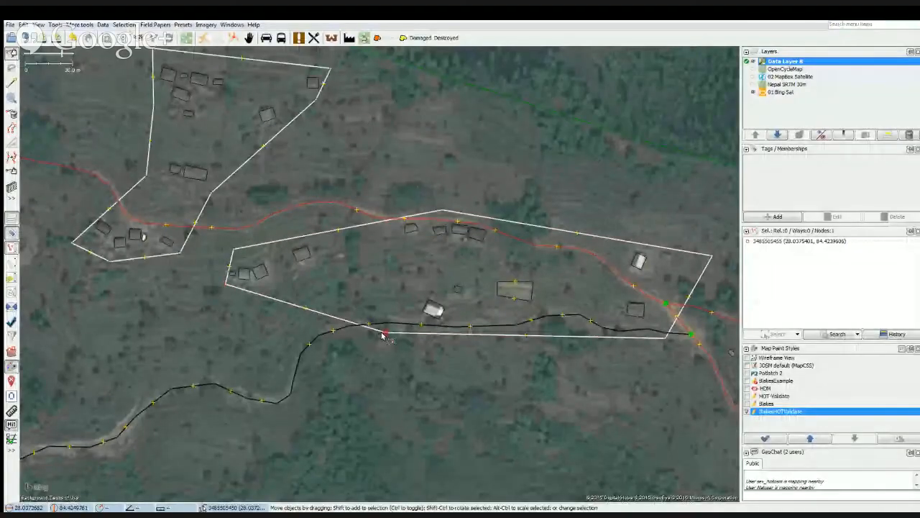
left_click_drag(385, 336, 381, 319)
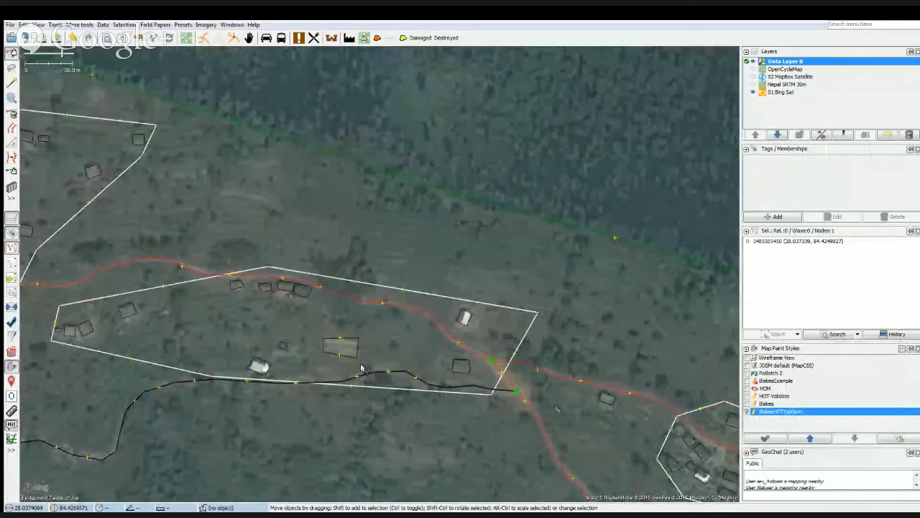
Check the residential area against the bare imagery and delete the large building outline drawn over the bare terrace.
left_click(752, 63)
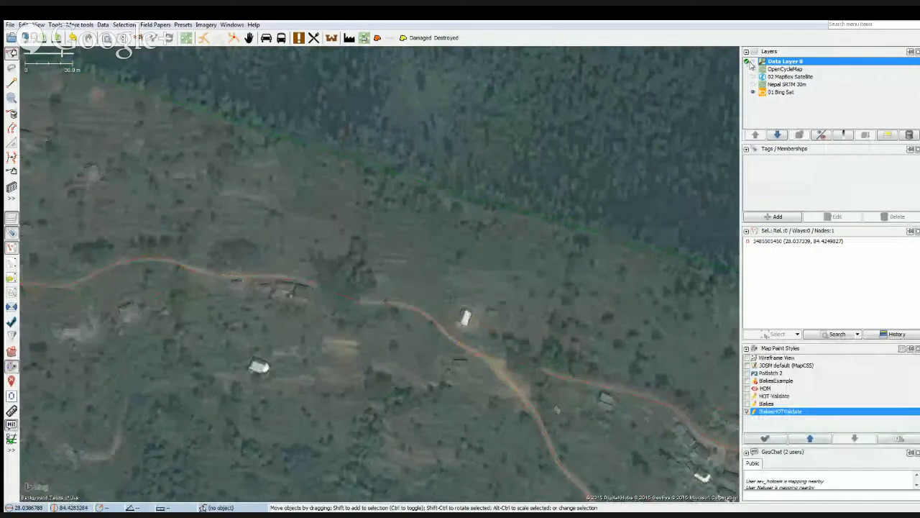
left_click(752, 62)
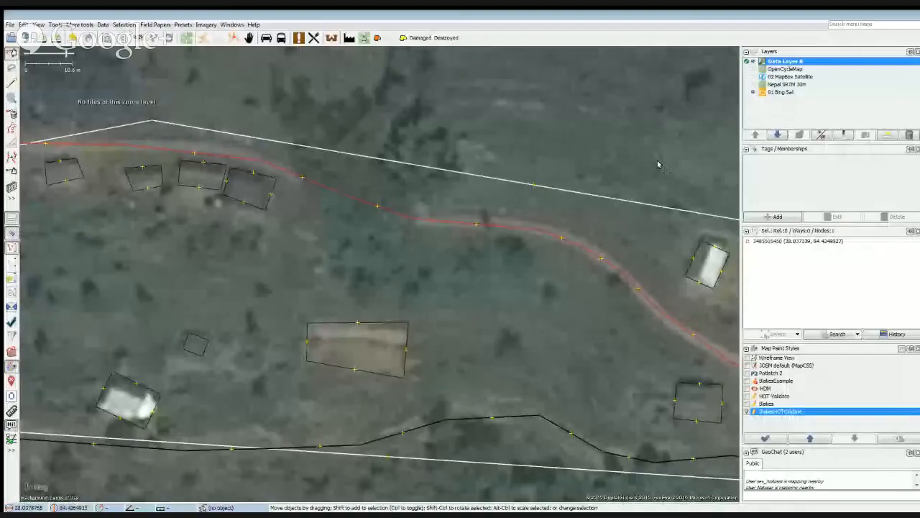
left_click(752, 63)
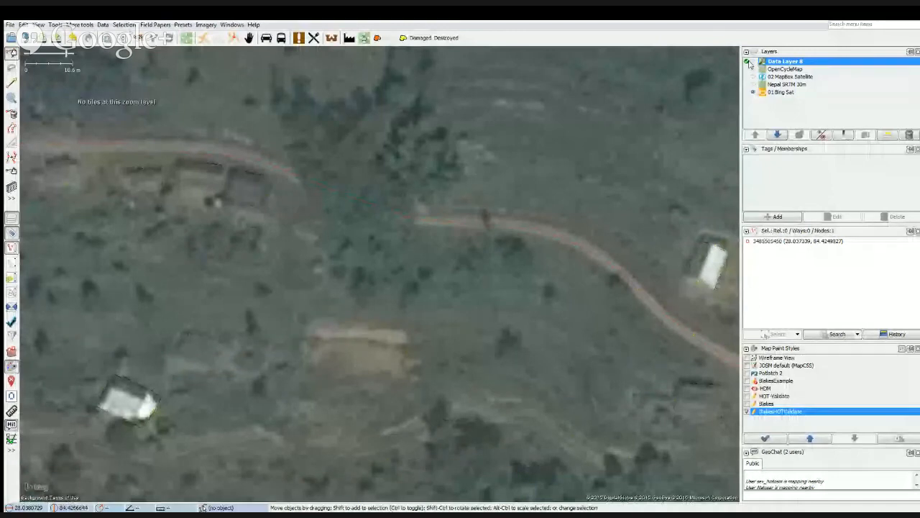
left_click(752, 64)
left_click(354, 322)
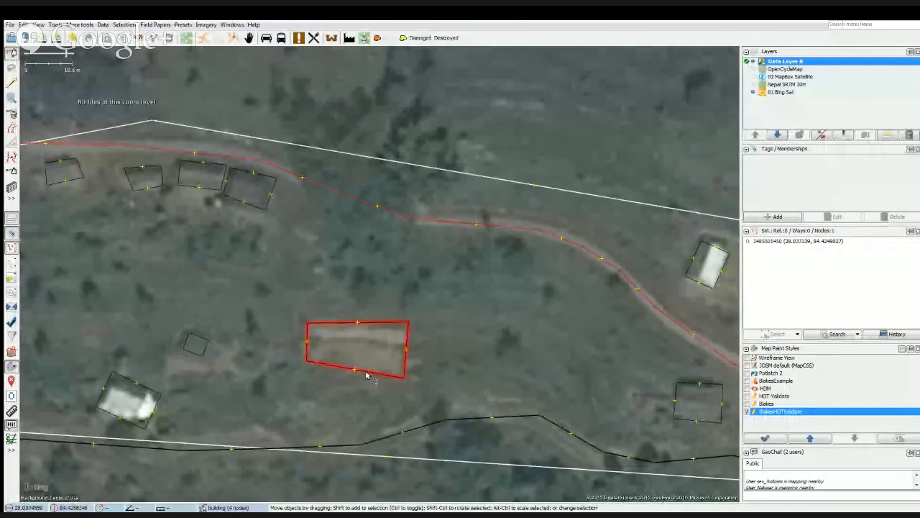
key("Delete")
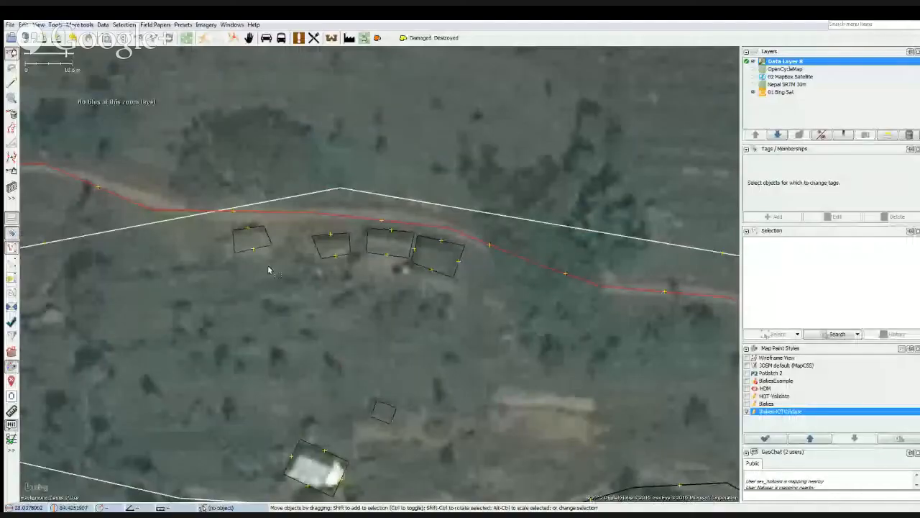
Select the four house outlines in the row just south of the road.
left_click(263, 251)
left_click(325, 252, "shift")
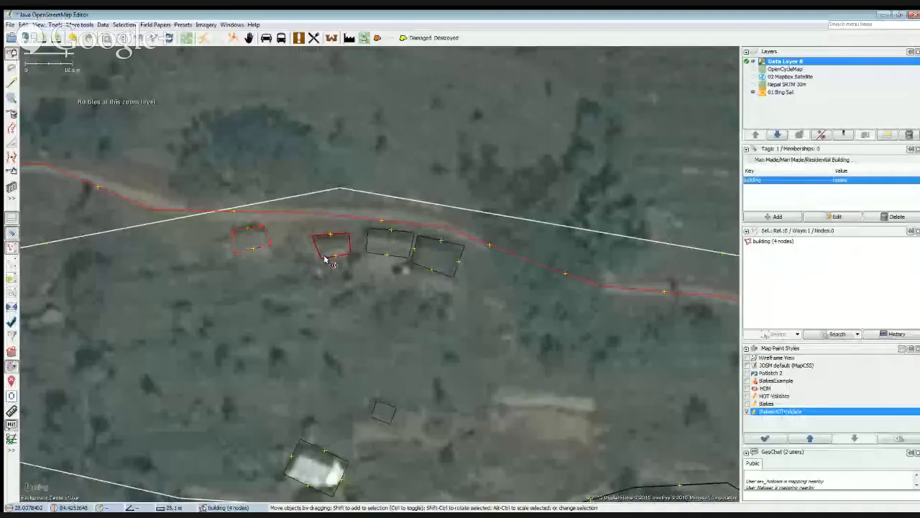
left_click(392, 248, "shift")
left_click(424, 266, "shift")
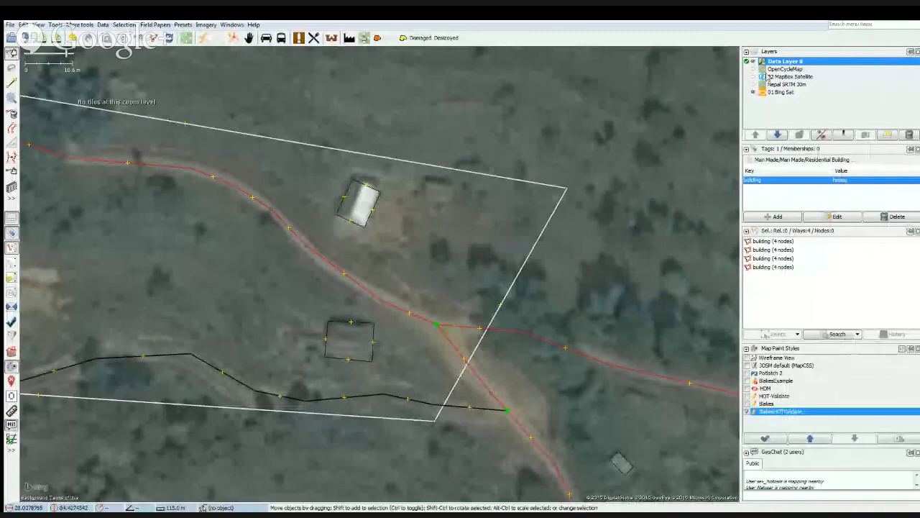
Compare the house outlines near the road junction with the bare imagery by toggling the data layer's visibility.
left_click(750, 62)
left_click(750, 62)
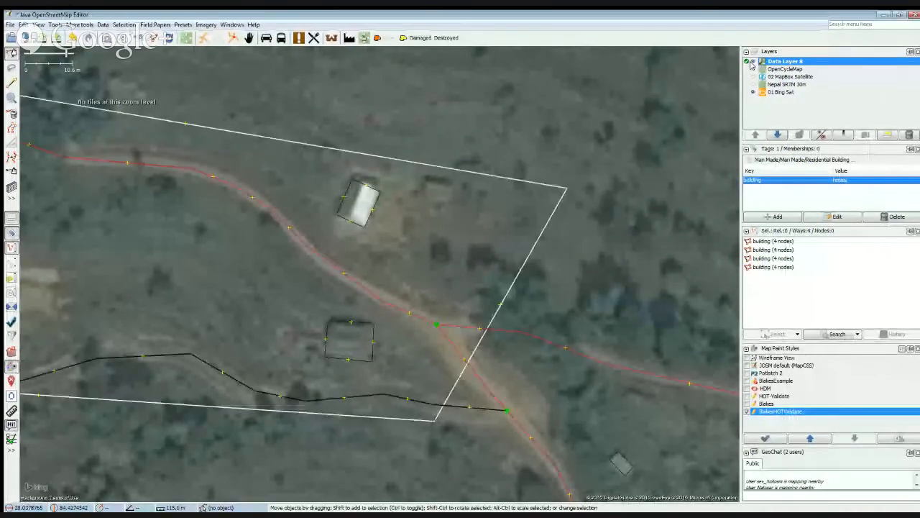
left_click(750, 62)
left_click(750, 62)
left_click(750, 61)
left_click(750, 62)
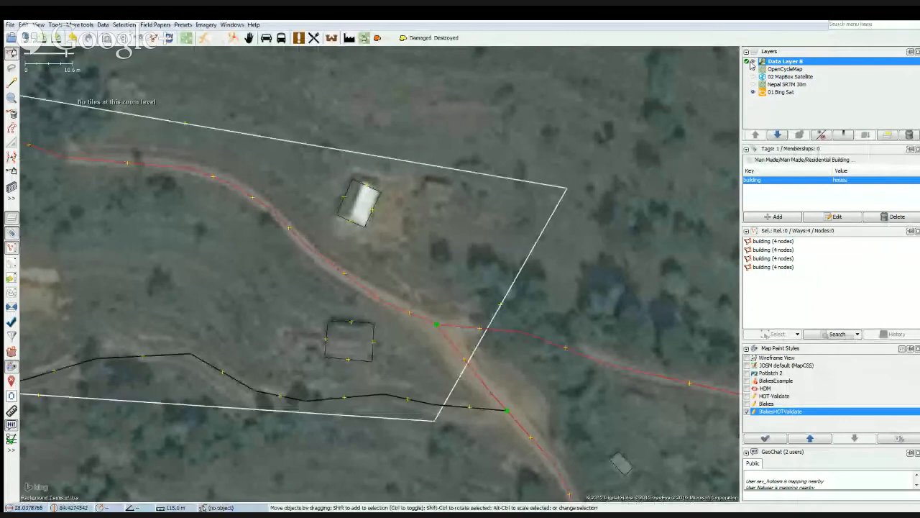
left_click(750, 62)
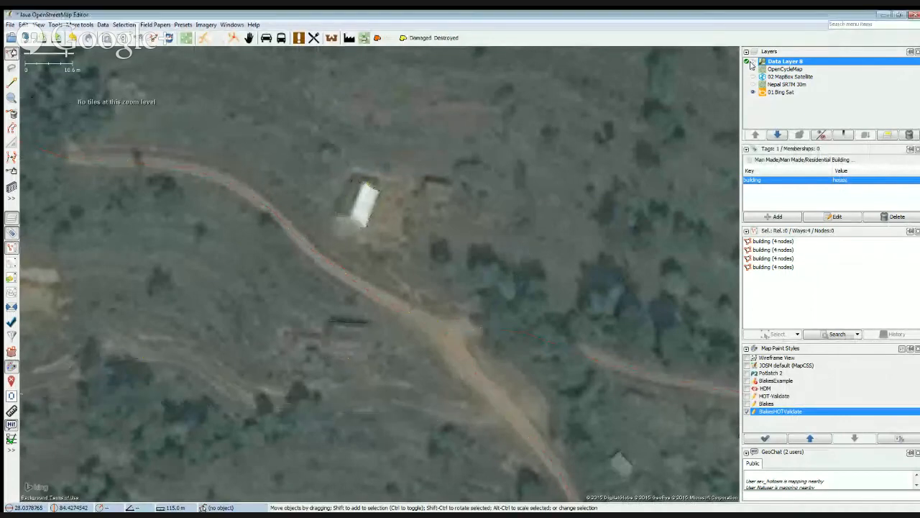
left_click(750, 61)
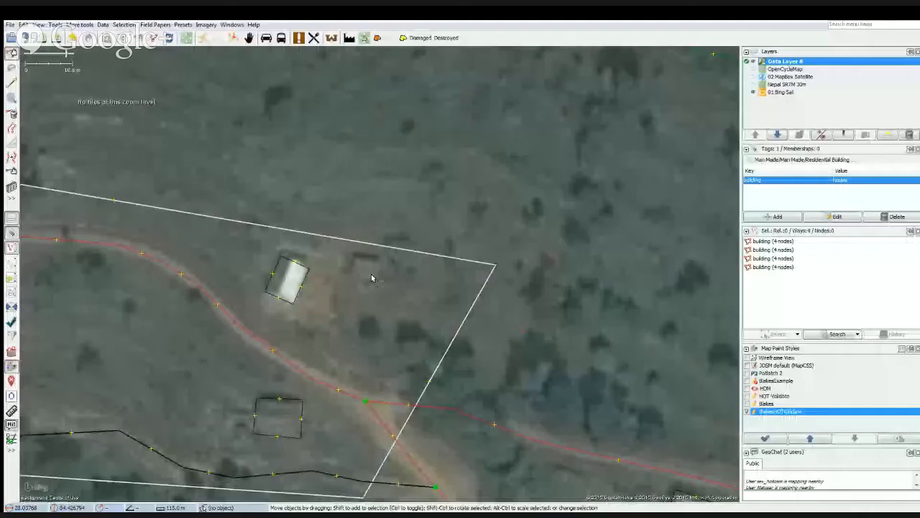
Clear the selection and outline the small dark structure east of the white-roofed house with the building tool.
key("Escape")
key("b")
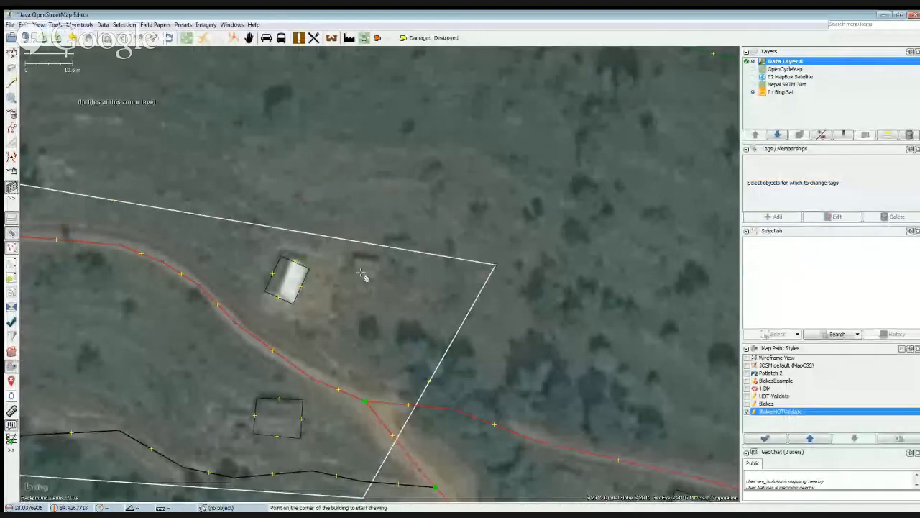
left_click(351, 265)
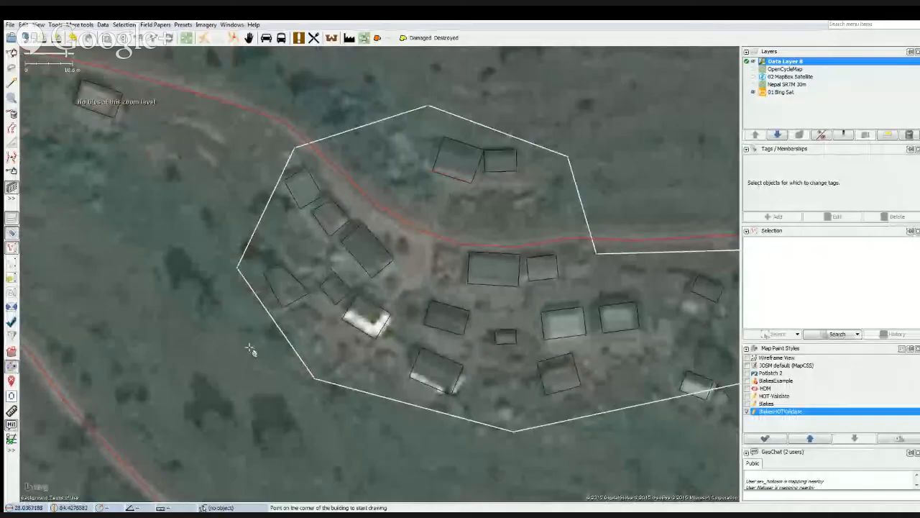
Compare the eastern village's building outlines with the bare imagery, and select the isolated house southeast of it for inspection.
left_click(752, 62)
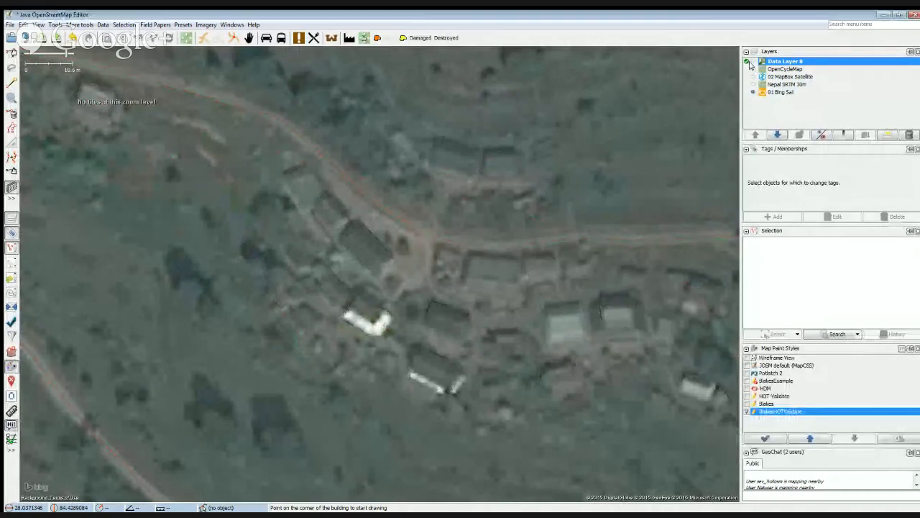
left_click(751, 63)
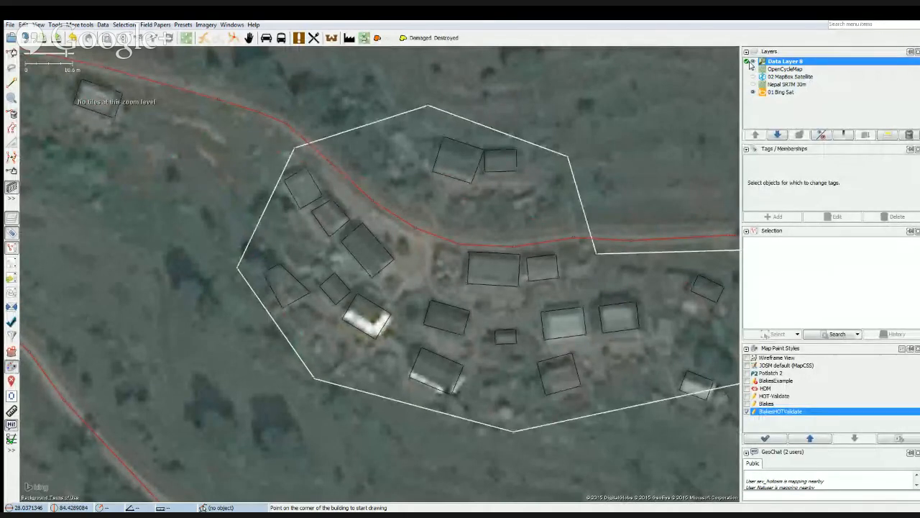
left_click(752, 63)
left_click(752, 63)
left_click(752, 63)
left_click(751, 63)
left_click(751, 63)
left_click(751, 63)
left_click(752, 63)
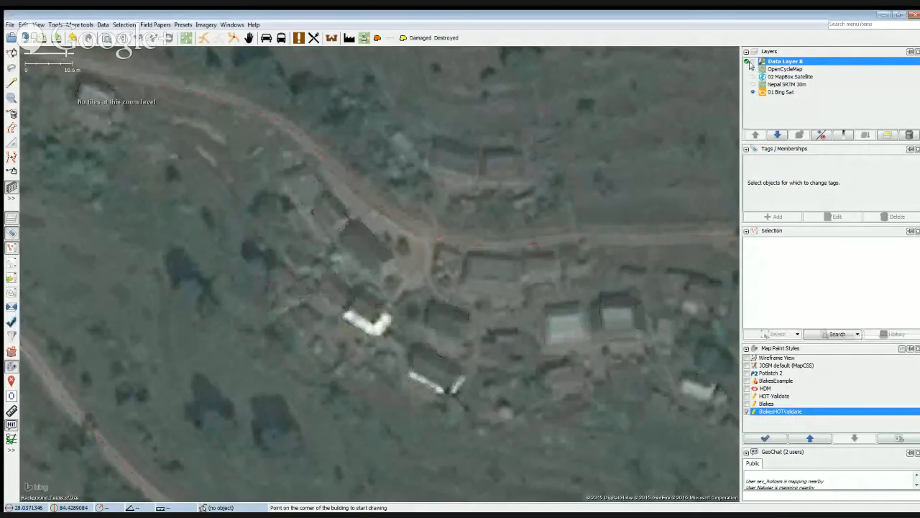
left_click(751, 62)
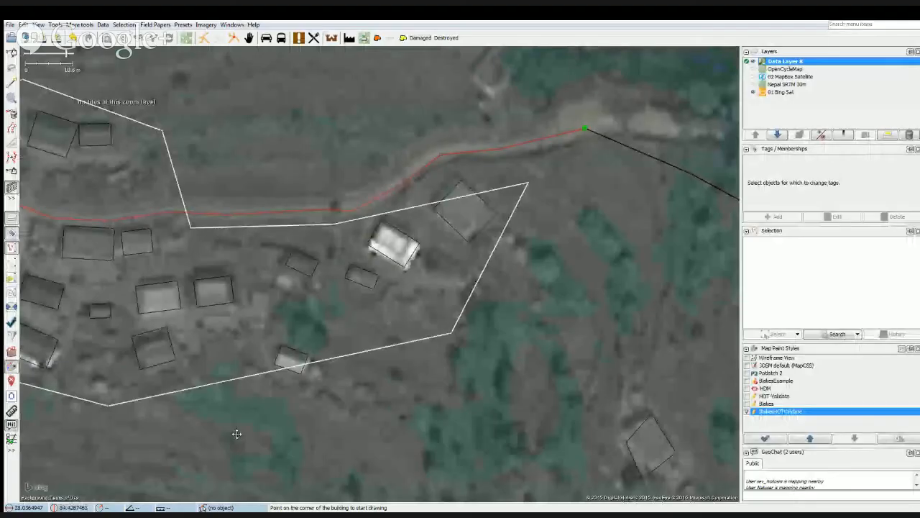
left_click_drag(236, 434, 175, 298)
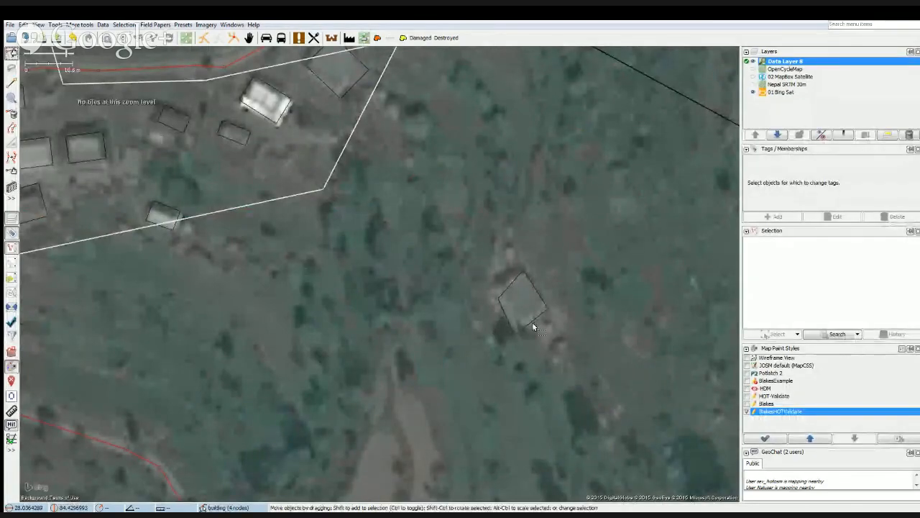
left_click(531, 326)
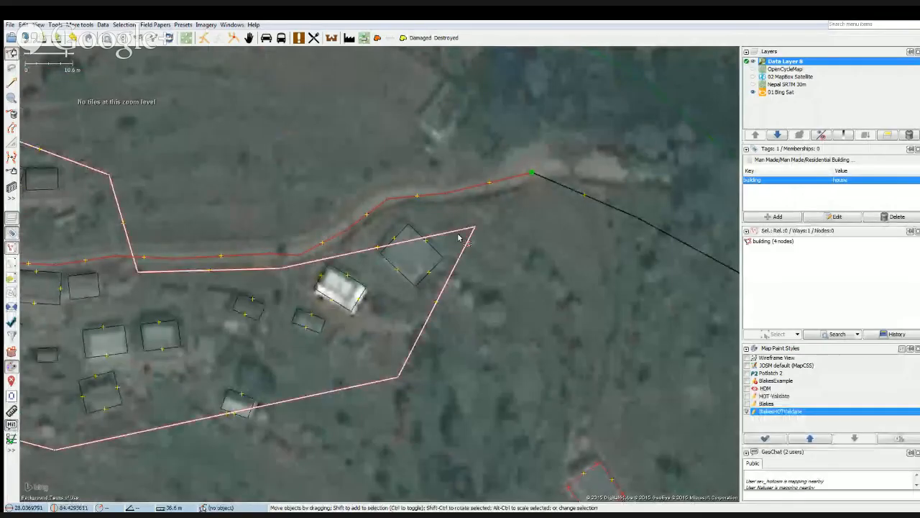
Pull in the residential area's pointed eastern corner and add a boundary node so the outline wraps closely around the large house by the road.
left_click_drag(474, 229, 472, 231)
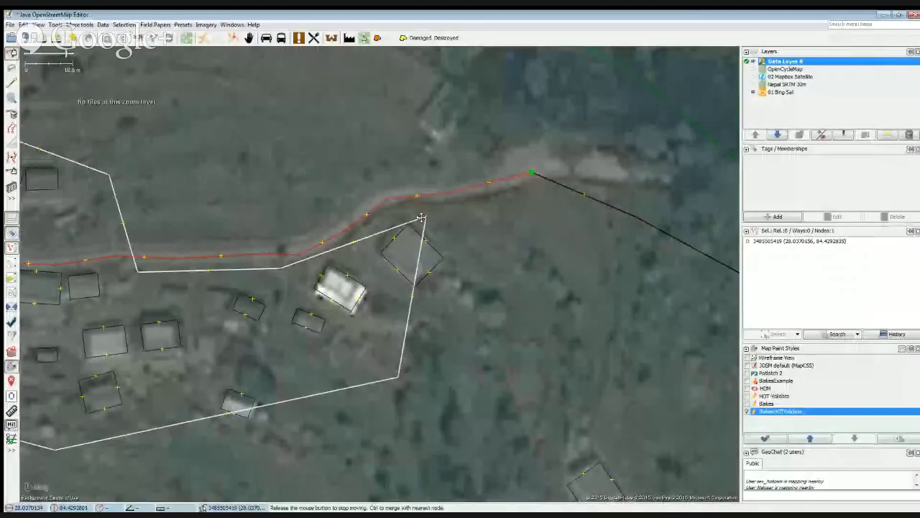
left_click_drag(434, 216, 425, 216)
left_click(407, 299)
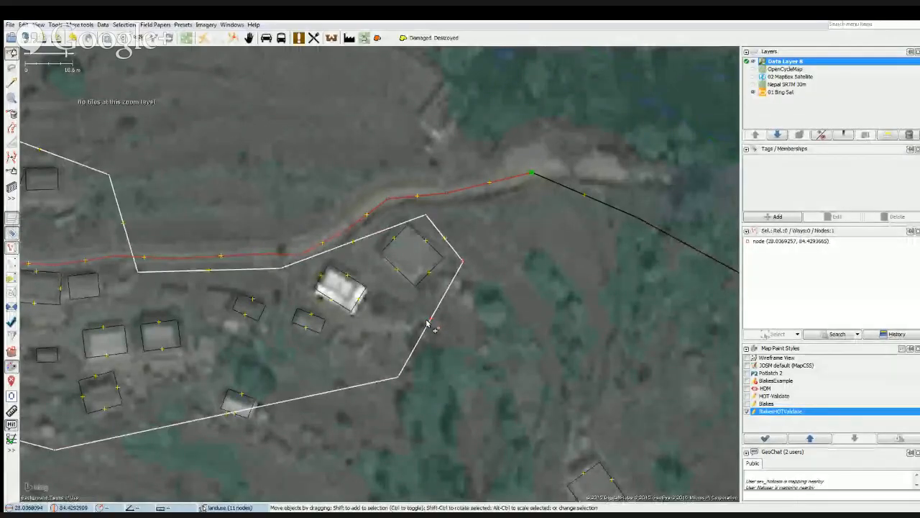
left_click(428, 326)
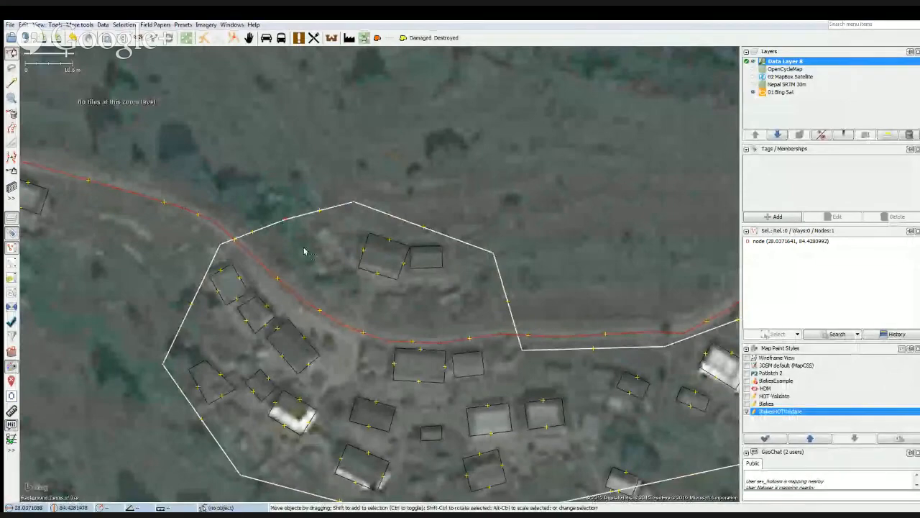
Straighten the residential area's outline by removing surplus boundary nodes, including the corner southeast of the white-roofed house.
left_click(309, 253)
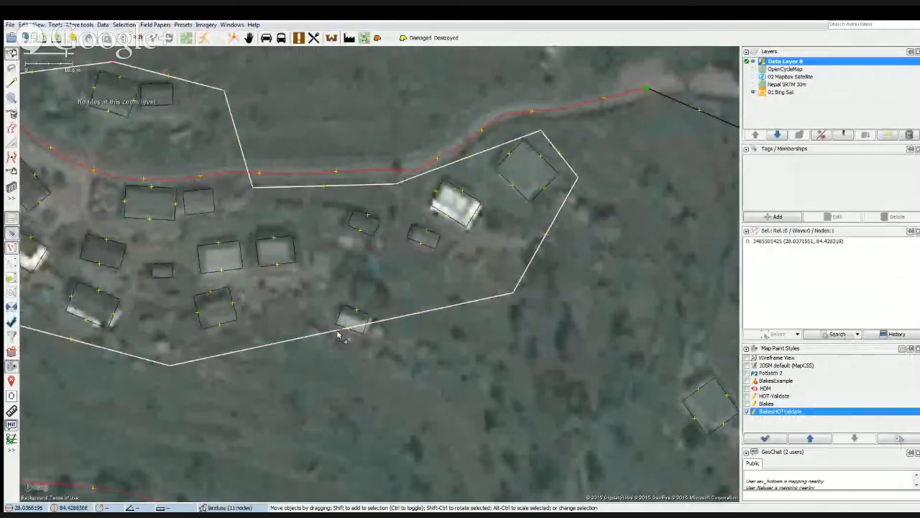
left_click_drag(338, 334, 363, 338)
left_click_drag(481, 341, 269, 440)
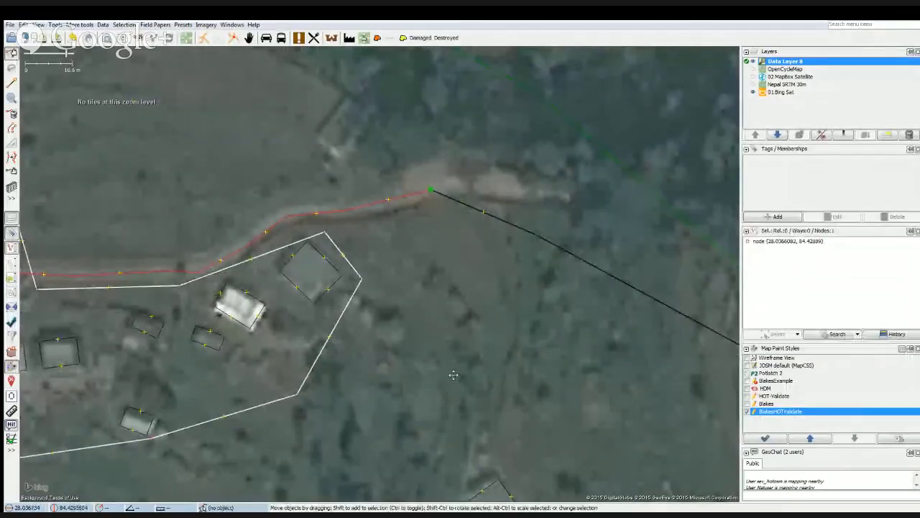
left_click_drag(454, 377, 499, 311)
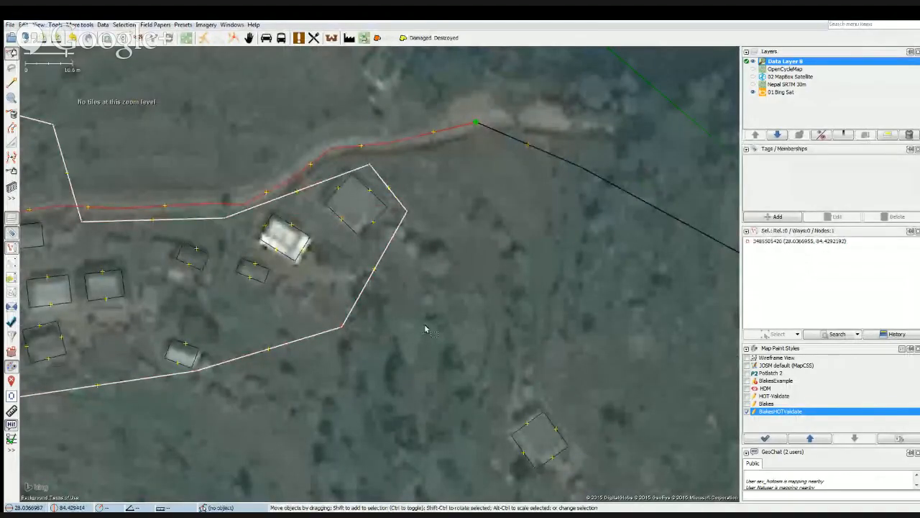
key("Delete")
left_click_drag(266, 334, 430, 320)
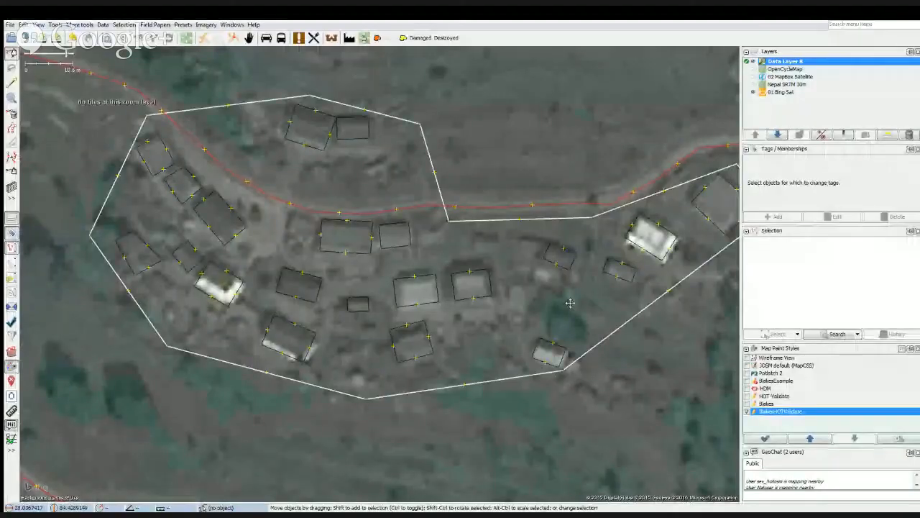
Examine the paths and scattered houses east of the village, as far as the paired houses near the downloaded area's southern edge.
left_click_drag(570, 303, 191, 303)
scroll(592, 407, "down", 2)
left_click_drag(591, 407, 301, 299)
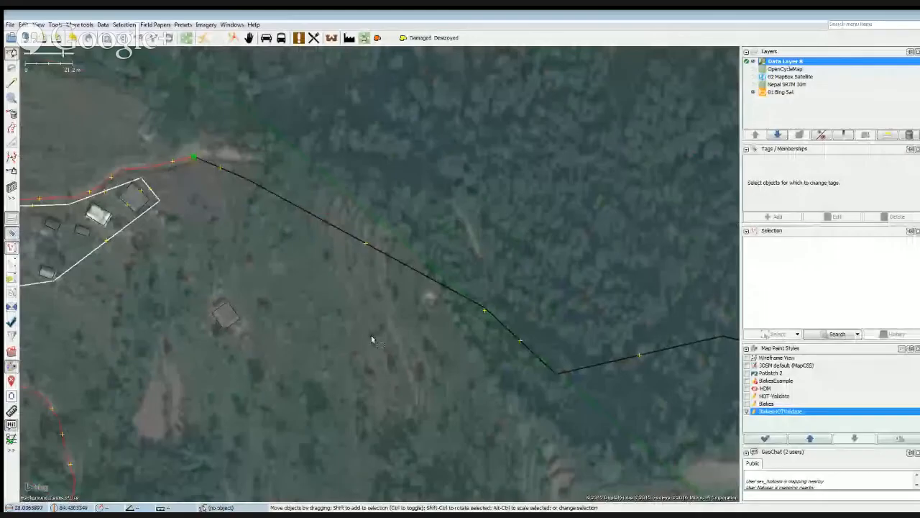
left_click_drag(455, 386, 236, 222)
left_click_drag(616, 402, 272, 335)
left_click_drag(559, 398, 397, 261)
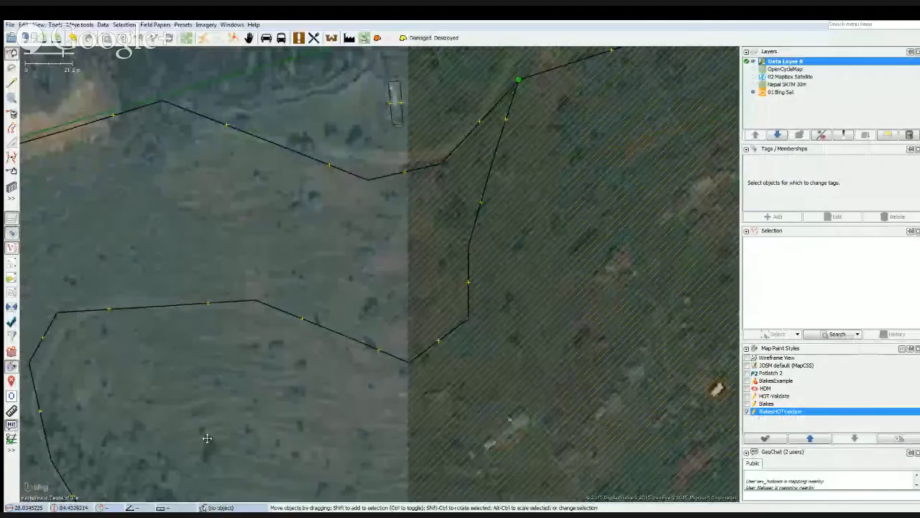
left_click_drag(205, 434, 389, 233)
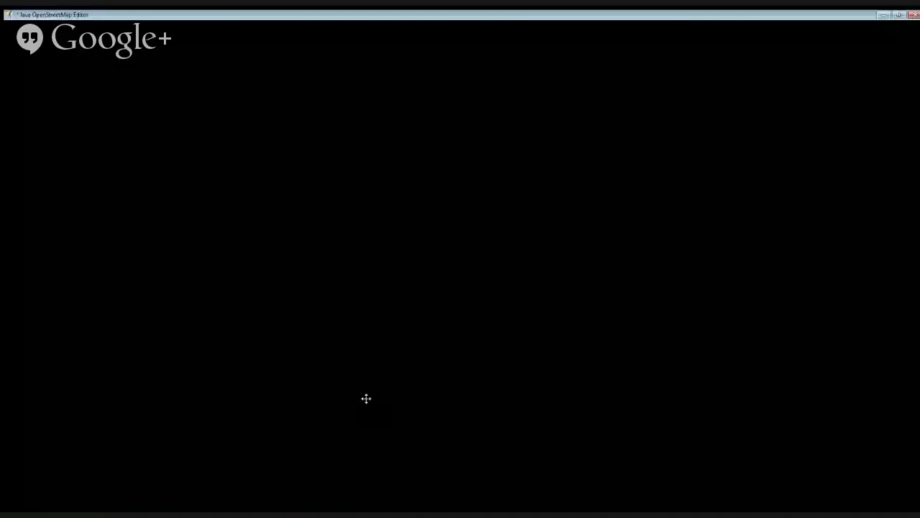
left_click_drag(647, 317, 616, 261)
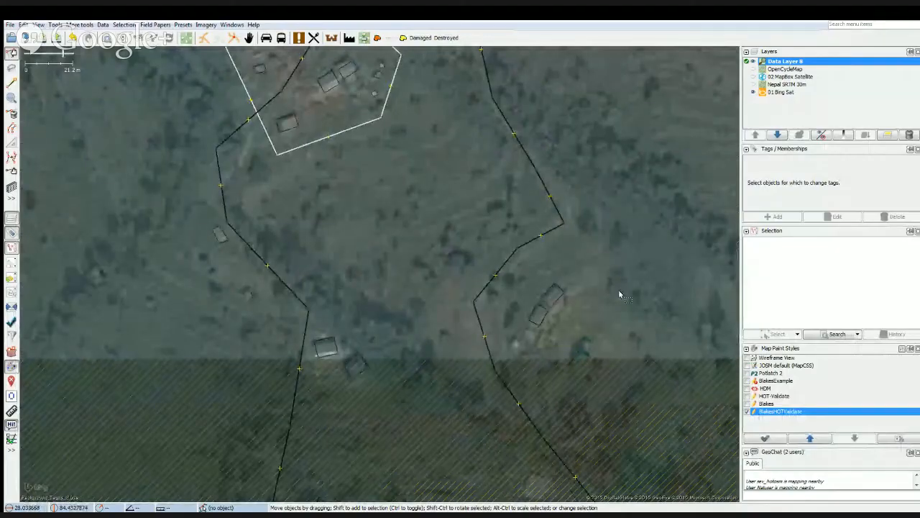
left_click_drag(619, 293, 503, 289)
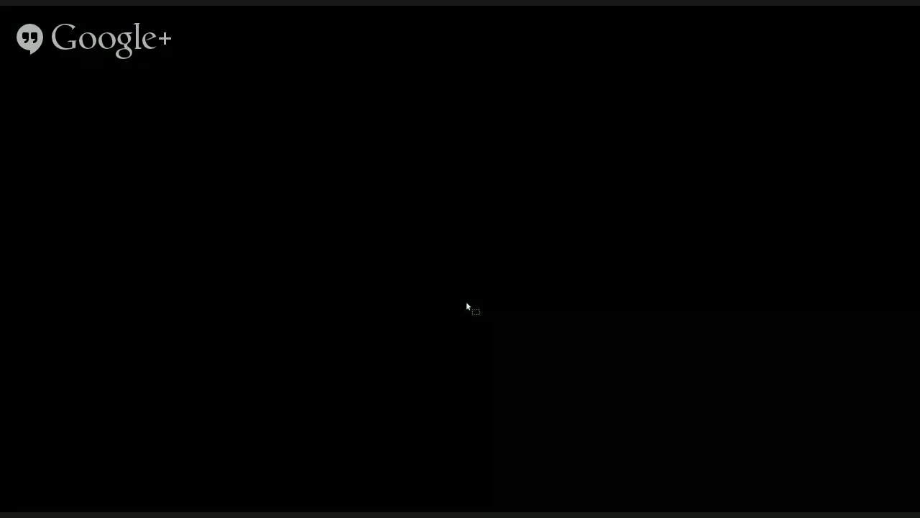
Outline the two small structures south of the paired houses with the building tool.
mouse_move(404, 307)
left_mouse_down()
mouse_move(441, 284)
mouse_move(411, 316)
mouse_move(342, 321)
left_mouse_up()
key("b")
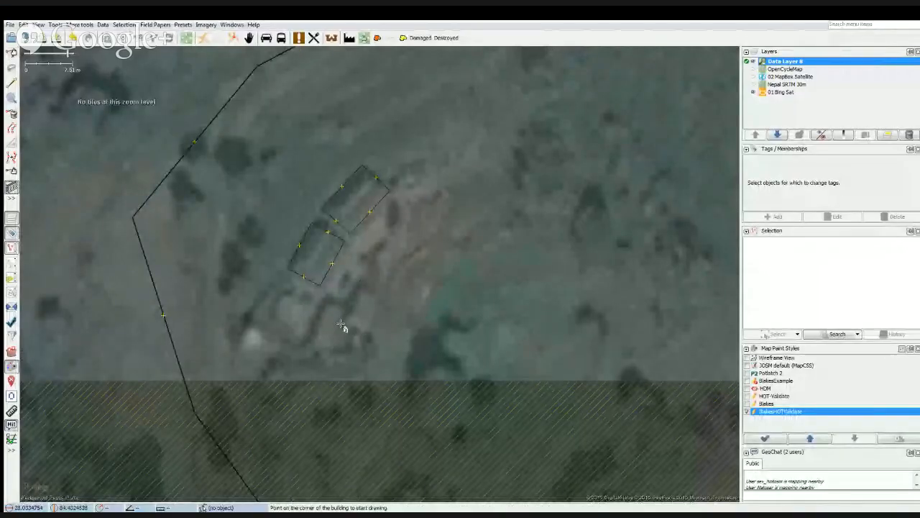
left_click(327, 305)
left_click(309, 351)
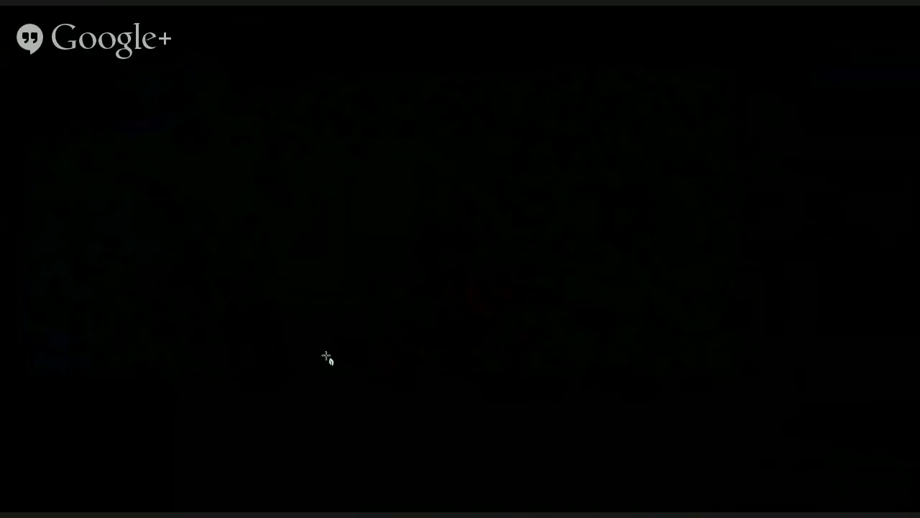
left_click(324, 357)
left_click(357, 290)
left_click(345, 325)
left_click(370, 338)
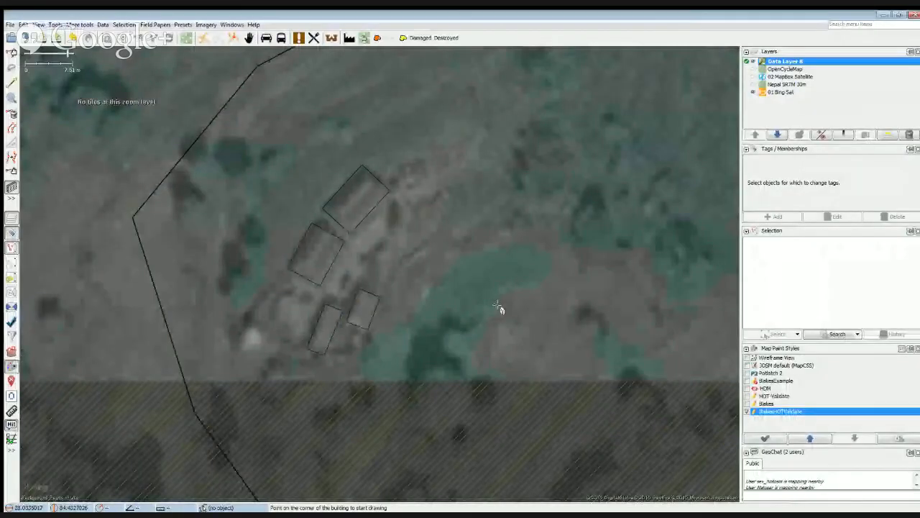
Check the terrain up to the downloaded area's eastern edge, and inspect the western settlements after selecting the residential area at the road's end.
scroll(532, 313, "down", 2)
left_click_drag(532, 313, 167, 364)
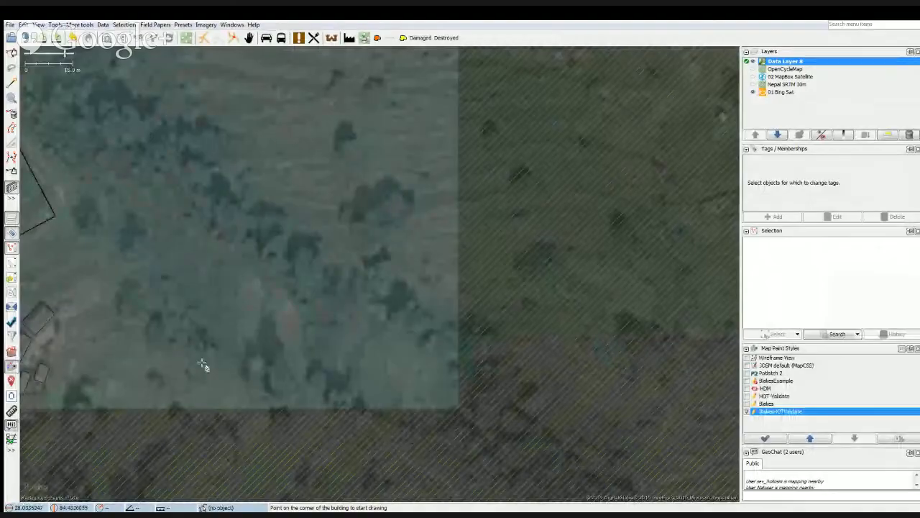
left_click_drag(377, 341, 131, 335)
scroll(497, 229, "down", 1)
left_click_drag(487, 219, 427, 408)
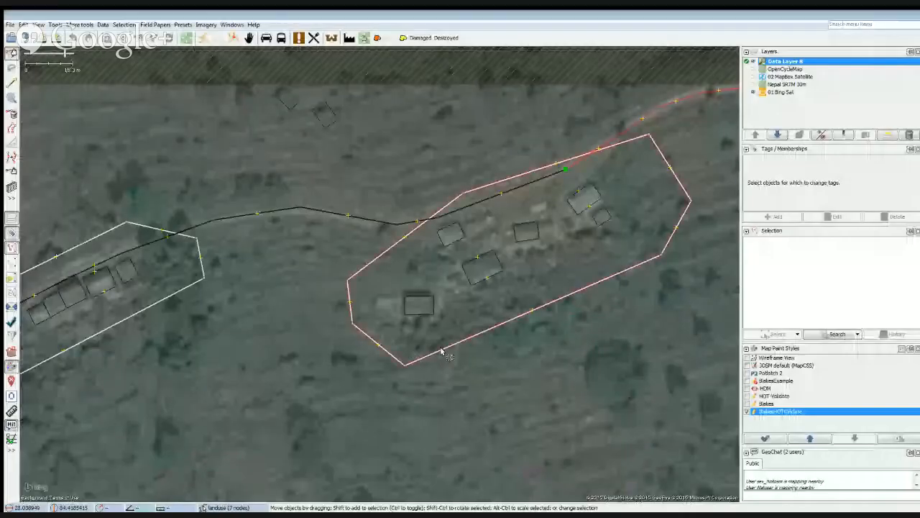
left_click(441, 349)
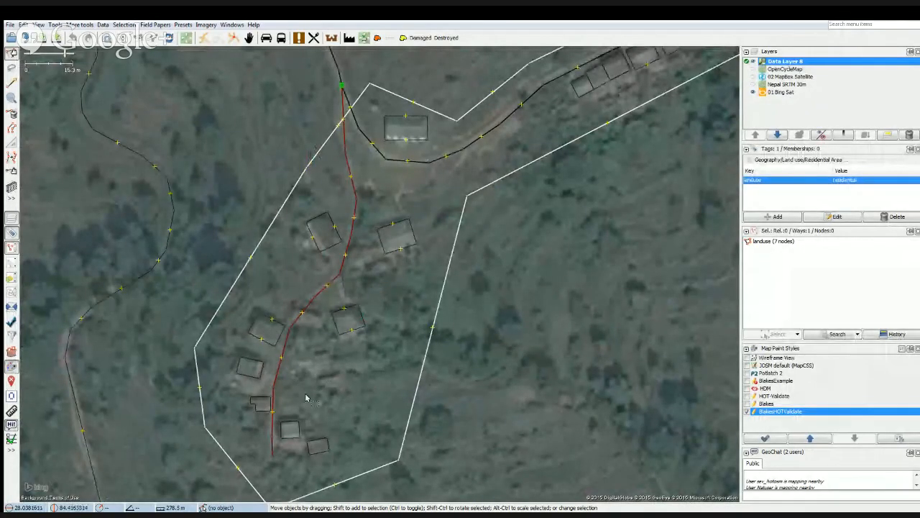
left_click_drag(306, 394, 417, 344)
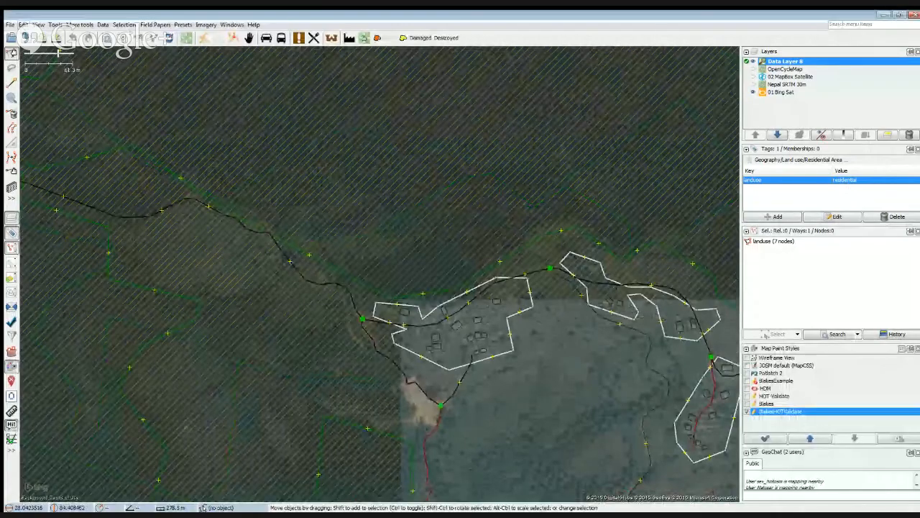
Show the file commands for transferring data, close them, and view the wider mapped area.
left_click(10, 24)
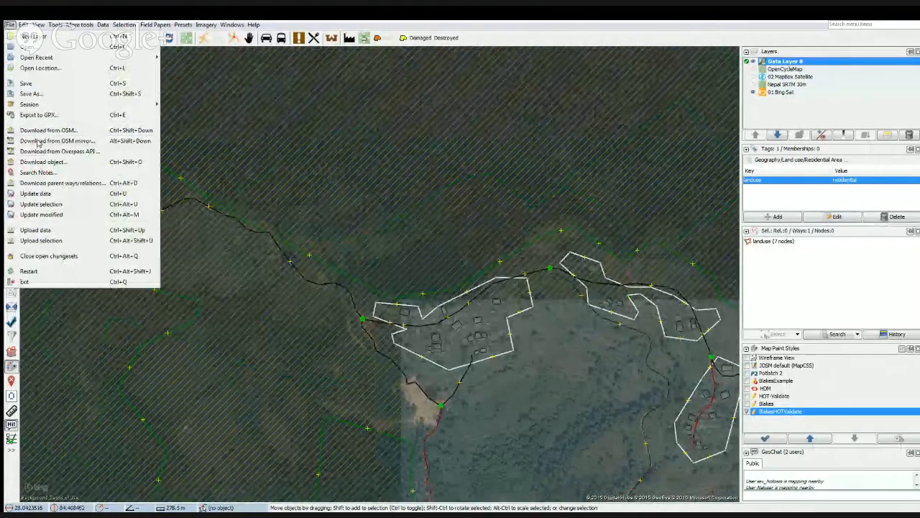
left_click(365, 160)
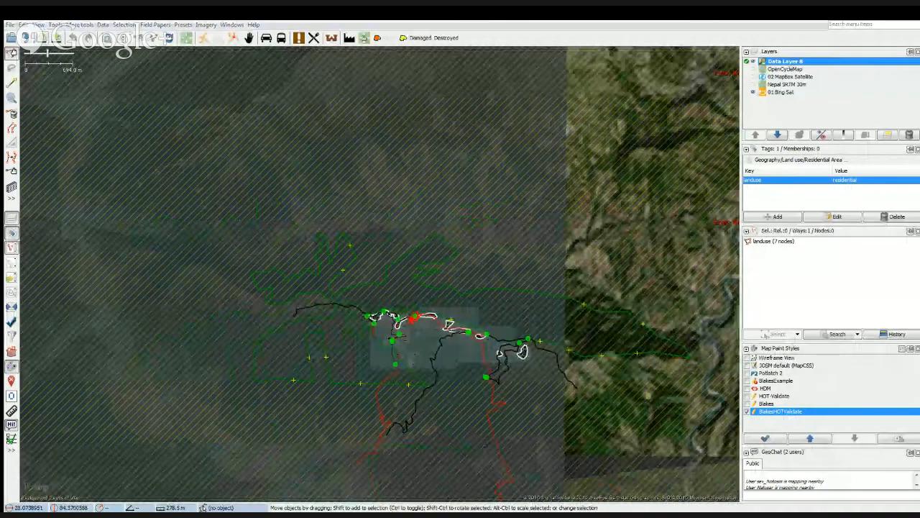
left_click(319, 341)
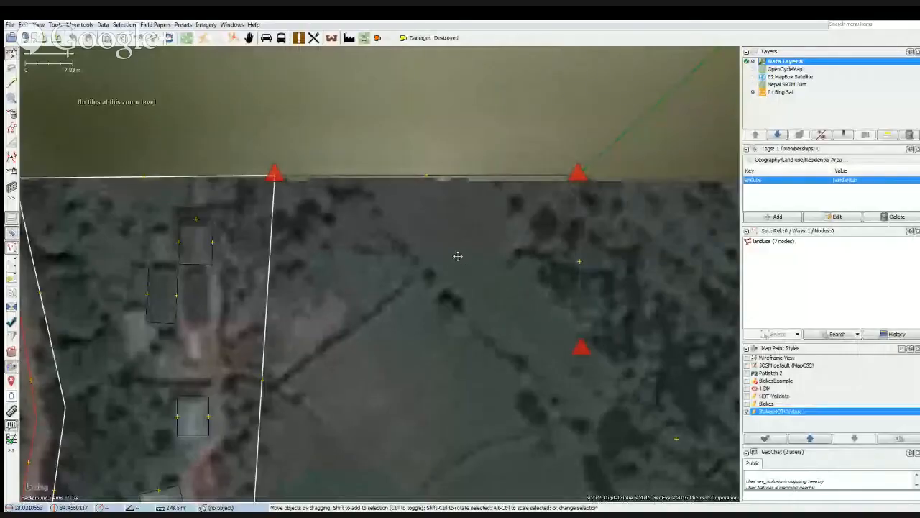
Select the farm land-use area east of the roadside houses and inspect its edges against the imagery.
left_click_drag(458, 256, 347, 271)
left_click(467, 299)
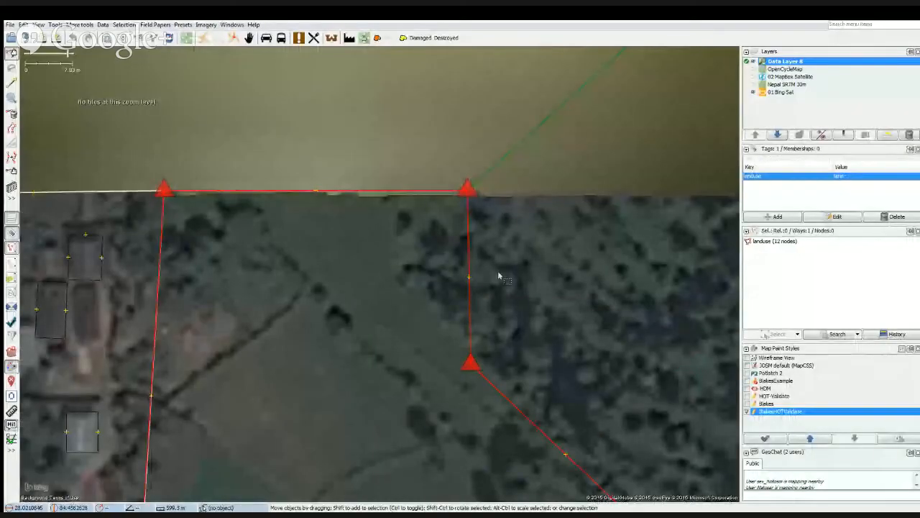
left_click_drag(501, 275, 591, 229)
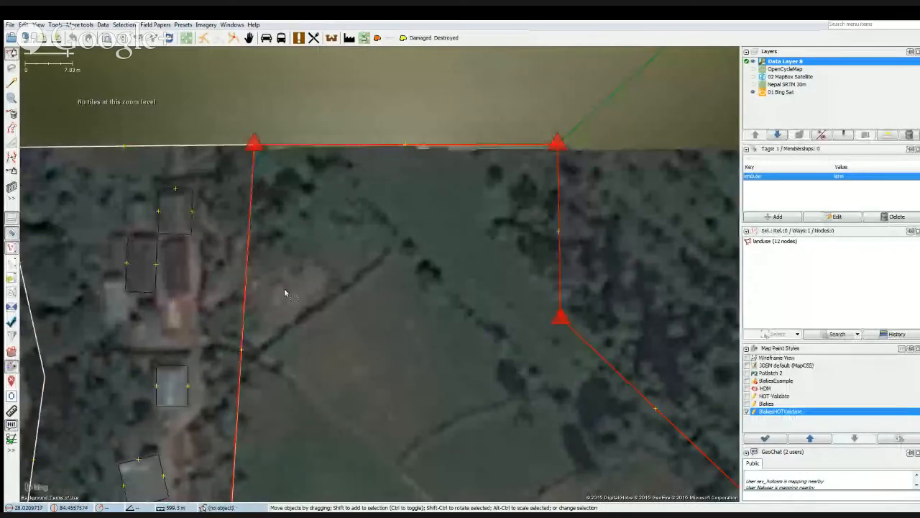
left_click_drag(297, 413, 443, 268)
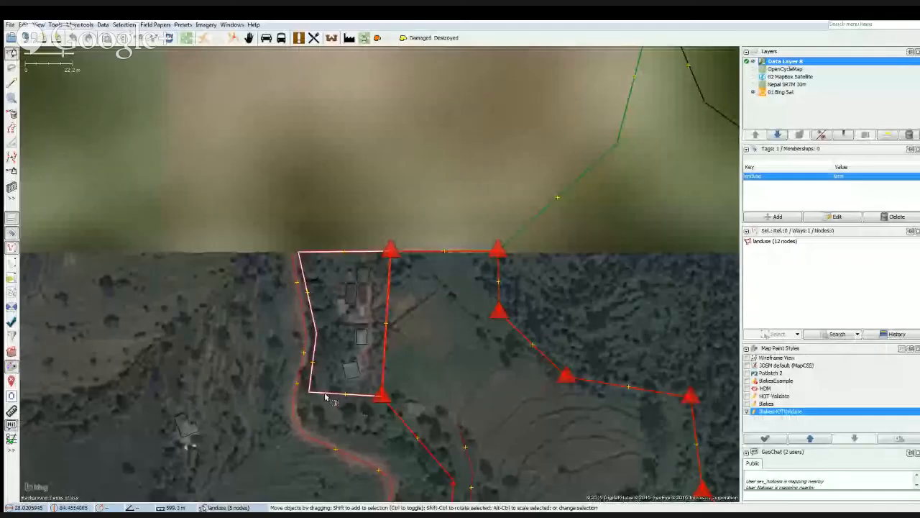
Select the residential area beside the road to inspect its outline, clear the selection, and examine its western edge along the road.
left_click(329, 394)
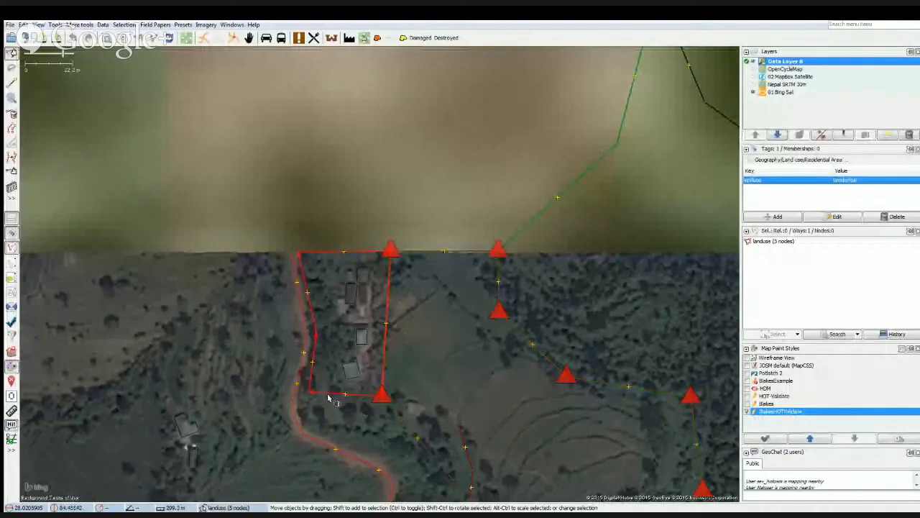
left_click(398, 421)
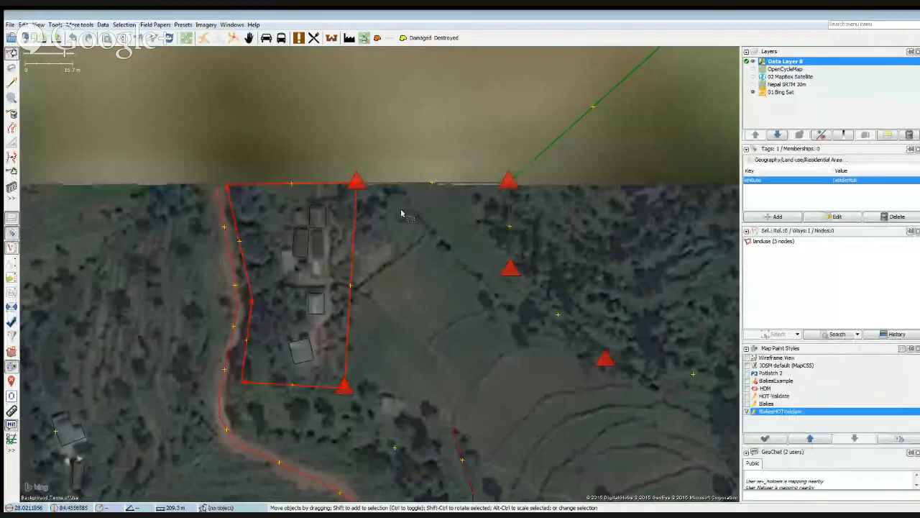
left_click_drag(428, 300, 426, 276)
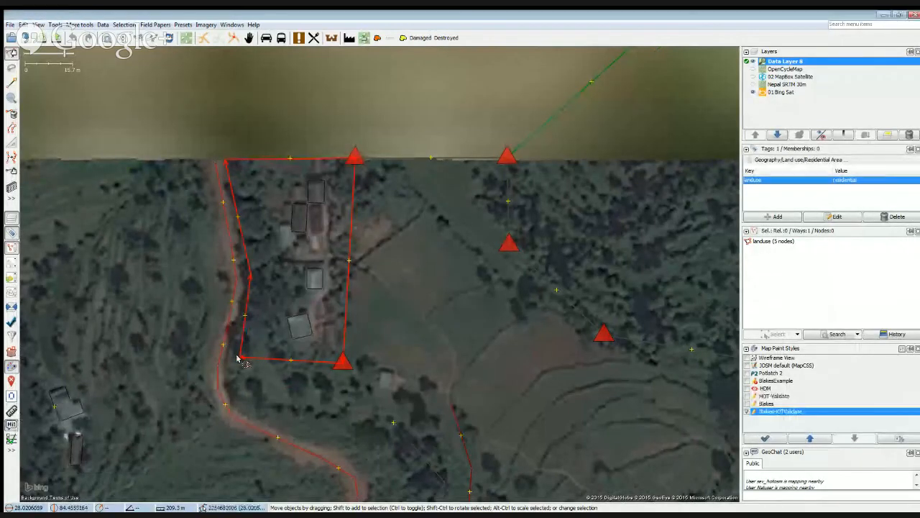
left_click(256, 381)
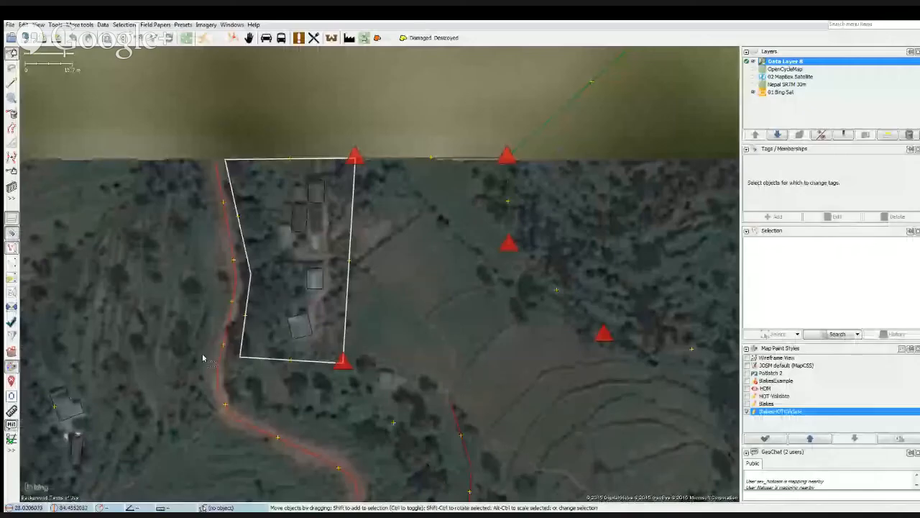
left_click_drag(180, 288, 279, 421)
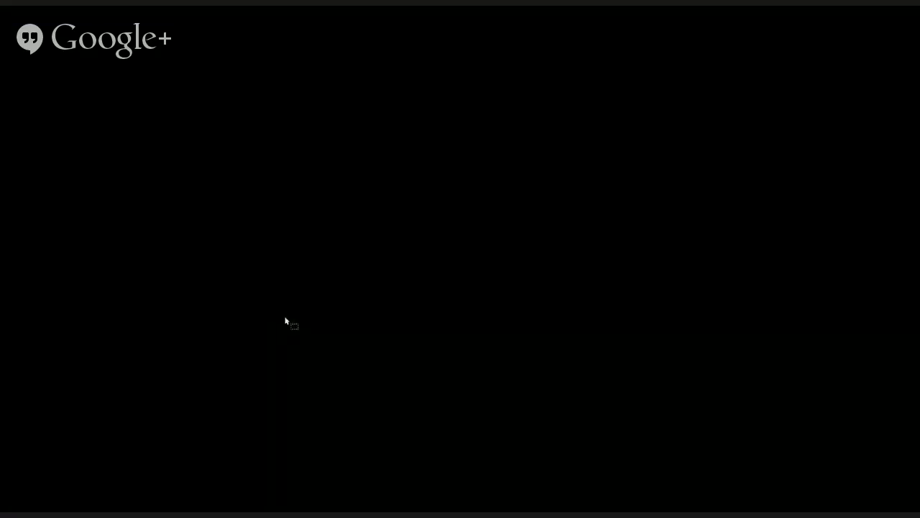
scroll(277, 301, "up", 2)
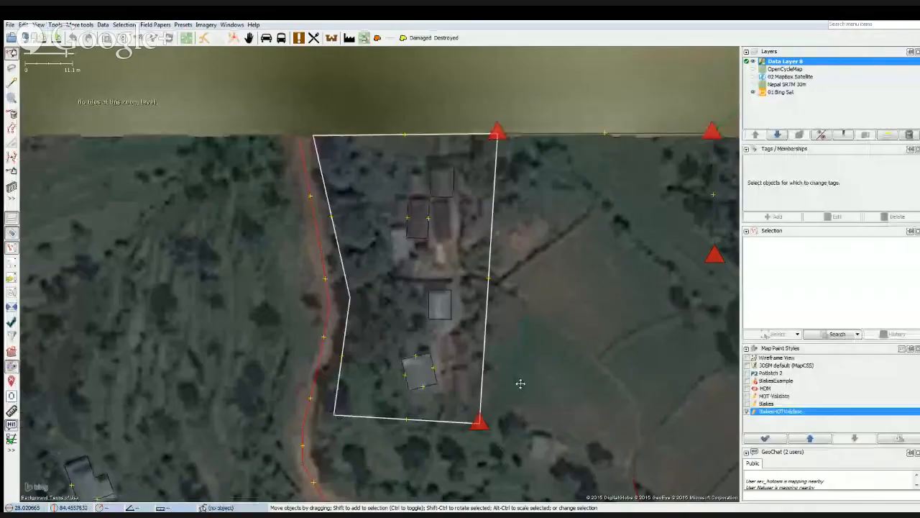
Compare the border shared by the farm and residential areas by selecting each in turn, and reselect the farm area along its wooded northeastern edge.
left_click_drag(520, 382, 376, 323)
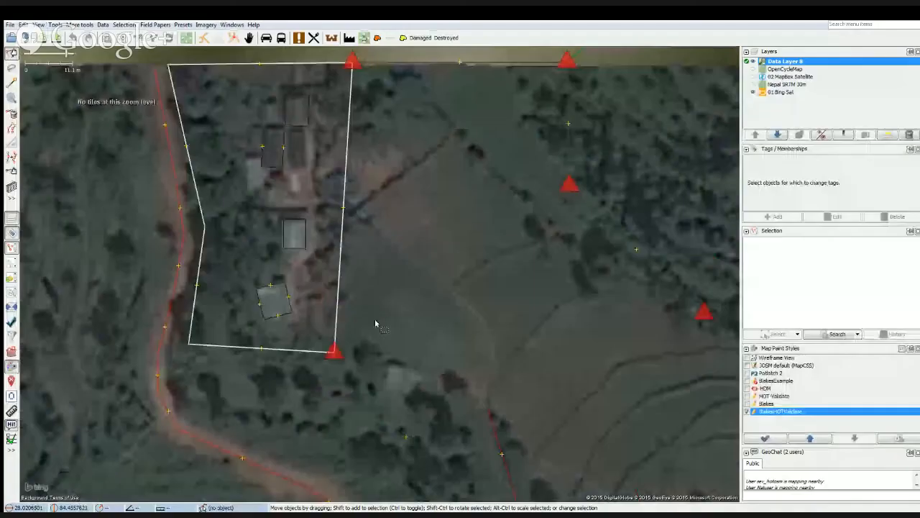
left_click(366, 391)
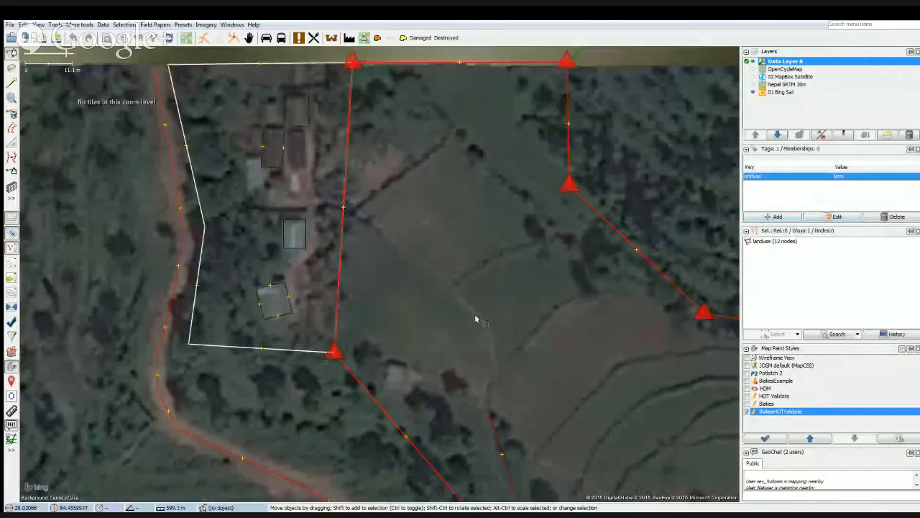
left_click(290, 355)
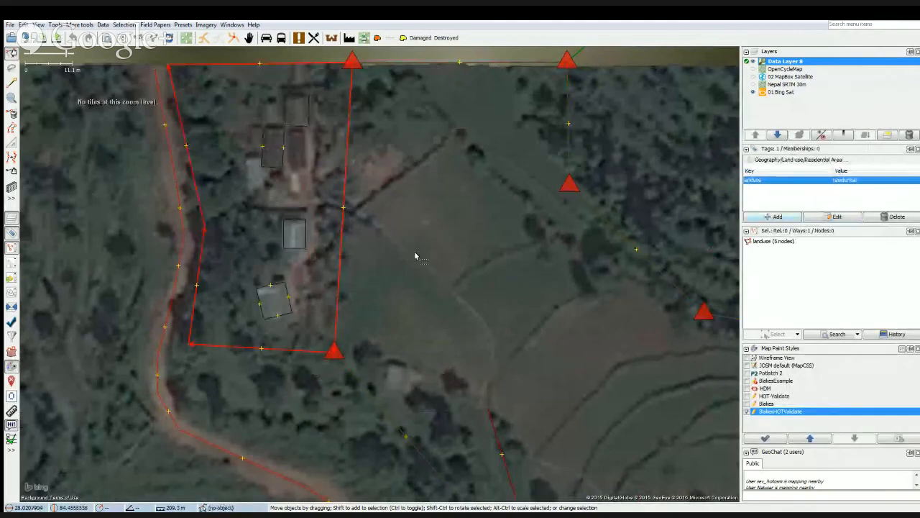
left_click_drag(417, 255, 435, 345)
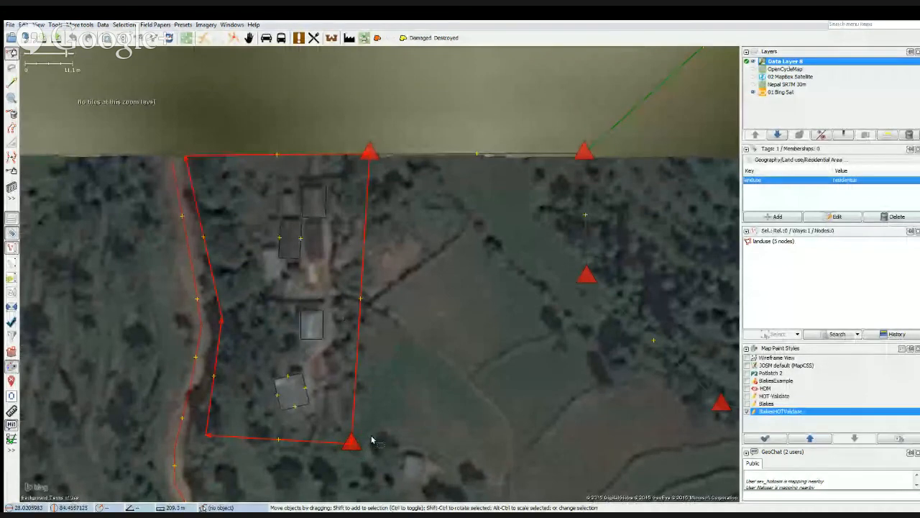
left_click_drag(486, 399, 324, 312)
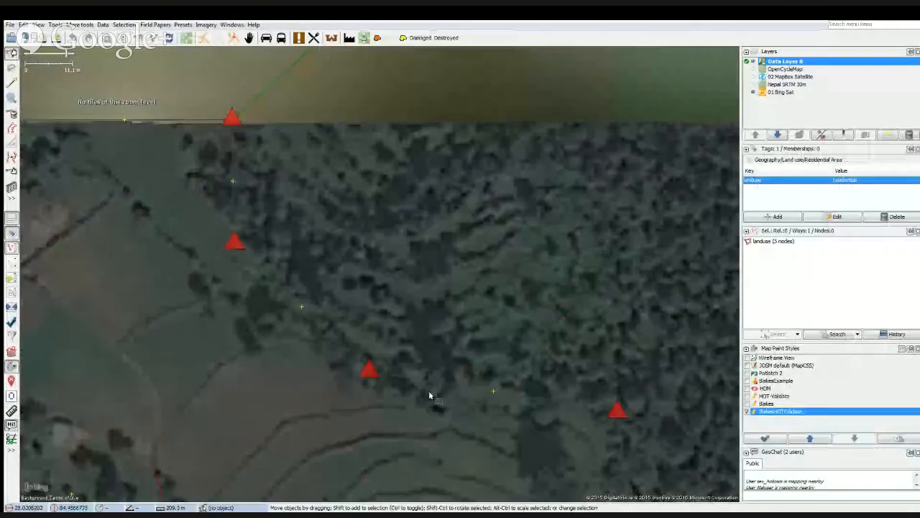
left_click(427, 382)
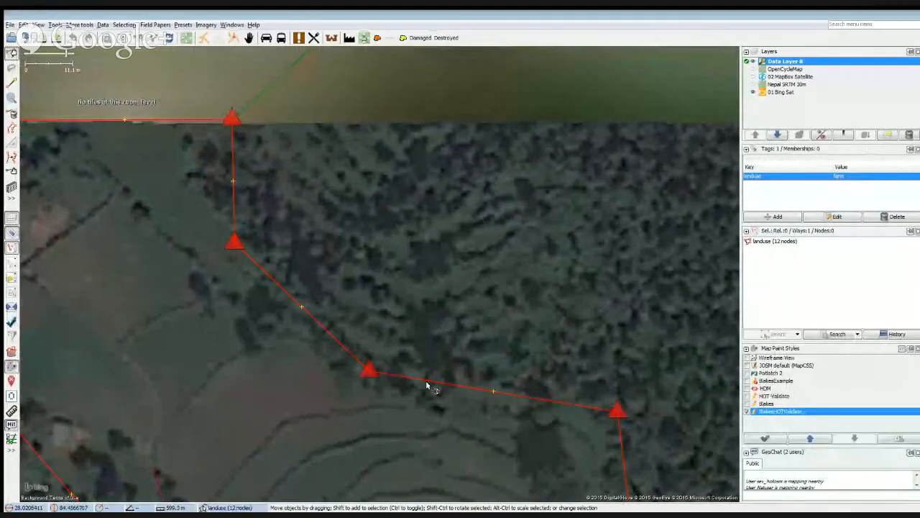
Select the wood area and the farm area in turn to compare their outlines around the terraced fields.
left_click(426, 386)
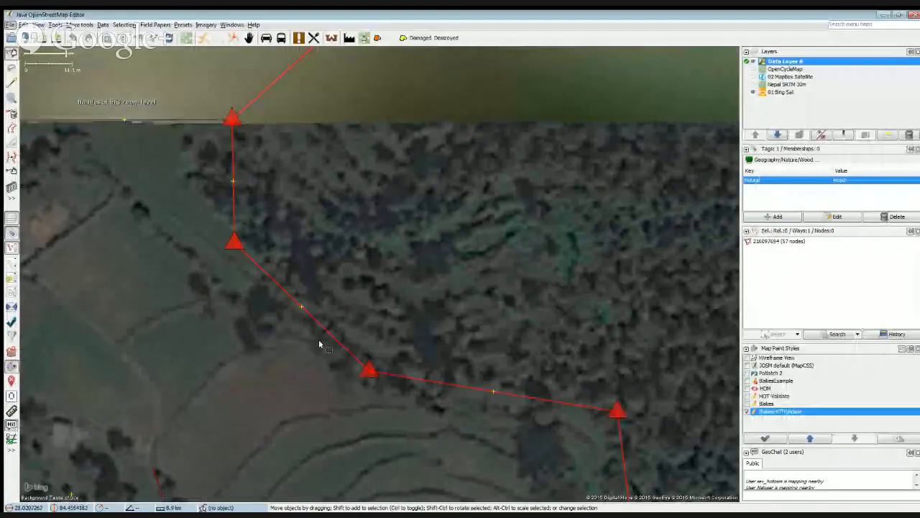
scroll(409, 423, "down", 2)
left_click_drag(443, 434, 403, 286)
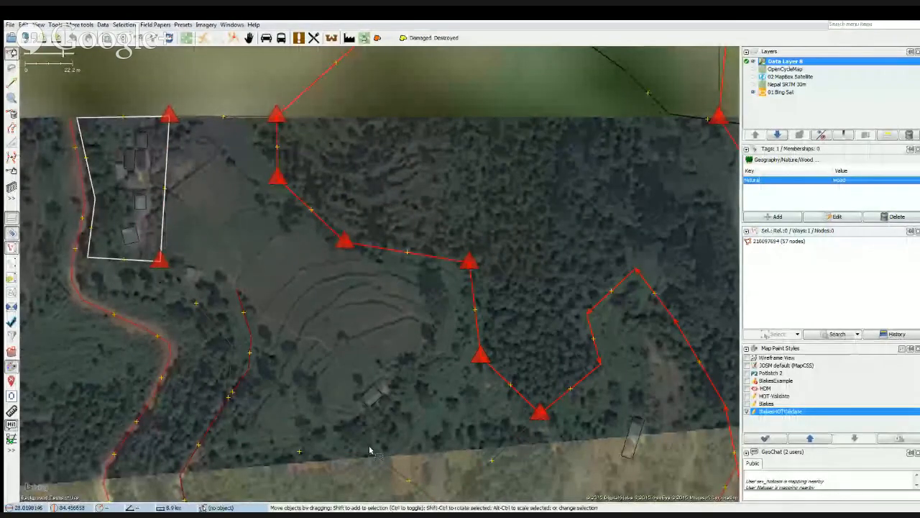
left_click(332, 454)
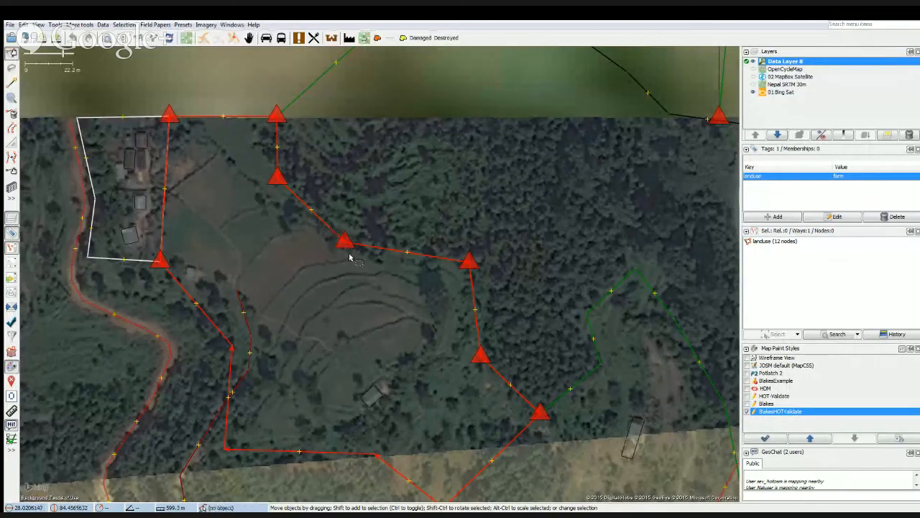
Alternate the selection between the farm and wood areas along their shared edge north of the terraces to compare the overlapping ways.
scroll(349, 258, "up", 3)
left_click(458, 252)
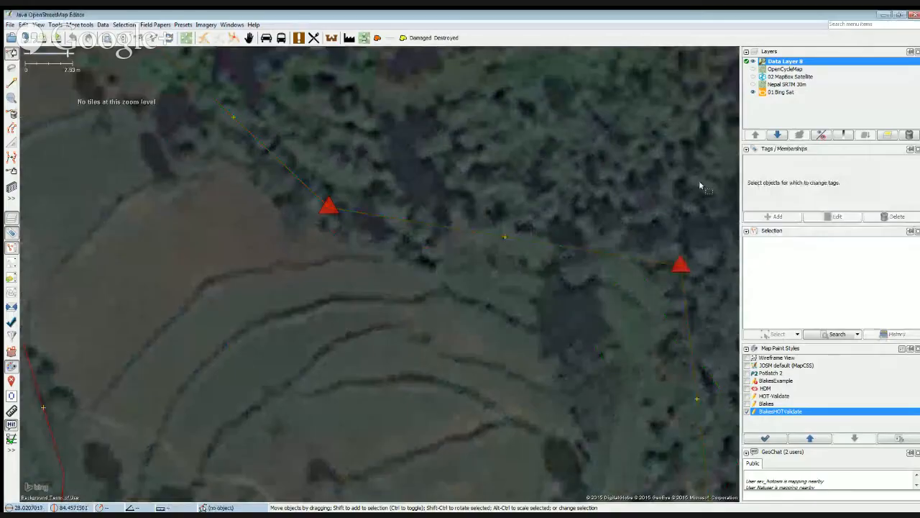
left_click(401, 219)
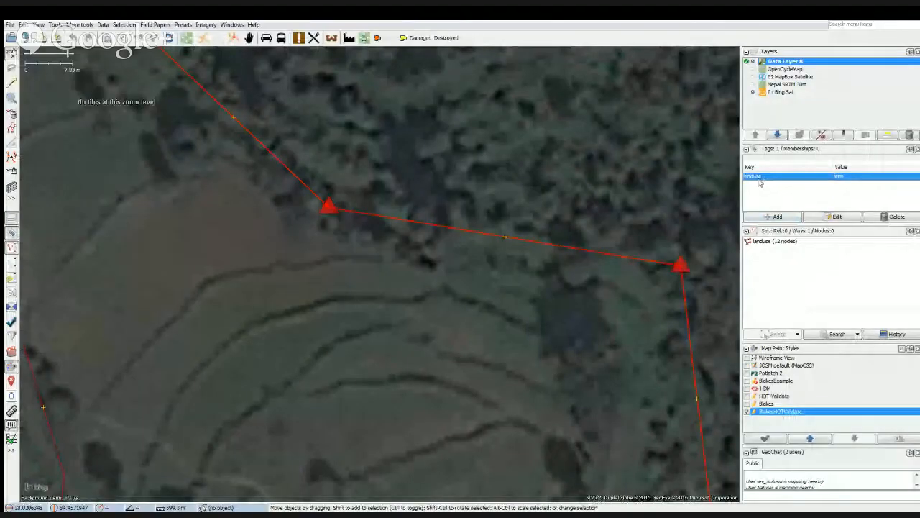
left_click(426, 224)
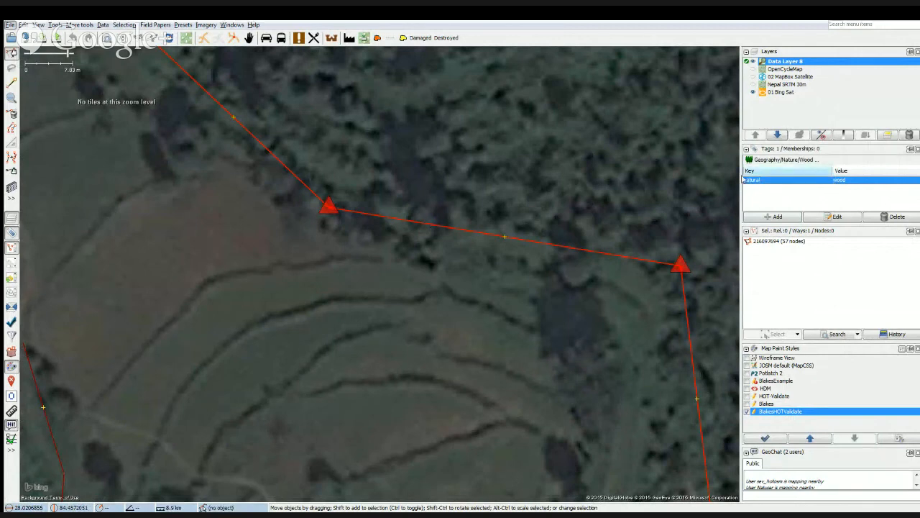
left_click(429, 228)
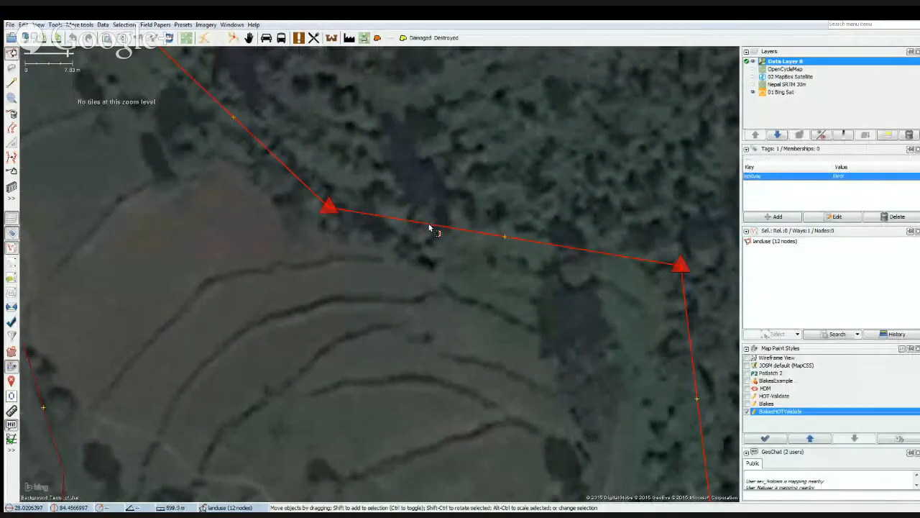
left_click(429, 229)
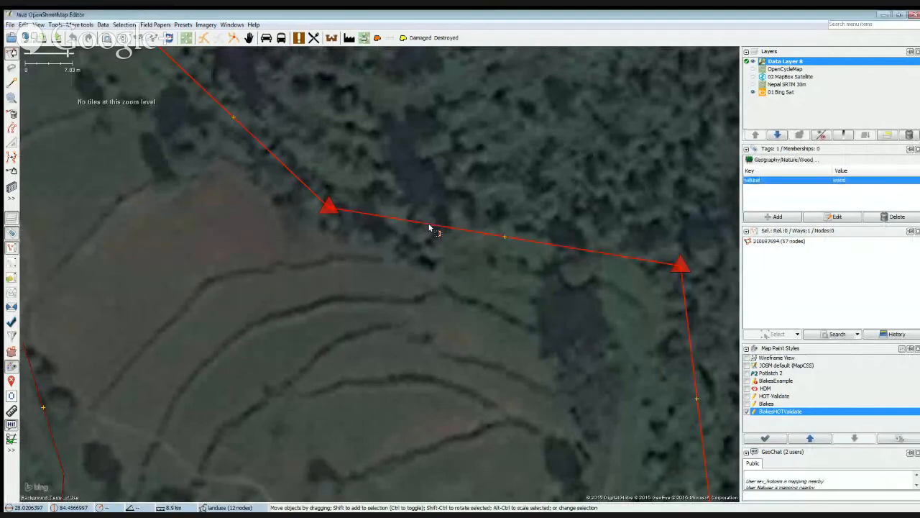
left_click(429, 229)
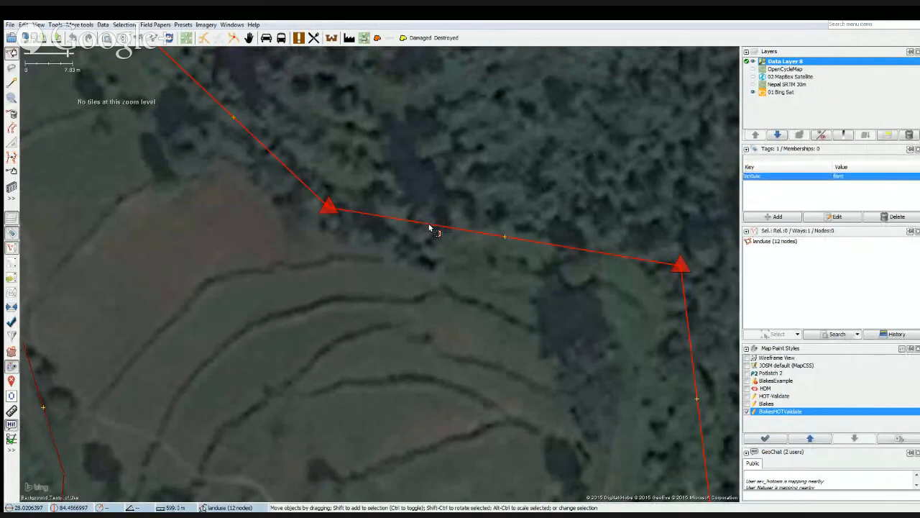
left_click(429, 229)
left_click(429, 227, "alt")
left_click(429, 227, "alt")
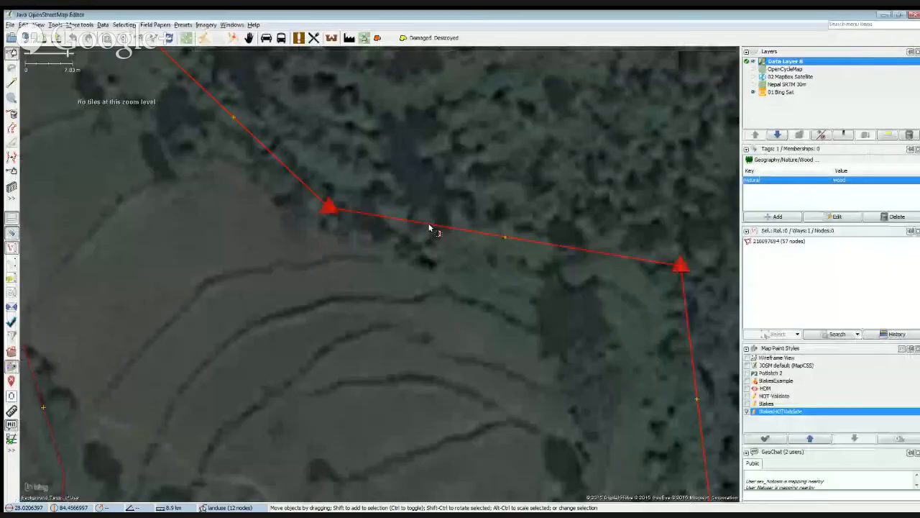
left_click(429, 228, "alt")
left_click(429, 227, "alt")
left_click(429, 228, "alt")
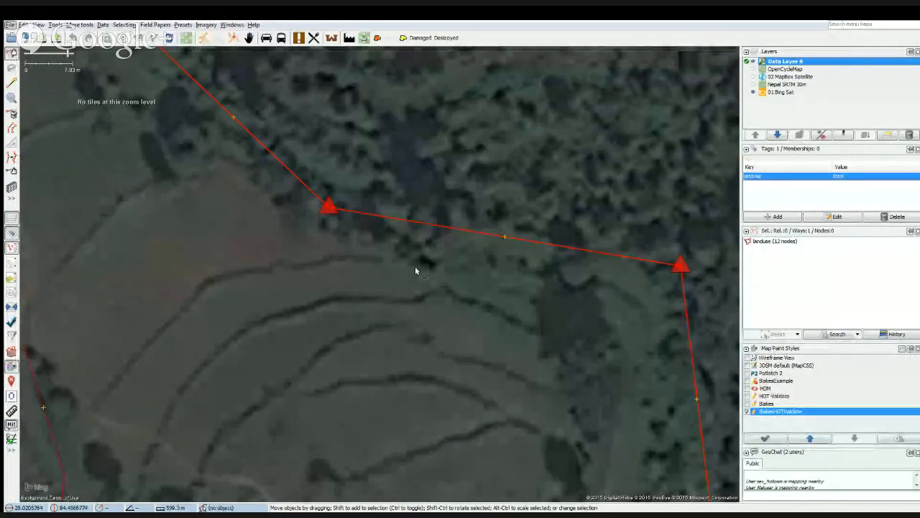
Clear the selection and examine the farm area's northern edge between the residential area and the wood.
scroll(414, 266, "down", 1)
left_click_drag(211, 230, 335, 381)
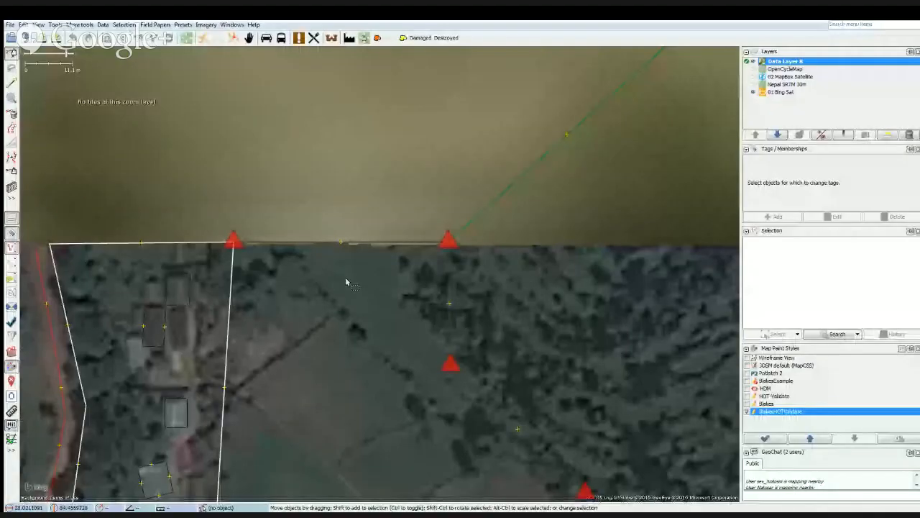
left_click(260, 259)
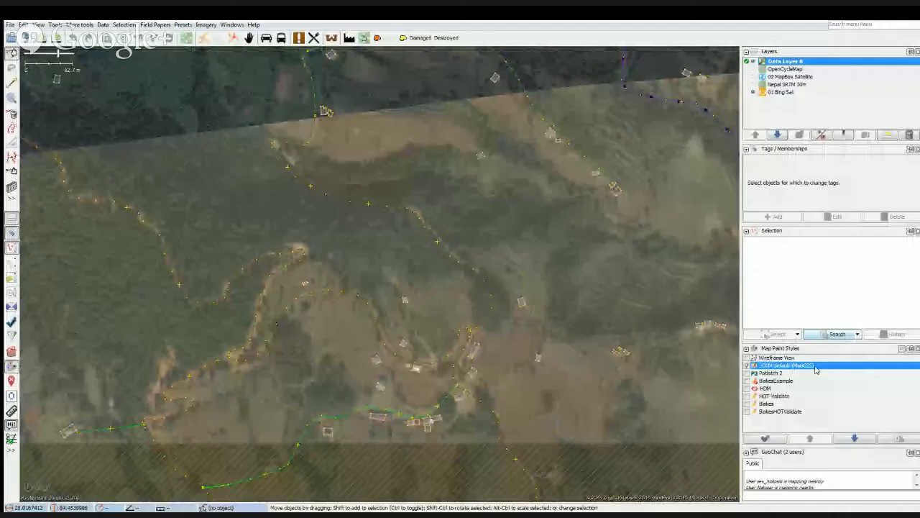
Enable the BlakesHOTValidate map paint style and turn off the JOSM default (MapCSS) style.
left_click(748, 410)
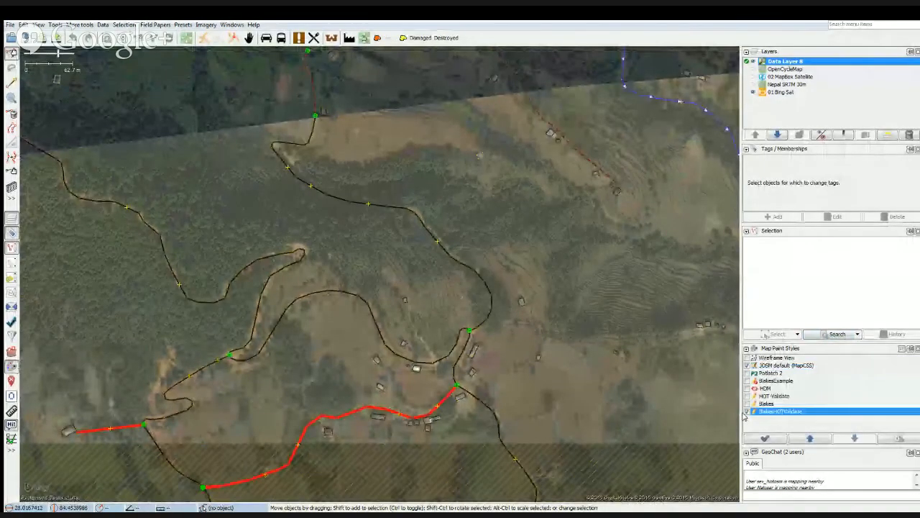
left_click(748, 366)
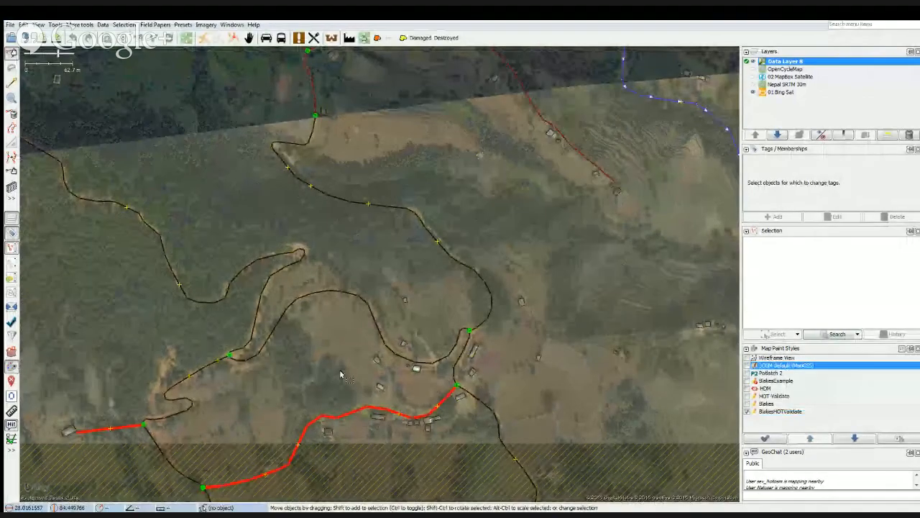
Select the footway running past the houses, enlarge the tag list to show all its tags, and examine its route against the imagery.
left_click(373, 286)
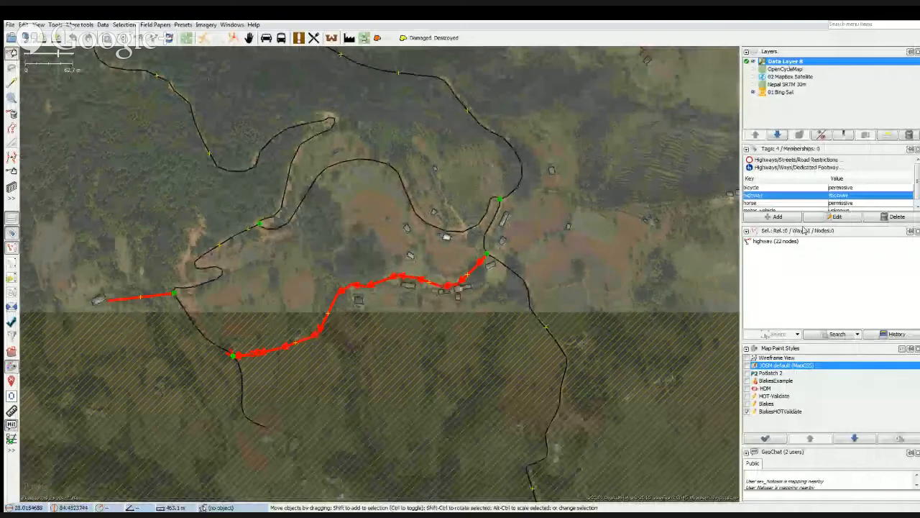
left_click_drag(780, 230, 781, 237)
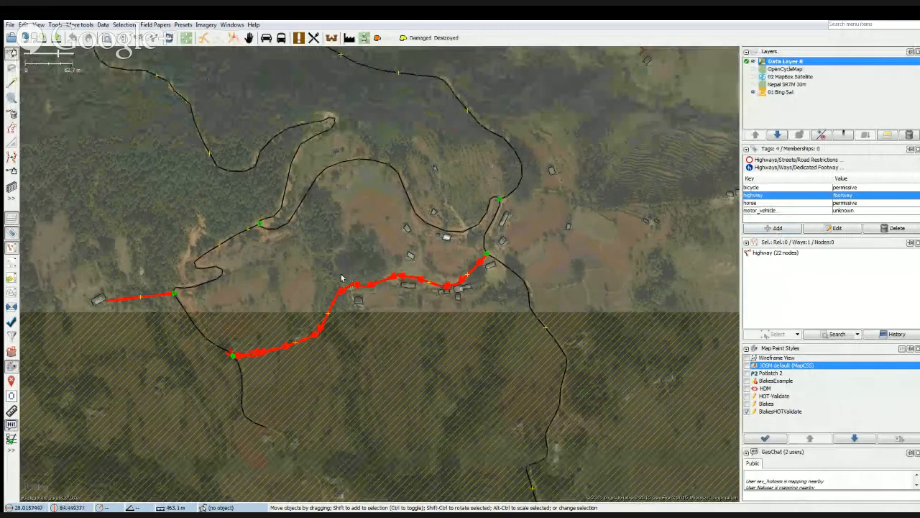
scroll(379, 273, "up", 2)
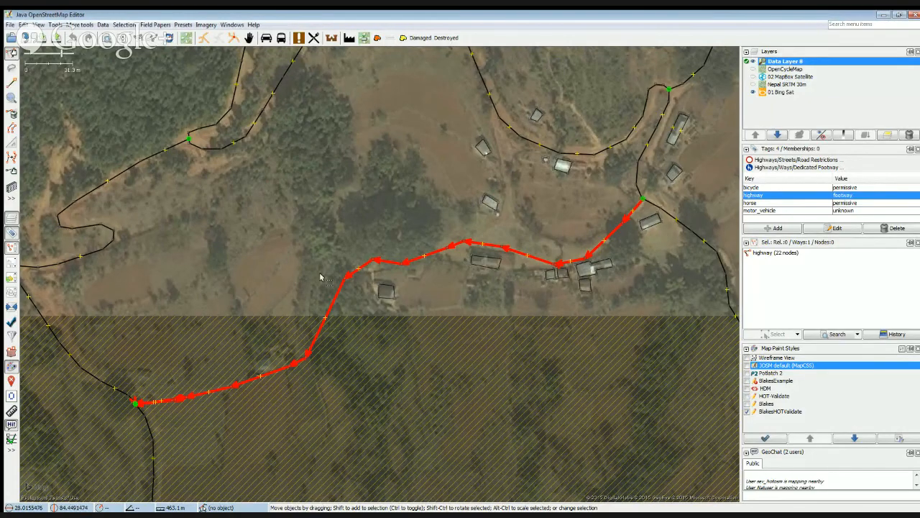
left_click_drag(301, 234, 399, 247)
left_click(397, 218)
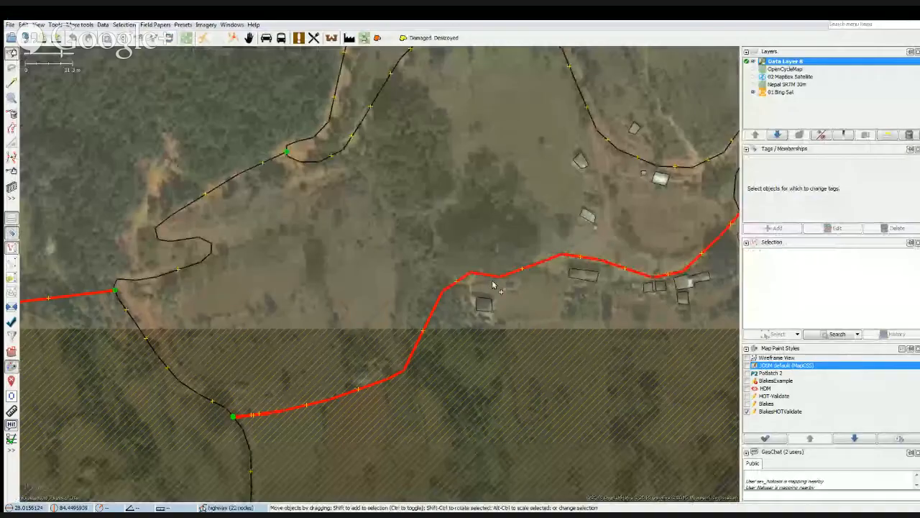
scroll(415, 316, "down", 2)
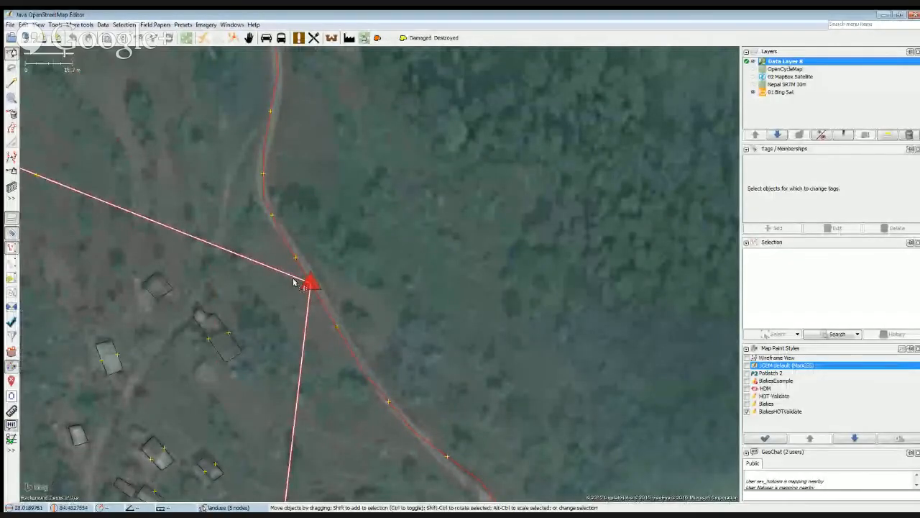
Unglue the residential area's northeastern corner from the road and move that corner inward, closer to the buildings.
left_click(296, 283)
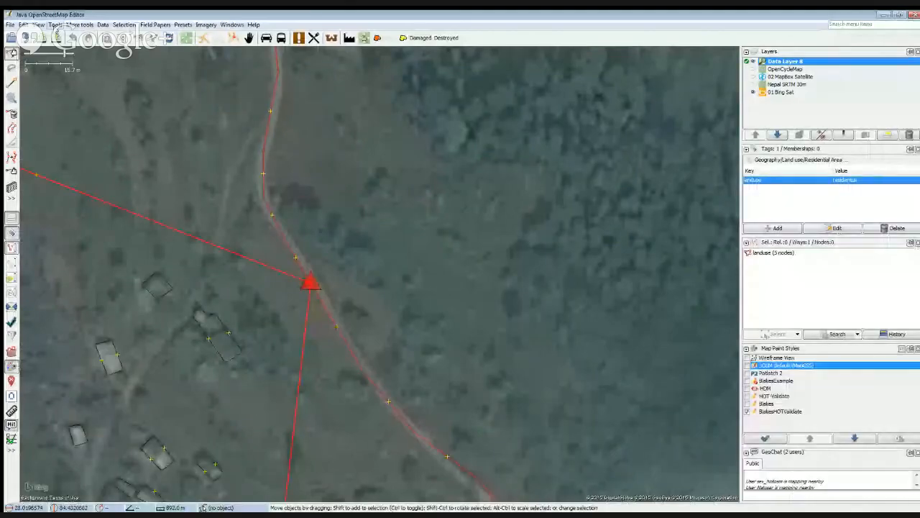
left_click(55, 24)
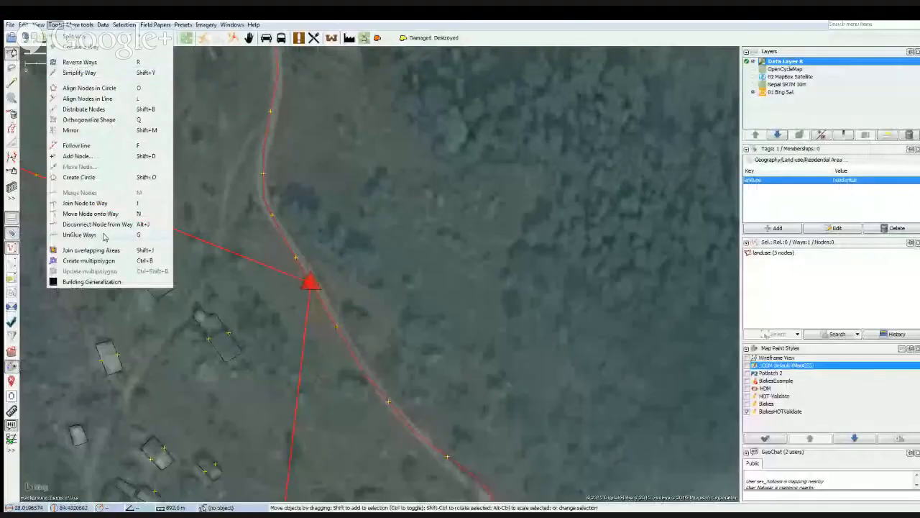
left_click(102, 234)
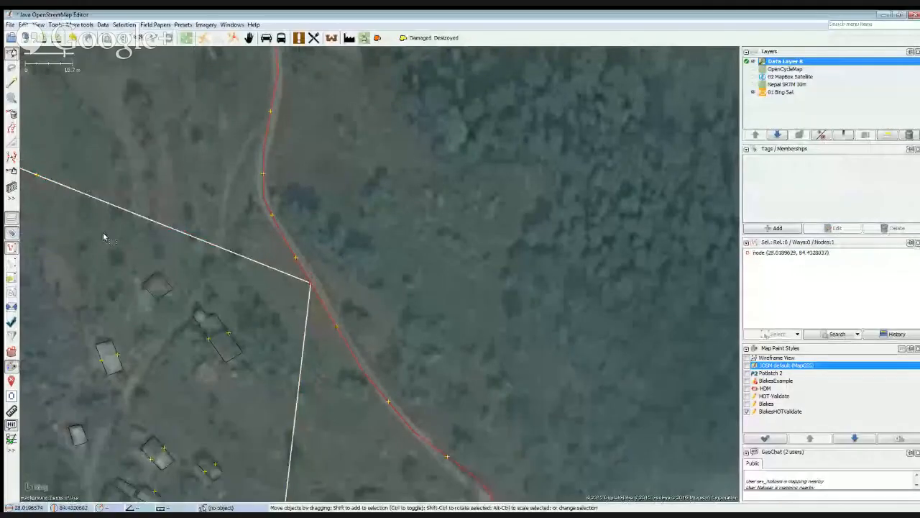
left_click(306, 285)
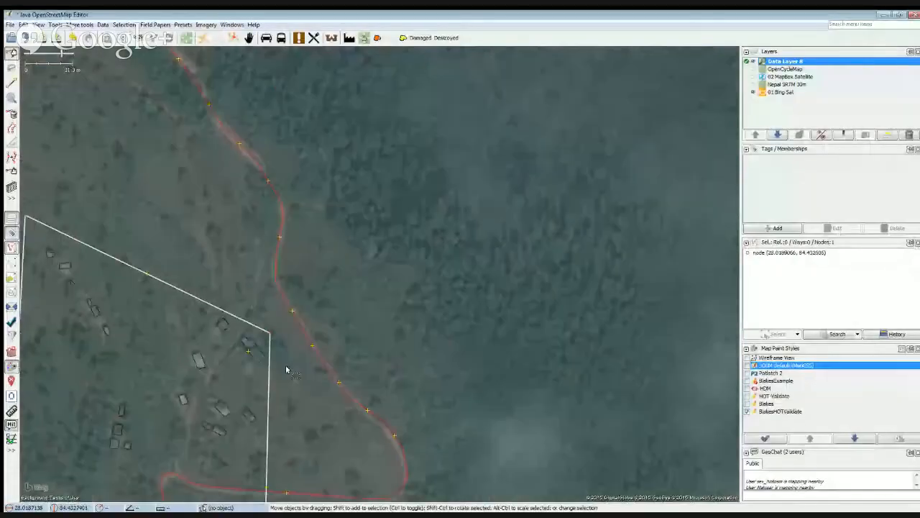
Delete the existing node on the residential area's western edge and pull a new node inward beside the houses.
left_click_drag(296, 382, 331, 113)
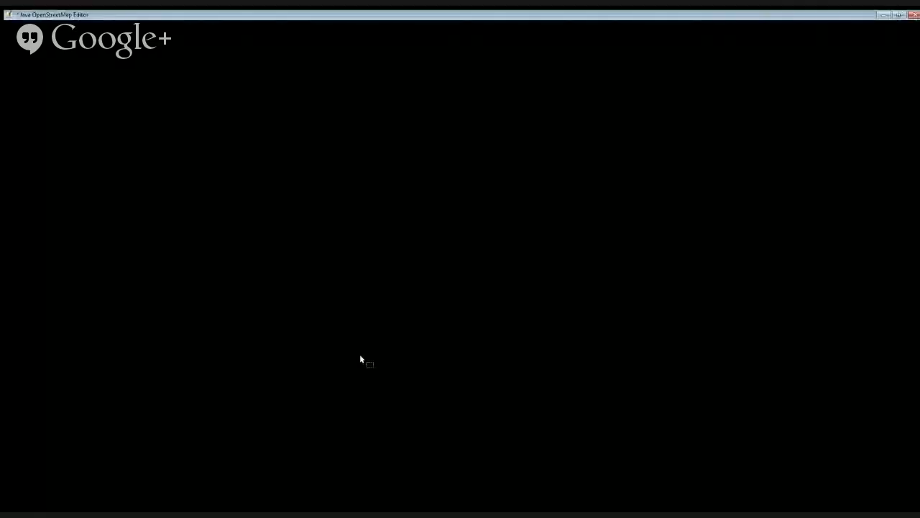
left_click_drag(360, 354, 454, 322)
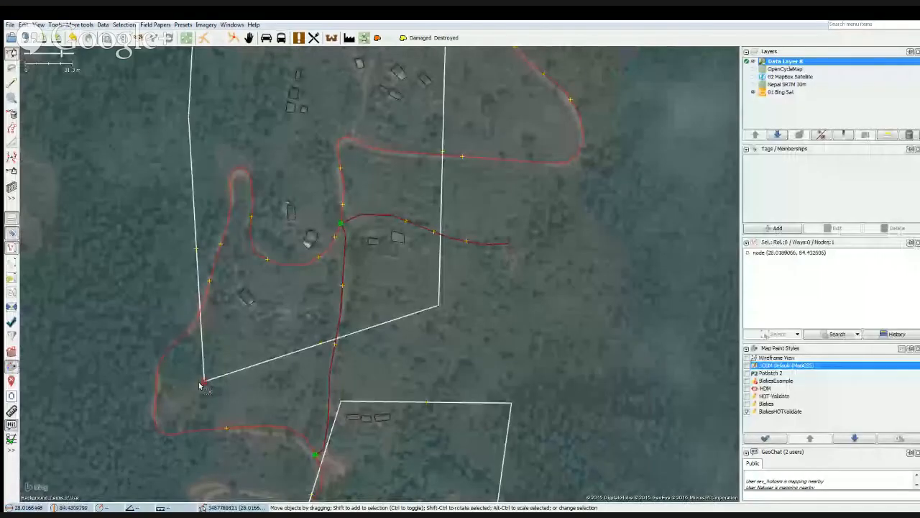
left_click_drag(201, 386, 222, 331)
left_click_drag(149, 187, 248, 394)
left_click(282, 327)
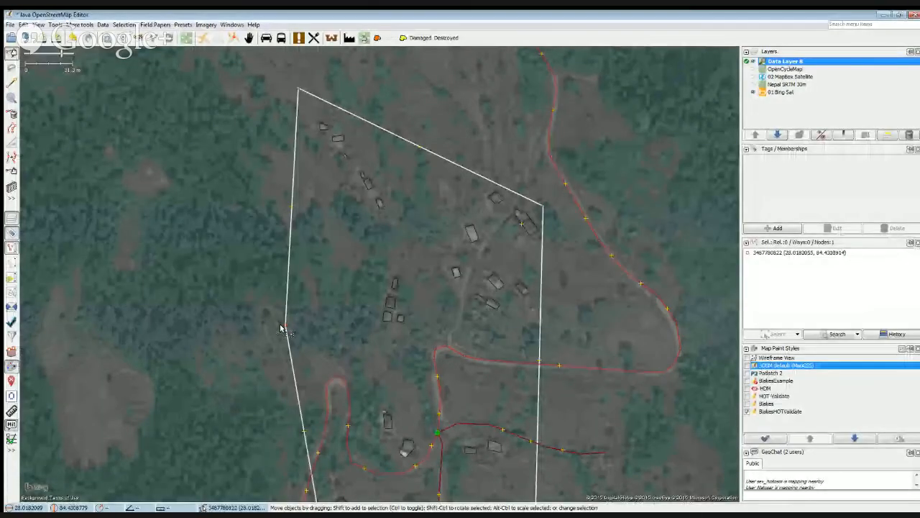
scroll(266, 338, "down", 2)
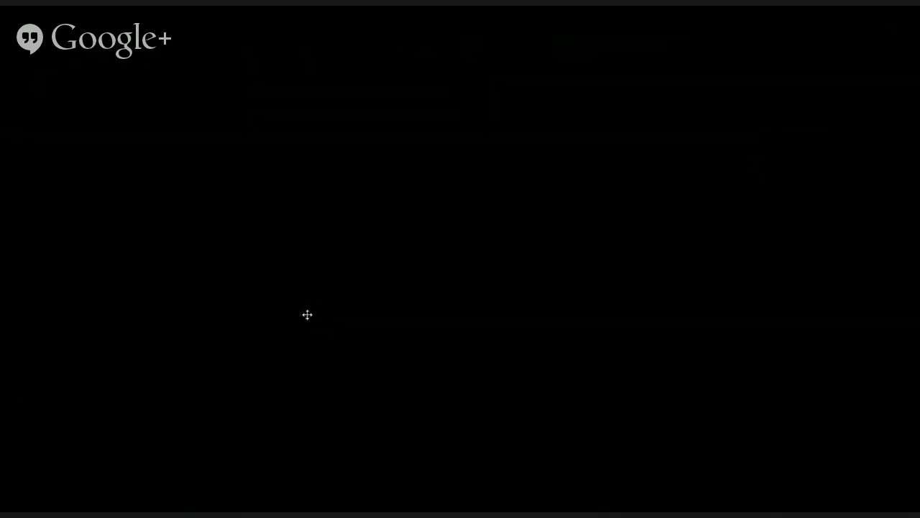
left_click_drag(307, 314, 293, 289)
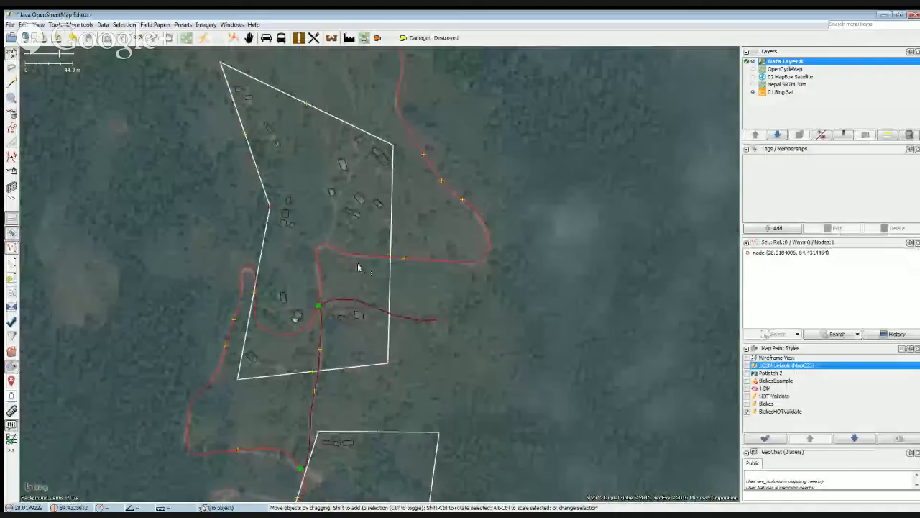
Pull a new node on the eastern edge of the southern residential area inward, closer to its buildings.
left_click_drag(452, 347, 375, 156)
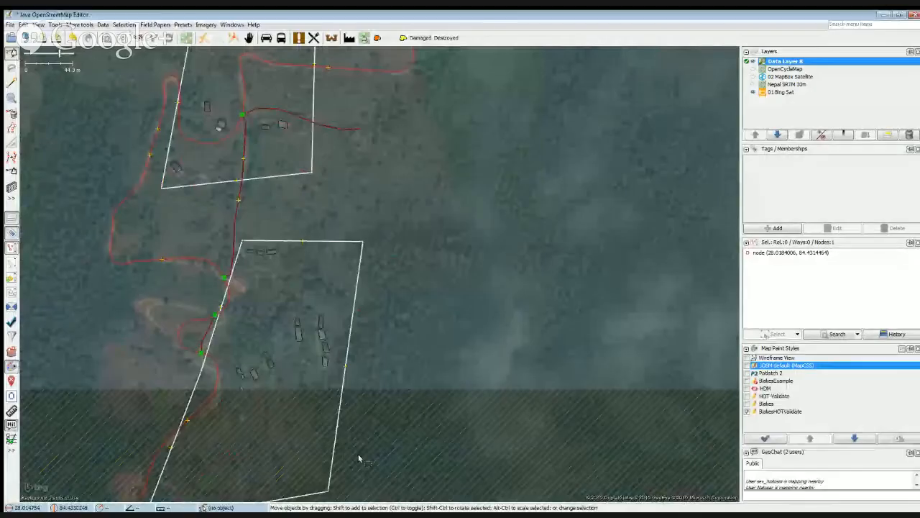
left_click_drag(360, 458, 395, 323)
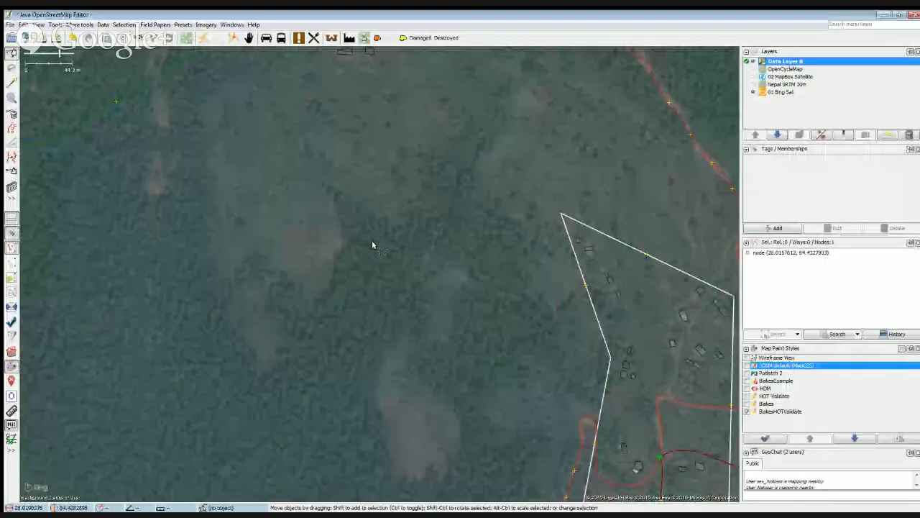
left_click_drag(373, 241, 65, 313)
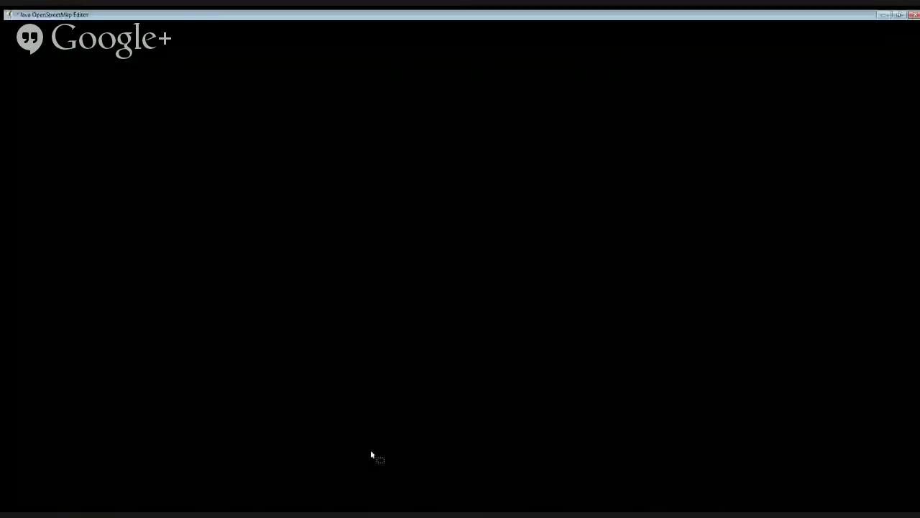
Draw a way along the track between the northern area's houses, connected to the road at both ends, and add its tag.
left_click_drag(371, 450, 331, 377)
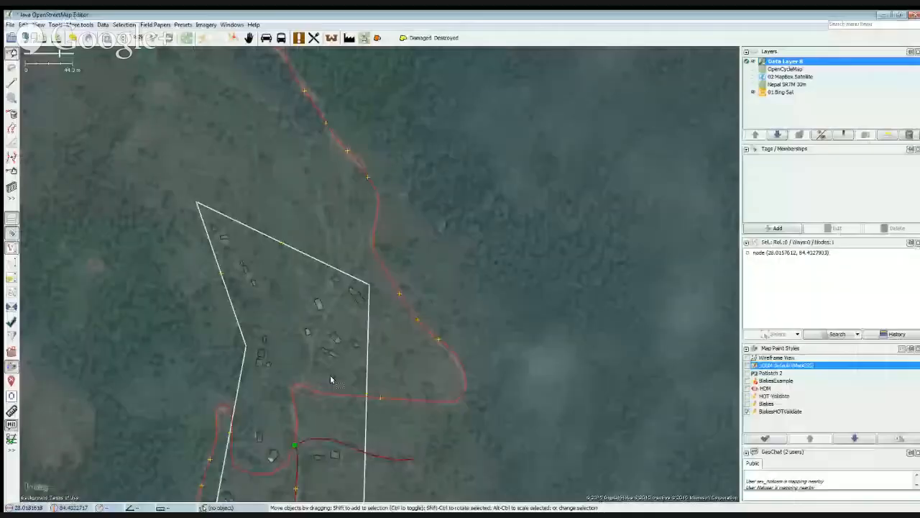
scroll(314, 376, "up", 2)
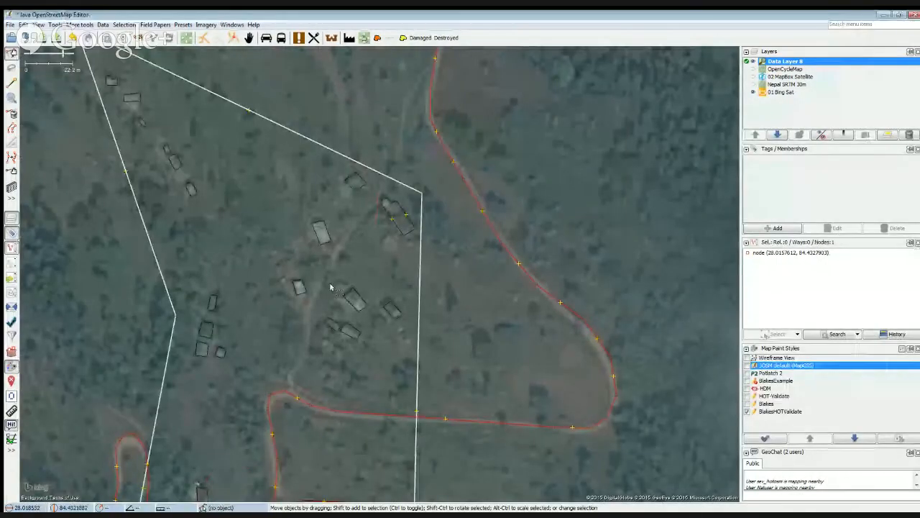
left_click_drag(391, 131, 391, 181)
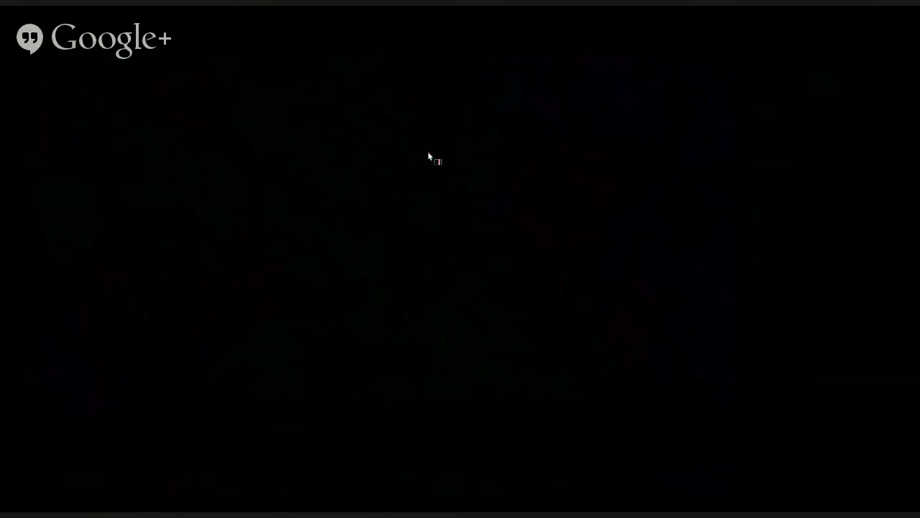
left_click(429, 155)
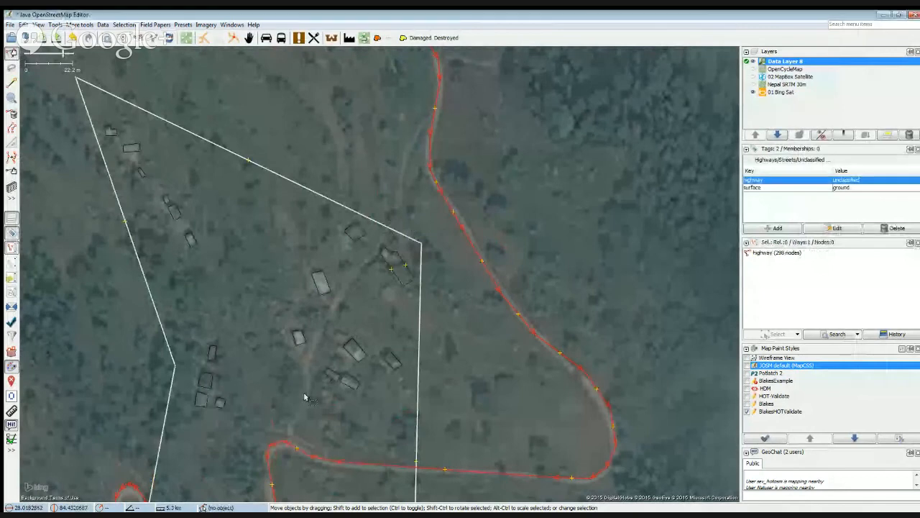
left_click_drag(288, 425, 265, 393)
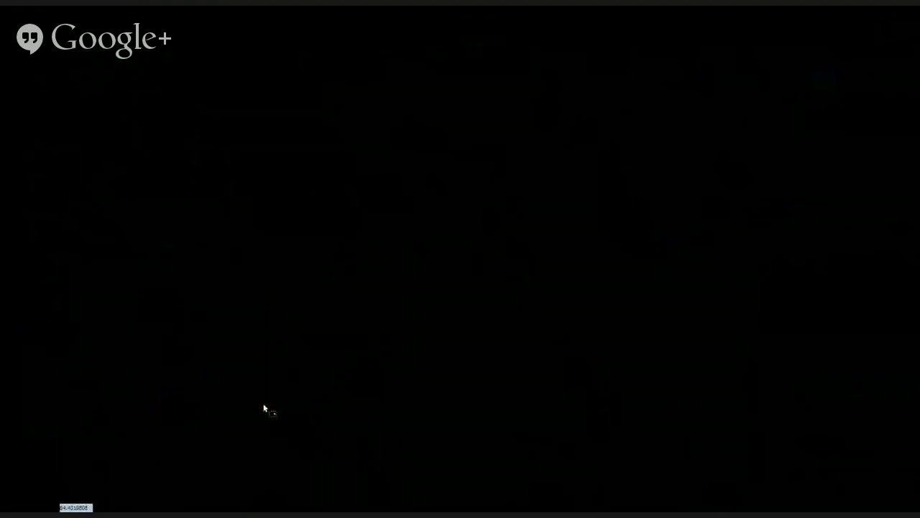
key("a")
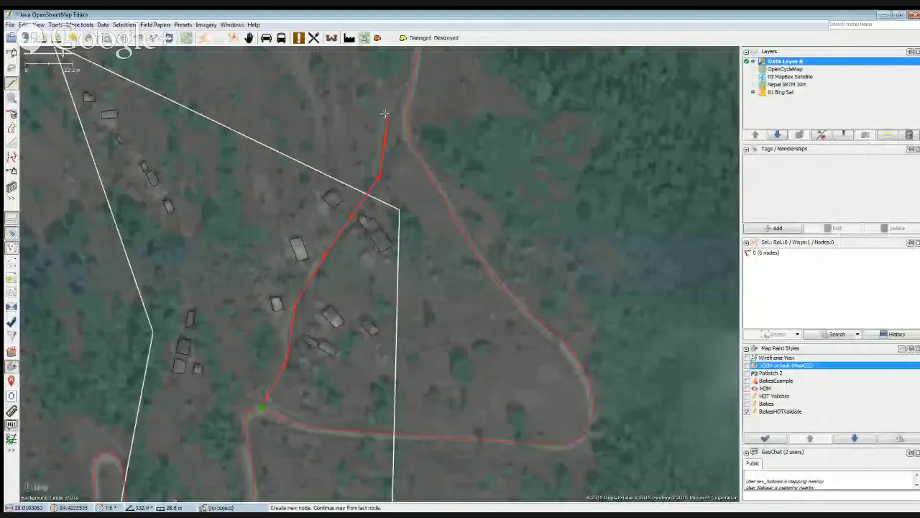
left_click(388, 115)
double_click(406, 105)
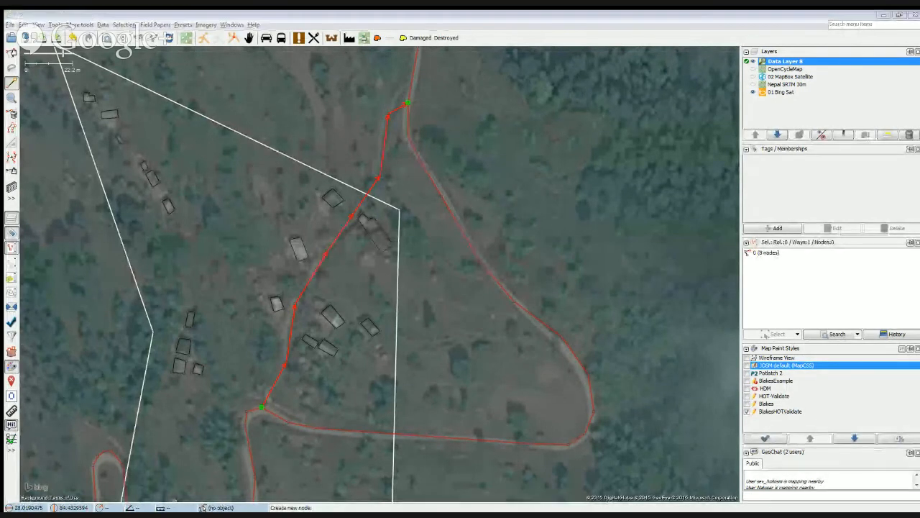
left_click(414, 357)
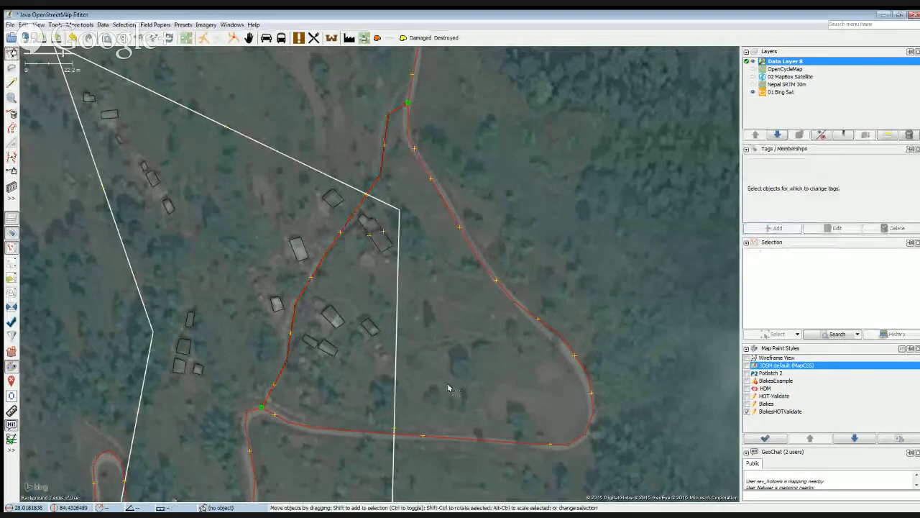
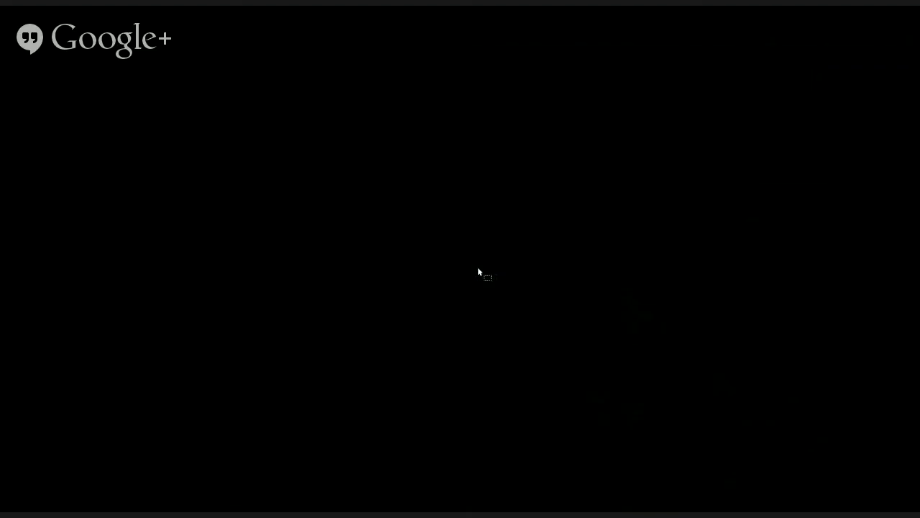
Look over the mapped area from the forest clearings past the residential areas to the footbridge beside the riverside village.
scroll(478, 267, "down", 1)
left_click_drag(550, 243, 482, 294)
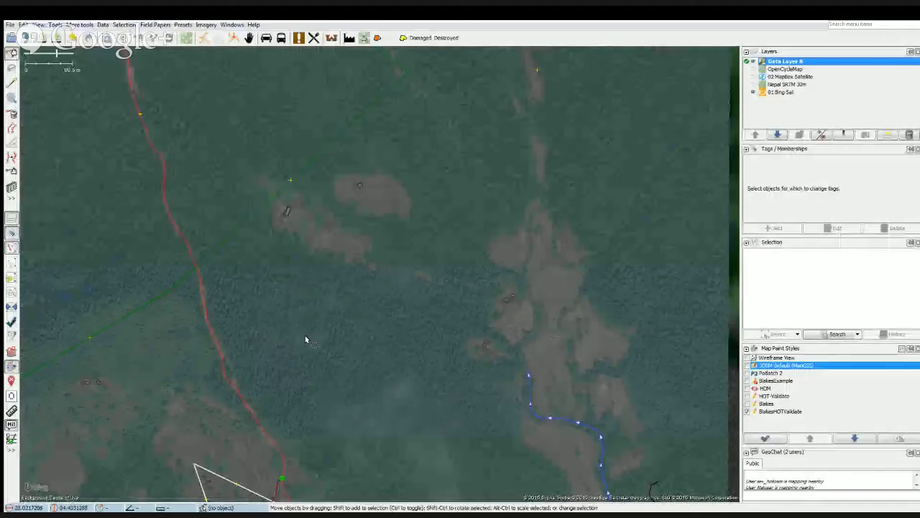
scroll(339, 341, "down", 1)
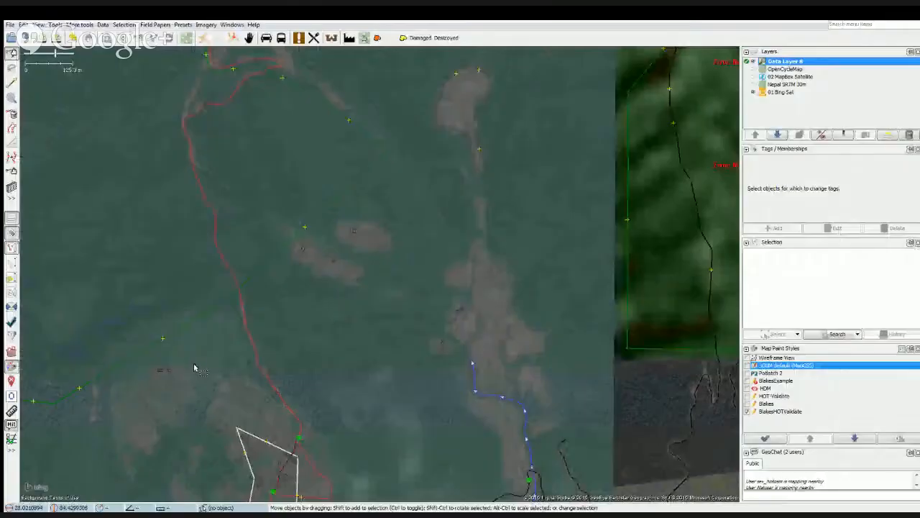
left_click_drag(137, 295, 222, 318)
left_click_drag(176, 228, 258, 315)
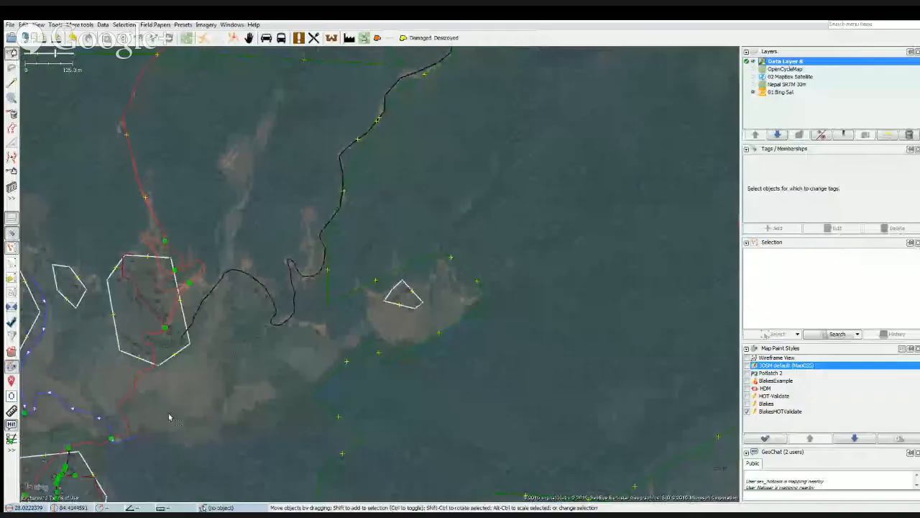
left_click_drag(144, 422, 293, 411)
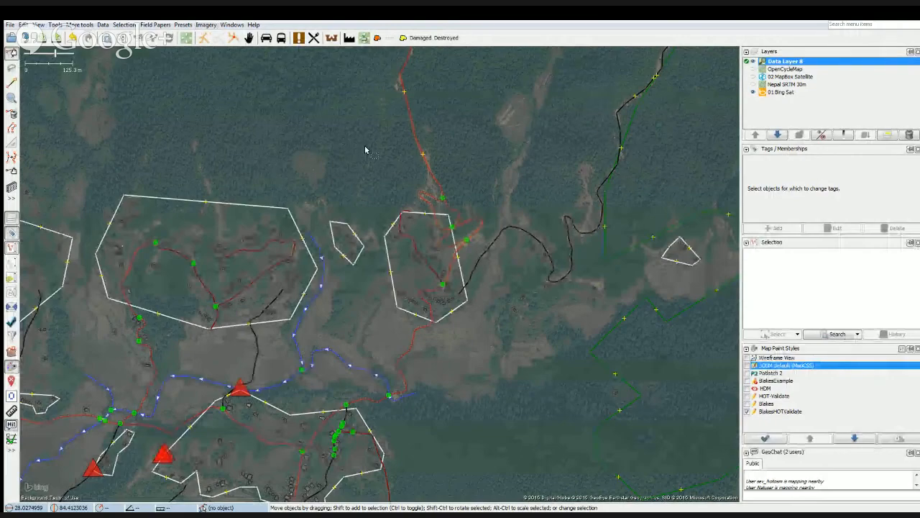
left_click(261, 507)
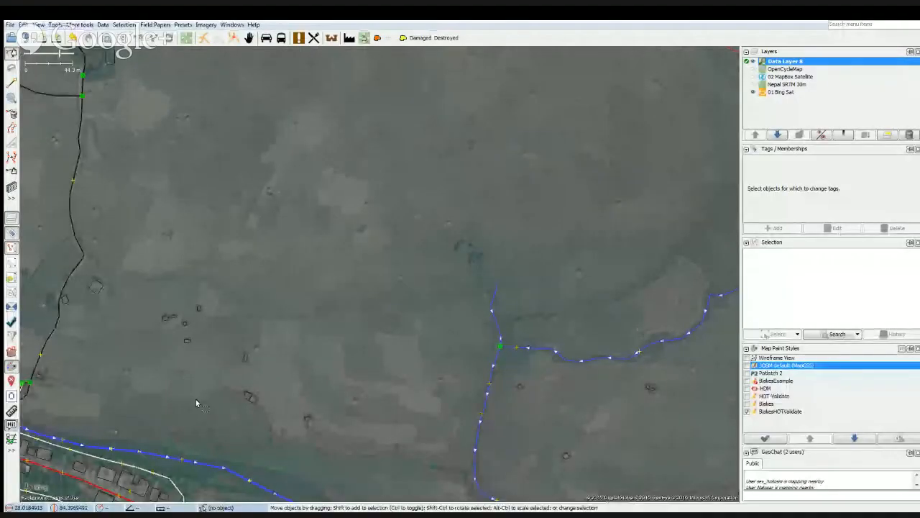
left_click_drag(178, 415, 244, 351)
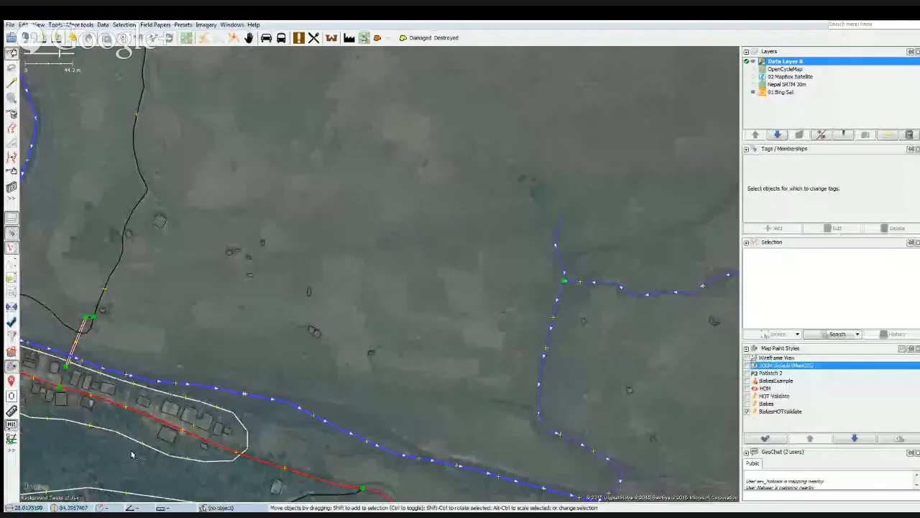
left_click_drag(108, 456, 178, 451)
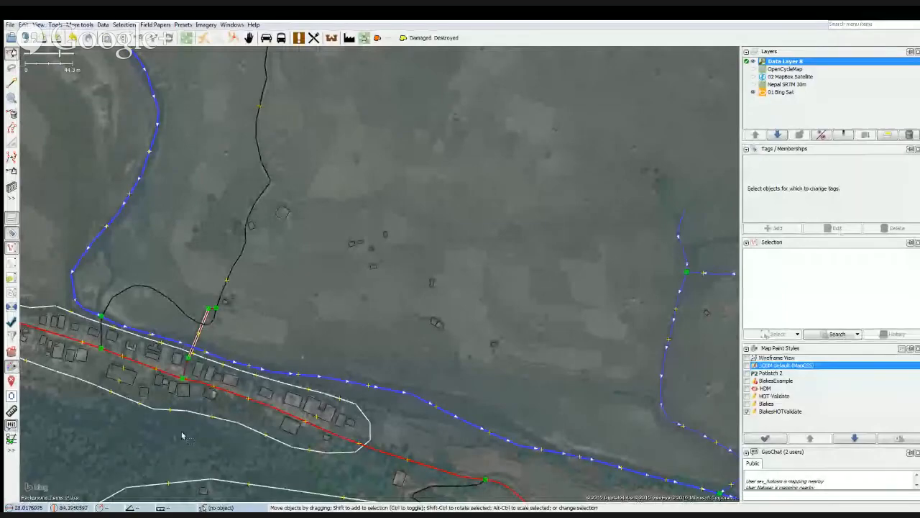
Examine the tags of the suspension footbridge and the track passing beneath it, enlarging the tag list to show every entry.
scroll(196, 344, "up", 2)
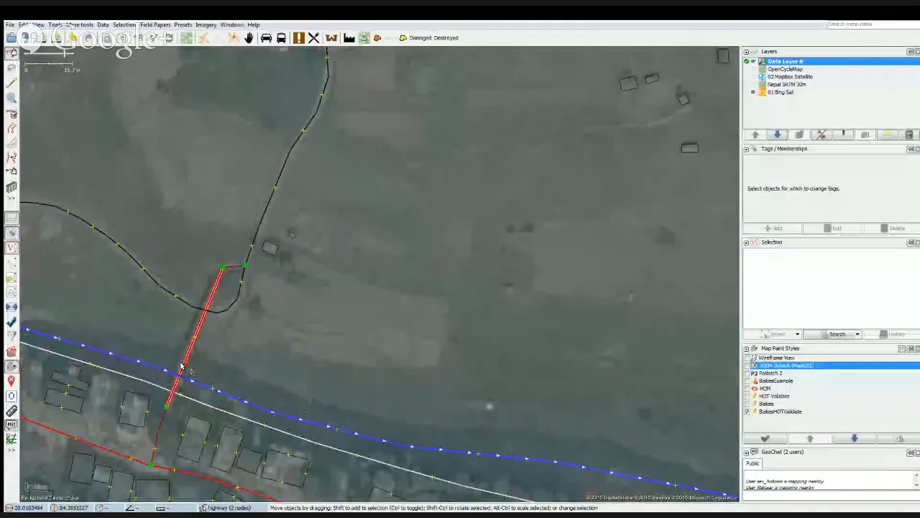
left_click(182, 368)
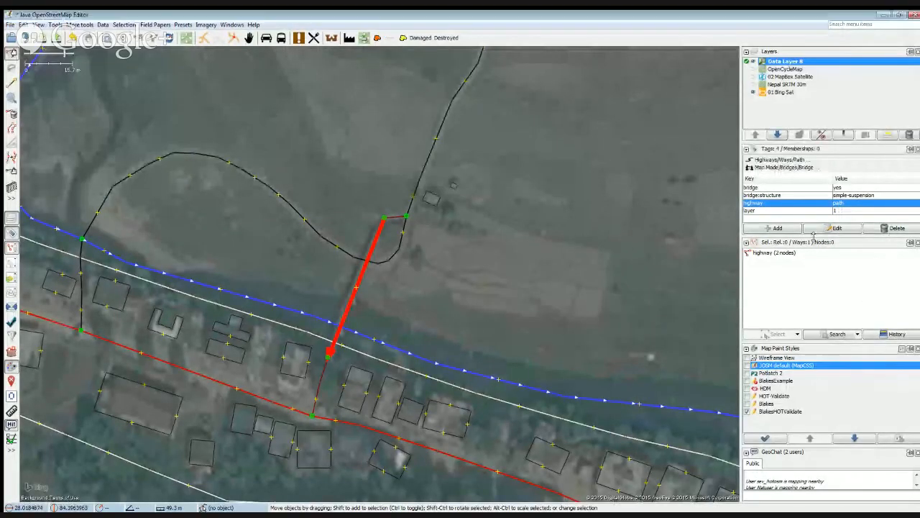
left_click_drag(814, 245, 819, 258)
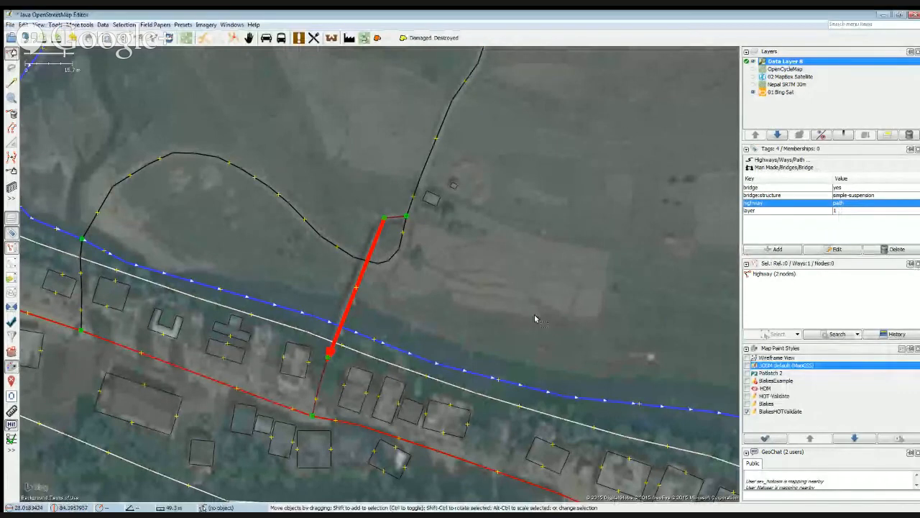
left_click(343, 253)
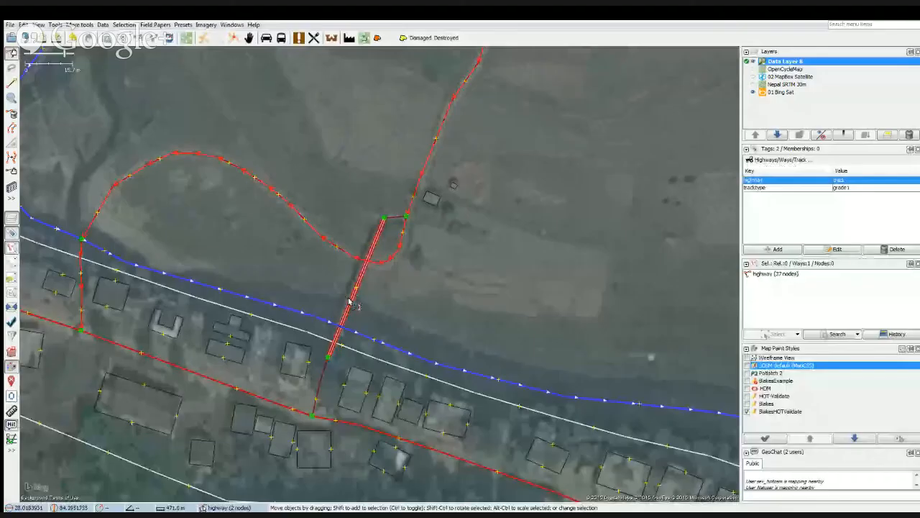
left_click(365, 266)
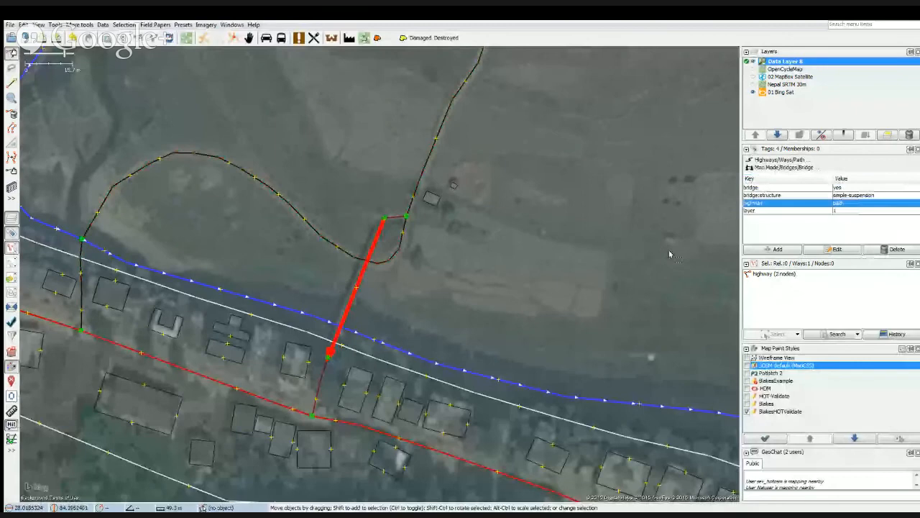
Highlight the footbridge's layer tag and briefly hide the data layer to examine the bridge in the Bing imagery.
left_click(754, 214)
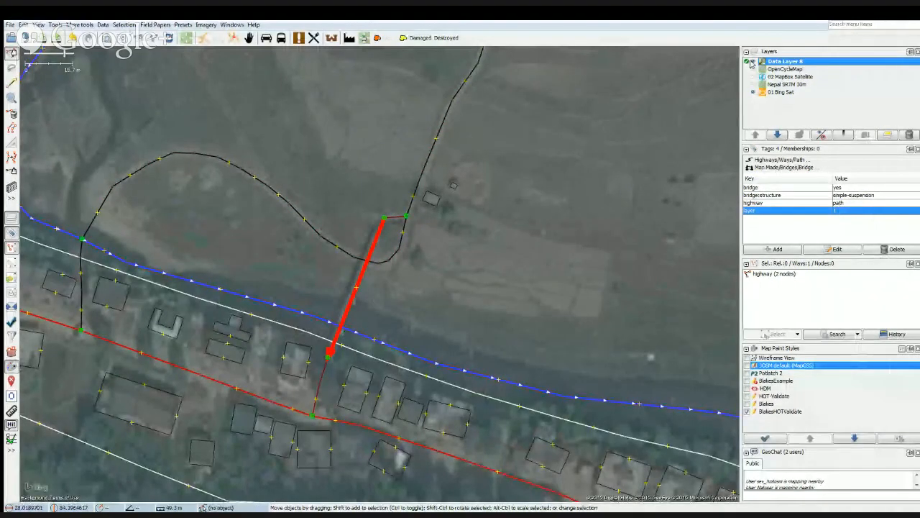
left_click(753, 62)
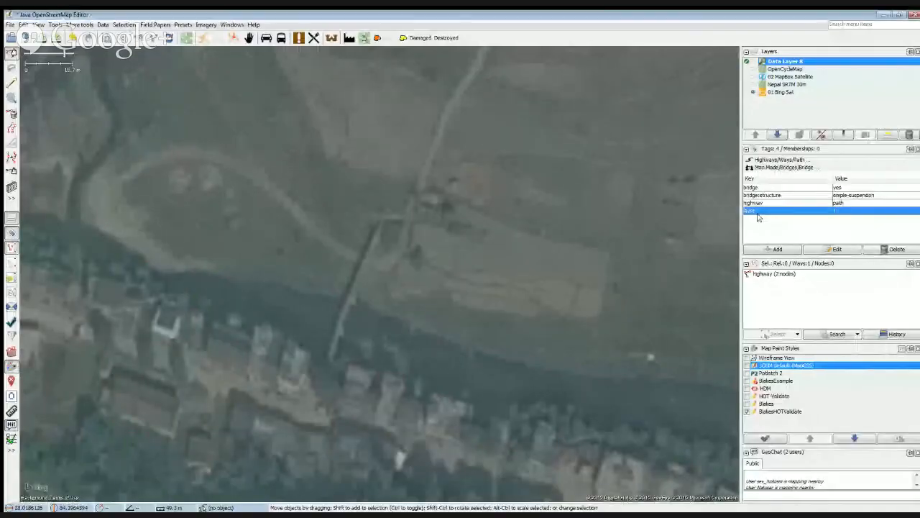
left_click(753, 61)
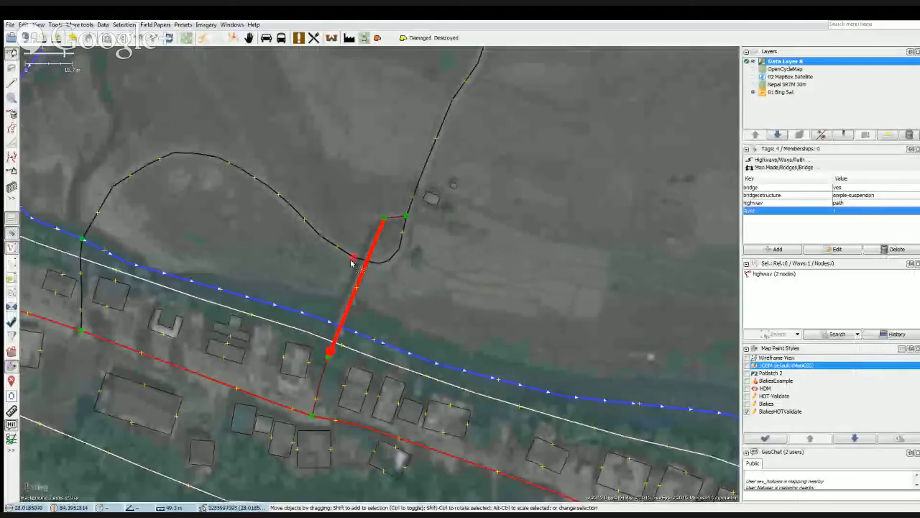
Compare the track, river and footbridge by selecting each way where the bridge crosses the other two.
left_click(344, 256)
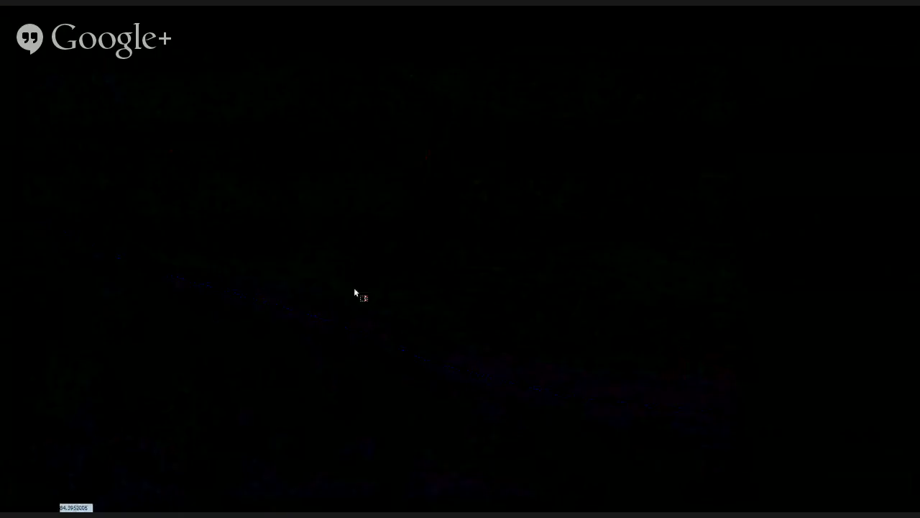
left_click(357, 279)
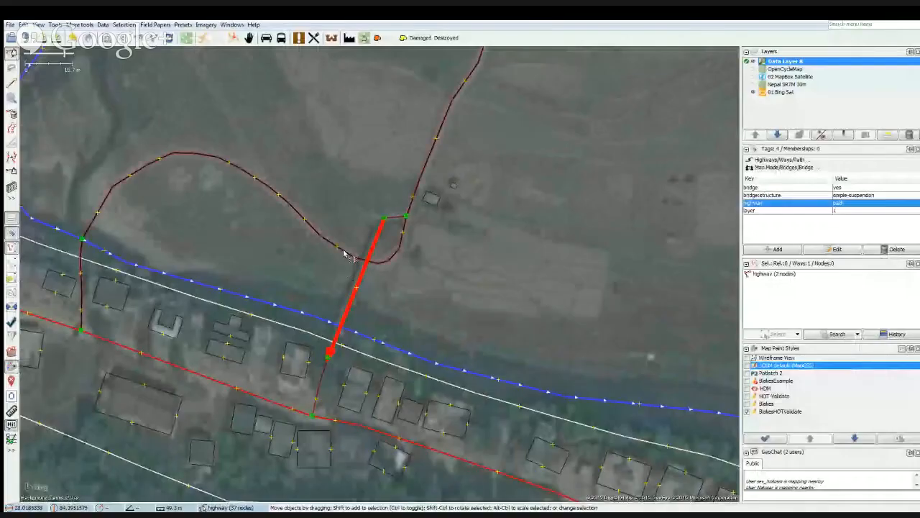
left_click(350, 263)
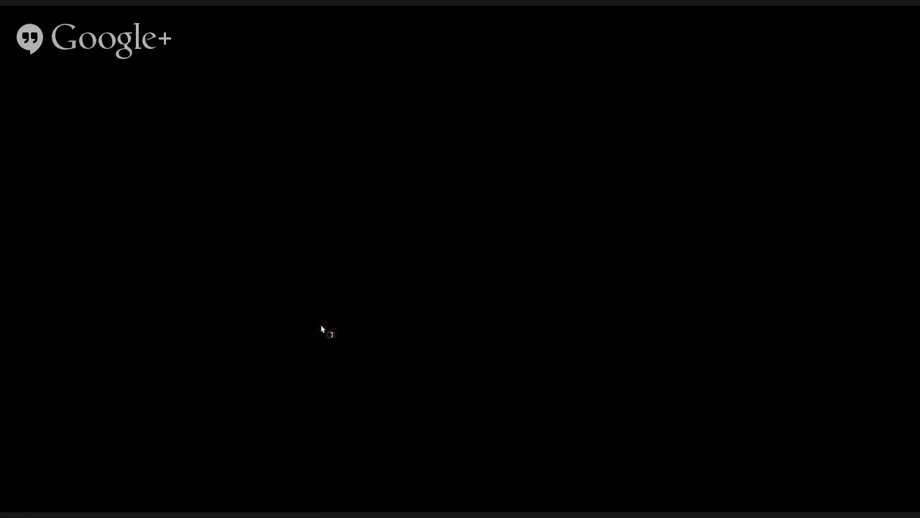
left_click(338, 329)
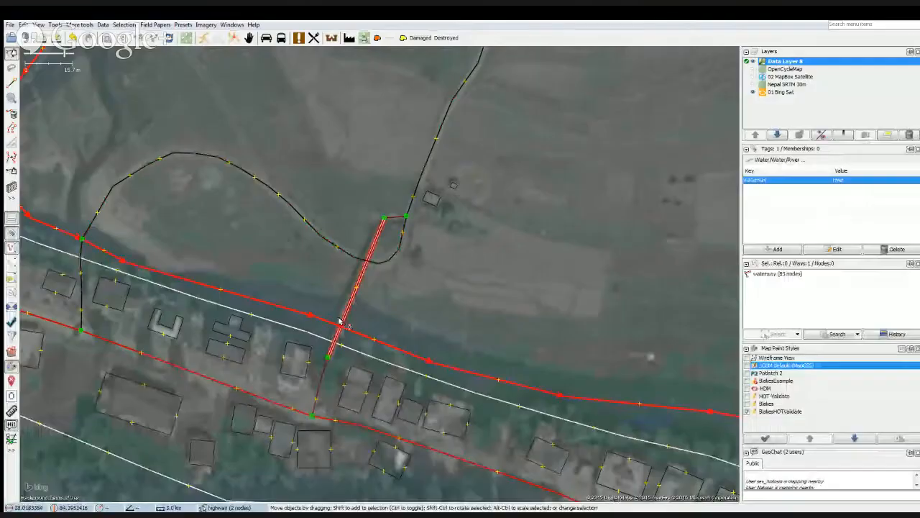
left_click(340, 323)
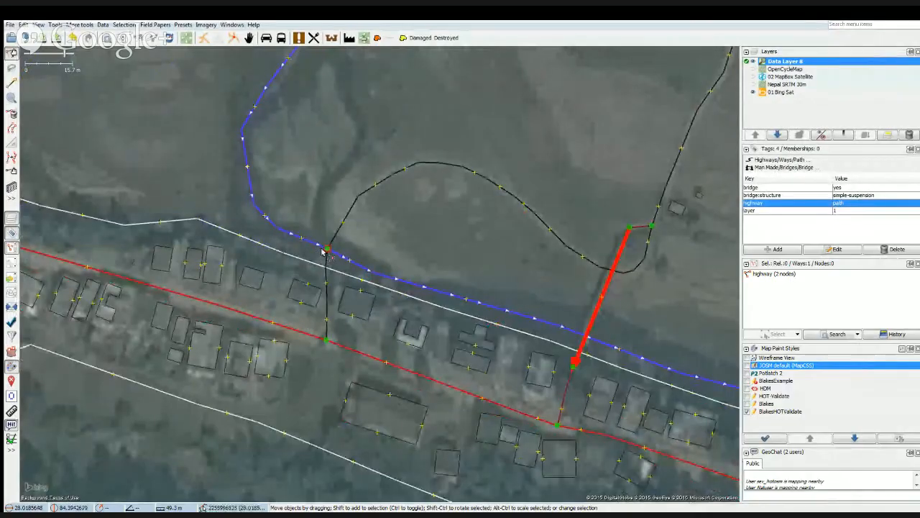
Select the looping track and toggle the data layer's visibility to check its river crossing against the Bing imagery.
left_click(329, 246)
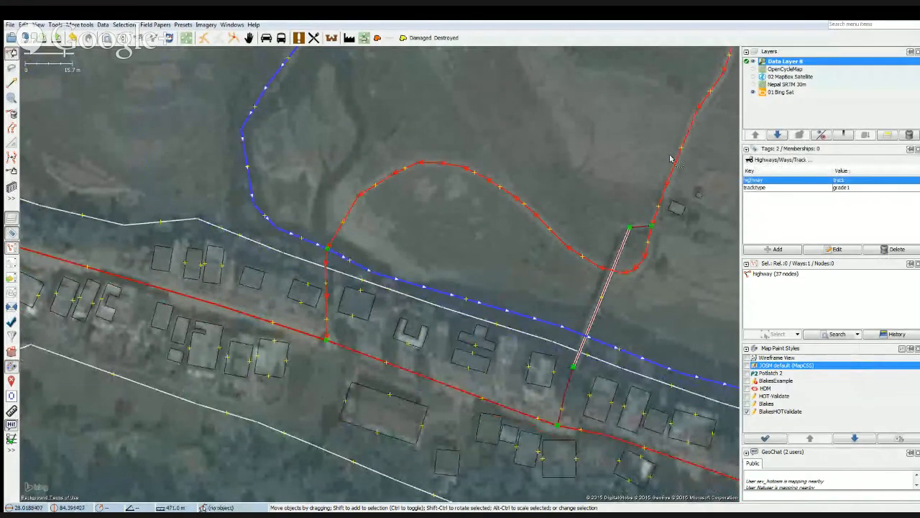
left_click(752, 62)
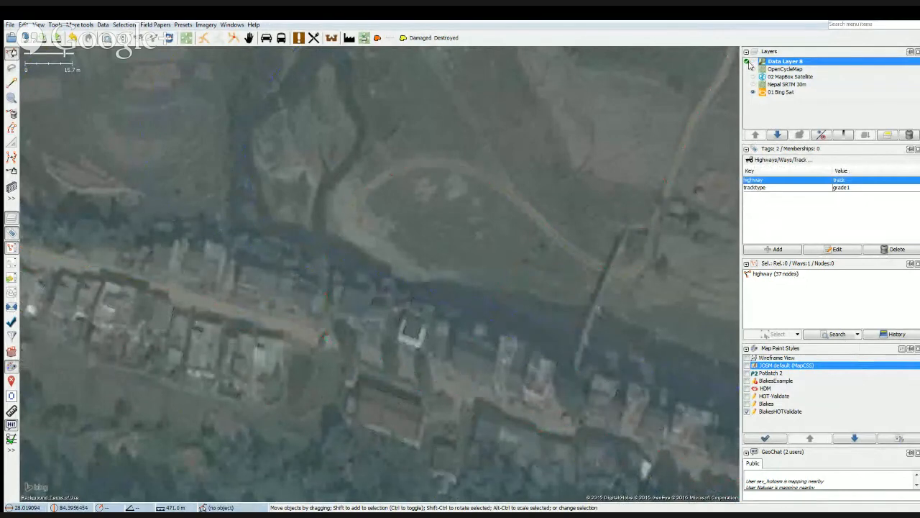
left_click(752, 63)
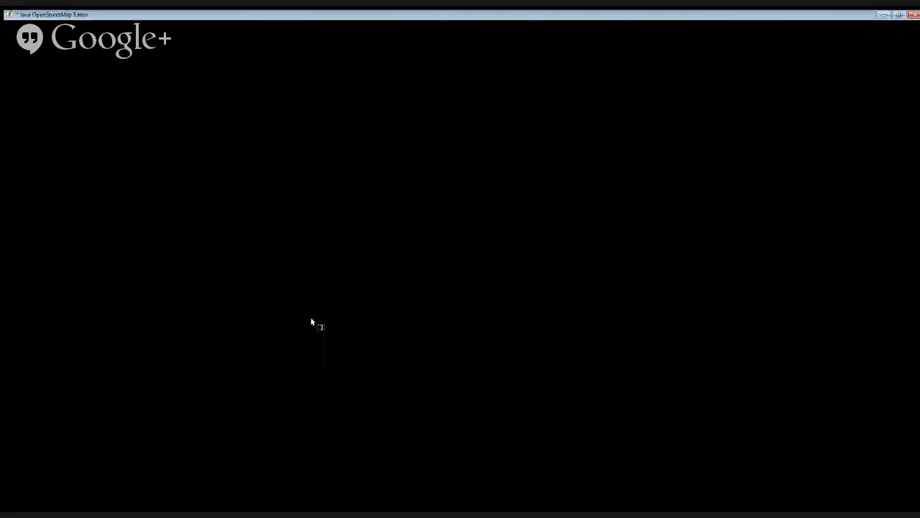
scroll(227, 311, "down", 1)
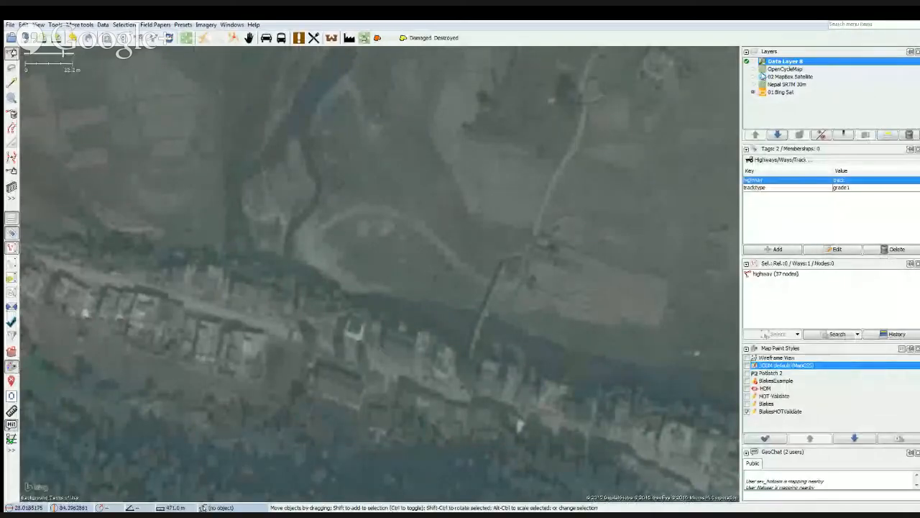
left_click(753, 62)
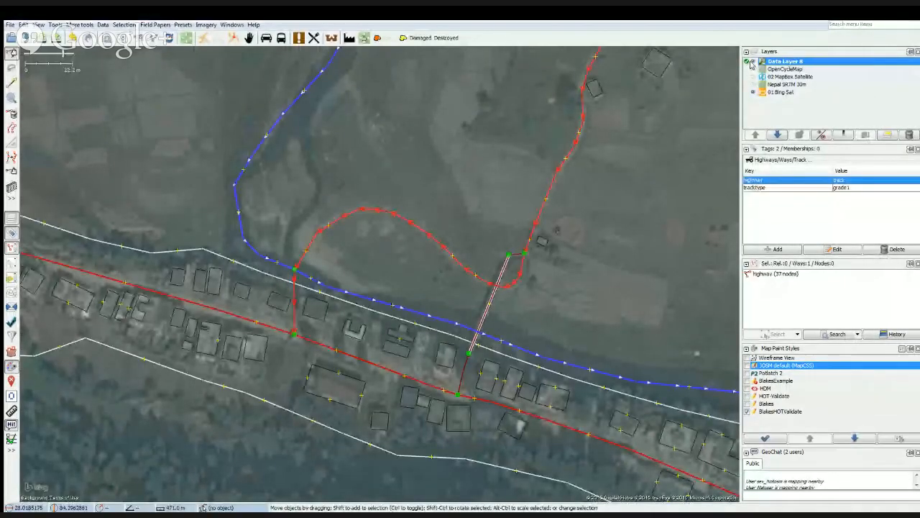
Inspect the tags of the river and of the node it shares with the track at their crossing.
scroll(454, 313, "up", 1)
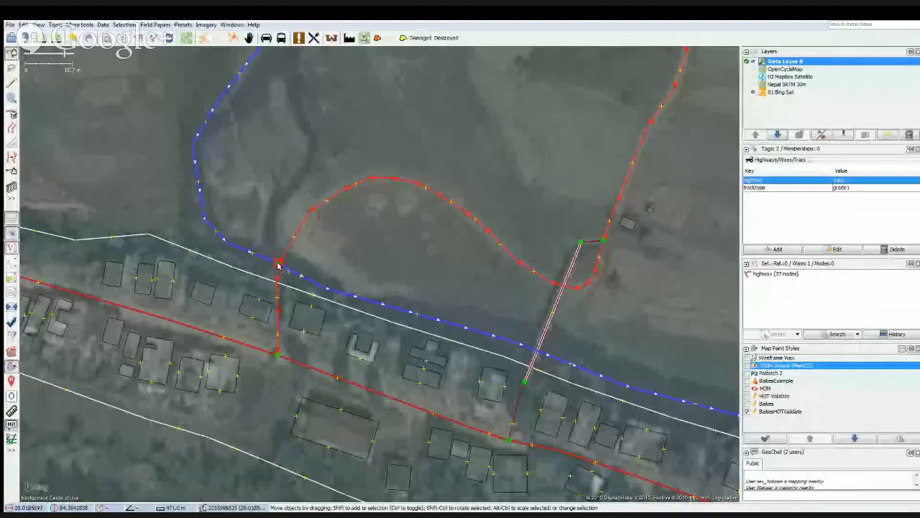
left_click(349, 233)
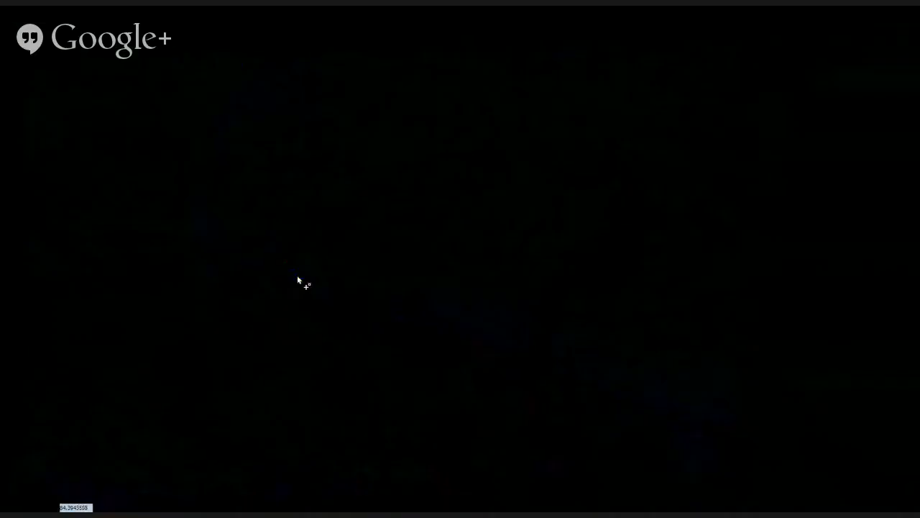
left_click(289, 269)
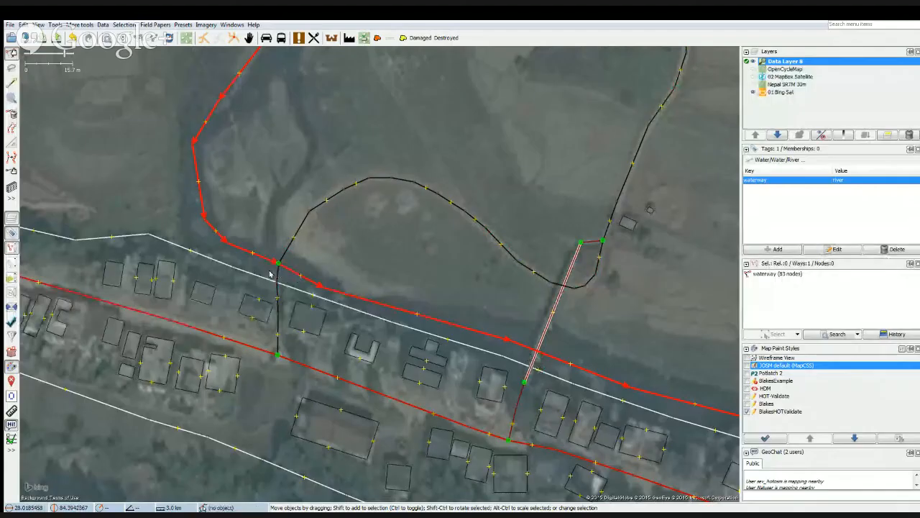
left_click(261, 248)
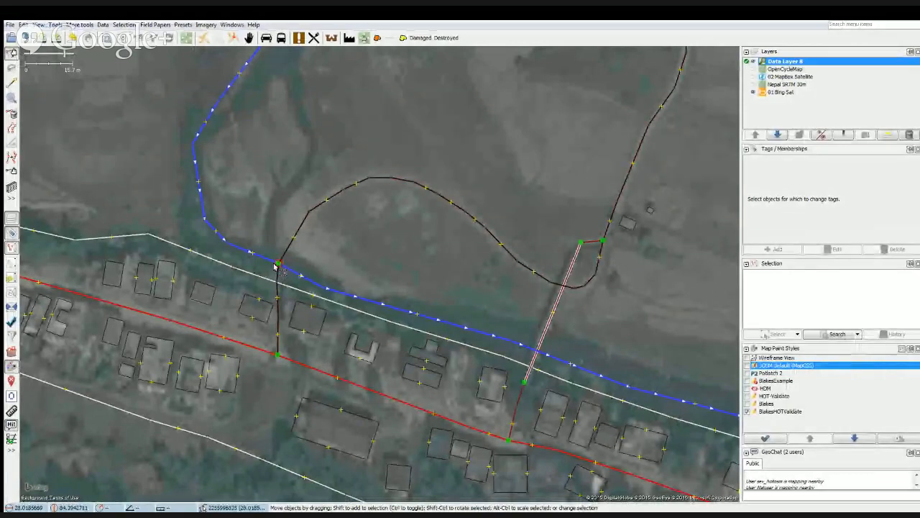
left_click(276, 264)
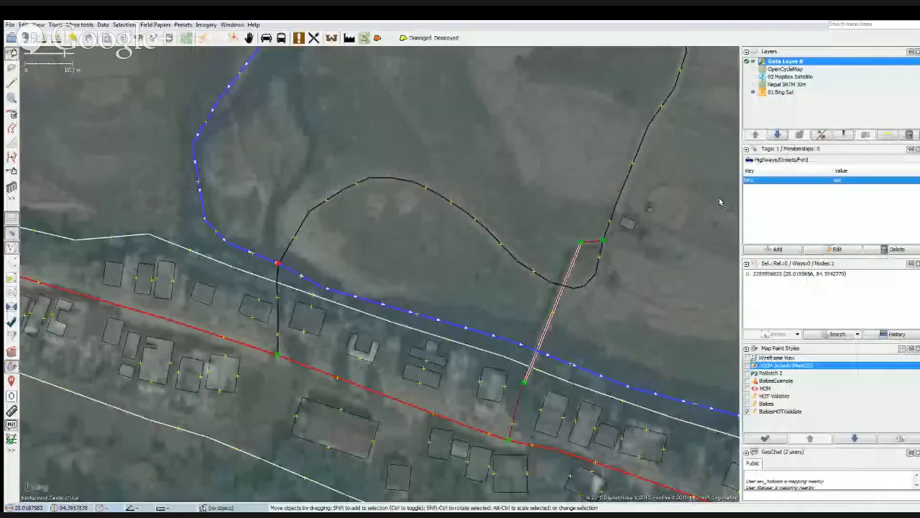
Recheck the ford node where the track meets the river, clear the selection, and select the whole river way.
scroll(277, 267, "up", 3)
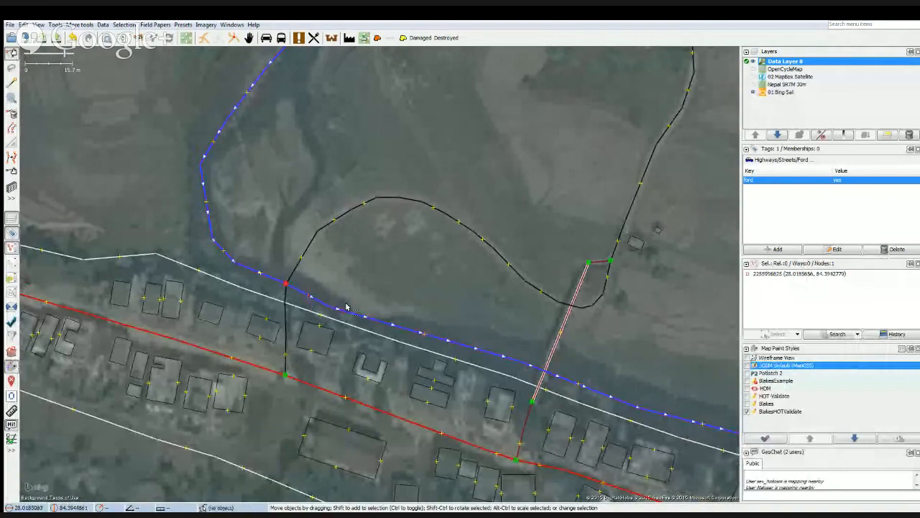
left_click(321, 282)
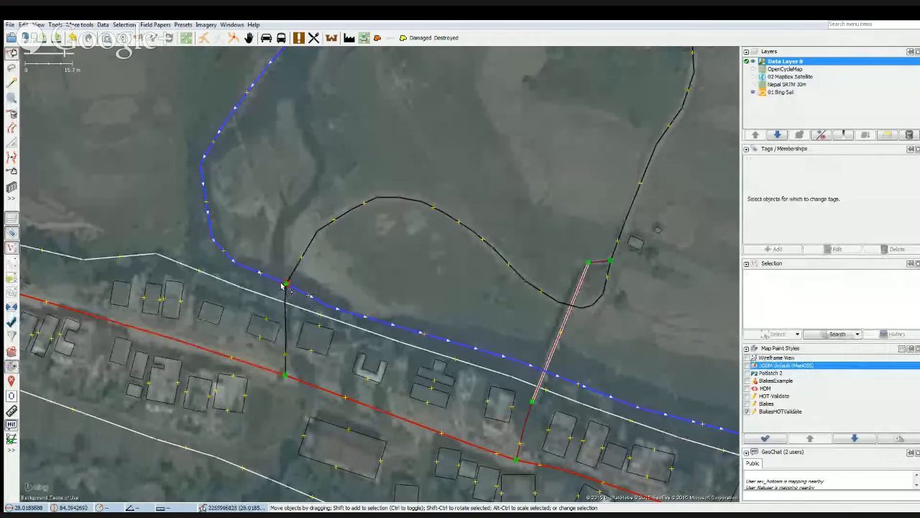
left_click(283, 285)
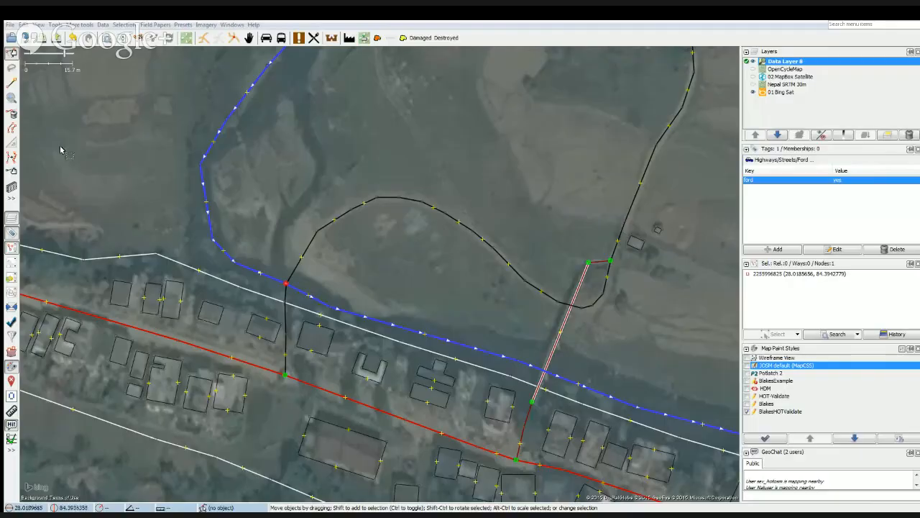
left_click(60, 148)
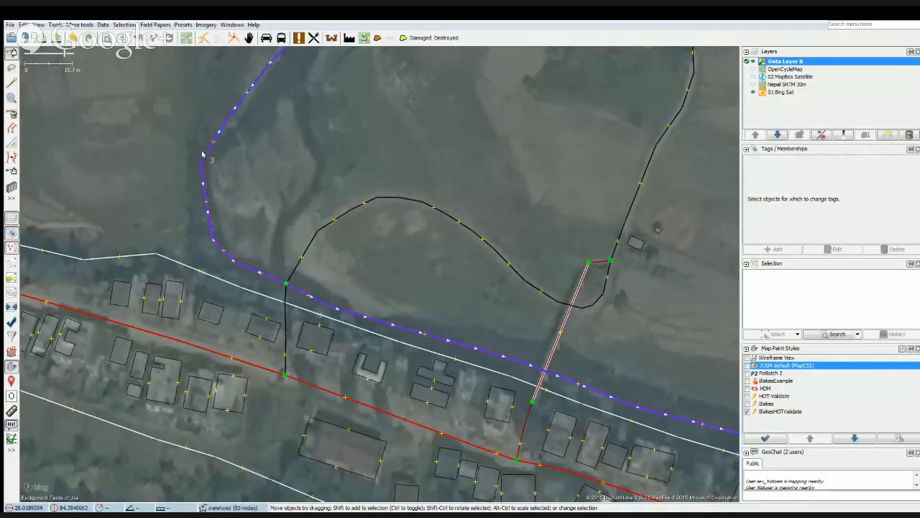
left_click(204, 153)
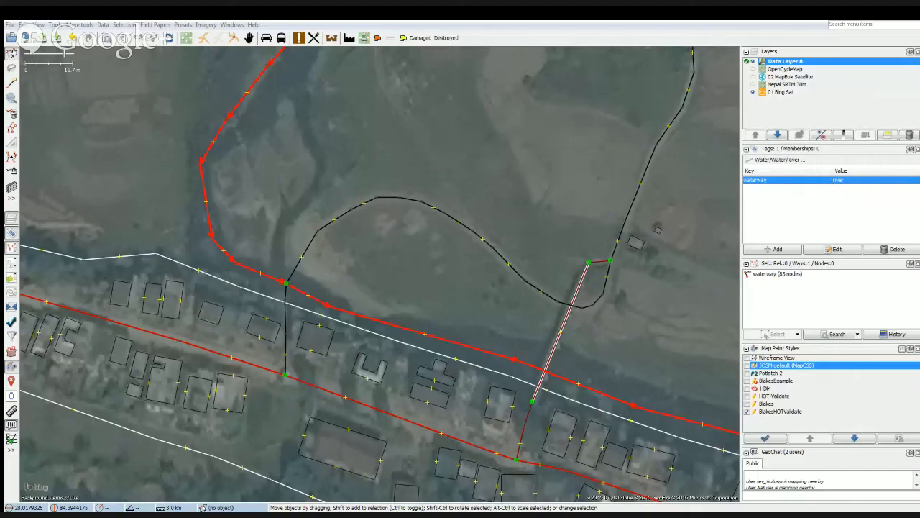
Clear the river selection and follow the main road west past the outlined residential area to examine the mapped buildings beside it.
left_click(69, 194)
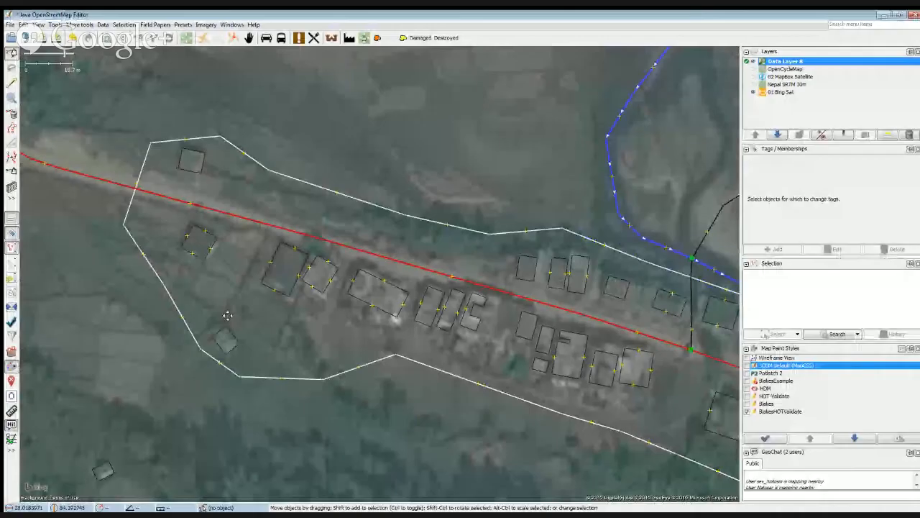
left_click_drag(92, 360, 187, 343)
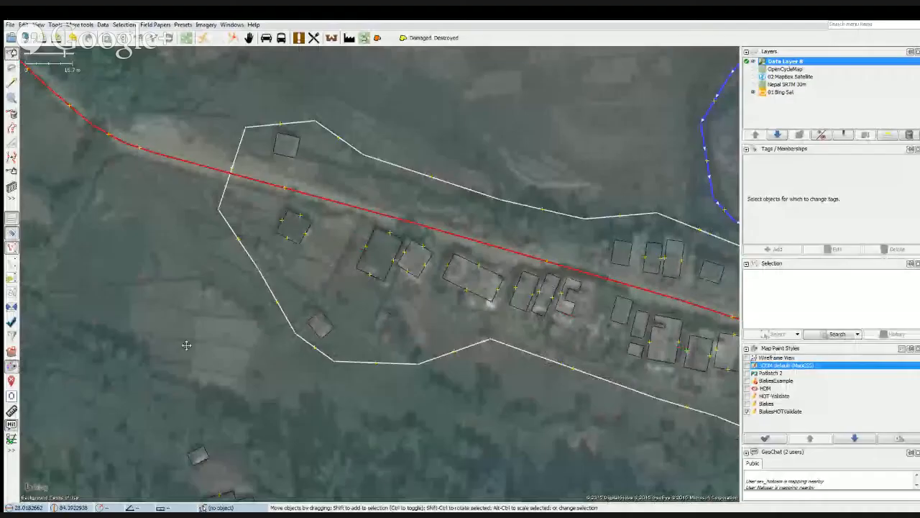
left_click_drag(94, 271, 268, 331)
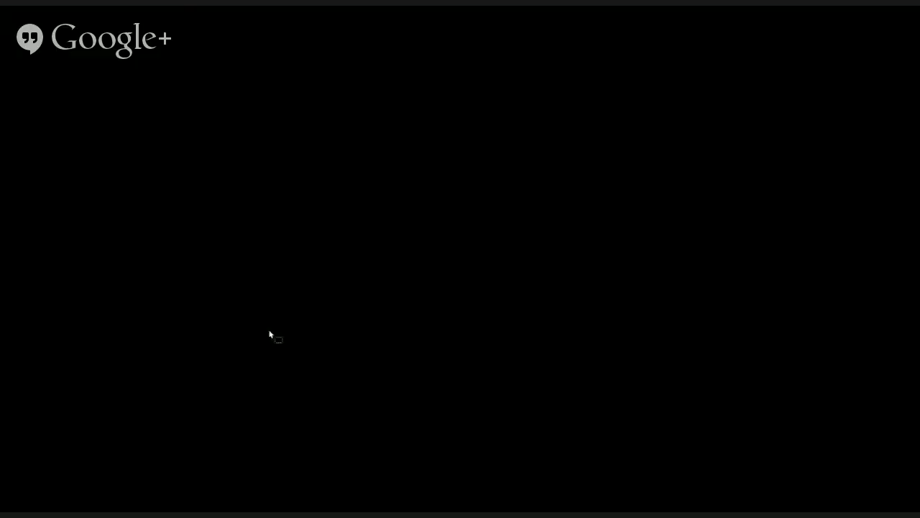
left_click_drag(332, 265, 347, 402)
left_click_drag(144, 237, 260, 345)
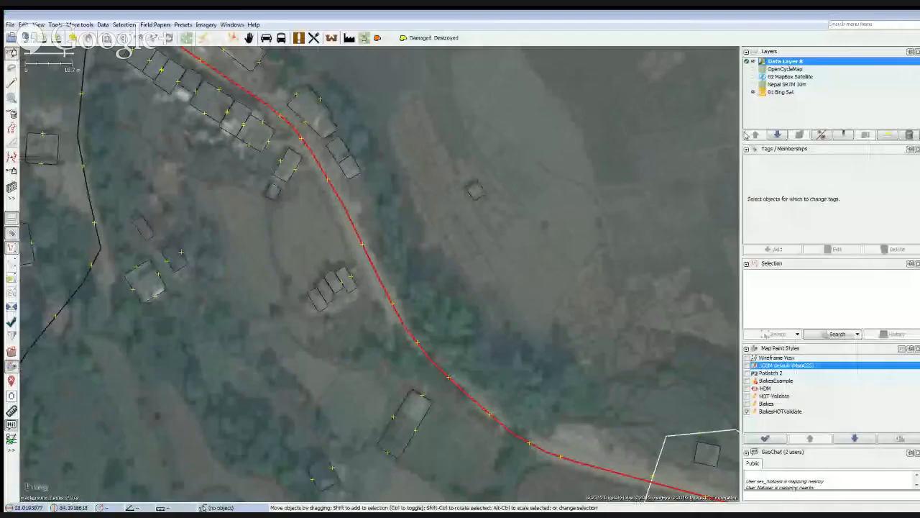
Select the small isolated building east of the road and toggle the data layer's visibility to check the mapped buildings against the Bing imagery.
left_click(749, 62)
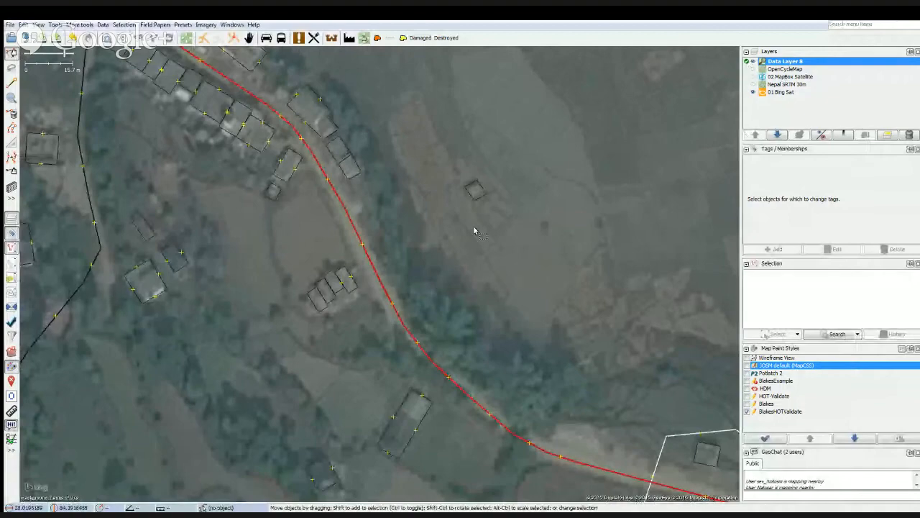
left_click(478, 199)
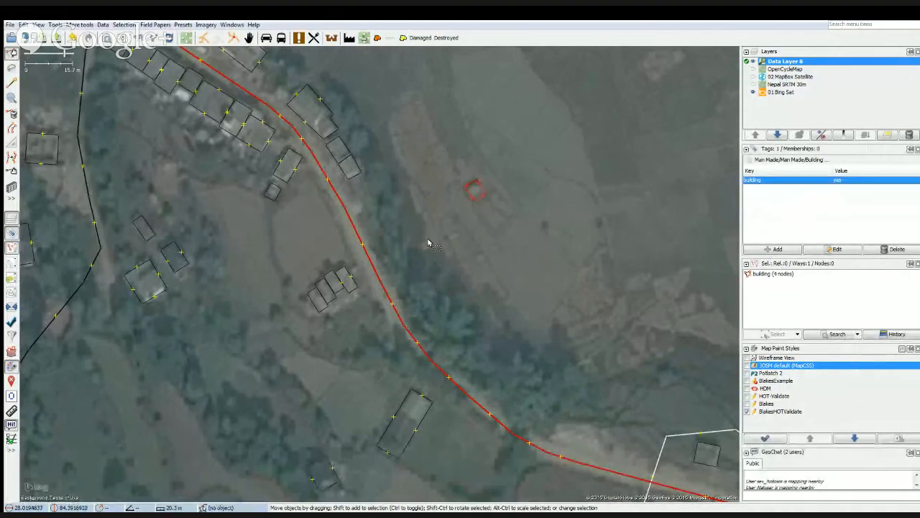
left_click_drag(408, 230, 538, 368)
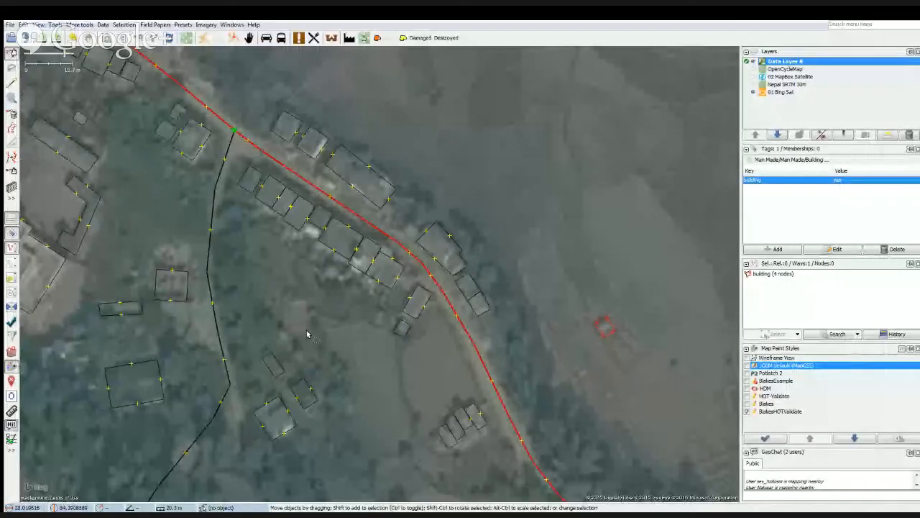
left_click_drag(288, 305, 431, 295)
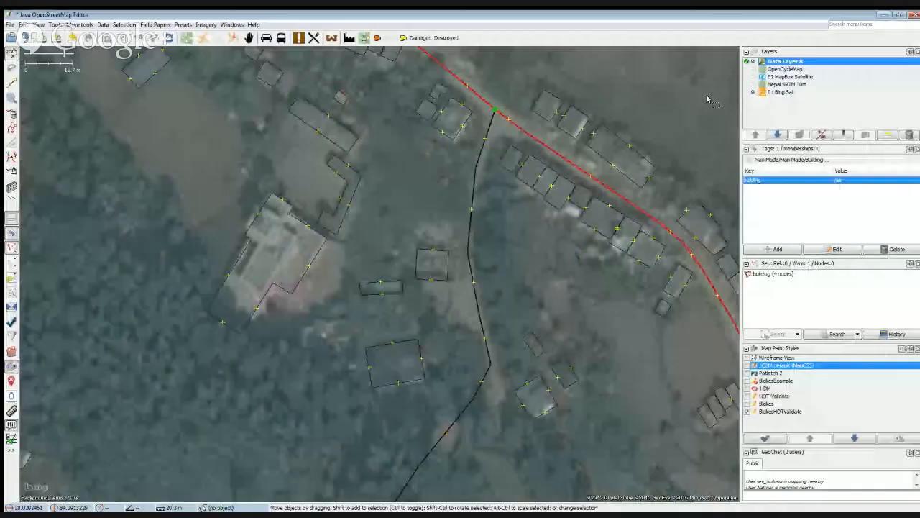
left_click(749, 62)
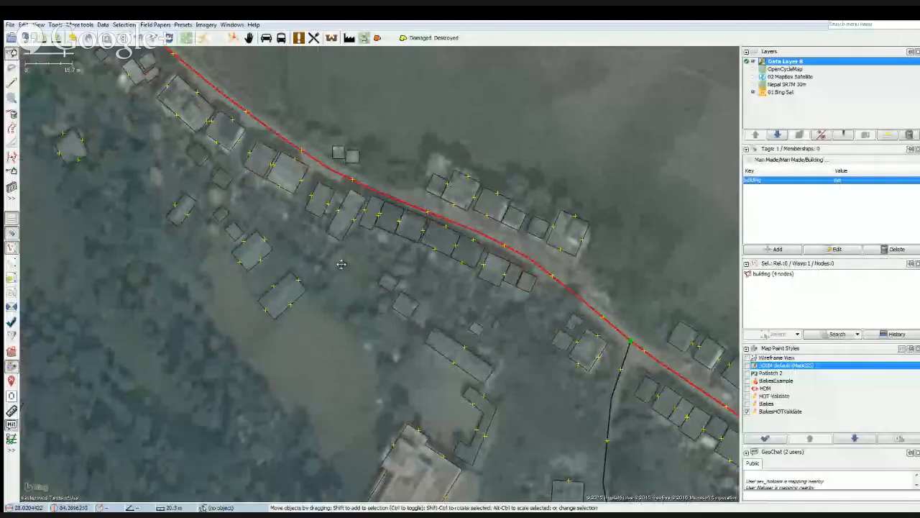
Clear the building selection and examine the rows of mapped buildings along the main road farther northwest.
left_click_drag(339, 263, 390, 281)
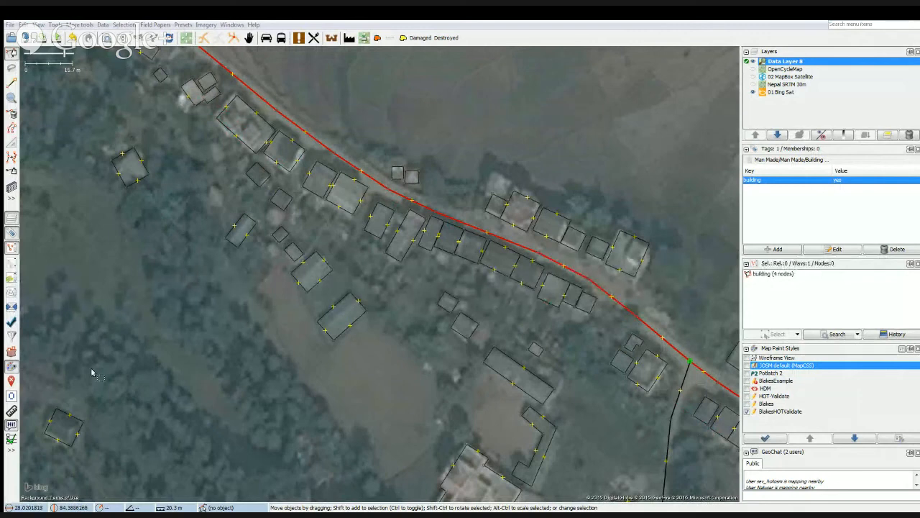
left_click(58, 354)
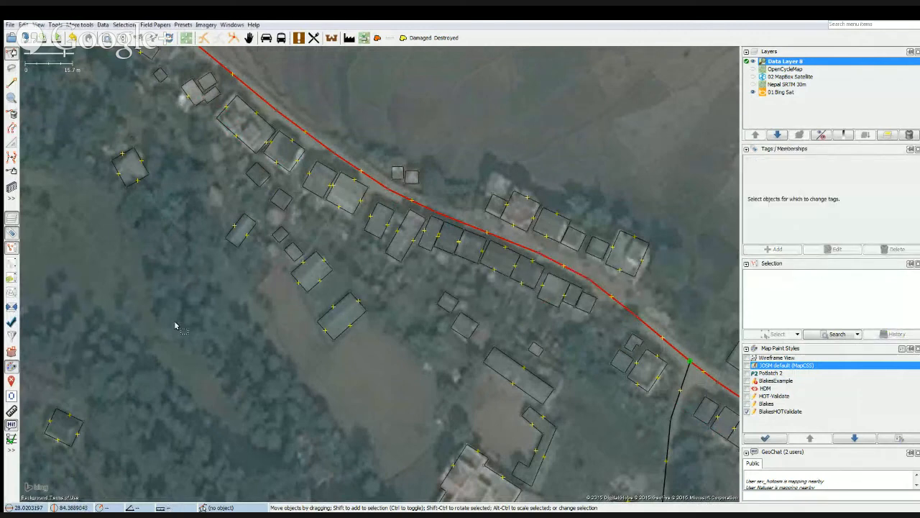
left_click_drag(161, 280, 246, 427)
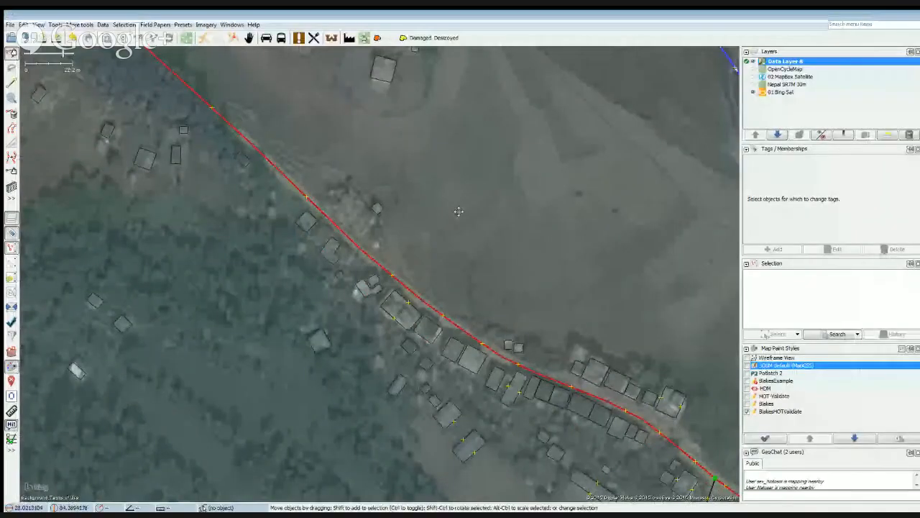
left_click_drag(456, 206, 479, 271)
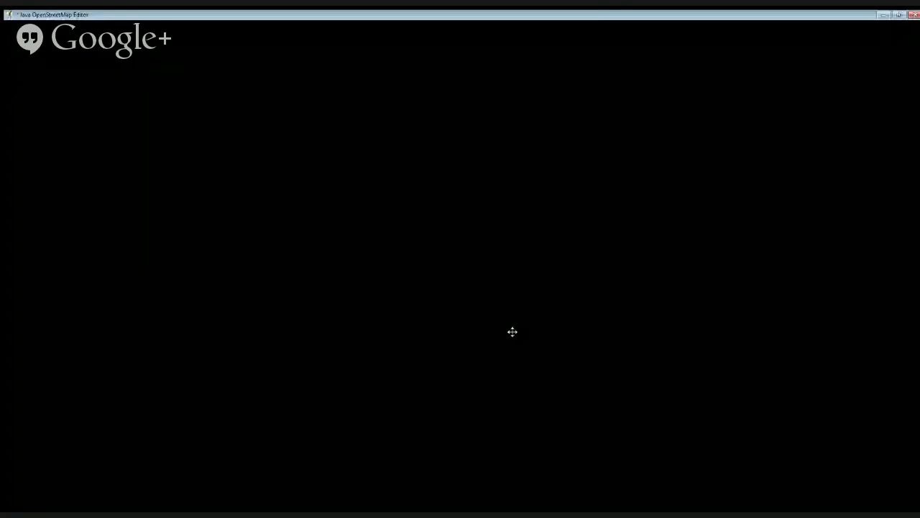
left_click_drag(322, 227, 396, 193)
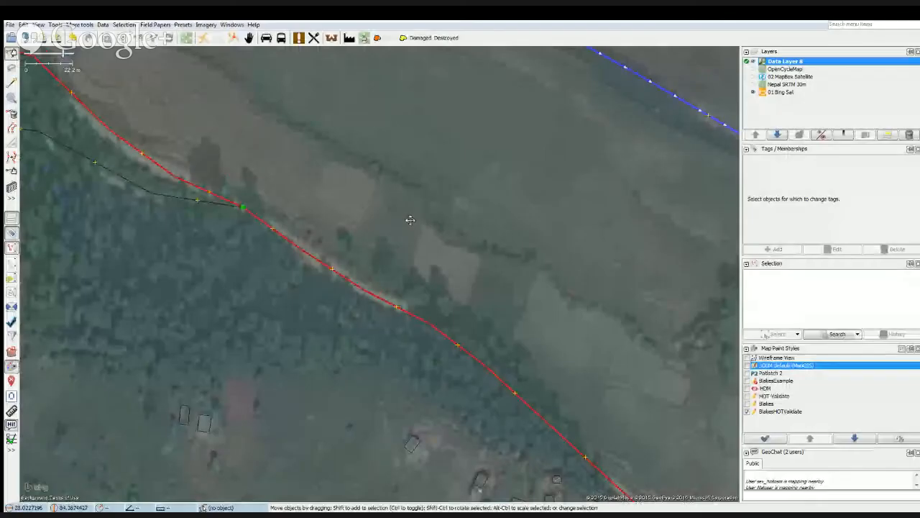
left_click_drag(405, 220, 438, 245)
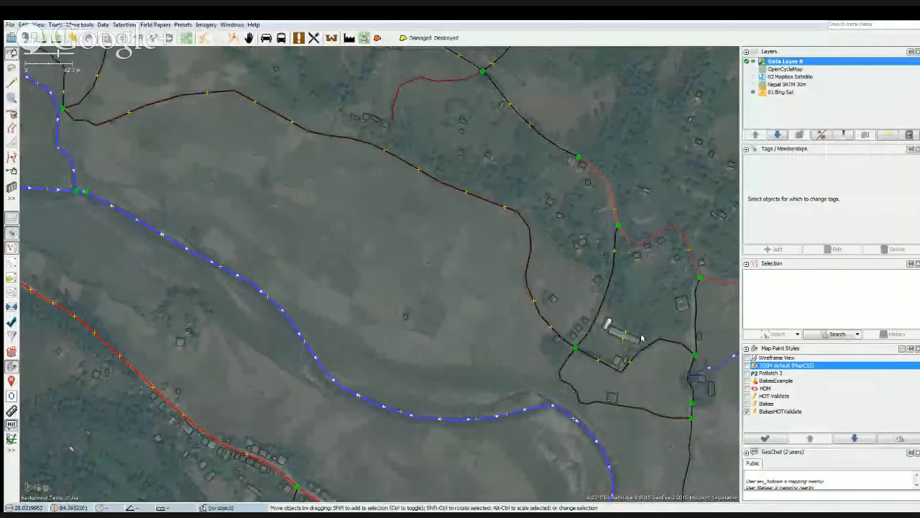
Examine the buildings and paths north of the river, from the path fork near the long building to the path ending beside the western houses.
scroll(587, 331, "up", 5)
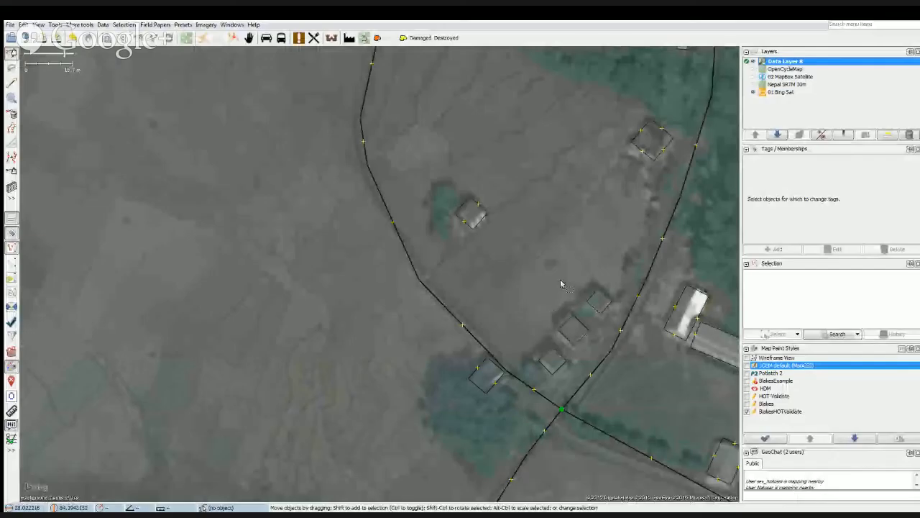
left_click_drag(584, 254, 530, 363)
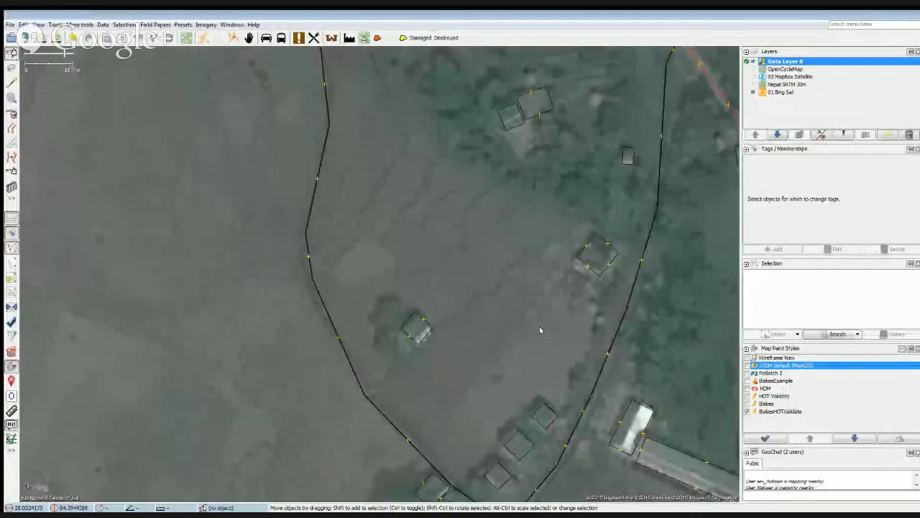
left_click_drag(569, 197, 495, 345)
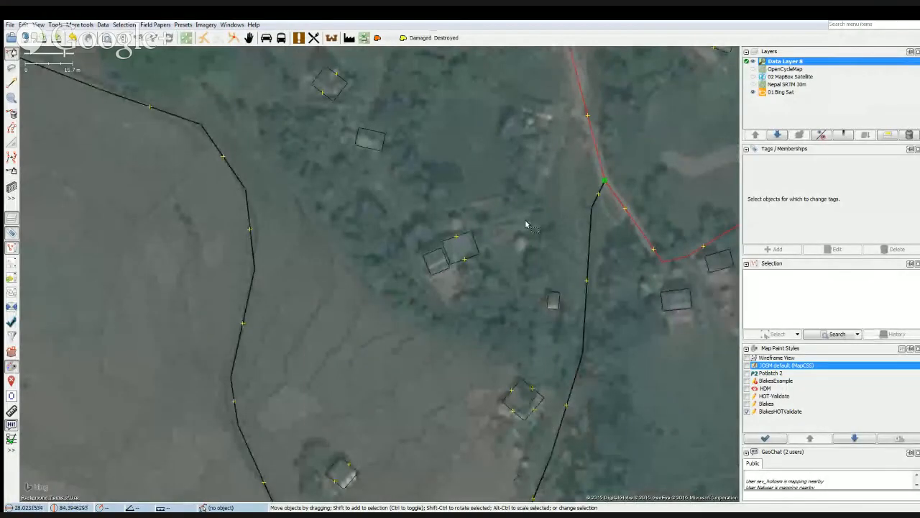
left_click_drag(508, 148, 451, 284)
left_click_drag(462, 230, 411, 293)
left_click_drag(288, 210, 368, 277)
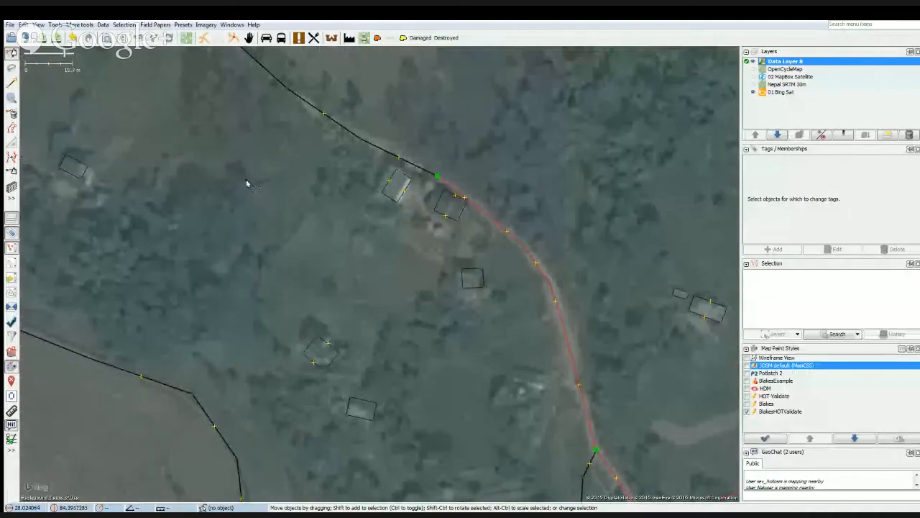
left_click_drag(246, 183, 306, 264)
left_click_drag(258, 209, 402, 300)
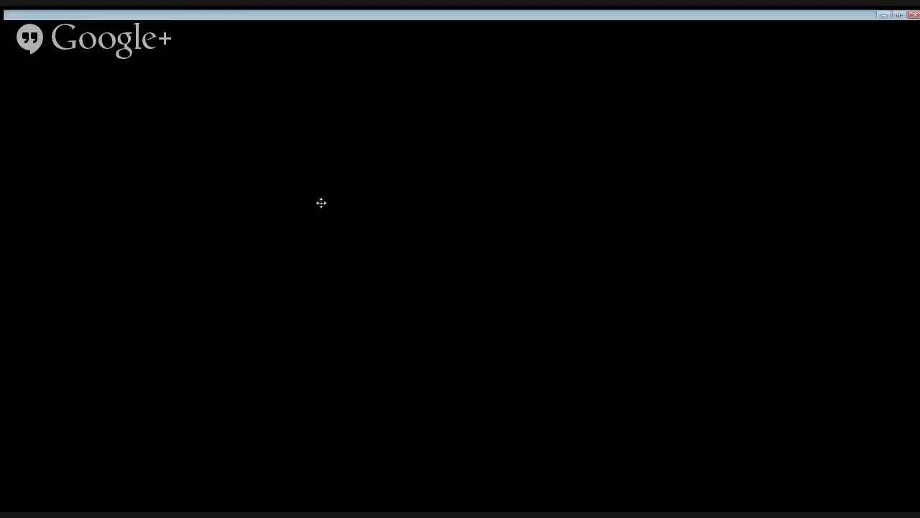
left_click_drag(322, 203, 405, 271)
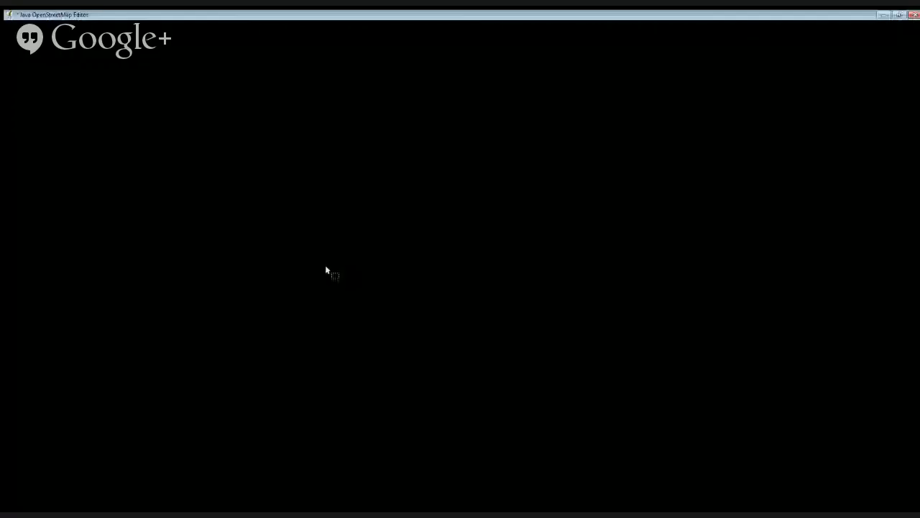
left_click_drag(280, 276, 380, 264)
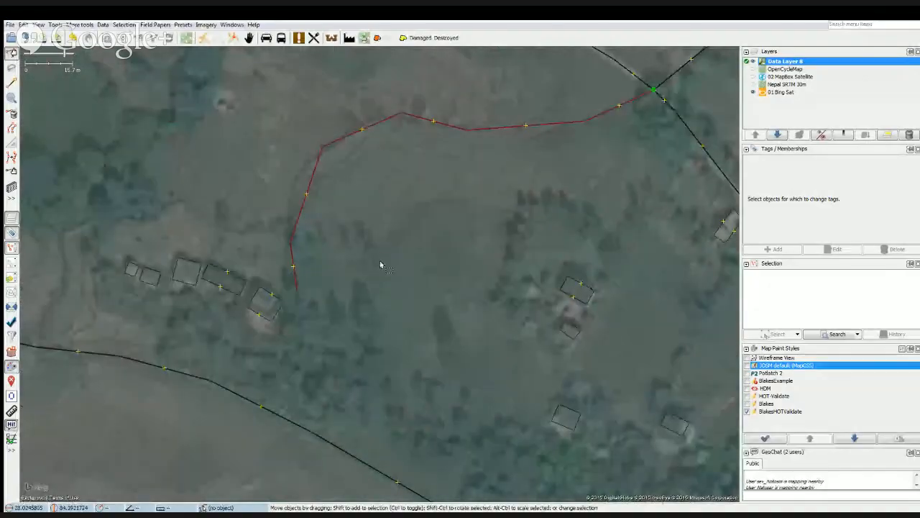
left_click_drag(194, 198, 328, 255)
left_click_drag(234, 234, 311, 234)
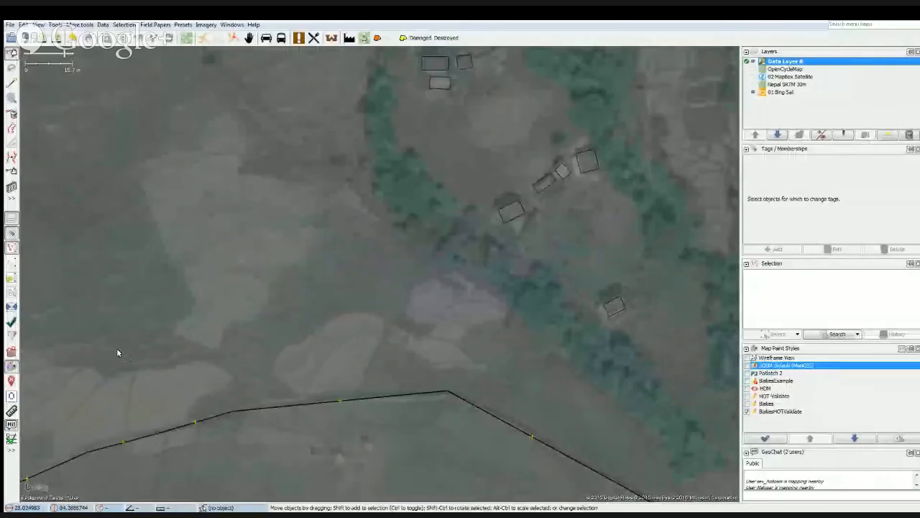
Follow the path west across the fields to its junction by the river and examine where it meets the river branches.
left_click_drag(117, 352, 266, 278)
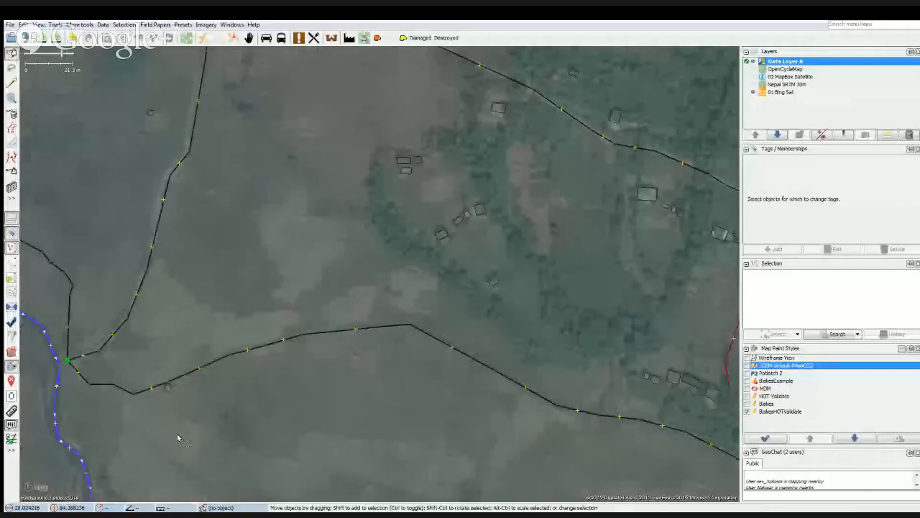
left_click_drag(177, 435, 309, 430)
scroll(215, 353, "up", 4)
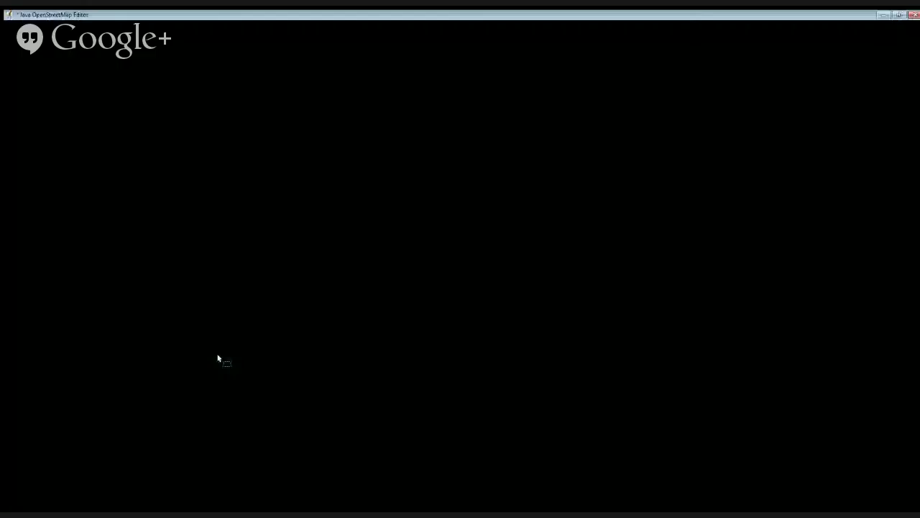
scroll(217, 355, "down", 4)
left_click_drag(104, 359, 297, 370)
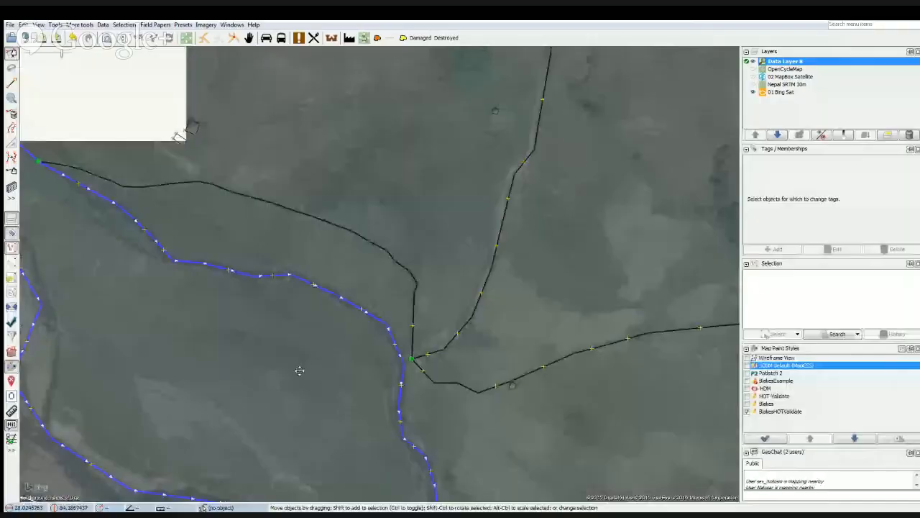
left_click_drag(157, 363, 325, 386)
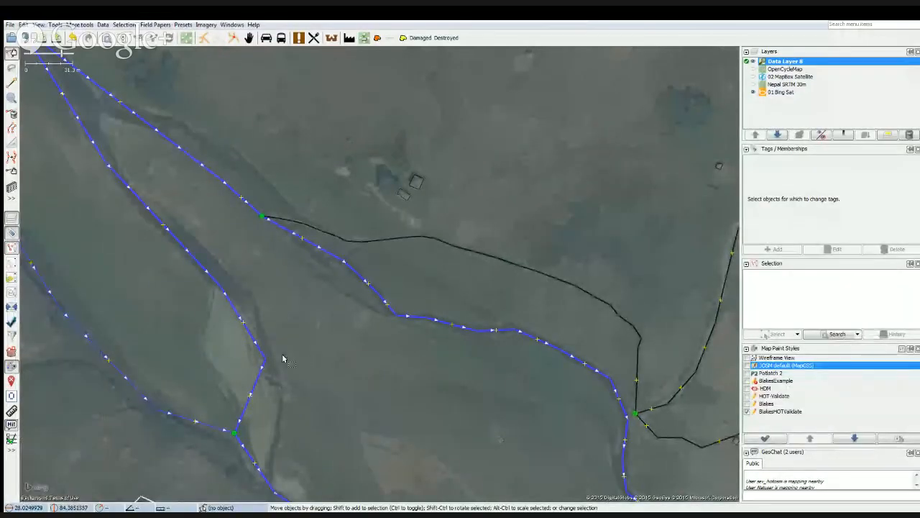
Review the whole valley at a smaller scale, examining the river branches, main road and surrounding residential areas.
scroll(323, 376, "down", 3)
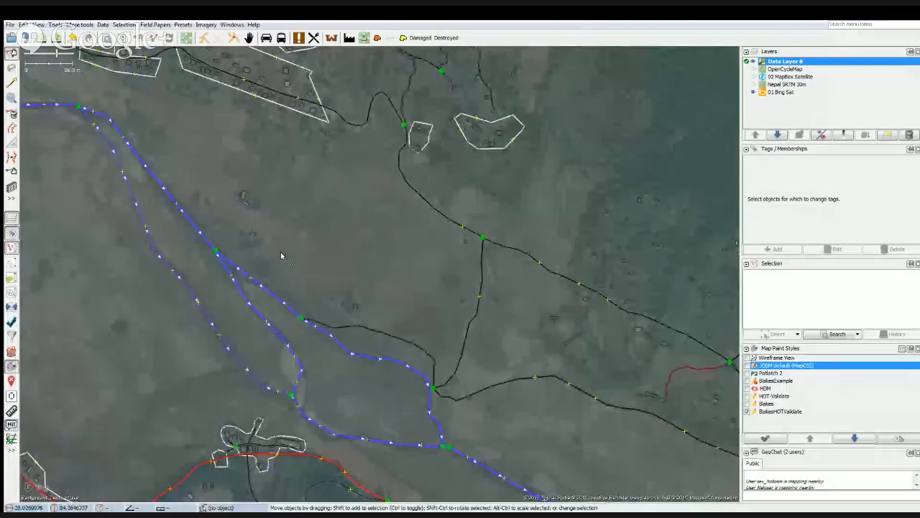
left_click_drag(281, 255, 461, 223)
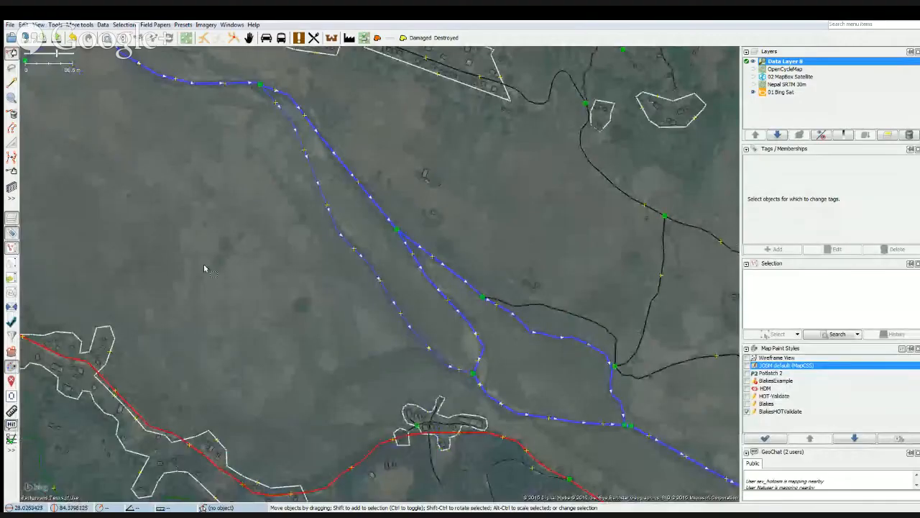
left_click_drag(204, 265, 329, 302)
left_click_drag(187, 273, 274, 376)
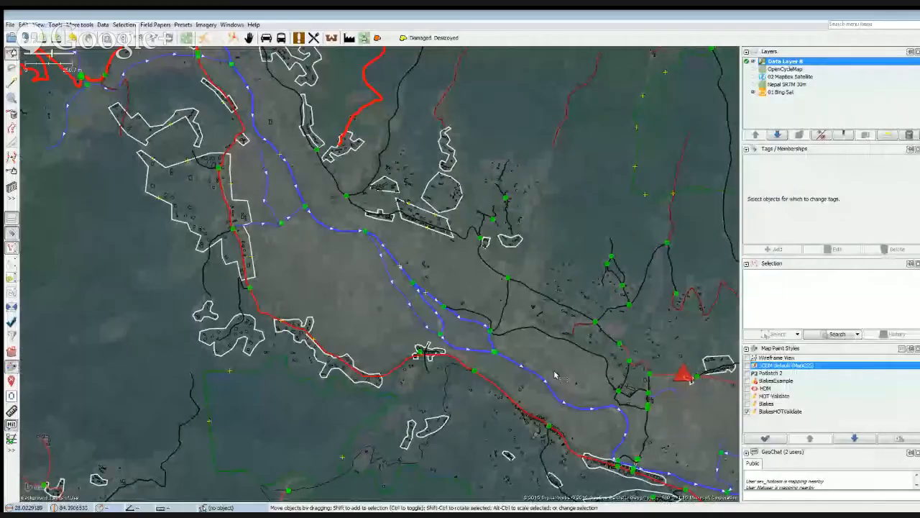
scroll(555, 374, "down", 1)
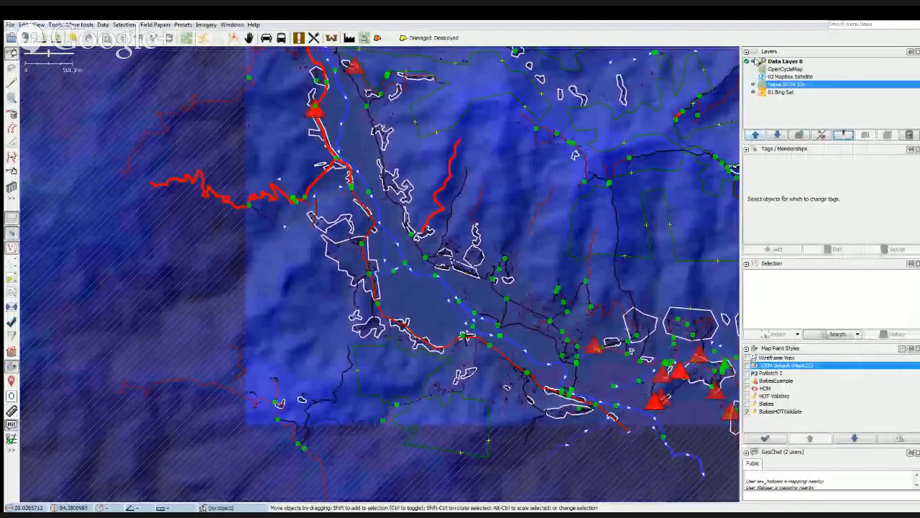
Hide the data layer and toggle the Nepal SRTM 30m layer on and off to compare the terrain relief with the Bing imagery.
left_click(750, 65)
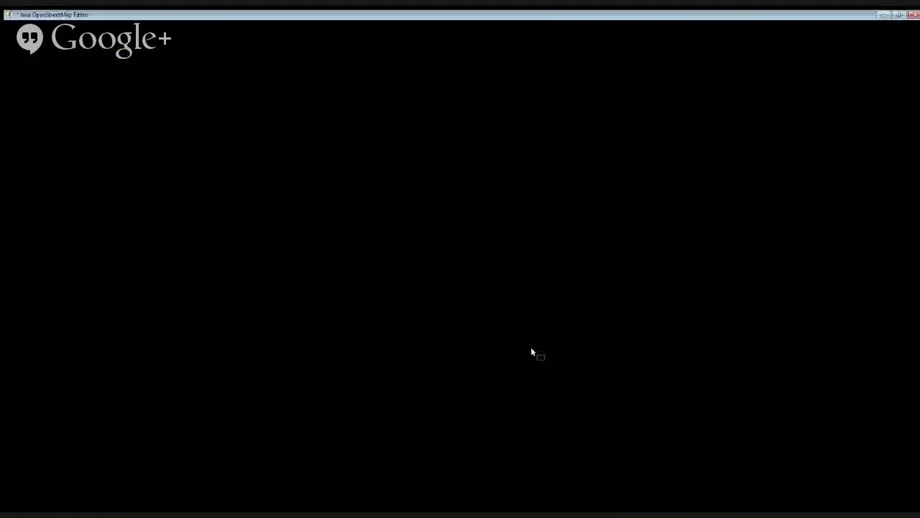
left_click(751, 84)
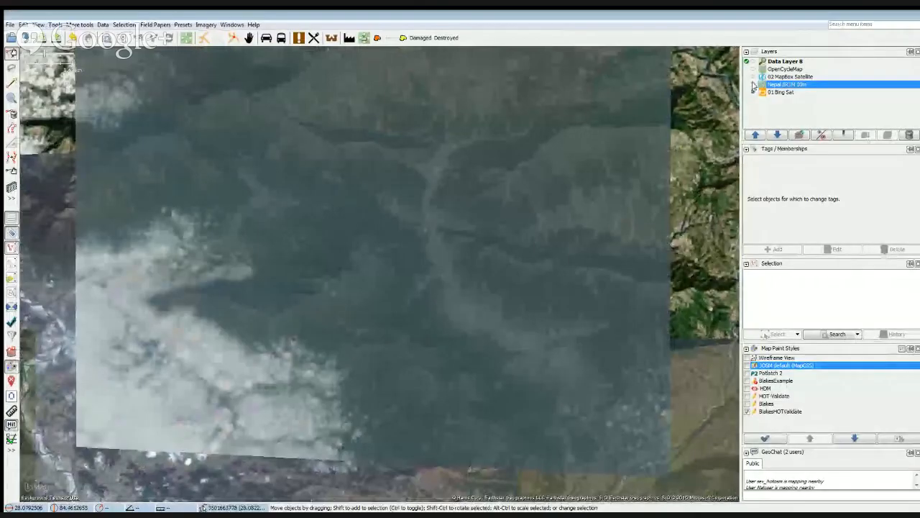
left_click(752, 86)
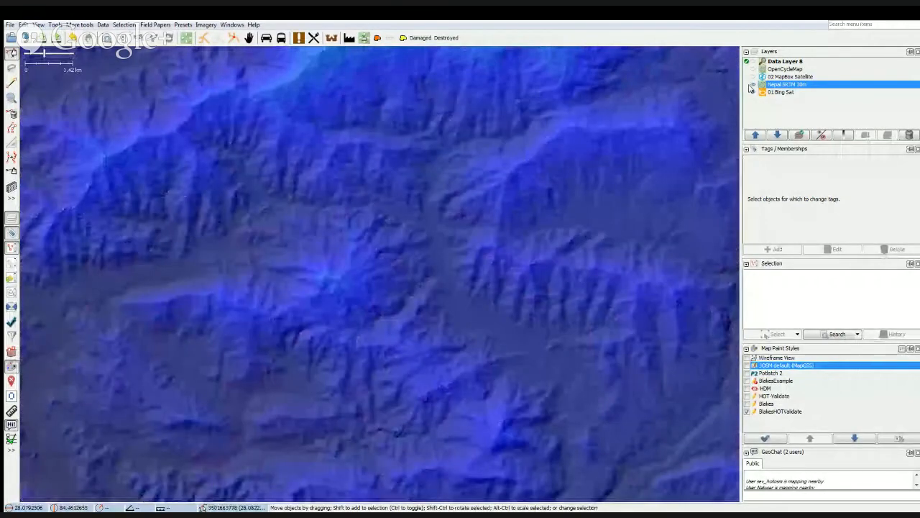
left_click(753, 85)
left_click(752, 85)
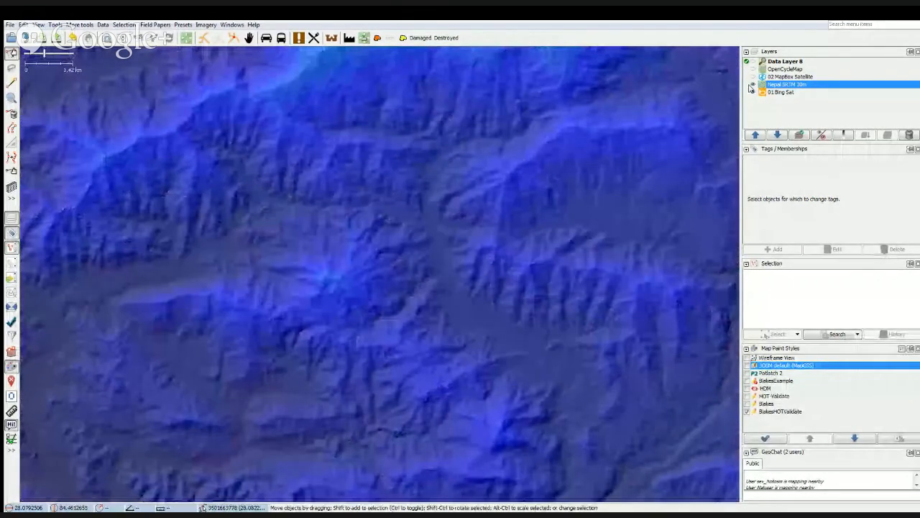
left_click(752, 85)
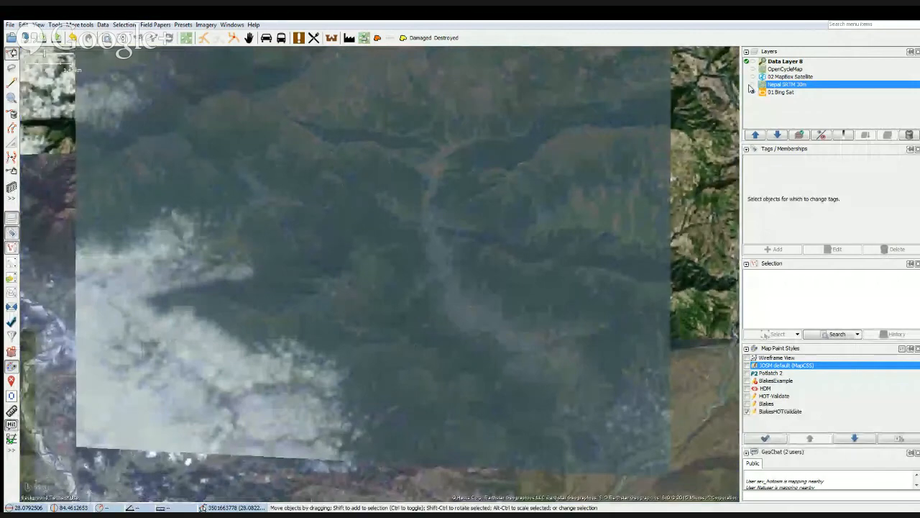
Compare the OpenCycleMap and Nepal SRTM 30m layers around Dumre, leaving only the Bing Sat imagery shown.
left_click(752, 86)
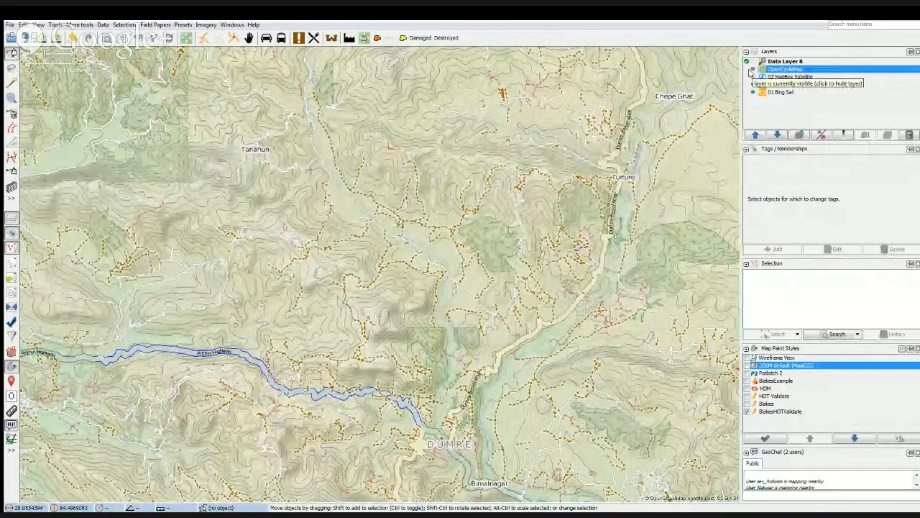
left_click(751, 69)
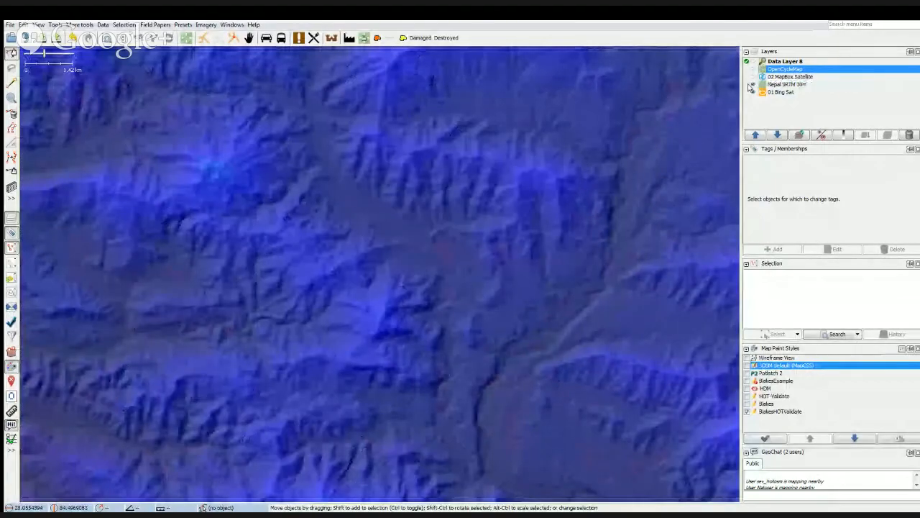
left_click(752, 85)
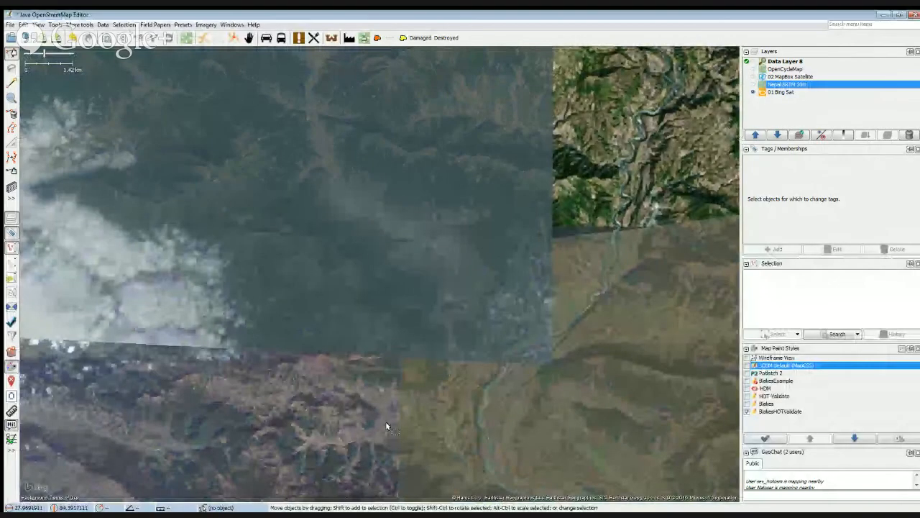
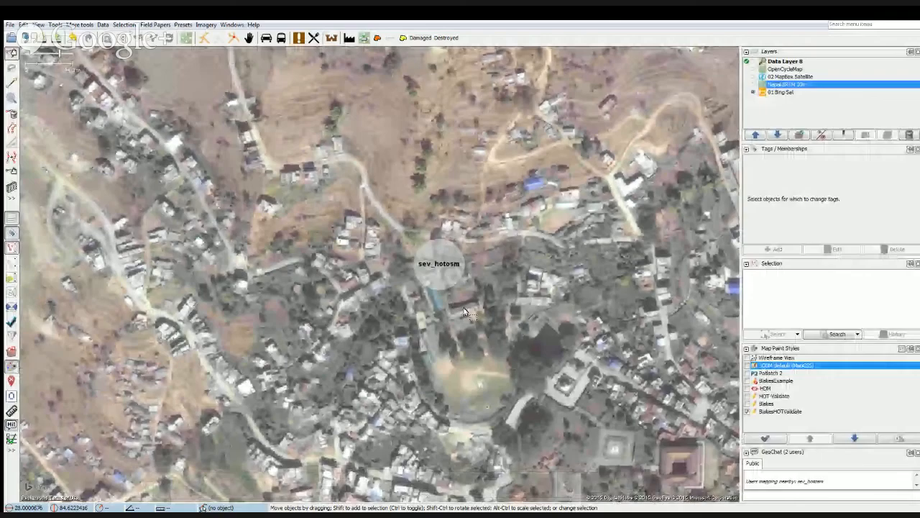
Show the OpenCycleMap layer and greet the nearby mapper with "hey" and their nickname in the public GeoChat.
left_click(779, 494)
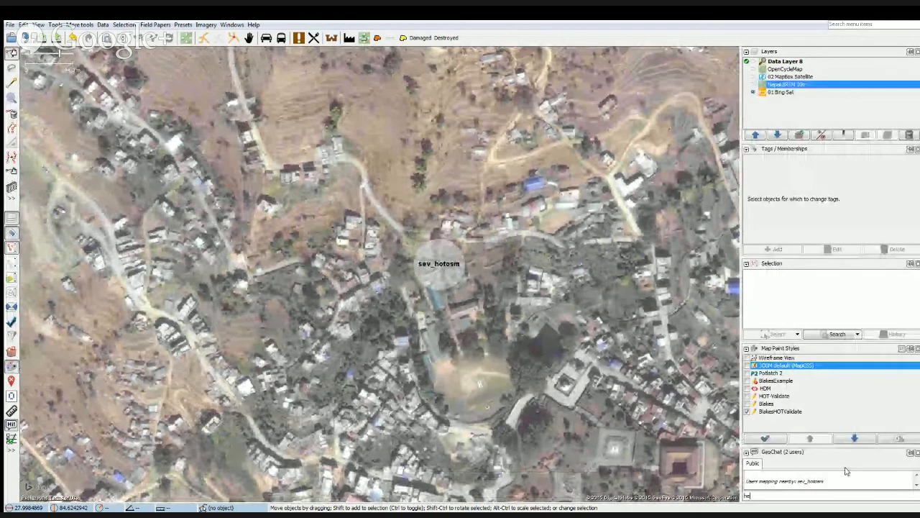
type("hey")
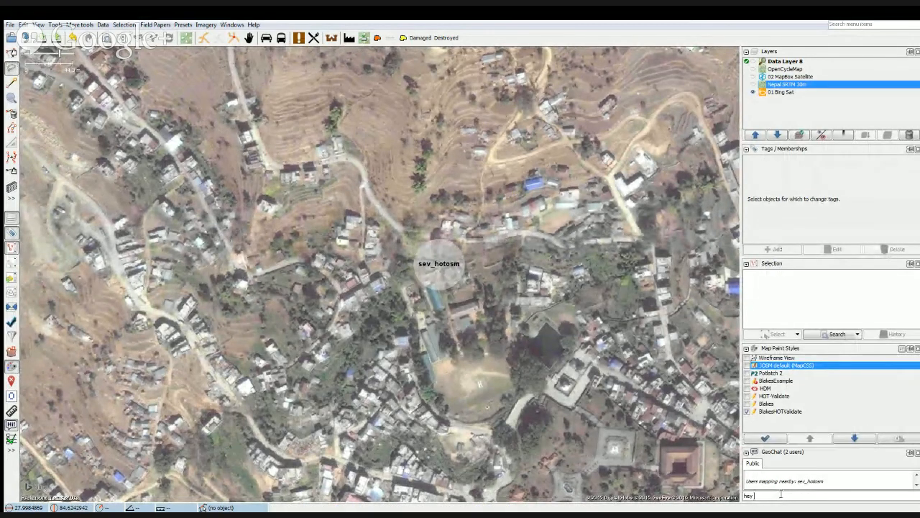
type("s")
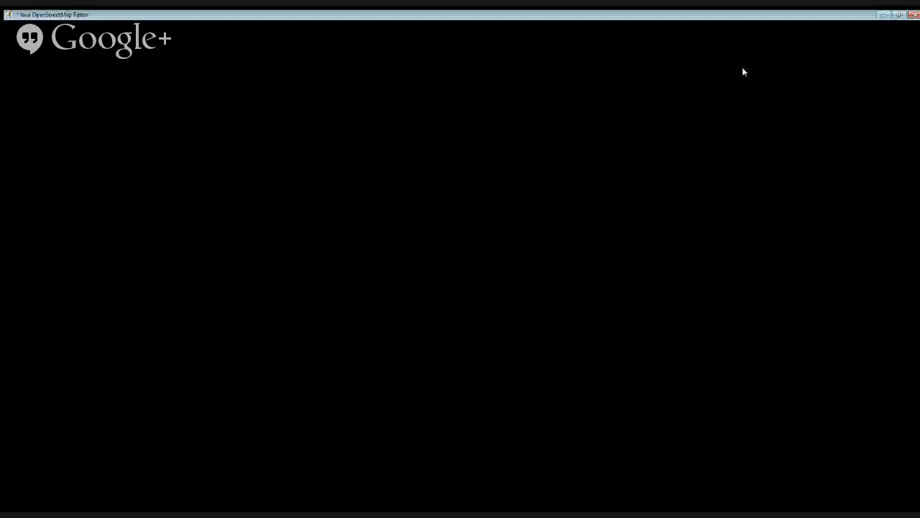
left_click(745, 69)
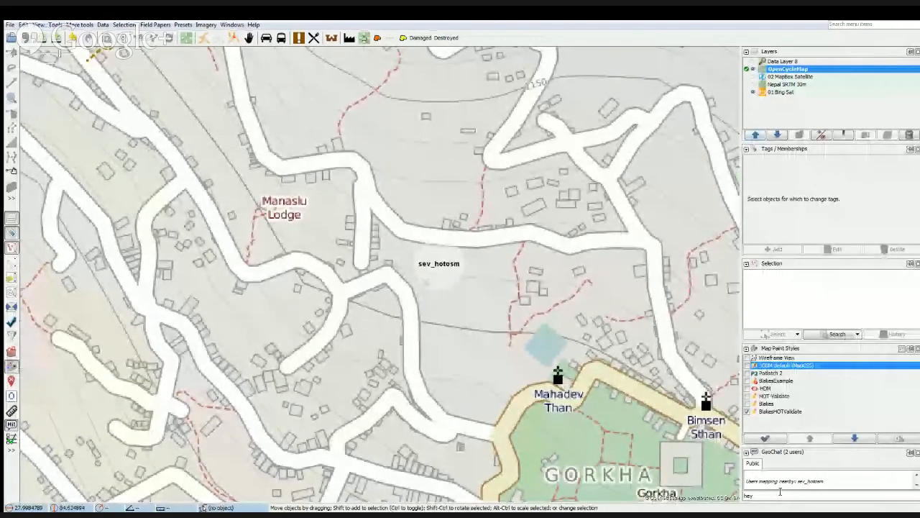
left_click(780, 494)
type("hey sev")
key("Return")
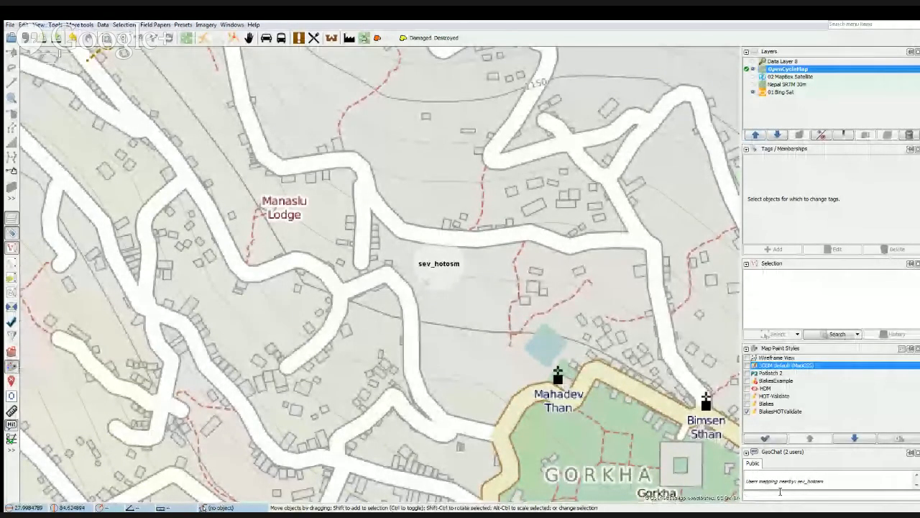
Send two public GeoChat messages reading "right click on the words and choose" and "show users on mpa".
type("nic")
key("BackSpace")
key("BackSpace")
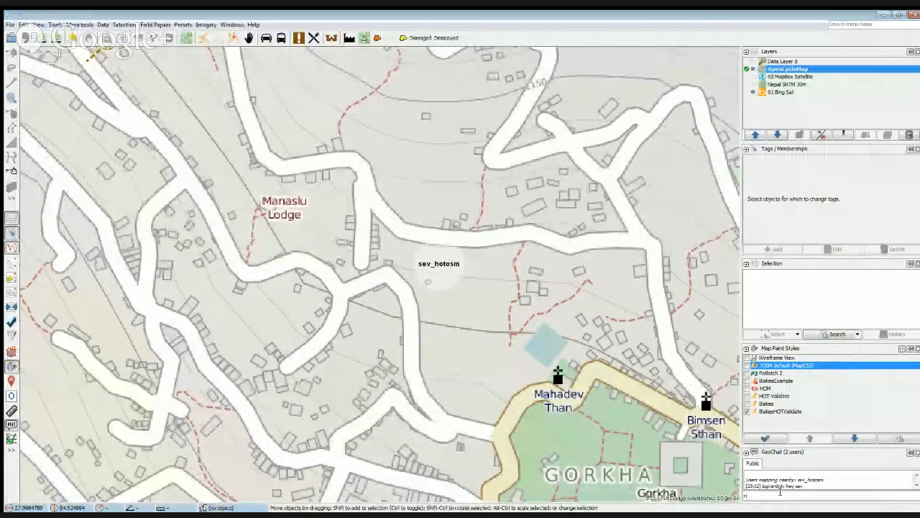
type("gh")
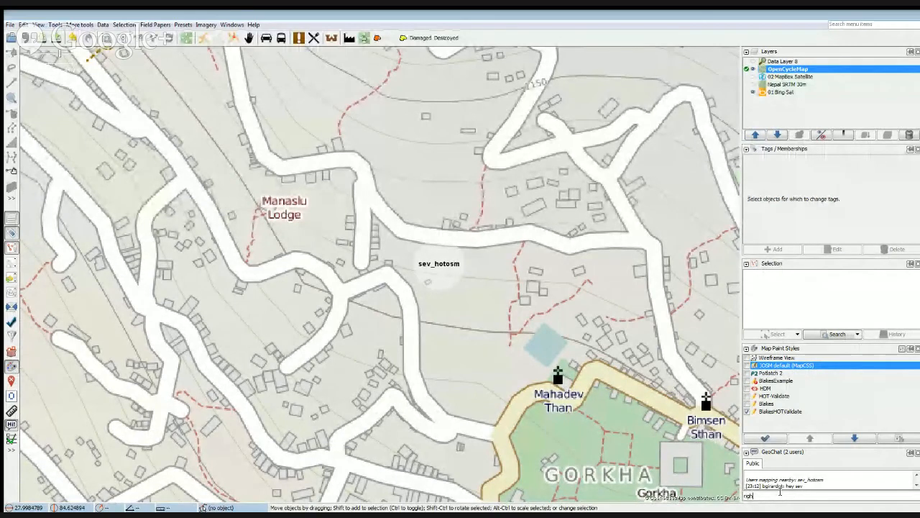
type("t cl")
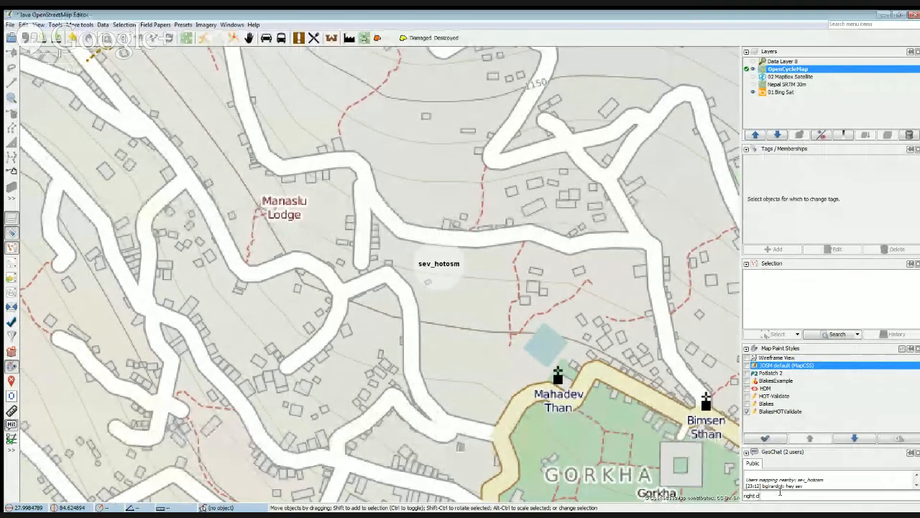
type("ick on the words and c")
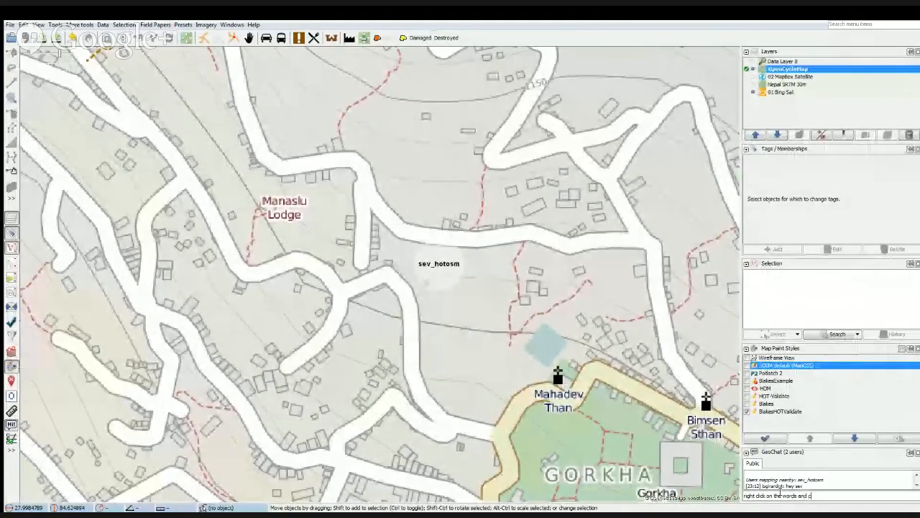
type("d select")
key("Return")
type("show u")
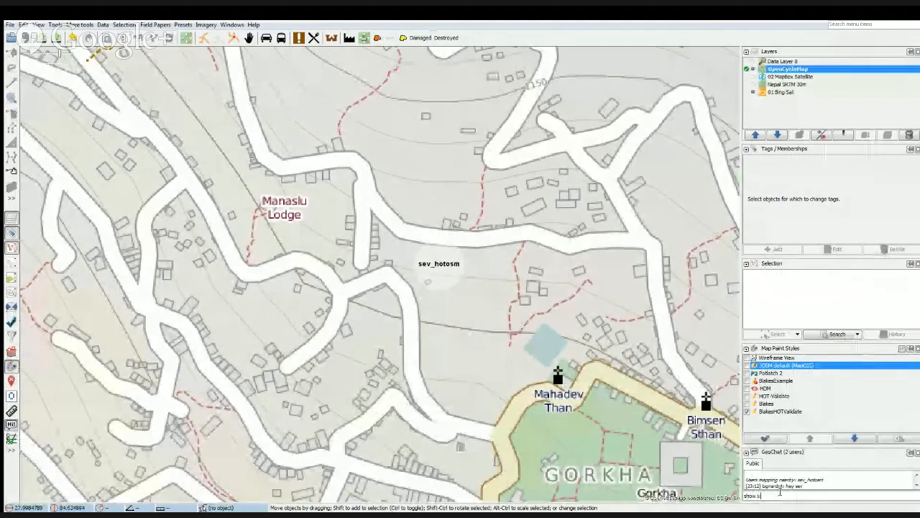
type("sers on map")
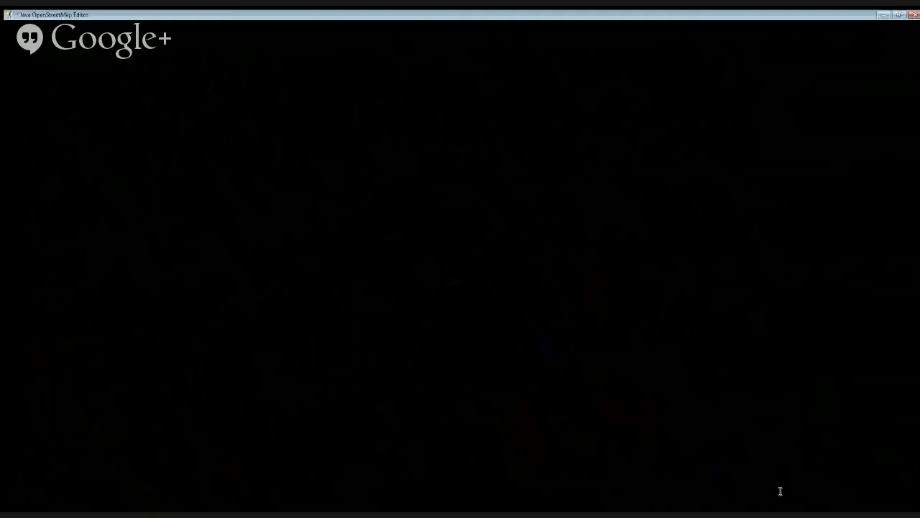
key("Return")
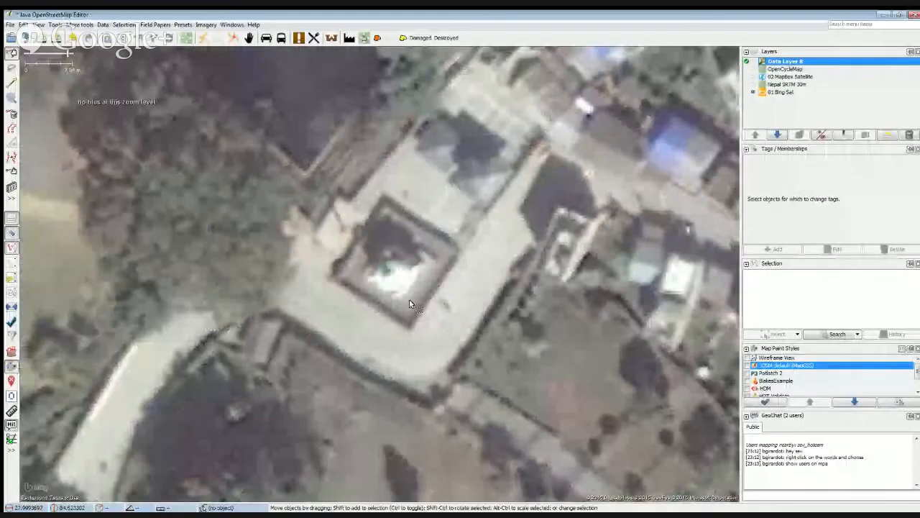
Examine the Bing imagery of Gorkha around the temple, the park and the open field marked with an H.
scroll(409, 299, "down", 3)
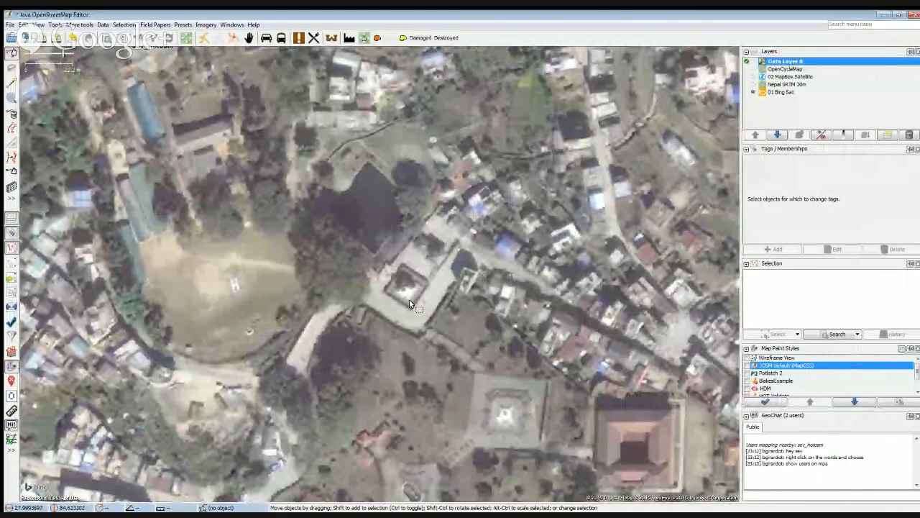
left_click_drag(491, 408, 481, 285)
left_click_drag(418, 391, 446, 288)
left_click_drag(474, 401, 316, 355)
left_click_drag(294, 241, 393, 415)
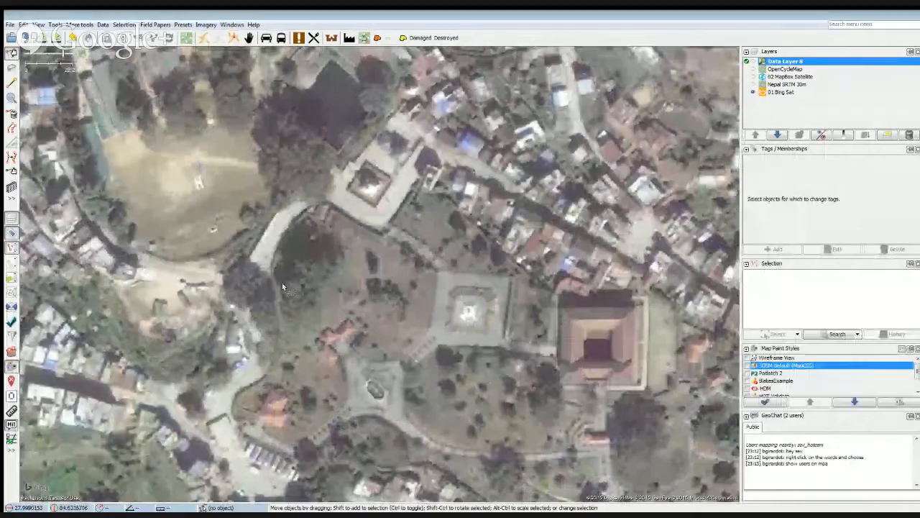
left_click_drag(266, 273, 392, 379)
left_click_drag(323, 285, 417, 360)
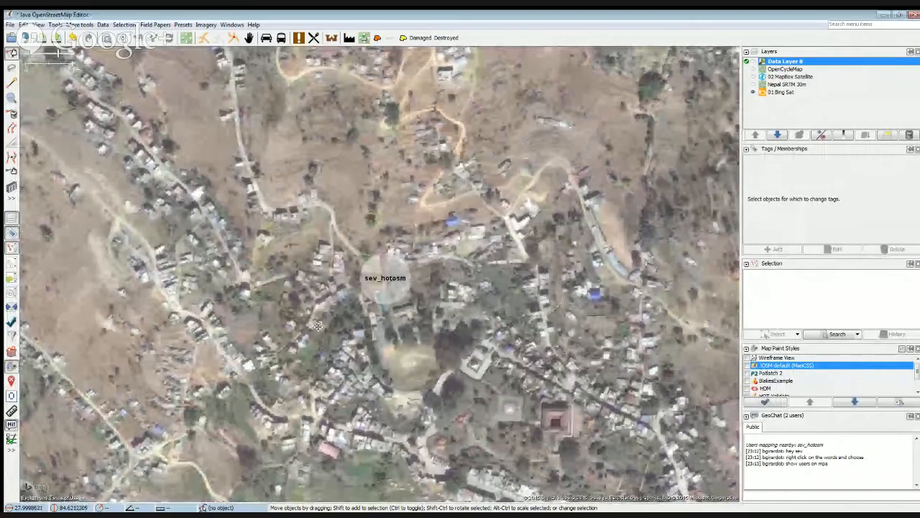
left_click_drag(317, 323, 332, 221)
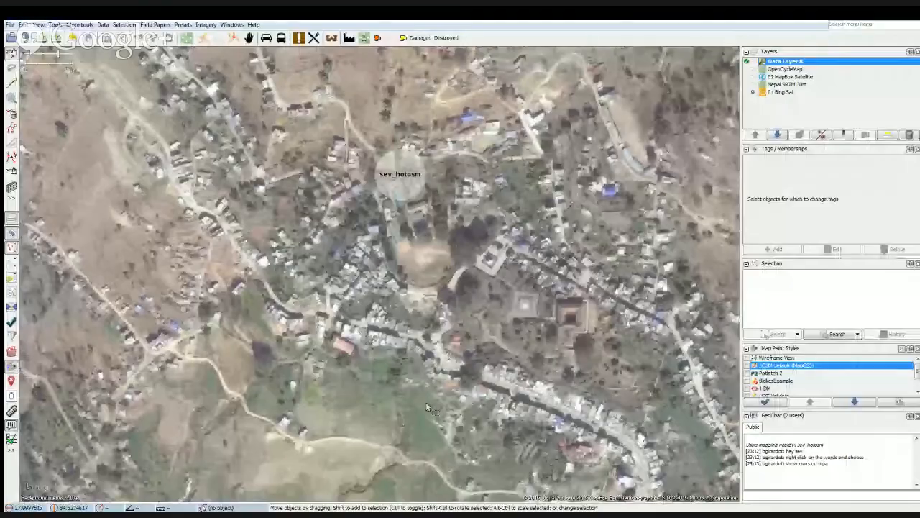
left_click_drag(426, 407, 473, 294)
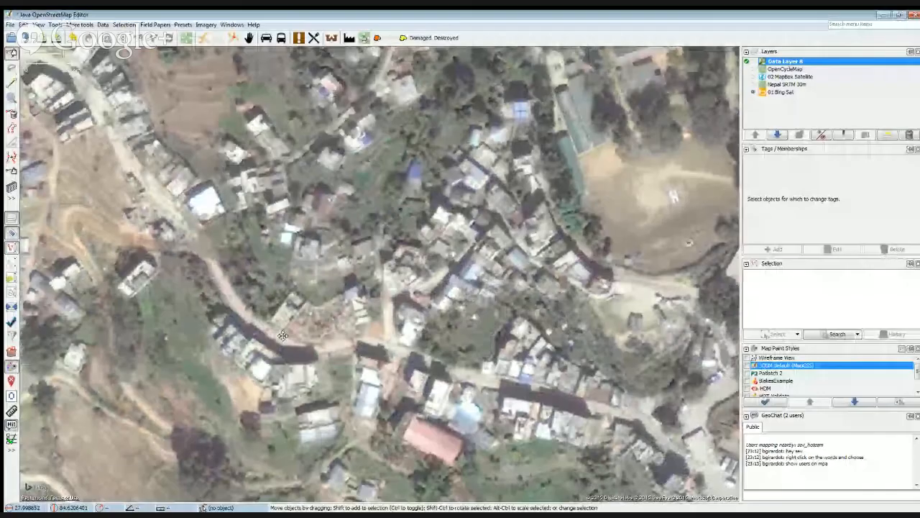
Show the data layer over the field marked with an H and select the helipad outline to read its tags.
left_click_drag(283, 336, 283, 387)
left_click_drag(531, 274, 335, 376)
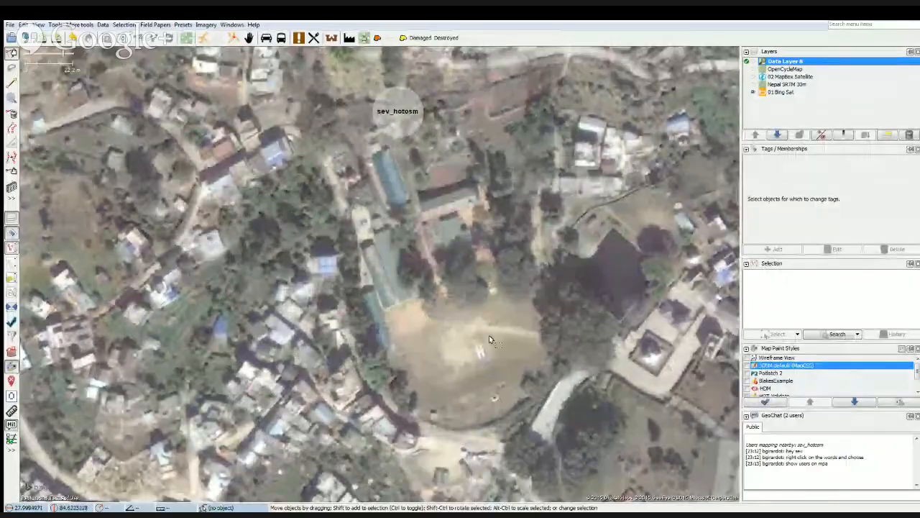
left_click_drag(489, 335, 448, 318)
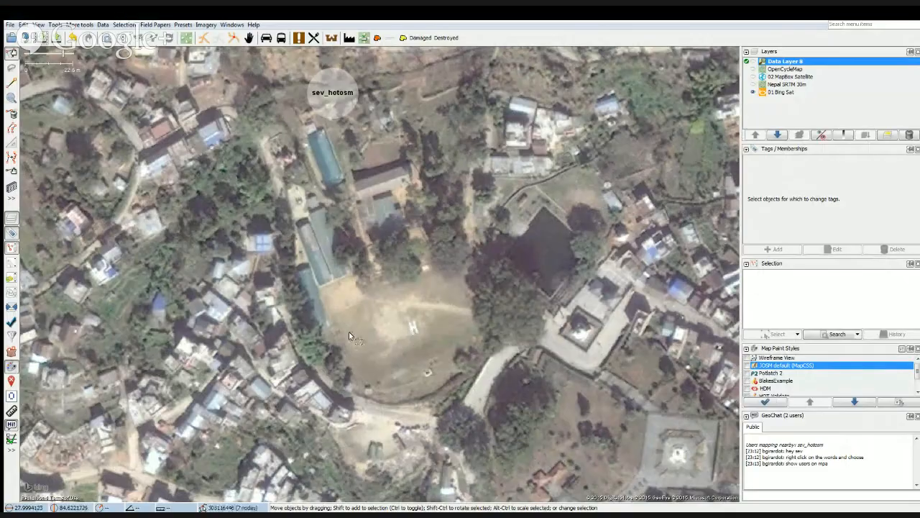
scroll(349, 331, "down", 5)
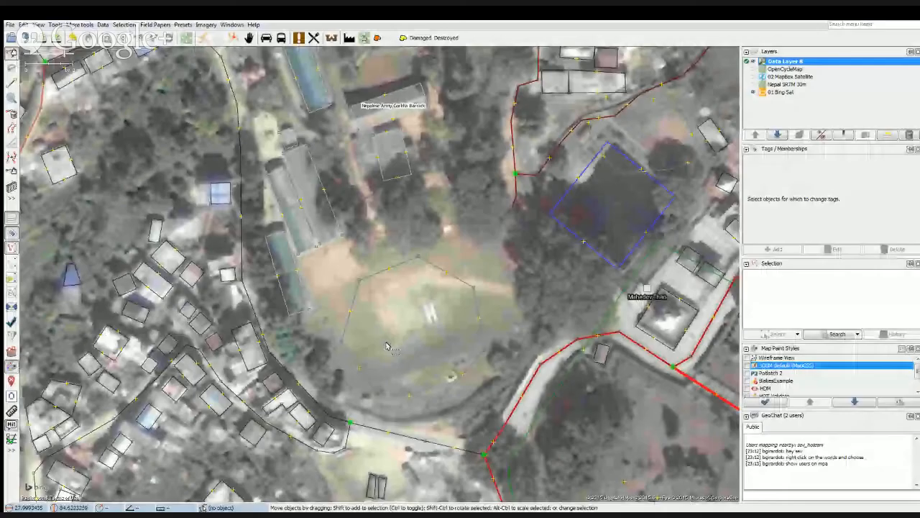
left_click(348, 302)
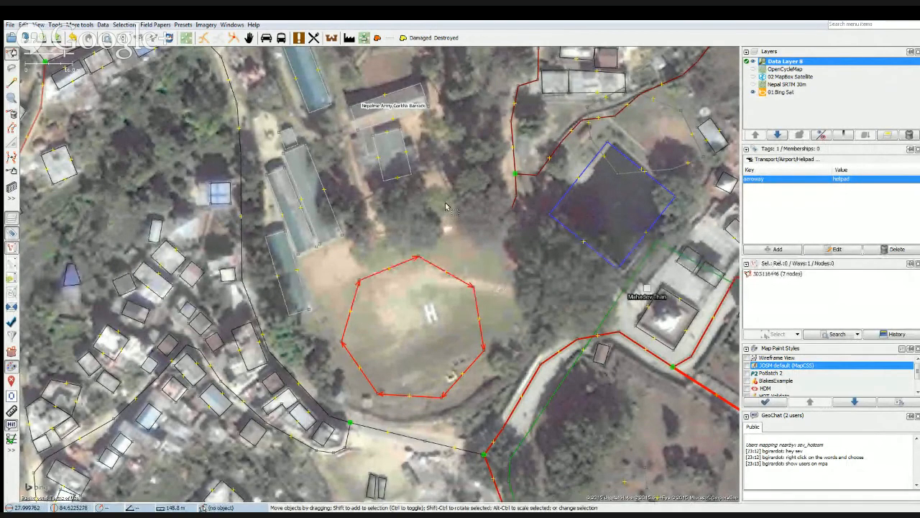
left_click_drag(445, 199, 459, 249)
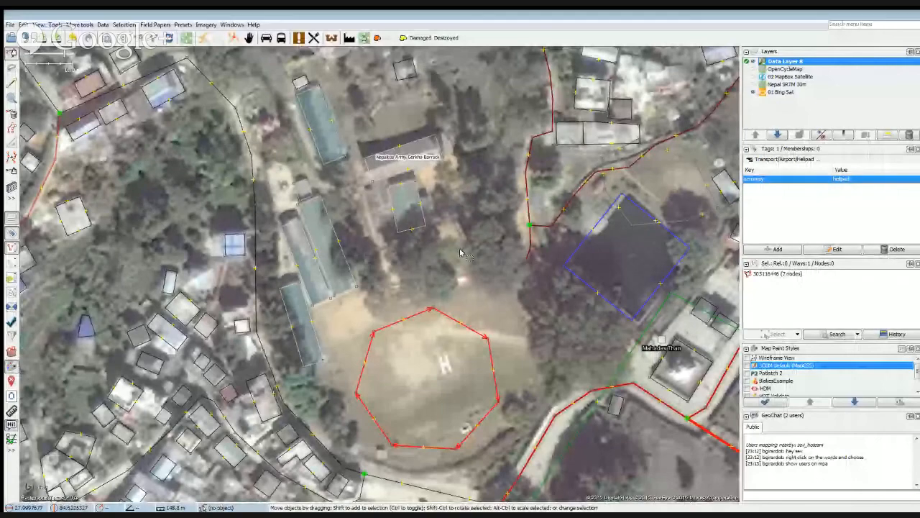
Select the area outline on the open ground beside the pond and examine its tags and surroundings.
left_click(656, 220)
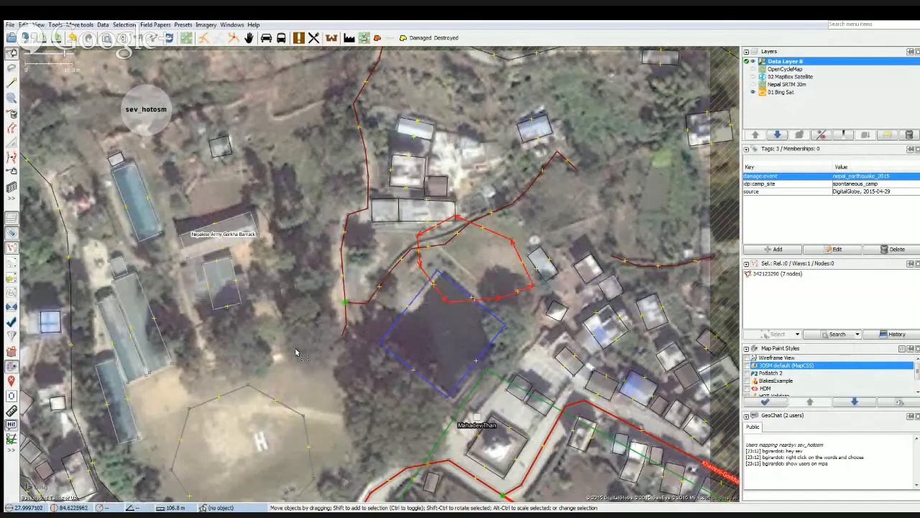
scroll(295, 352, "down", 1)
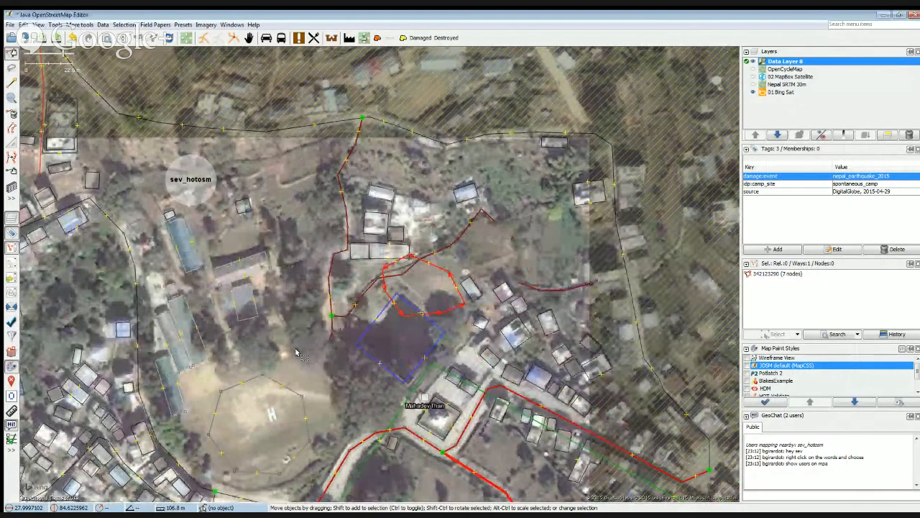
scroll(296, 352, "down", 1)
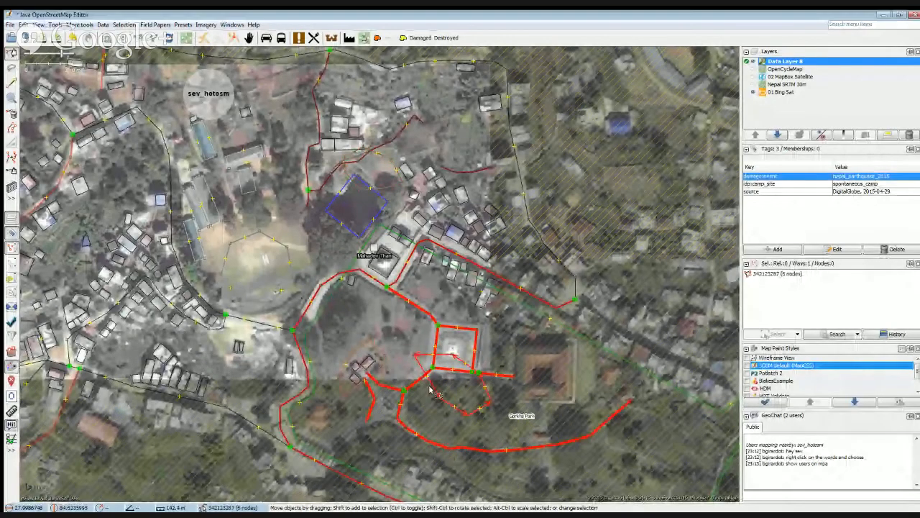
Inspect the outlined camp area beside the square monument in Gorkha Park and the one around the three small buildings nearby.
scroll(442, 392, "up", 2)
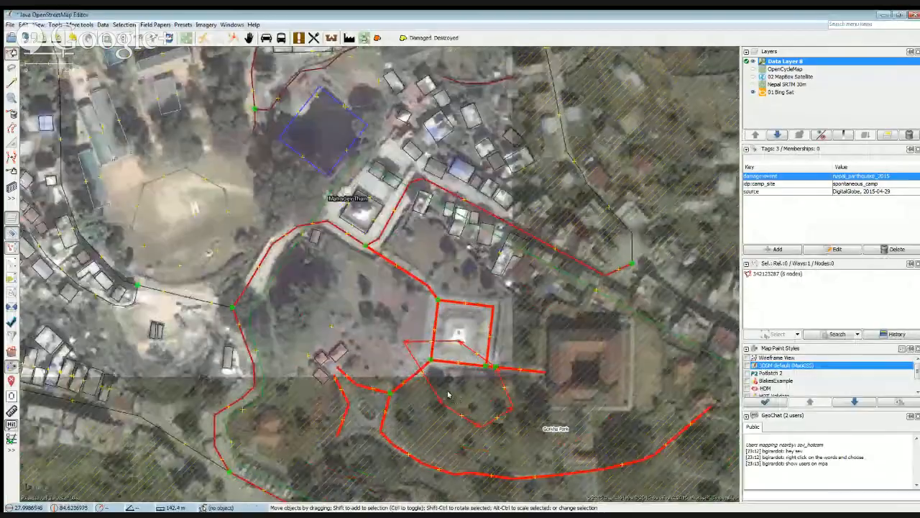
scroll(464, 392, "up", 2)
left_click_drag(479, 397, 382, 318)
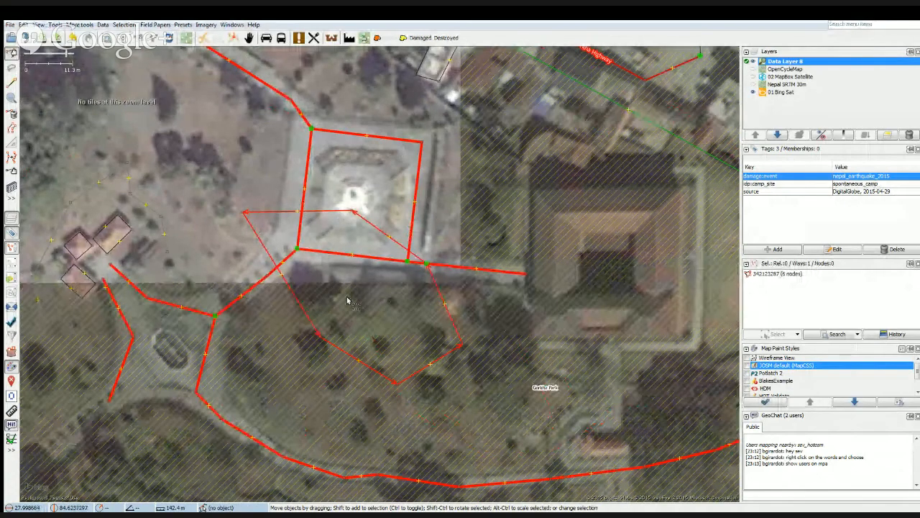
scroll(328, 305, "down", 1)
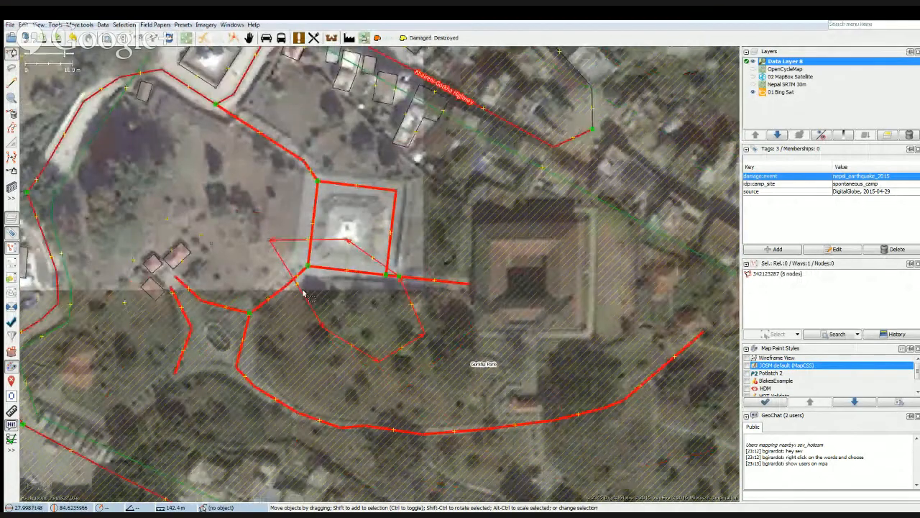
left_click(211, 262)
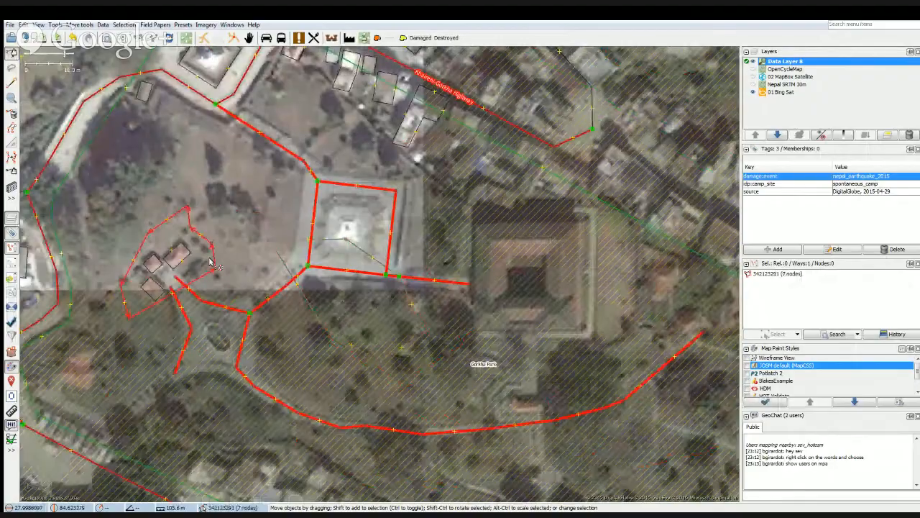
Review the camp area by the pond again, along with the surrounding open ground, buildings and helipad field.
left_click_drag(224, 188, 279, 236)
left_click_drag(294, 332, 296, 336)
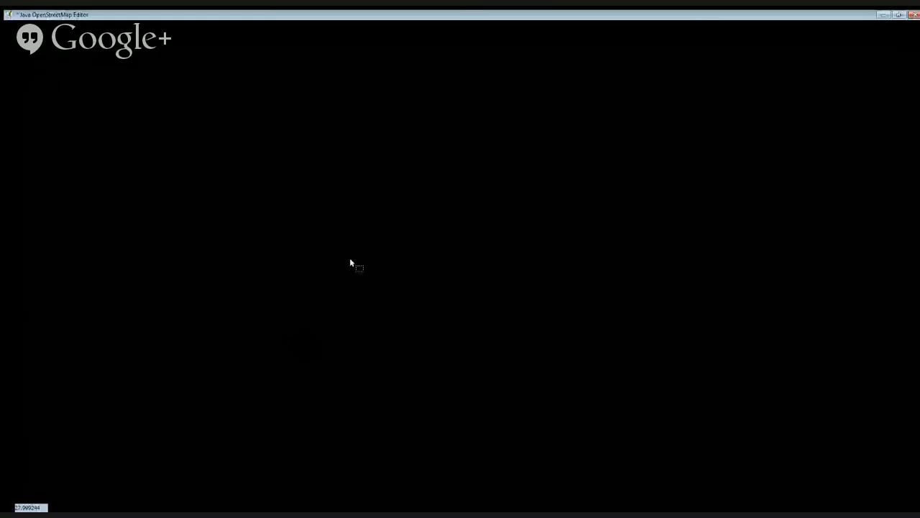
left_click_drag(364, 259, 370, 358)
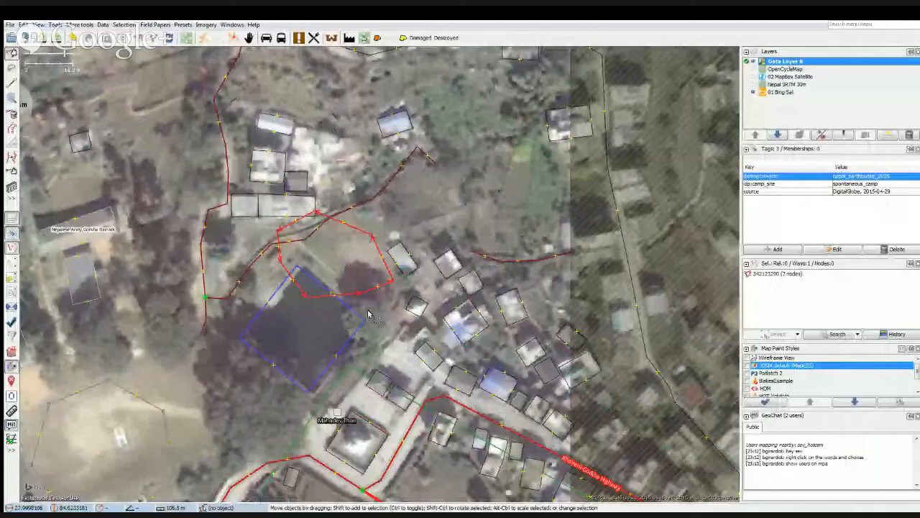
left_click_drag(415, 205, 540, 244)
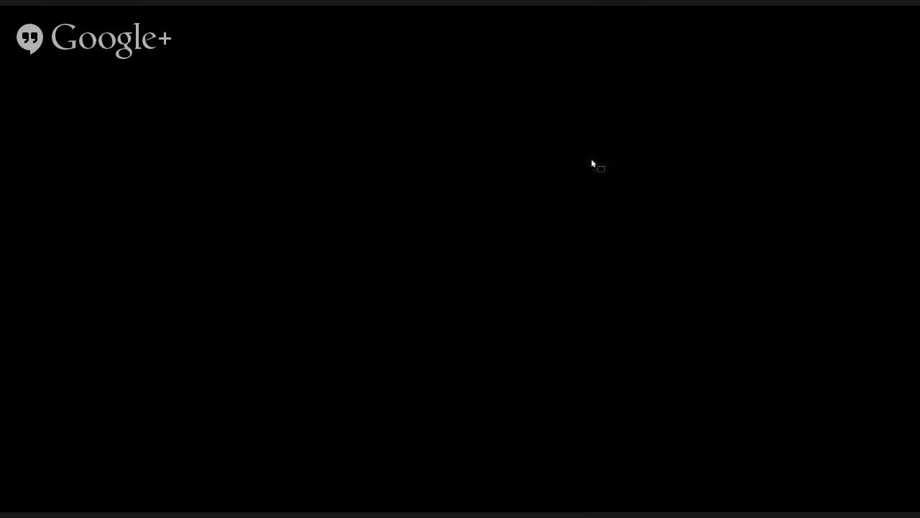
left_click_drag(591, 158, 594, 189)
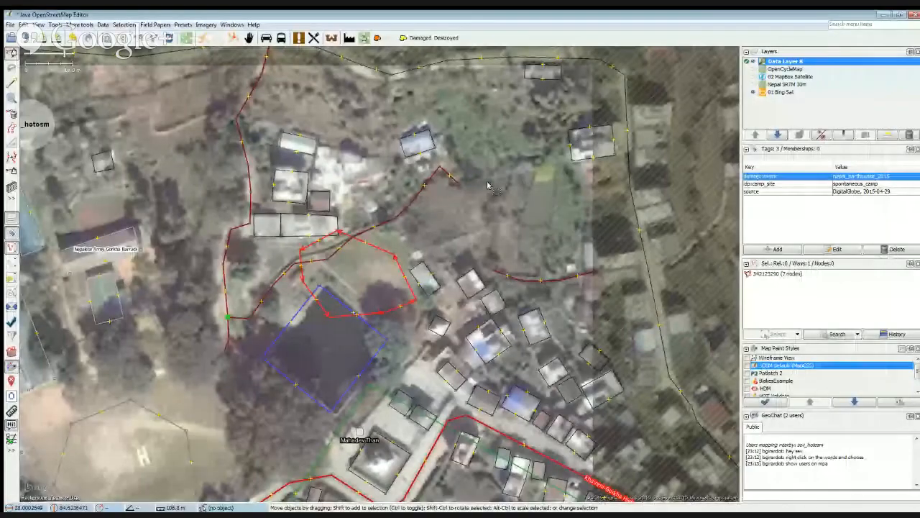
left_click_drag(196, 437, 305, 307)
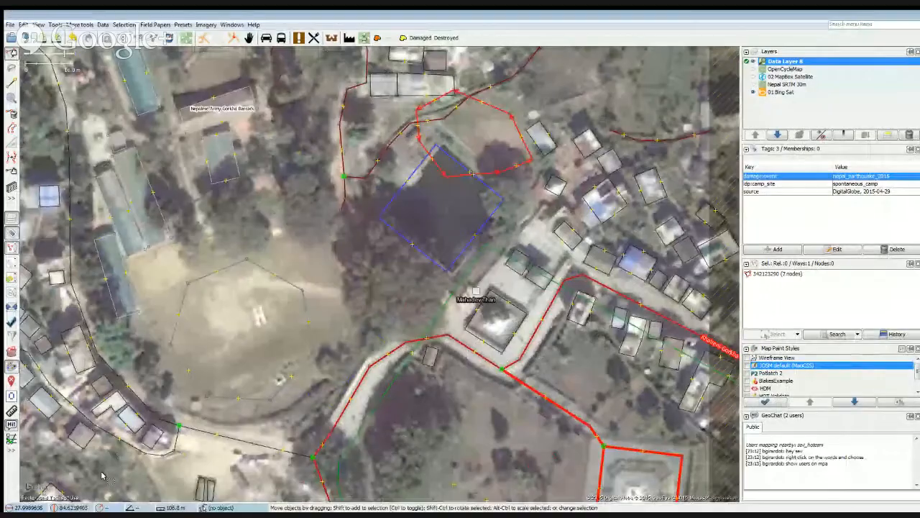
left_click_drag(131, 452, 356, 328)
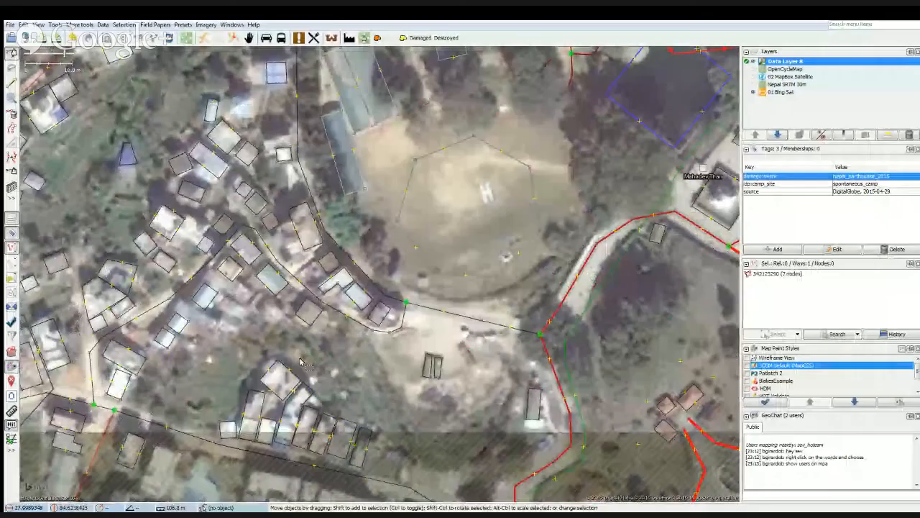
Survey the settlement and army barracks around the helipad, and inspect the camp area outline around the three small buildings in Gorkha Park.
left_click_drag(173, 403, 290, 351)
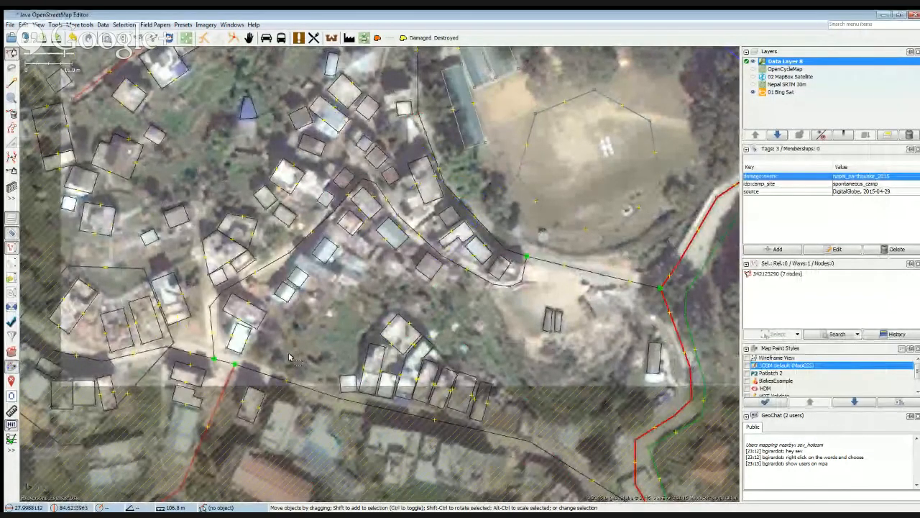
left_click_drag(290, 356, 361, 403)
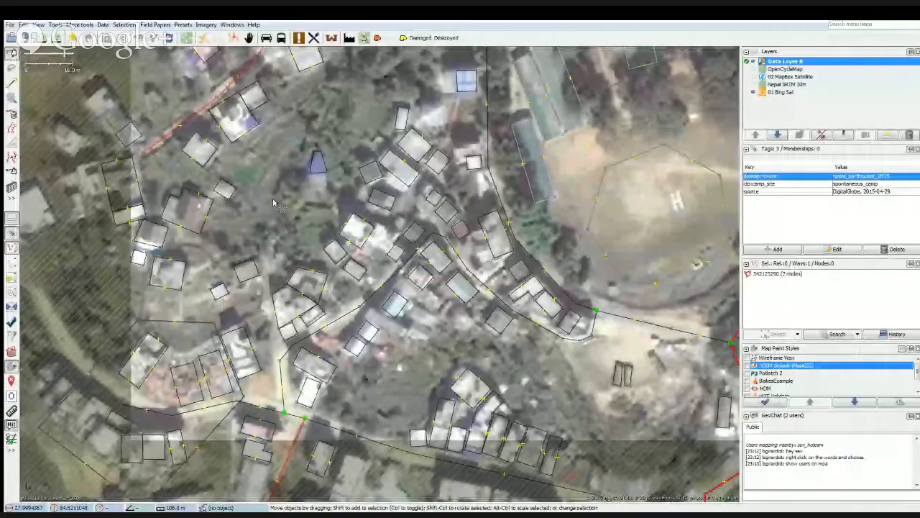
left_click_drag(274, 202, 307, 345)
left_click_drag(374, 254, 276, 399)
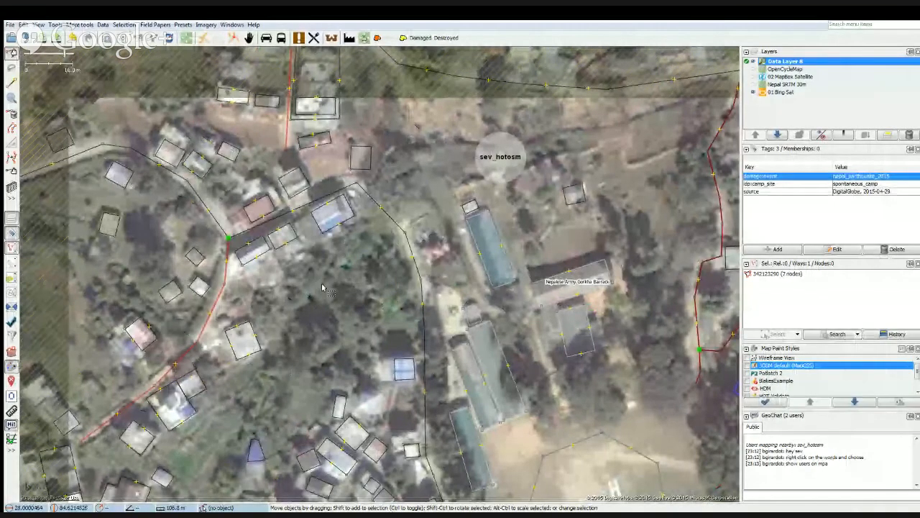
left_click_drag(323, 286, 176, 257)
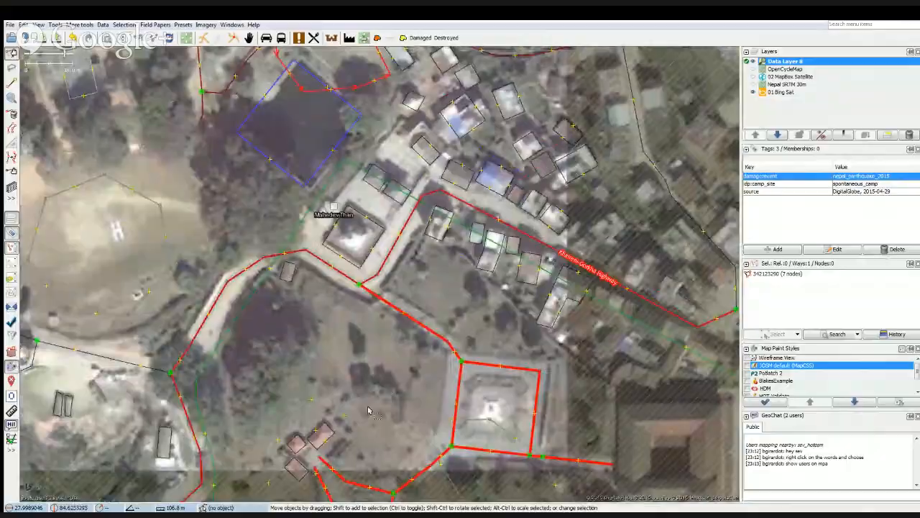
left_click_drag(369, 409, 336, 307)
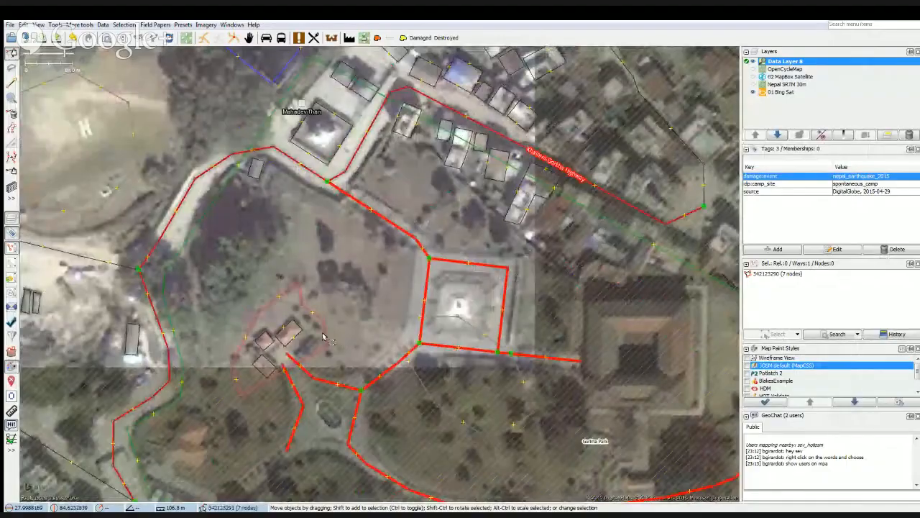
left_click(257, 314)
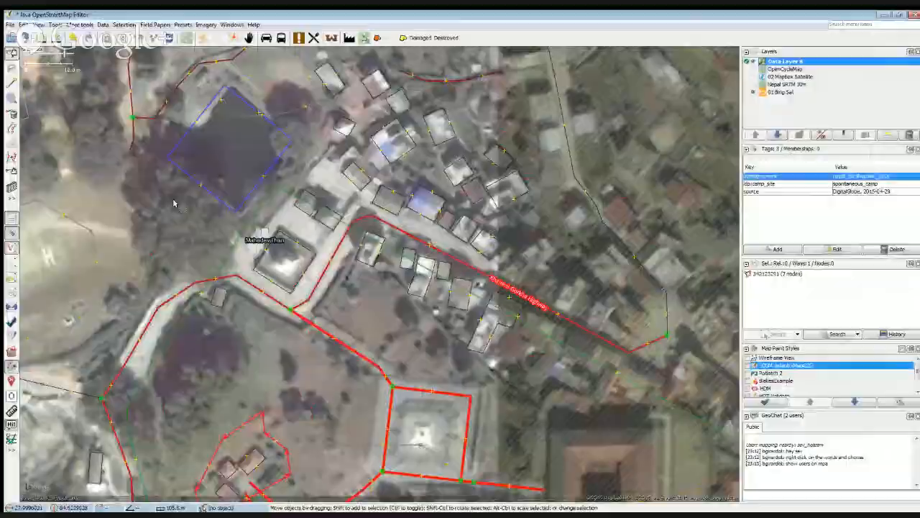
Select the outline of the northernmost white-roofed building above the pond and examine the buildings and paths around it.
left_click_drag(174, 202, 143, 397)
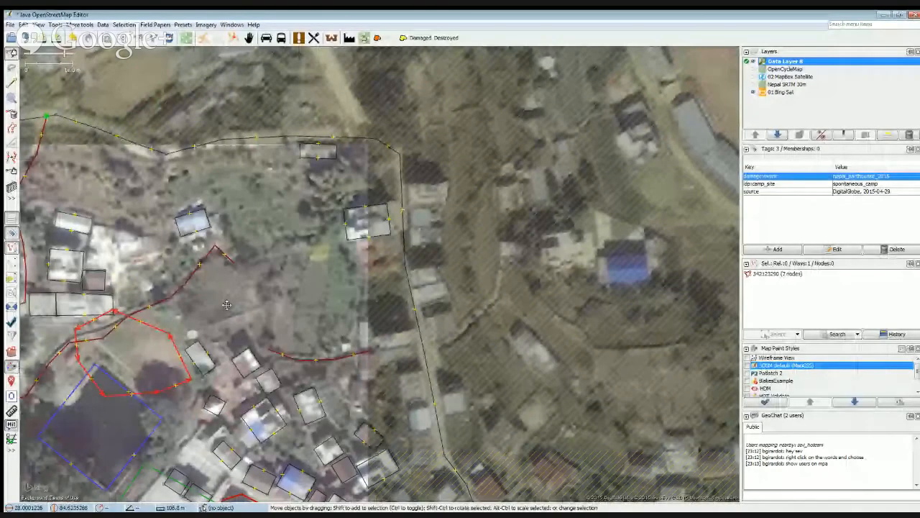
left_click_drag(173, 293, 425, 314)
left_click_drag(212, 260, 234, 265)
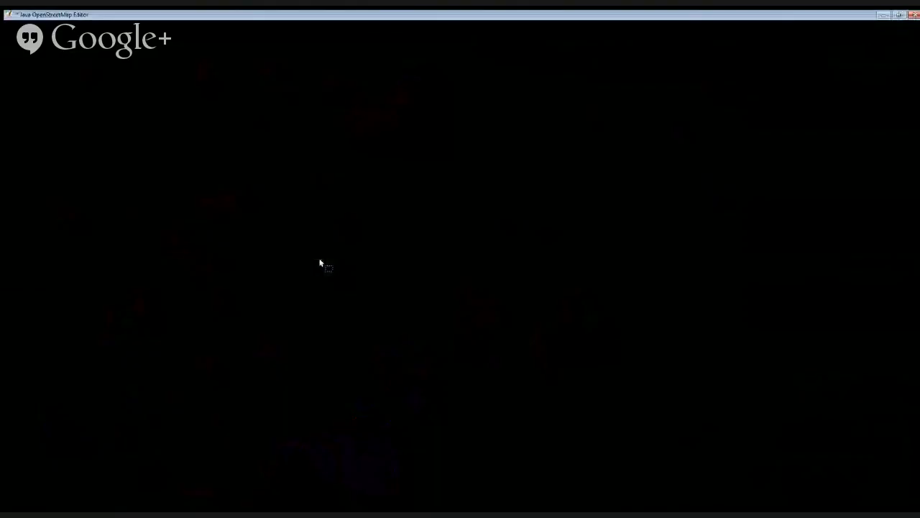
scroll(350, 249, "up", 2)
left_click(333, 236)
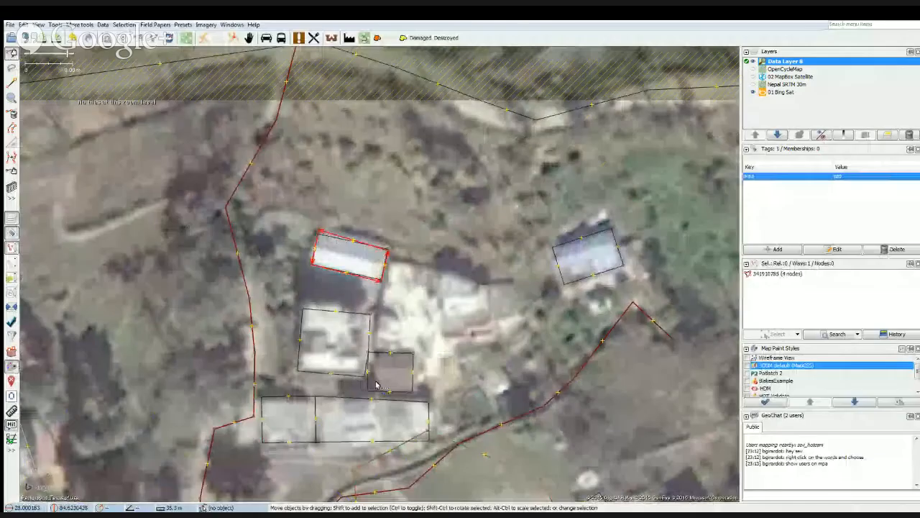
left_click_drag(474, 400, 420, 267)
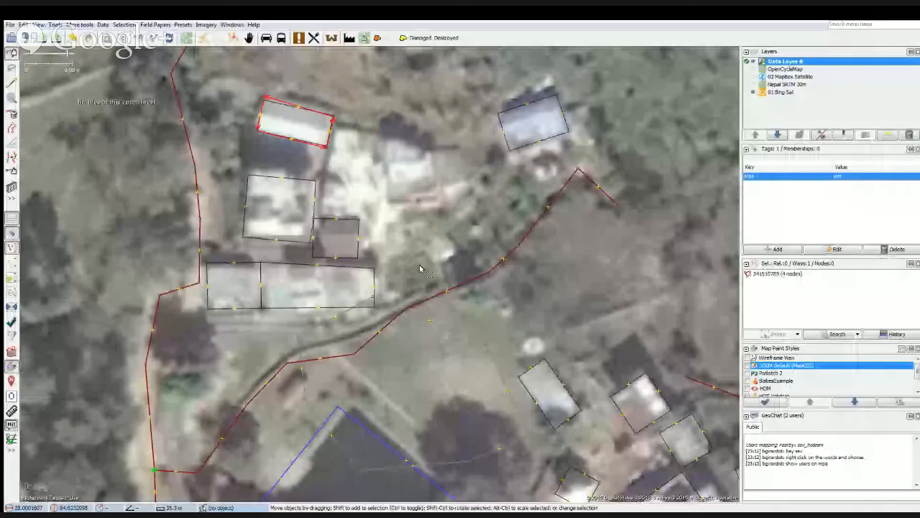
left_click_drag(407, 408, 396, 386)
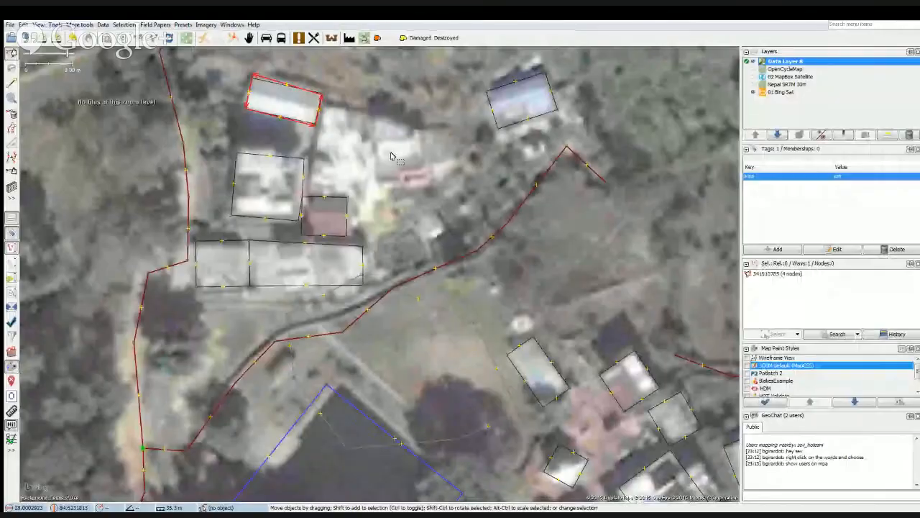
left_click_drag(389, 157, 484, 343)
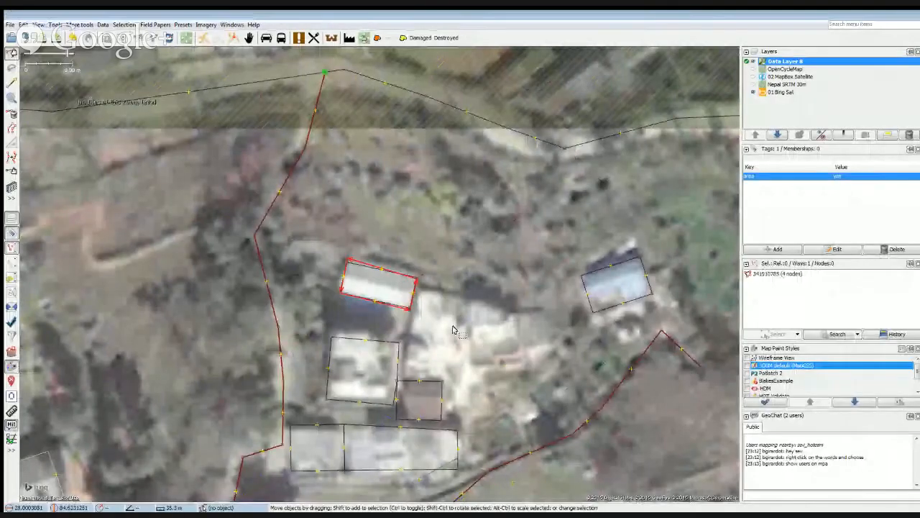
Select the two overlapping outlines on the white-roofed building in turn to compare their tags and shapes.
left_click(362, 280)
left_click(361, 282)
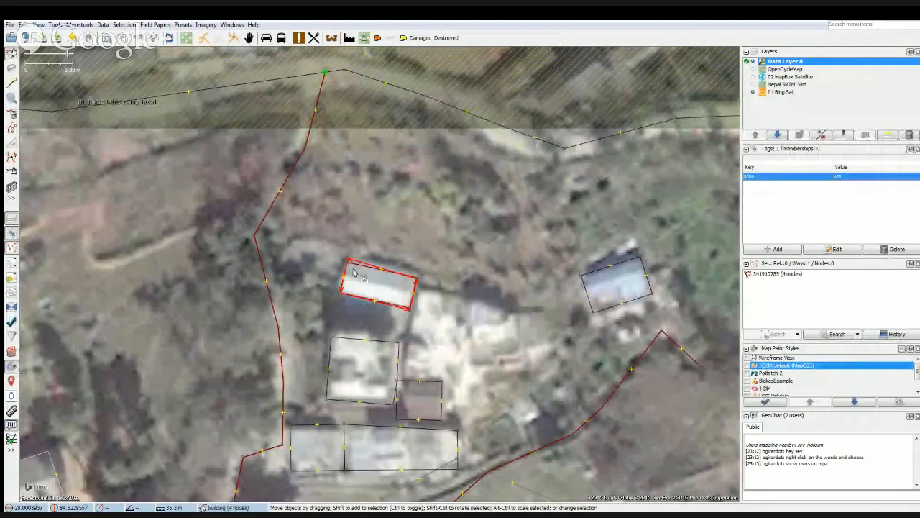
scroll(355, 279, "up", 4)
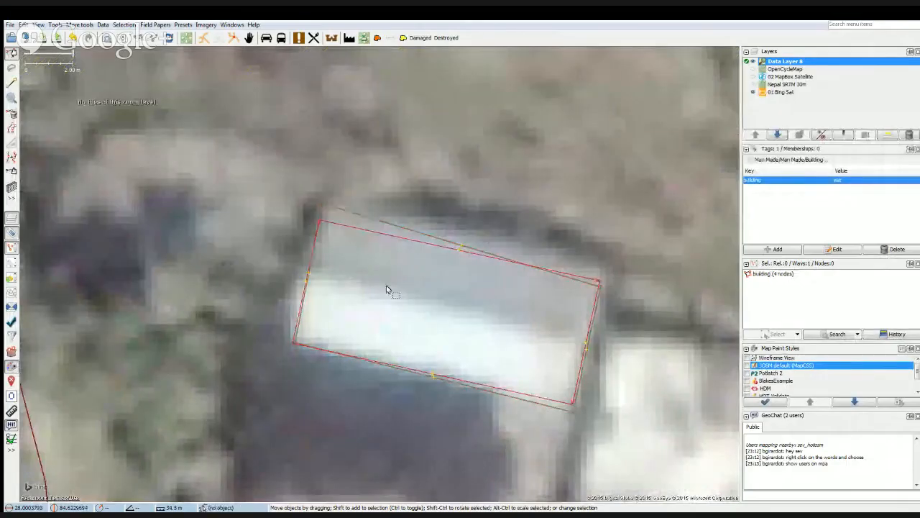
left_click(365, 217)
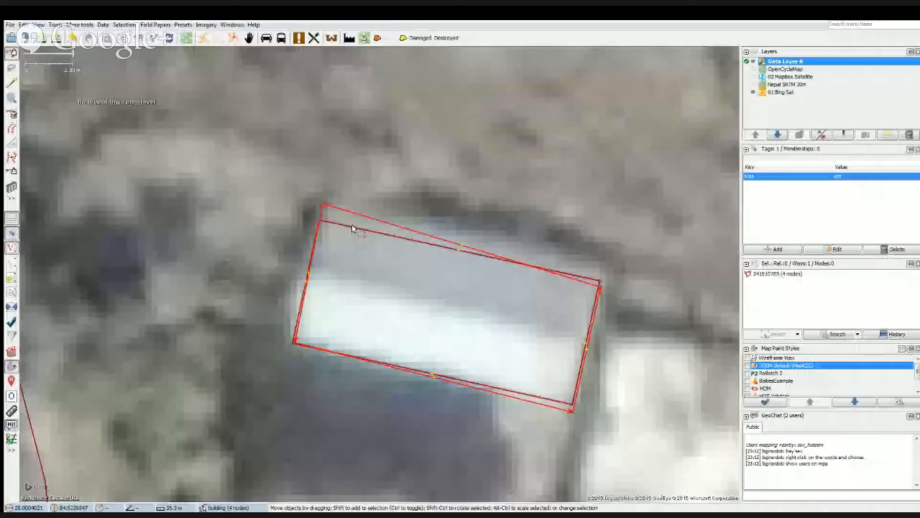
left_click(349, 230)
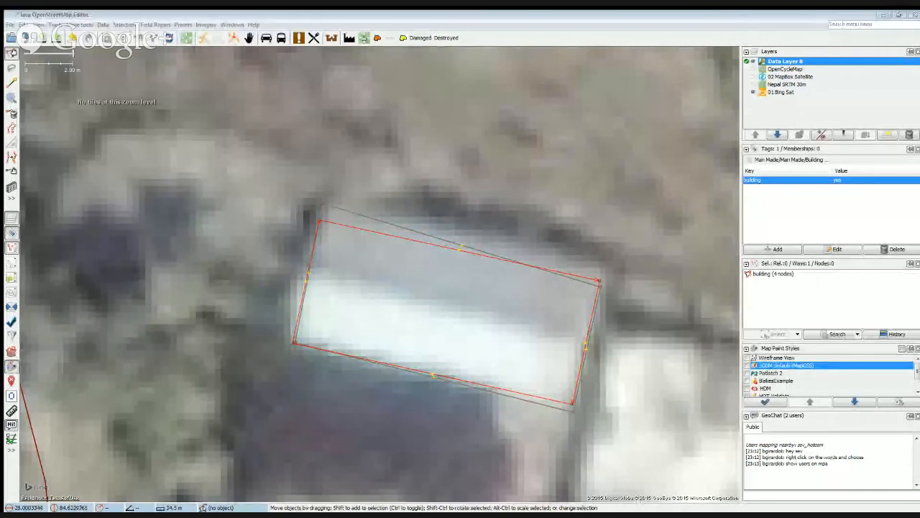
left_click(366, 213, "shift")
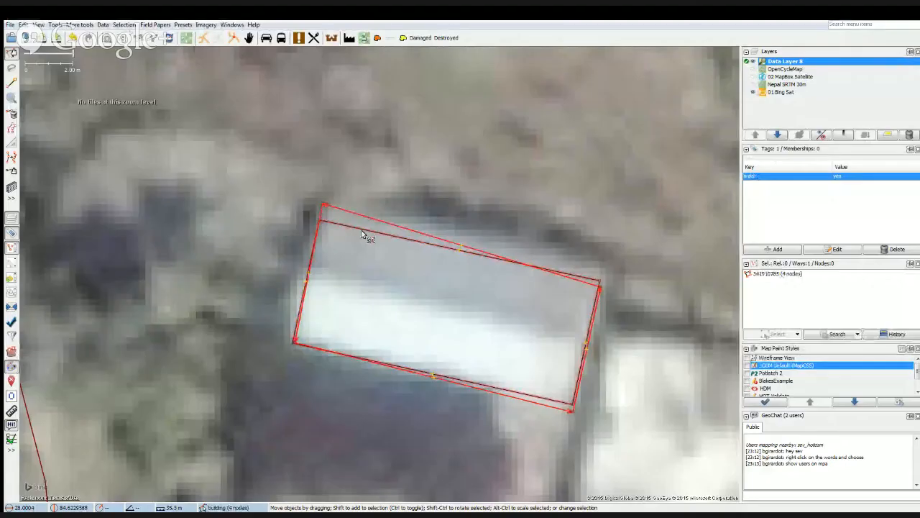
Try to merge the two overlapping building outlines with Replace Geometry, and look through the other way-editing commands.
left_click(79, 24)
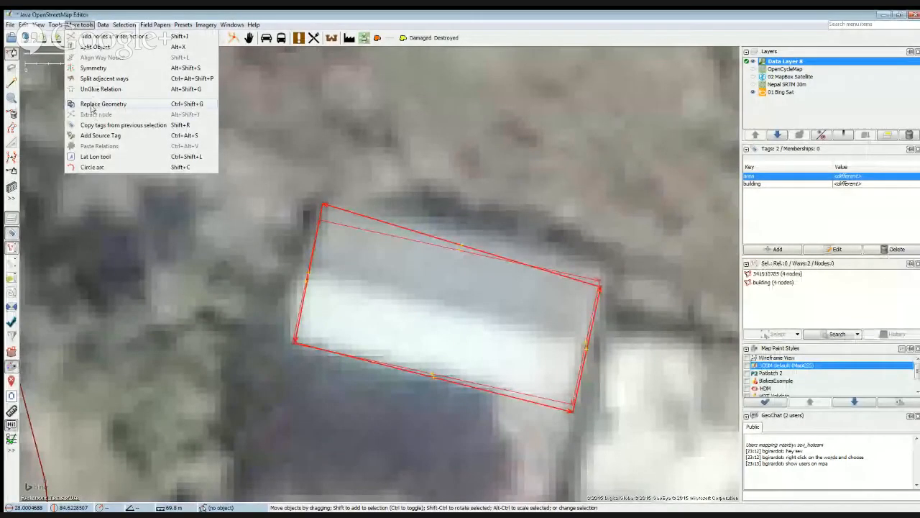
left_click(103, 104)
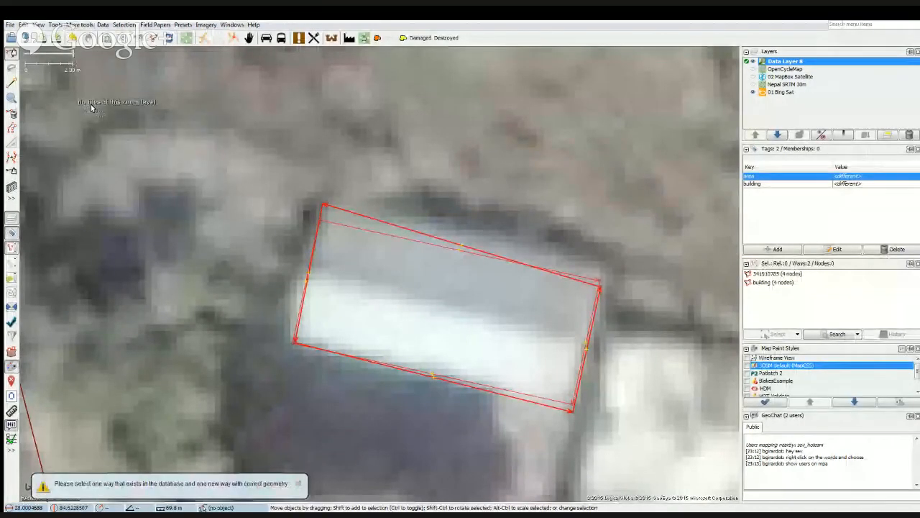
left_click(76, 25)
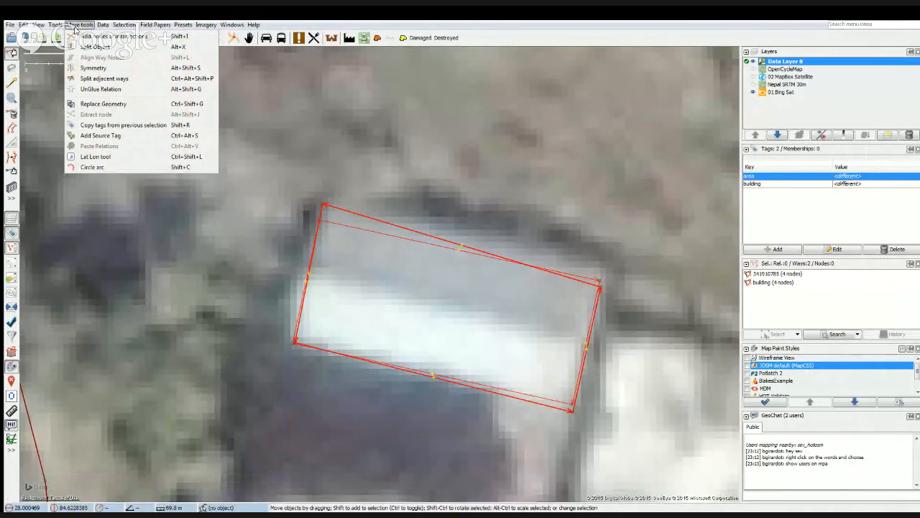
mouse_move(56, 26)
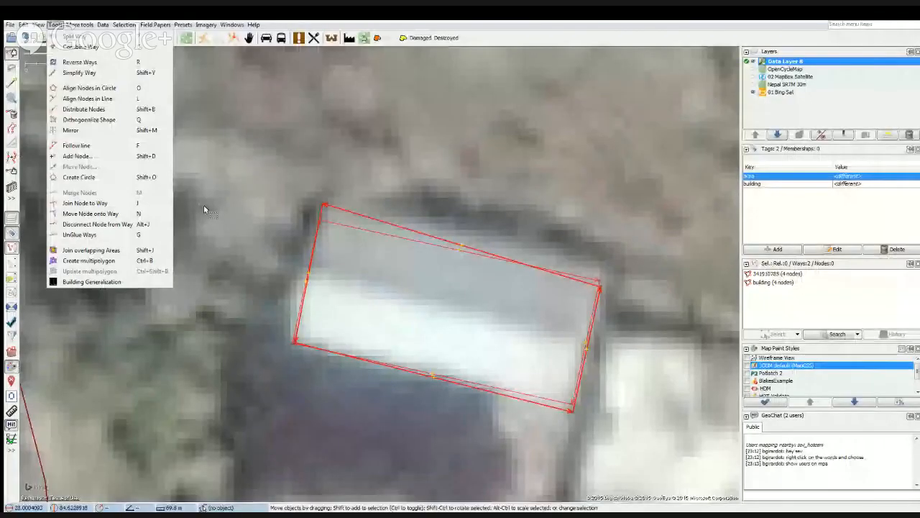
left_click(204, 205)
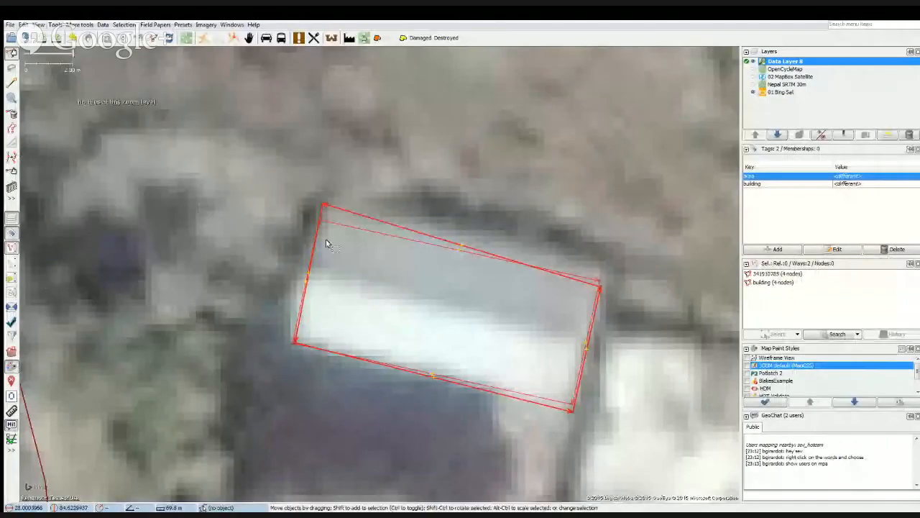
Delete the skewed duplicate outline over the white-roofed building, keeping the outline tagged as a building.
left_click(355, 231)
left_click(354, 214)
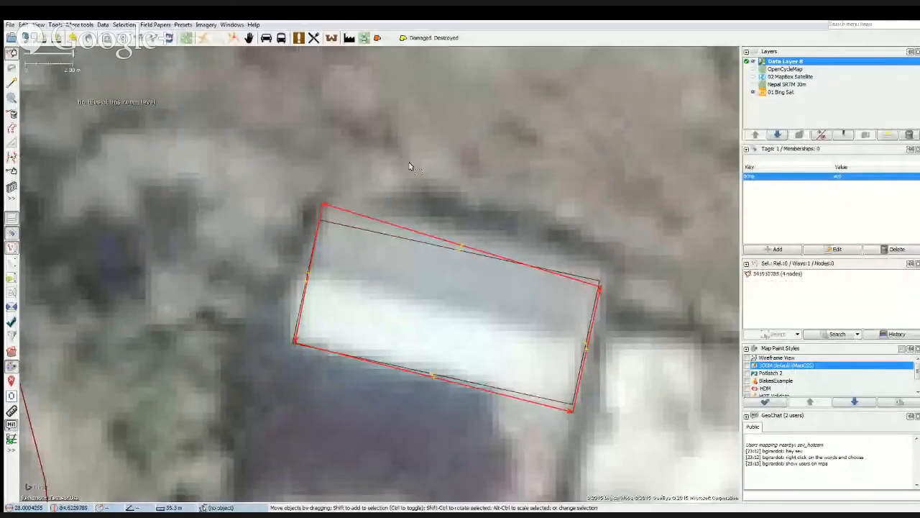
left_click(410, 166)
scroll(401, 302, "down", 3)
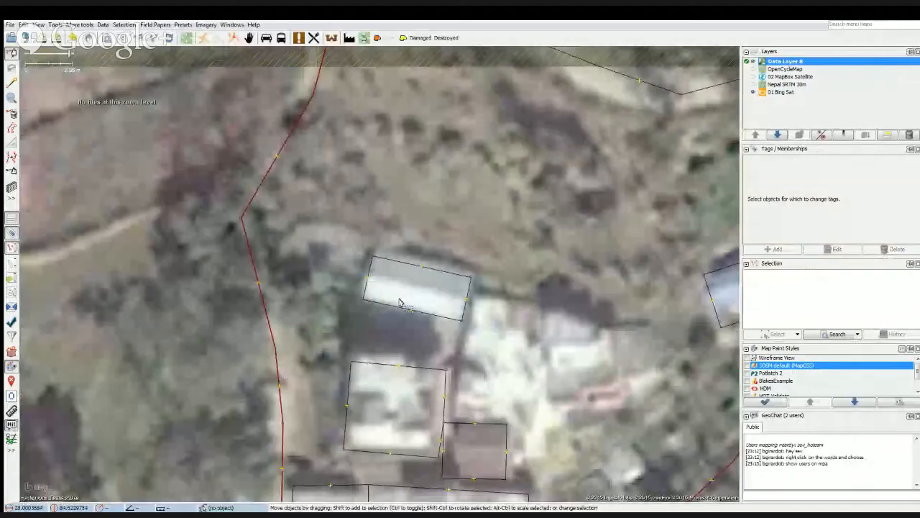
Review the surroundings of the pond, the helipad field and the Nepalese Army Gorkha Barrack.
scroll(395, 320, "down", 3)
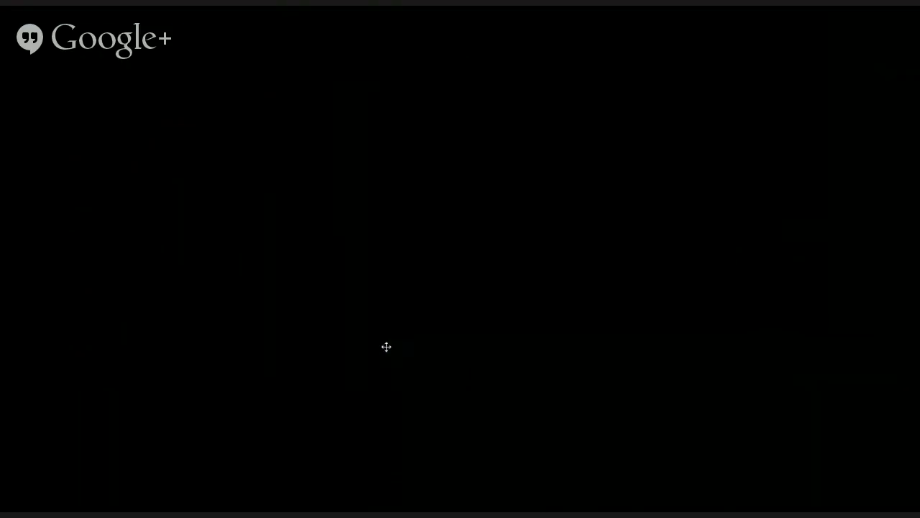
left_click_drag(386, 347, 327, 255)
left_click_drag(345, 446, 428, 279)
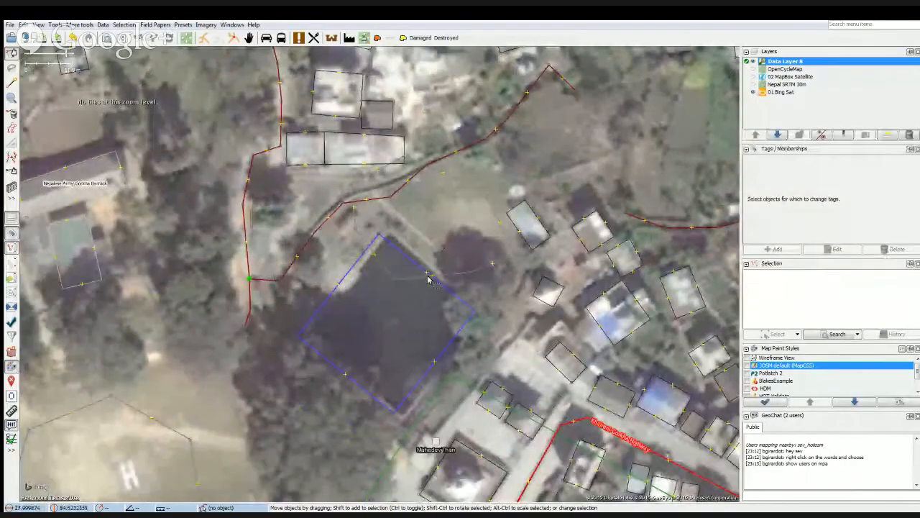
left_click_drag(118, 362, 277, 348)
scroll(214, 346, "down", 1)
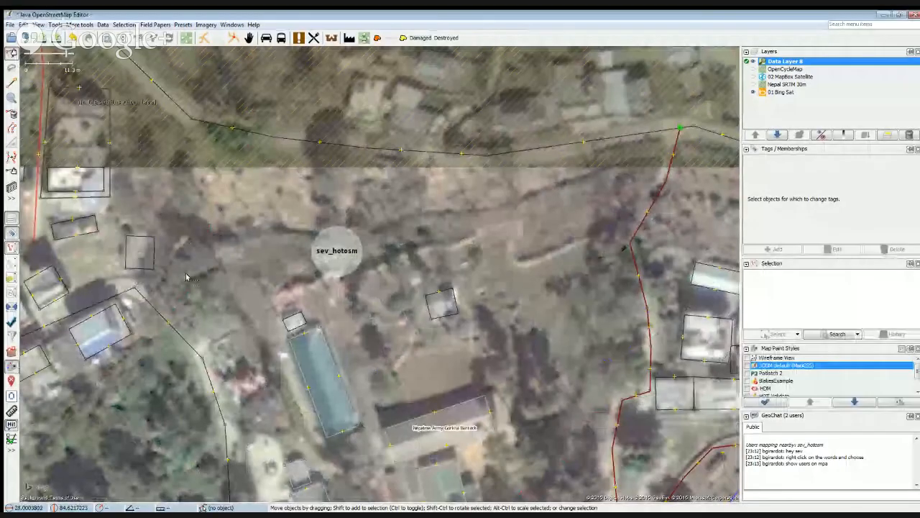
left_click_drag(196, 279, 269, 290)
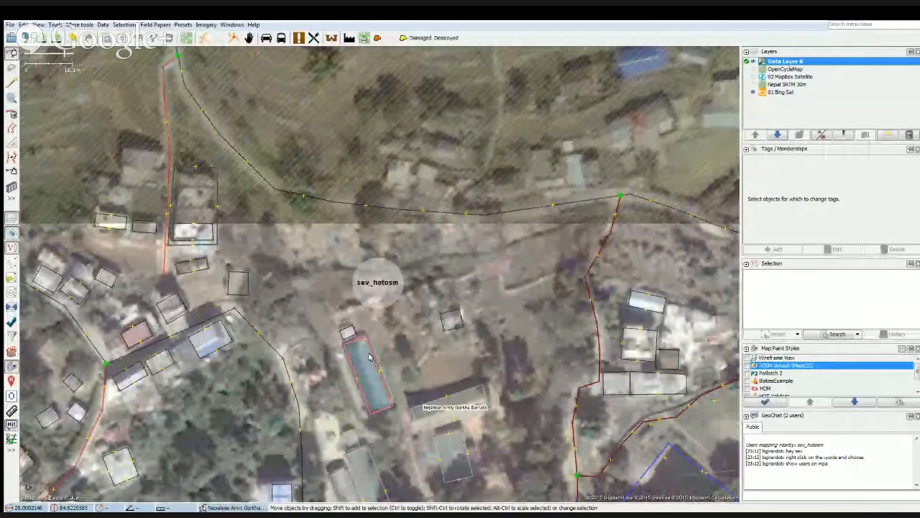
left_click(392, 360)
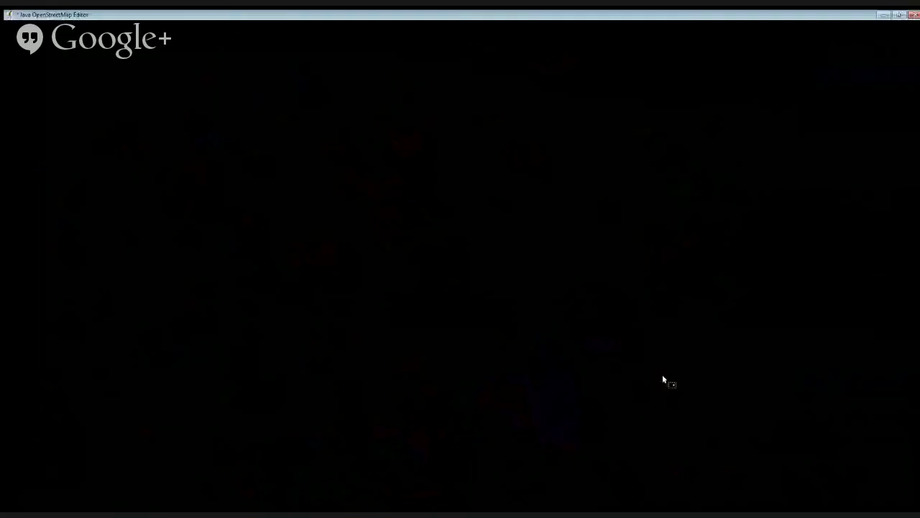
Show the map notes list and inspect the brownfield area near Bus Station Gorkha and the building inside it.
left_click(10, 381)
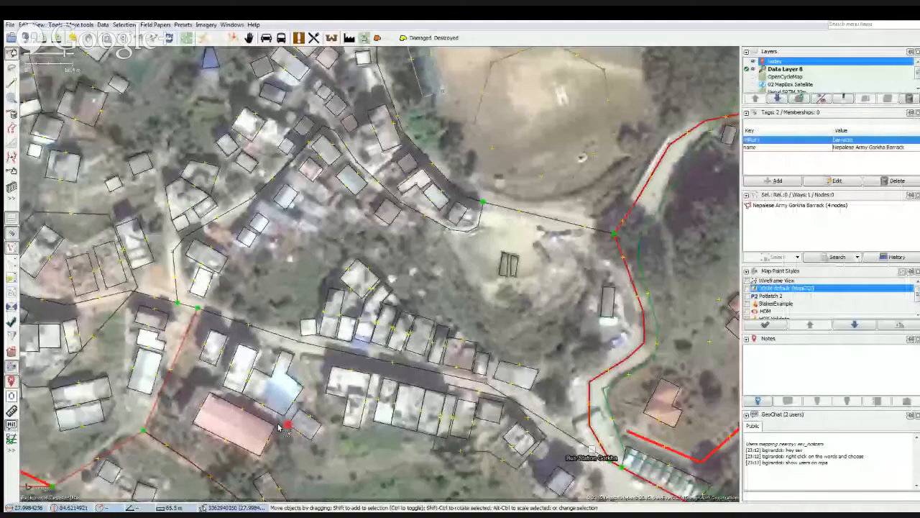
left_click_drag(287, 437, 324, 404)
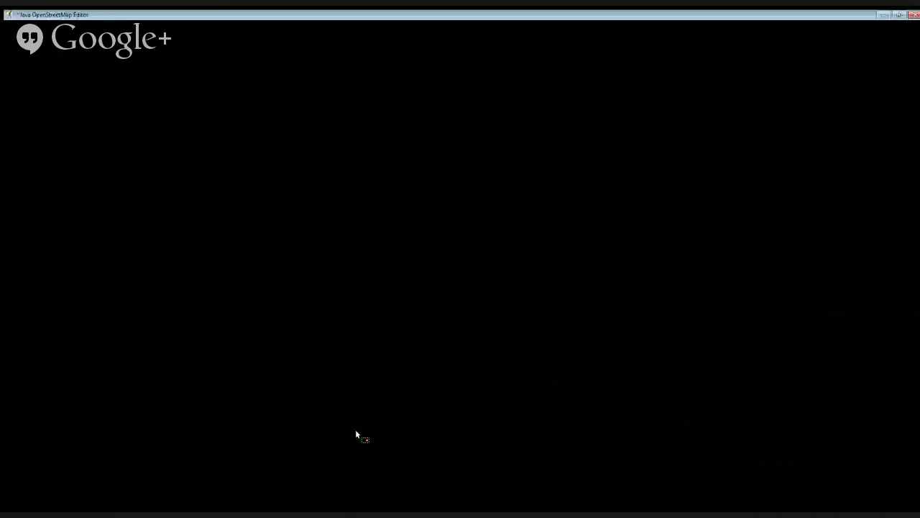
scroll(399, 453, "down", 1)
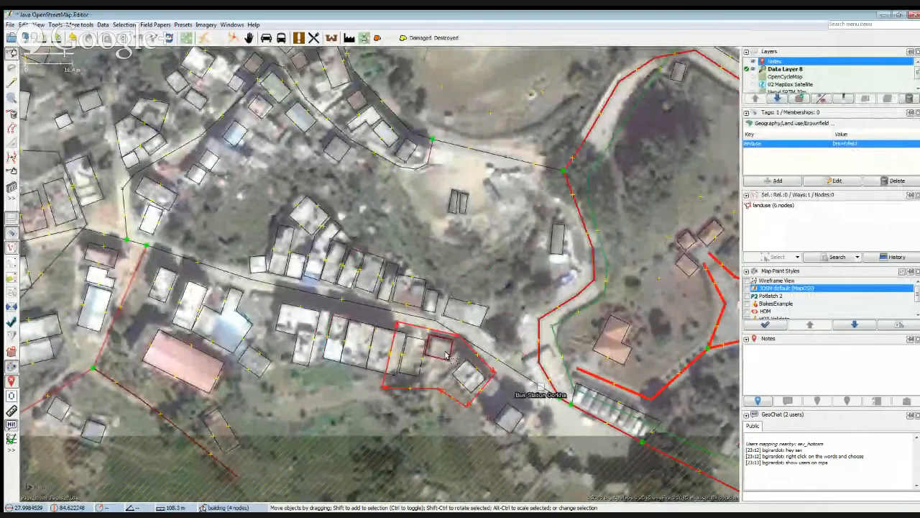
left_click(449, 355)
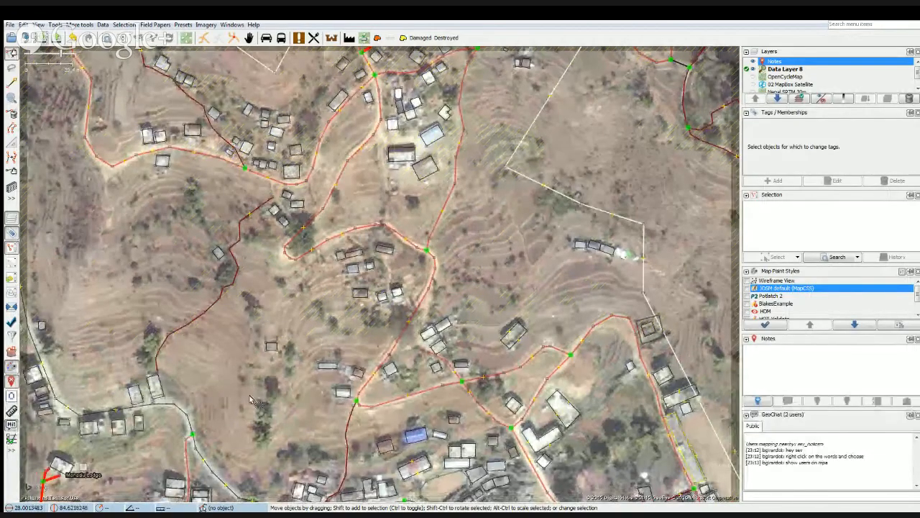
Extend the path from its loose end near the two roadside buildings down to the bend of the road.
left_click_drag(255, 402, 227, 392)
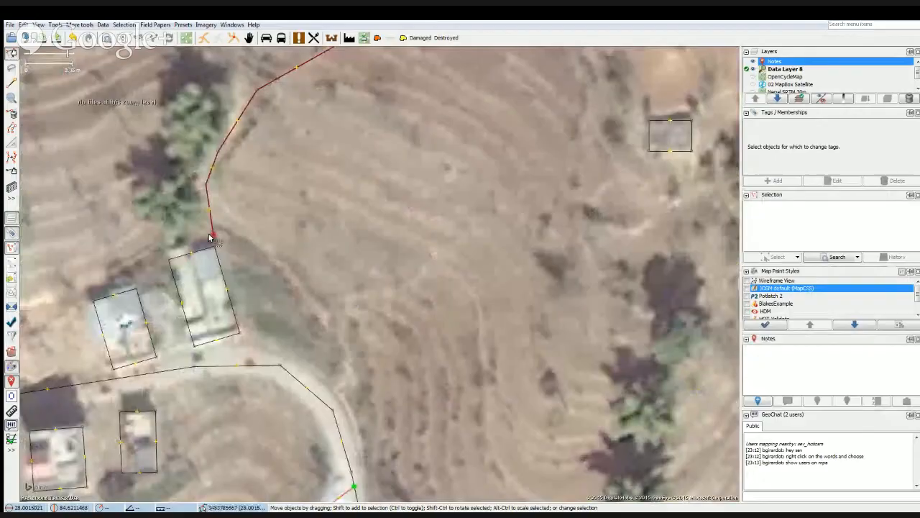
left_click_drag(212, 239, 239, 222)
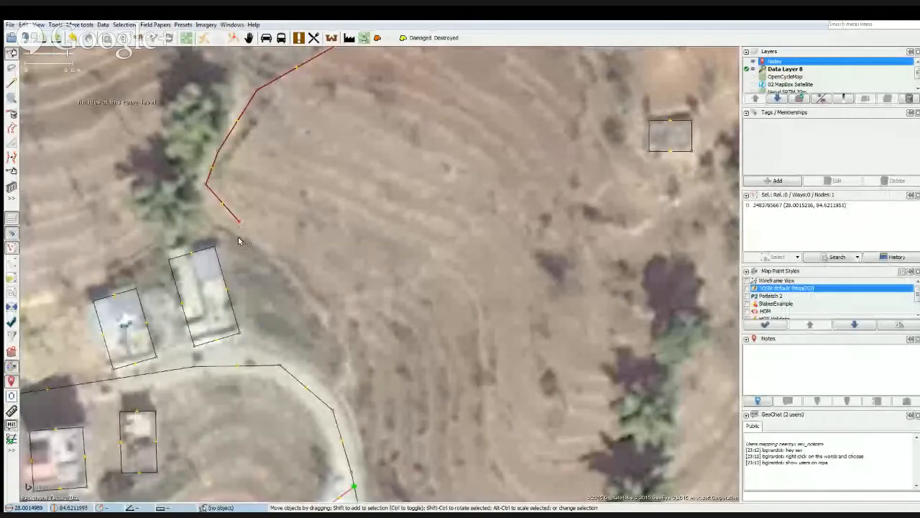
key("a")
left_click(259, 247)
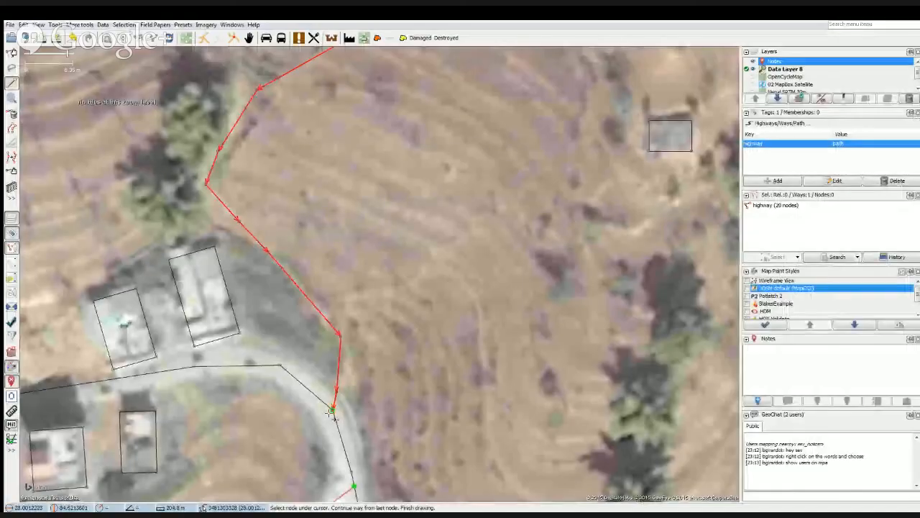
double_click(331, 412)
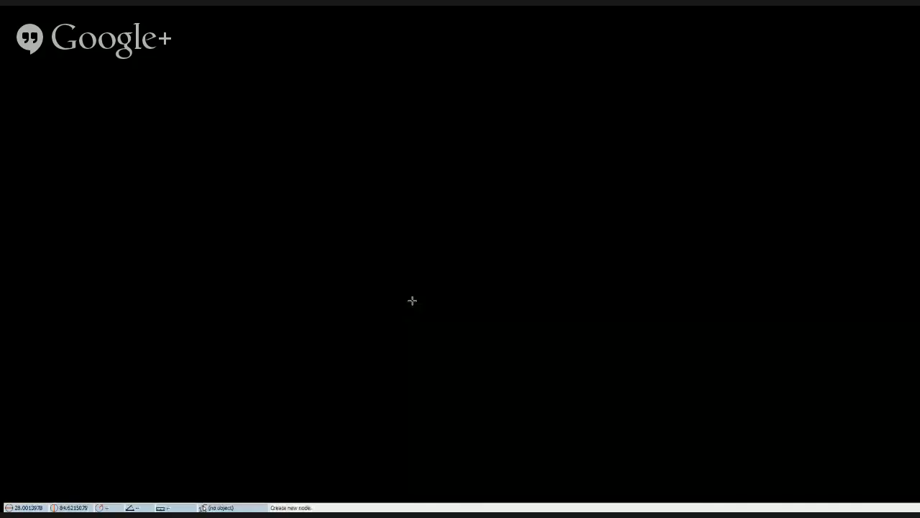
Extend the path from its loose end beside the houses up to the road, and move the shared road node to the actual junction.
left_click_drag(410, 300, 248, 471)
left_click_drag(457, 69, 277, 475)
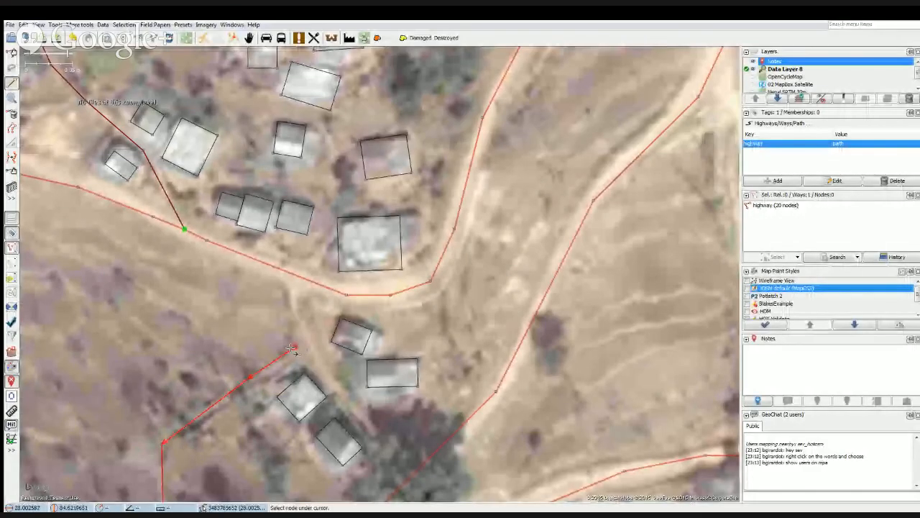
left_click(293, 347)
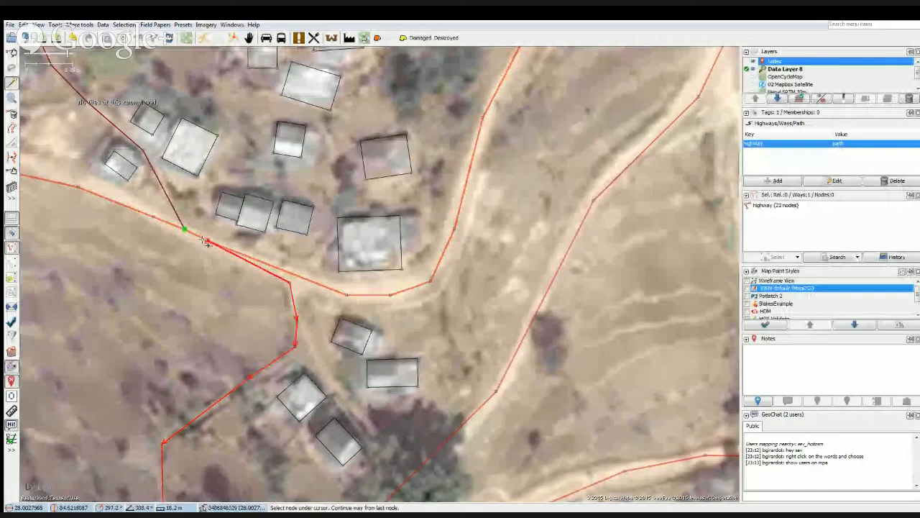
double_click(206, 241)
key("s")
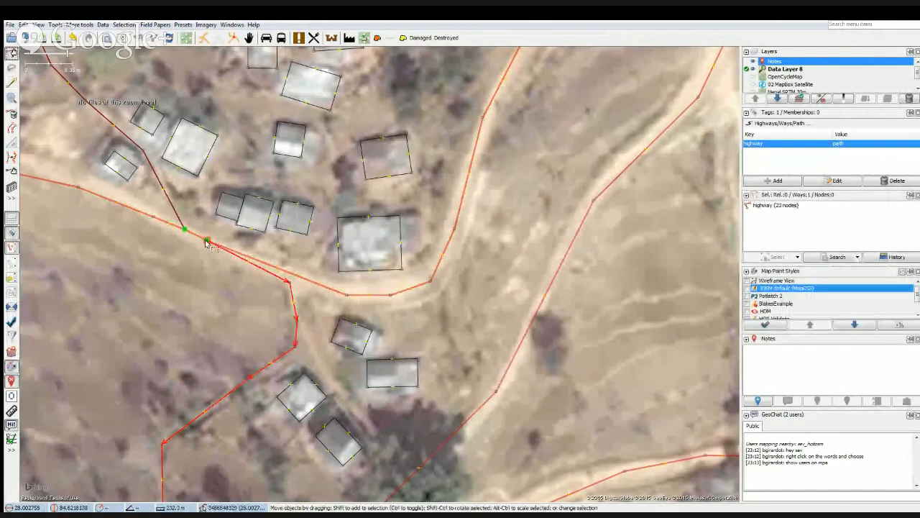
left_click_drag(206, 240, 286, 276)
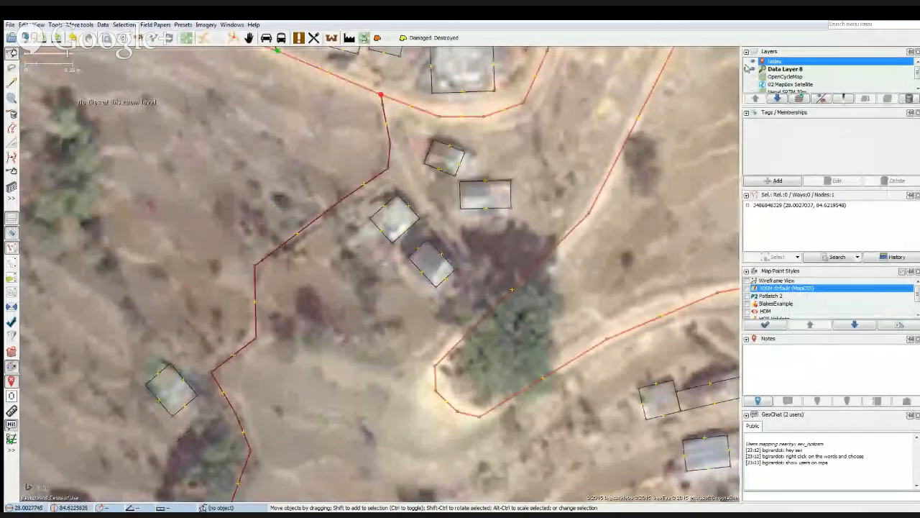
Delete the Notes layer, inspect the terraced slope on bare imagery with the data layer hidden, and show the data layer again.
left_click(903, 100)
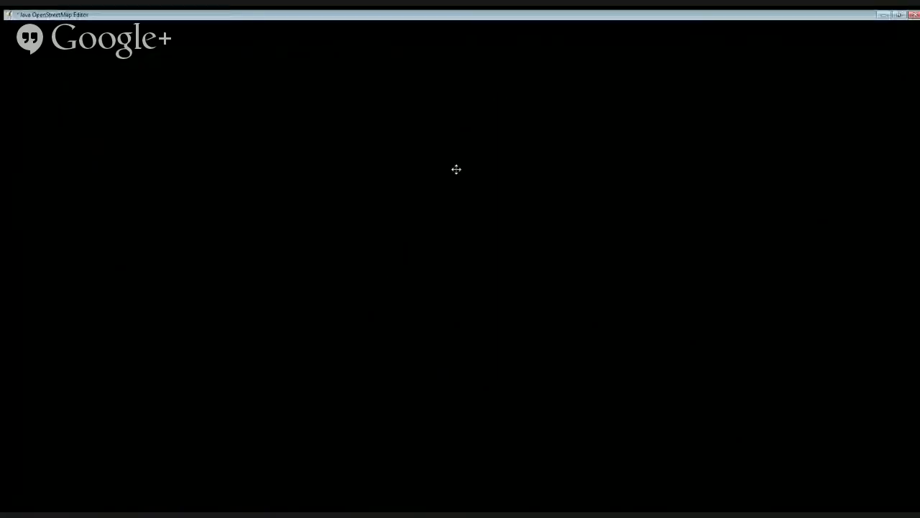
left_click_drag(456, 169, 523, 115)
left_click_drag(354, 321, 492, 114)
left_click_drag(343, 372, 218, 376)
left_click_drag(319, 300, 337, 277)
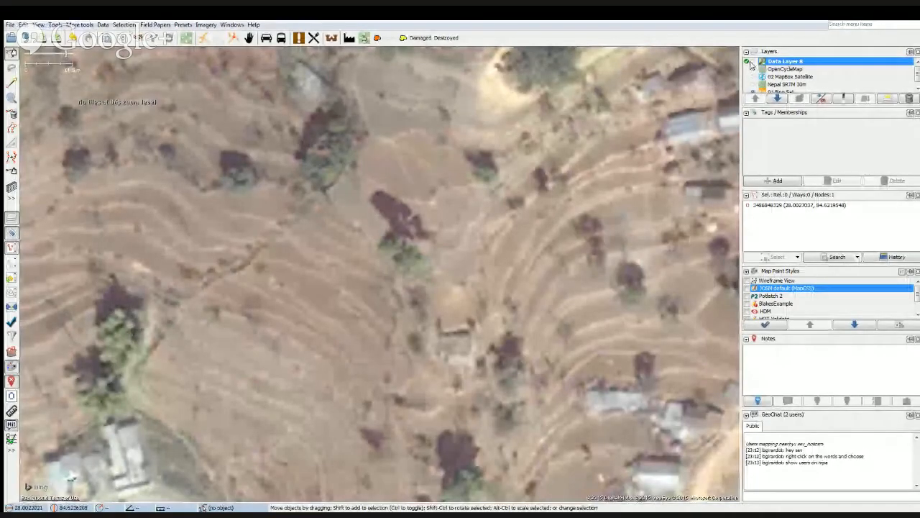
left_click(752, 62)
Select the extended path across the terraced fields and review its course down to the lower road junction.
left_click_drag(314, 424, 347, 195)
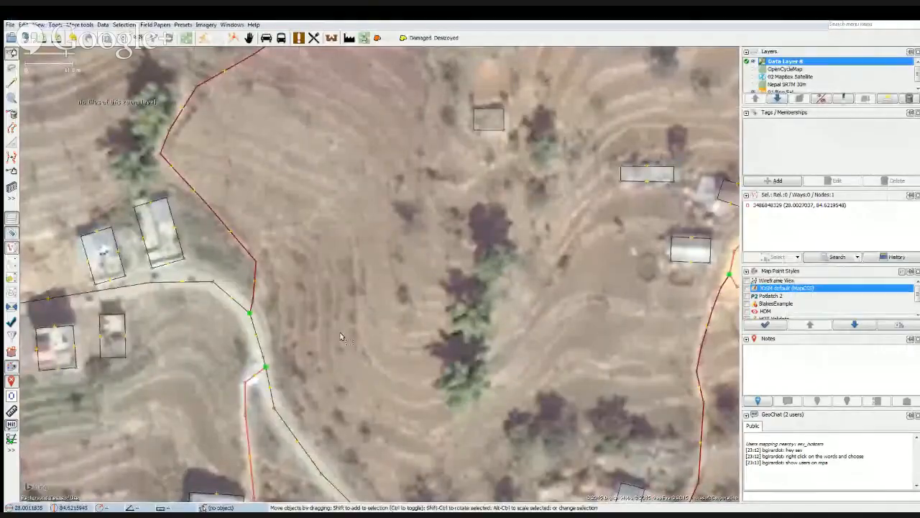
left_click_drag(339, 403, 350, 364)
left_click_drag(215, 316, 356, 293)
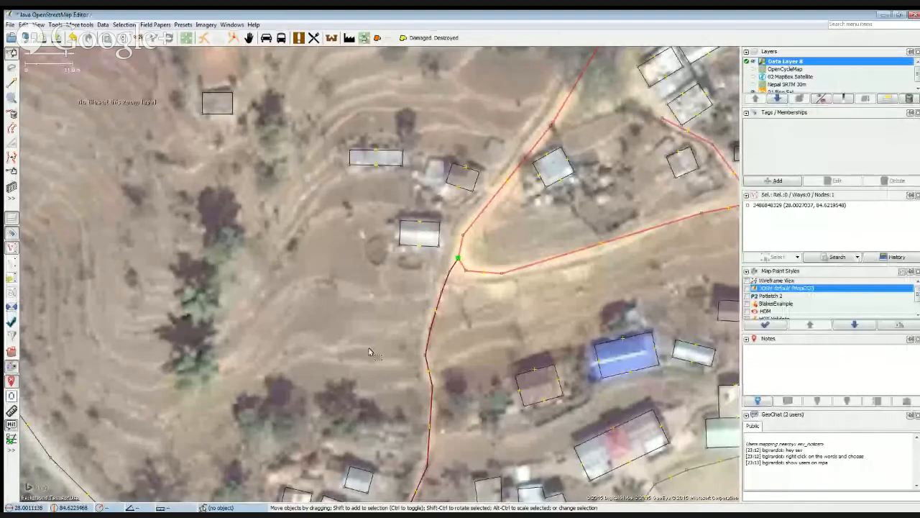
left_click_drag(372, 352, 551, 388)
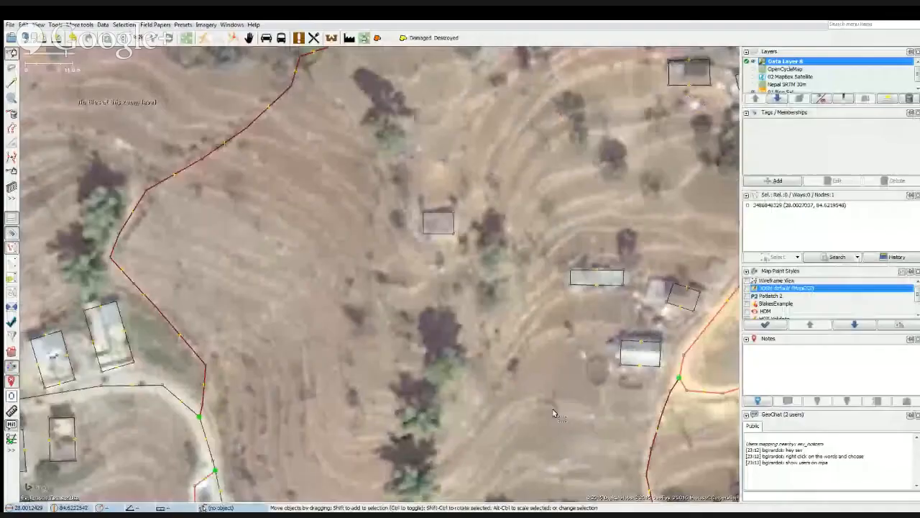
left_click_drag(273, 205, 341, 282)
left_click(298, 214)
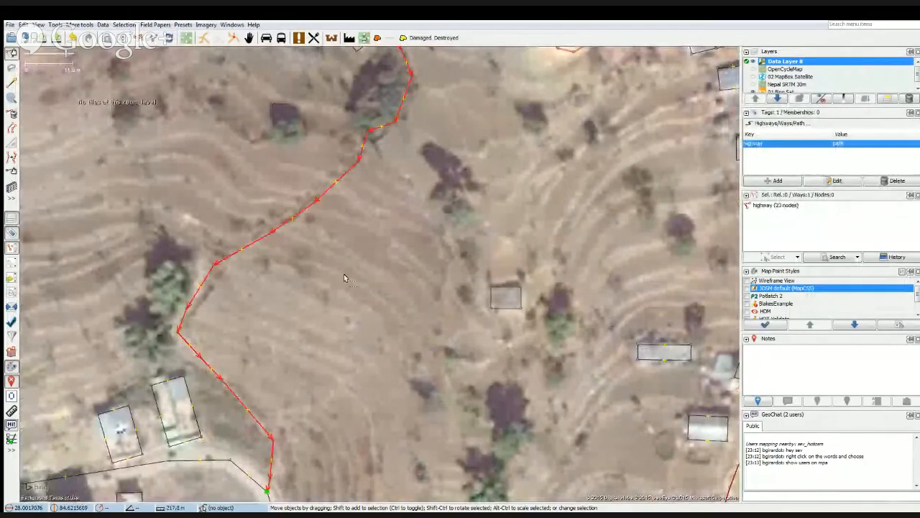
scroll(326, 275, "down", 2)
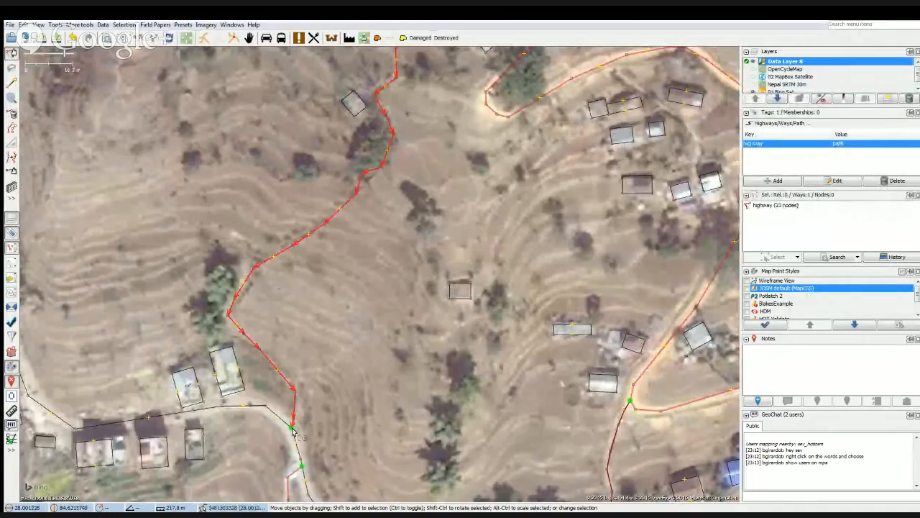
left_click_drag(370, 260, 315, 408)
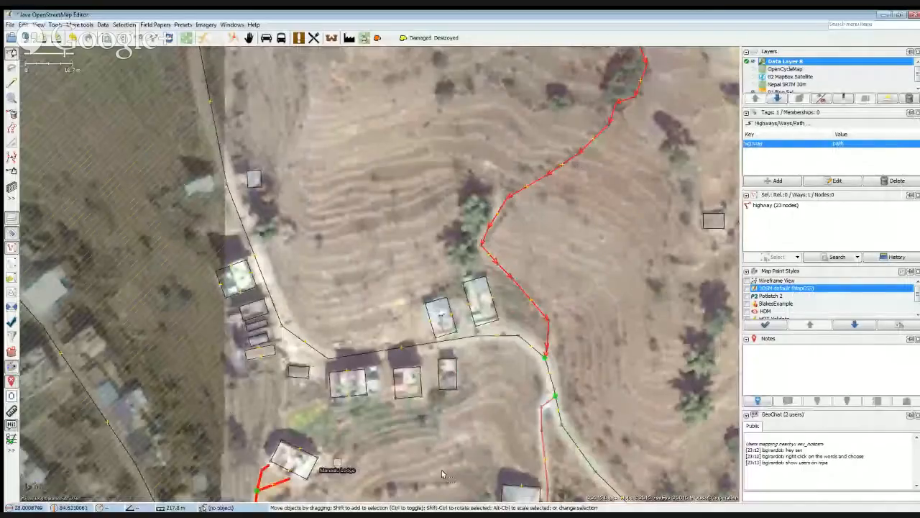
Examine the roads, paths and buildings around the Nepalese Army Gorkha Barrack and the blue-roofed building near the forest edge.
left_click_drag(438, 442, 429, 369)
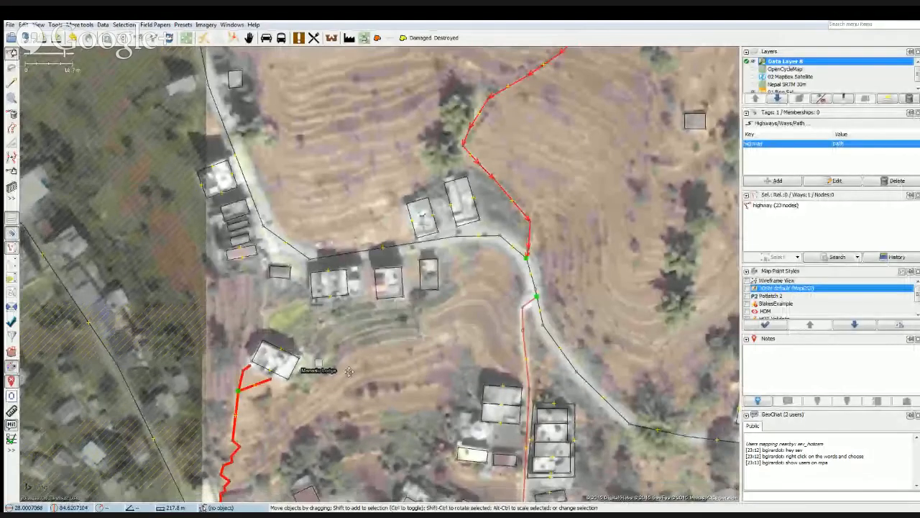
left_click_drag(349, 372, 274, 322)
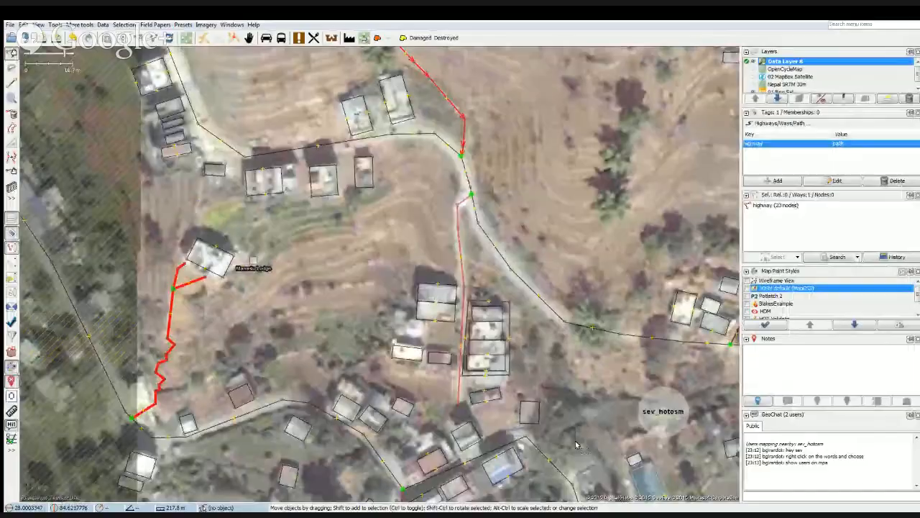
left_click_drag(635, 442, 347, 395)
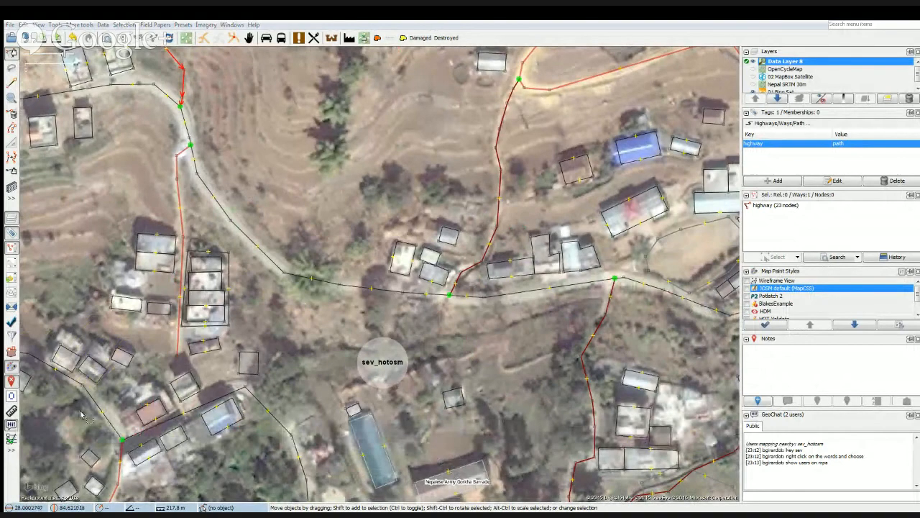
left_click(350, 330)
left_click_drag(529, 422, 462, 292)
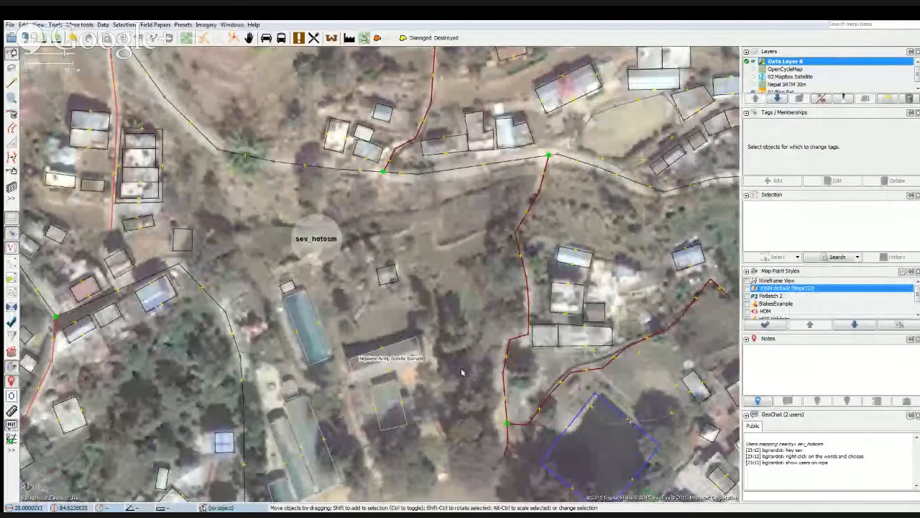
left_click_drag(461, 372, 454, 427)
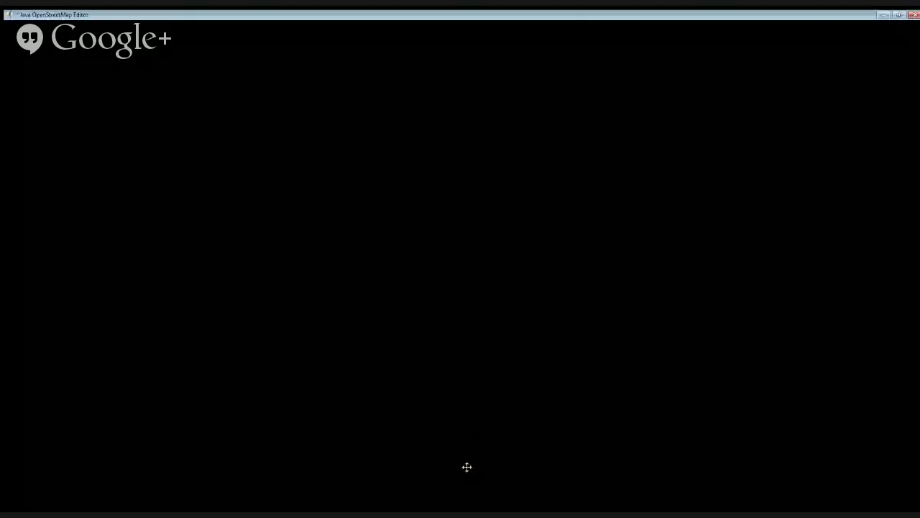
left_click_drag(467, 467, 469, 476)
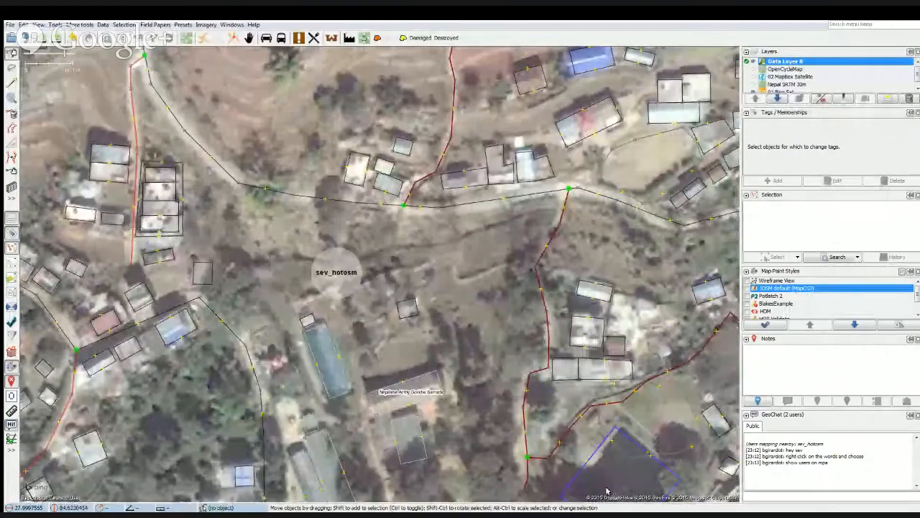
left_click_drag(608, 489, 494, 441)
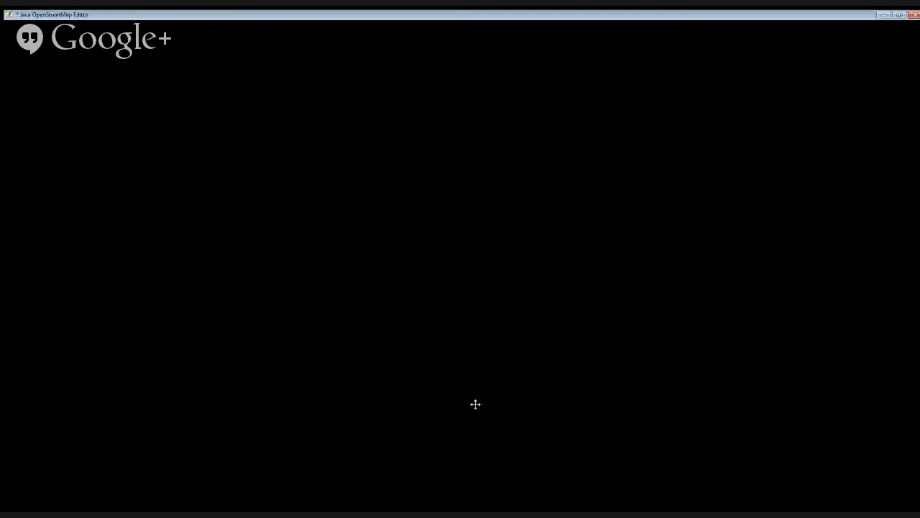
left_click_drag(475, 405, 468, 368)
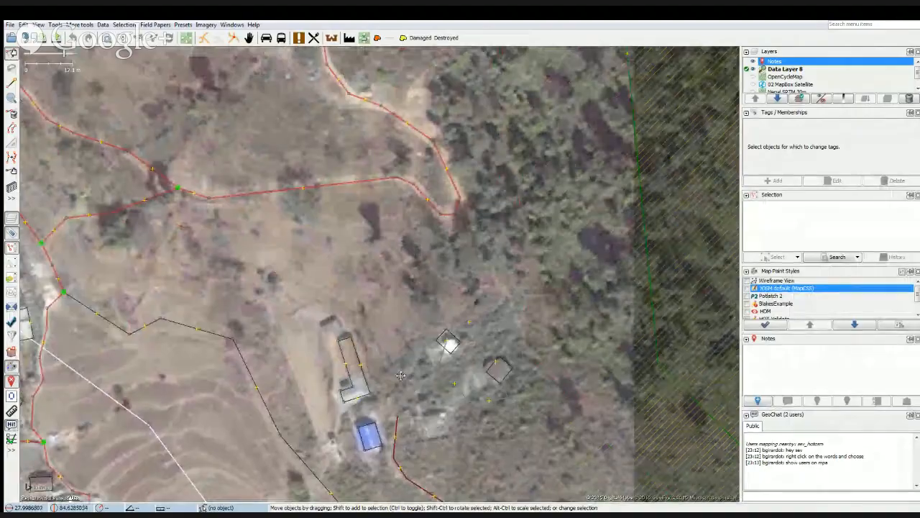
left_click_drag(401, 375, 401, 336)
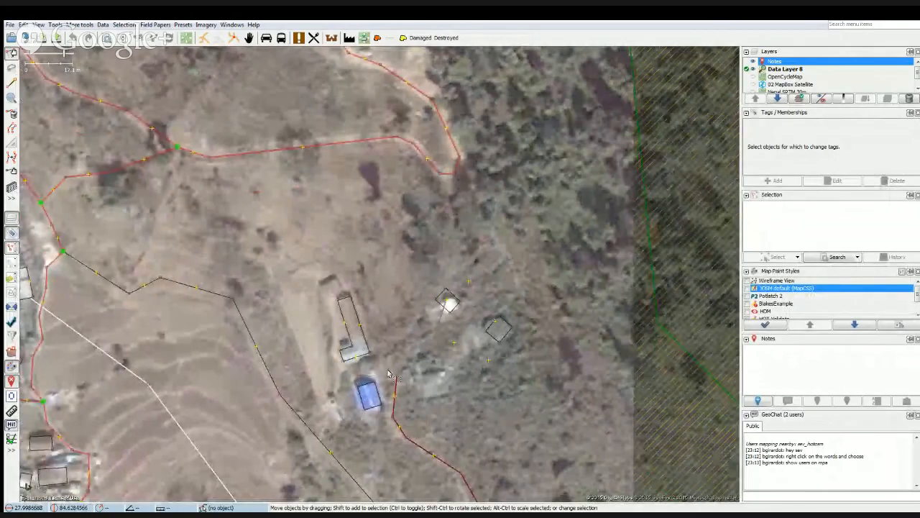
left_click(358, 401)
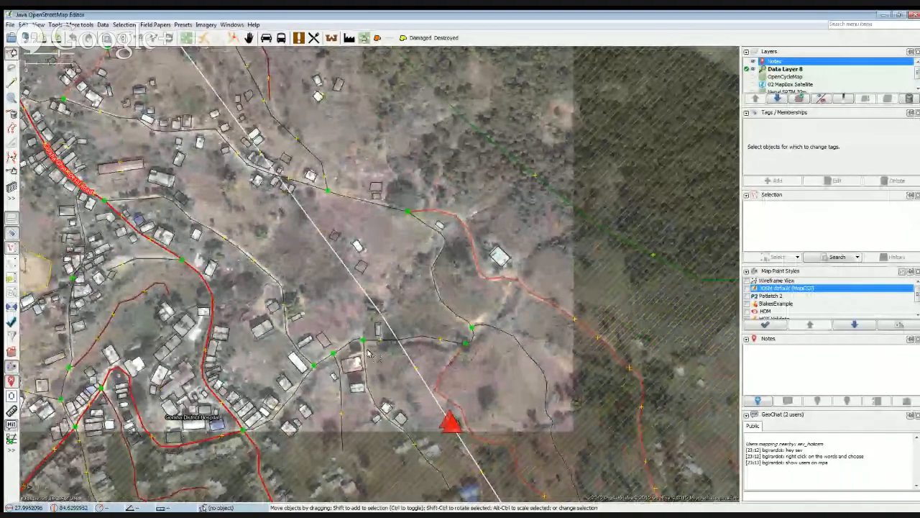
Select the building outline on the bare field beside the road junction and compare it with the imagery by toggling the data layer.
scroll(225, 381, "up", 2)
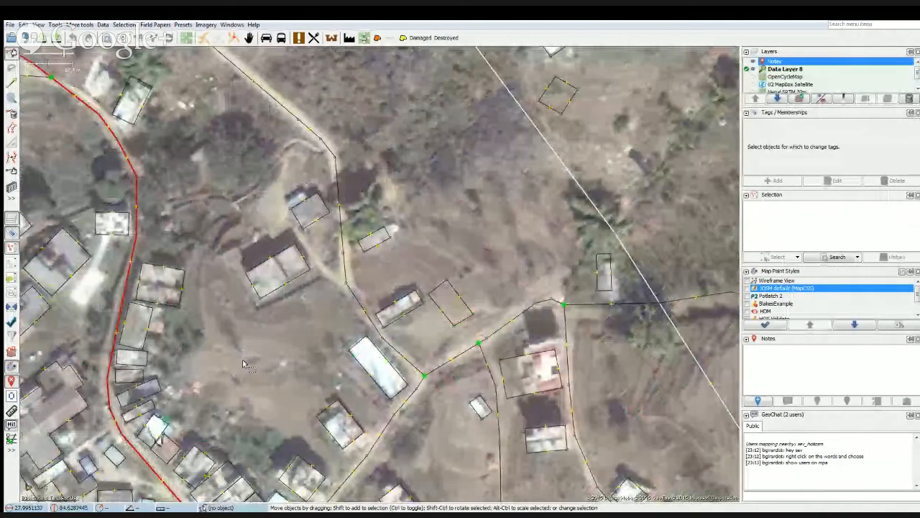
left_click(460, 325)
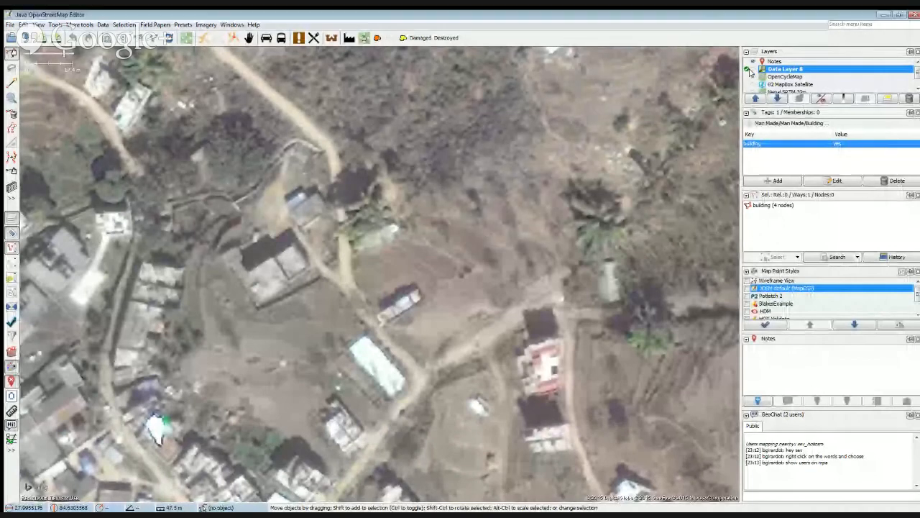
left_click(750, 69)
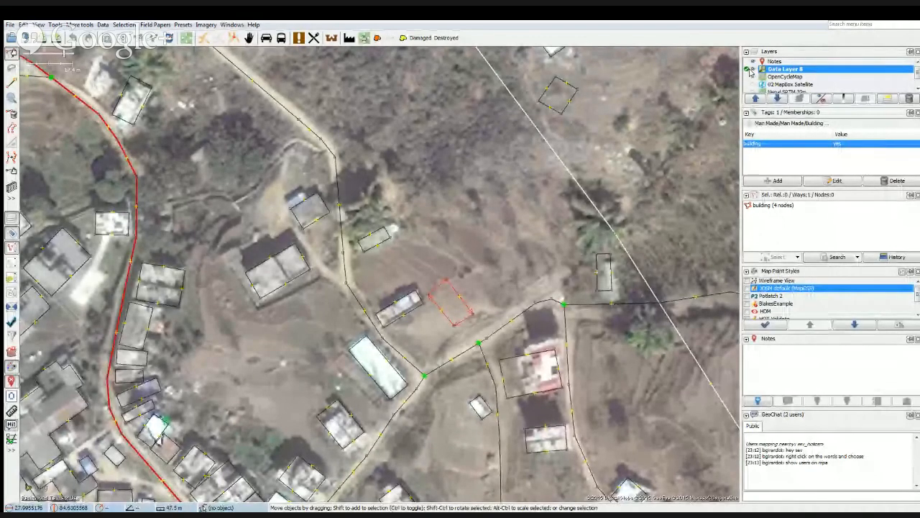